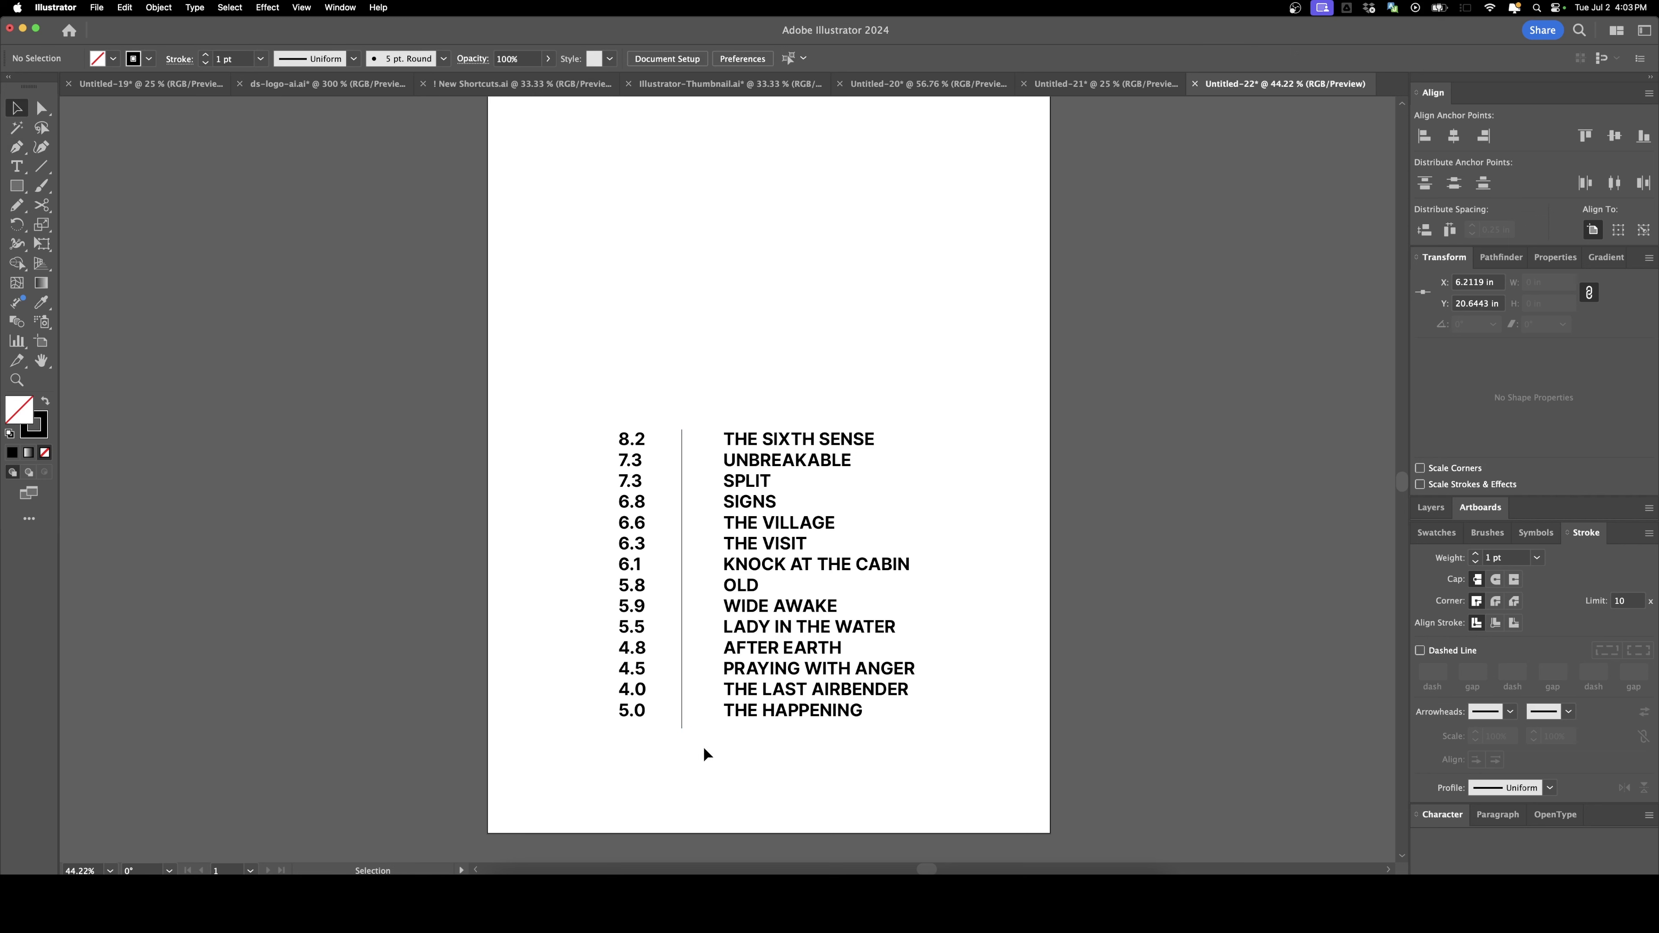
# Finish the vertical divider line and give it a 2 pt stroke.
pyautogui.press('v')
pyautogui.click(206, 56)
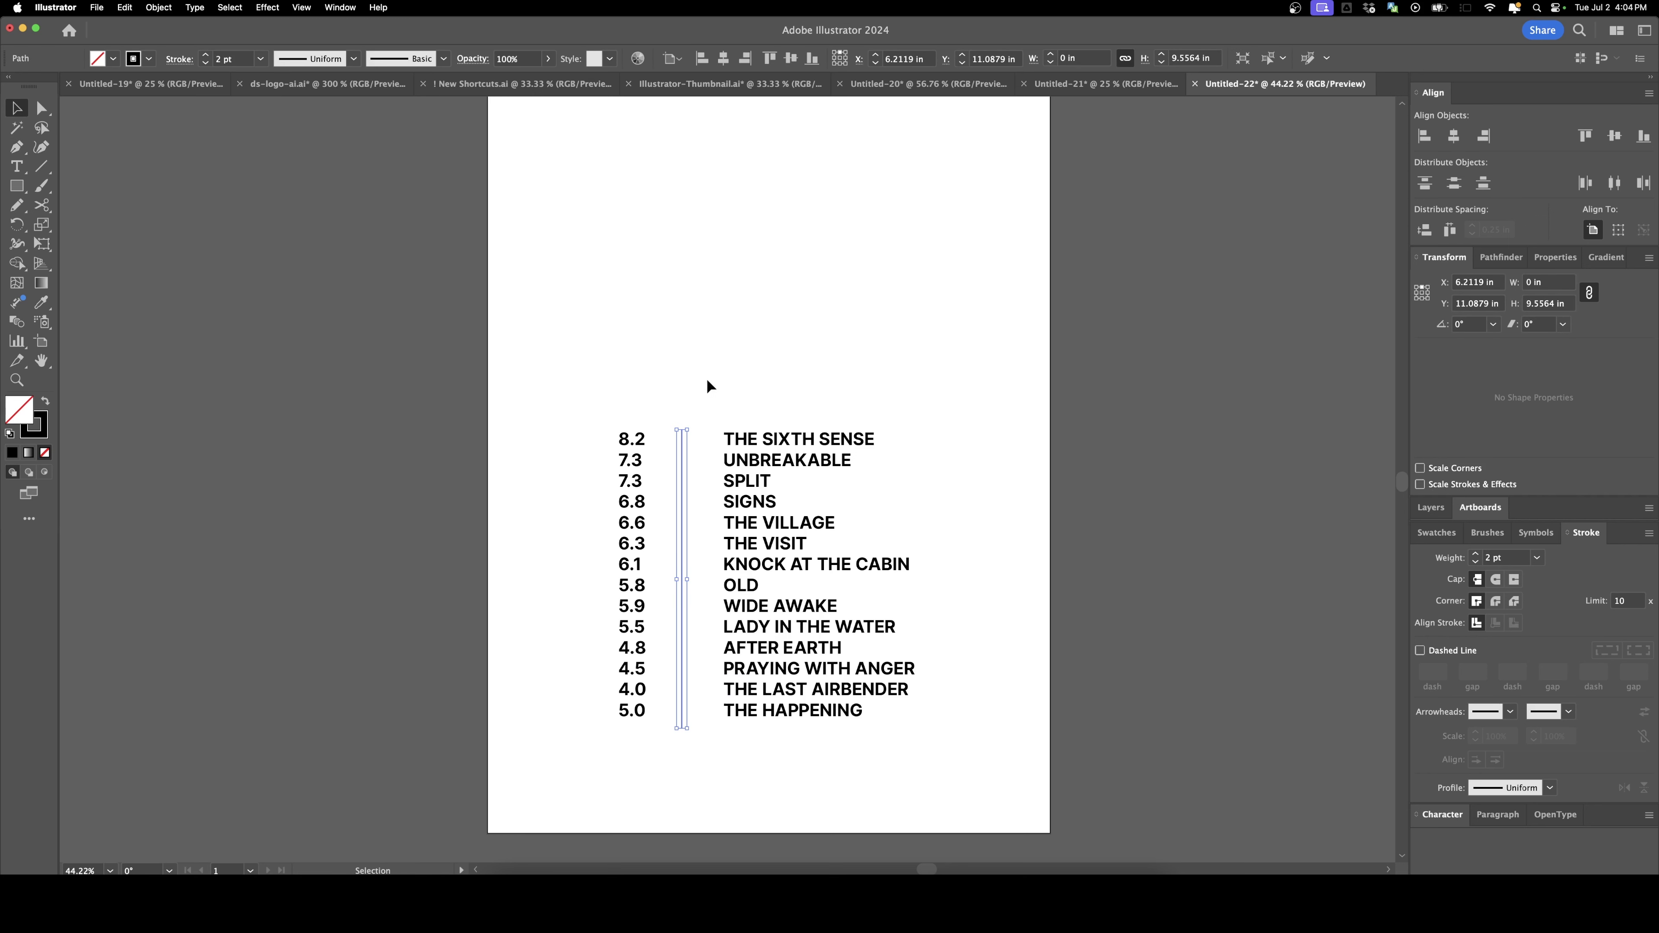
pyautogui.click(865, 439)
pyautogui.click(899, 356)
# Draw a small black square near the top-left of the artboard.
pyautogui.press('space')
pyautogui.moveTo(890, 305); pyautogui.dragTo(906, 412)
pyautogui.press('m')
pyautogui.moveTo(533, 287)
pyautogui.mouseDown()
pyautogui.moveTo(565, 319)
pyautogui.moveTo(776, 321)
pyautogui.moveTo(730, 320)
pyautogui.mouseUp()
# Add a third square with Transform Again and fill it dark red 7F0000.
pyautogui.press('super+d')
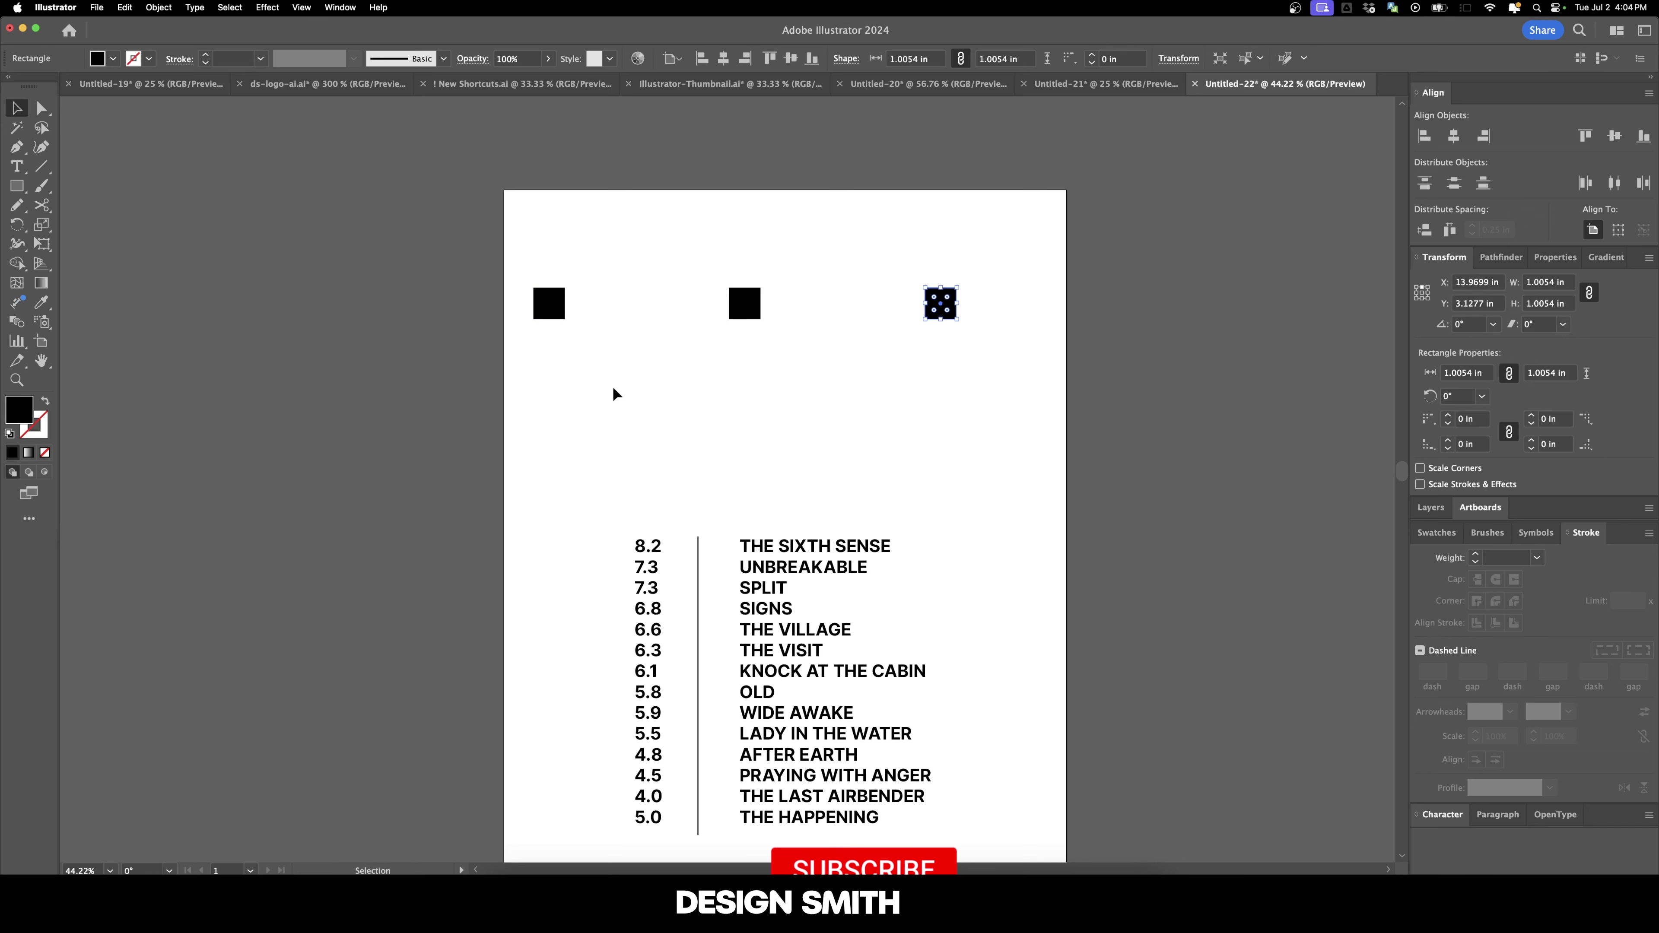
pyautogui.click(1436, 531)
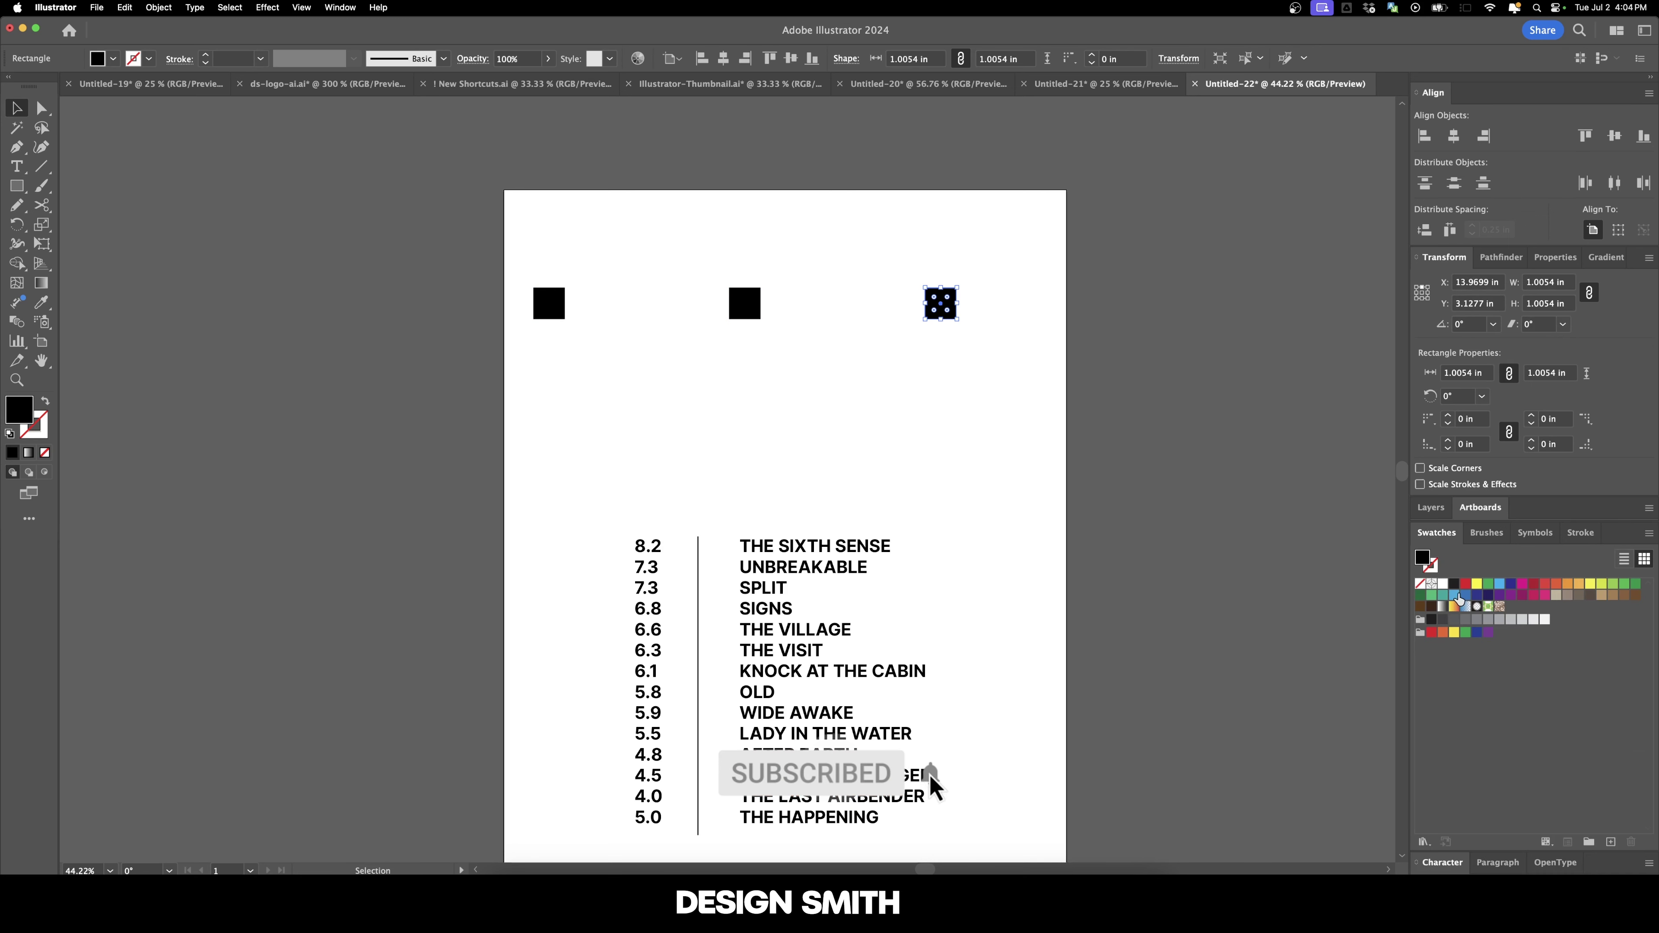
pyautogui.click(1533, 584)
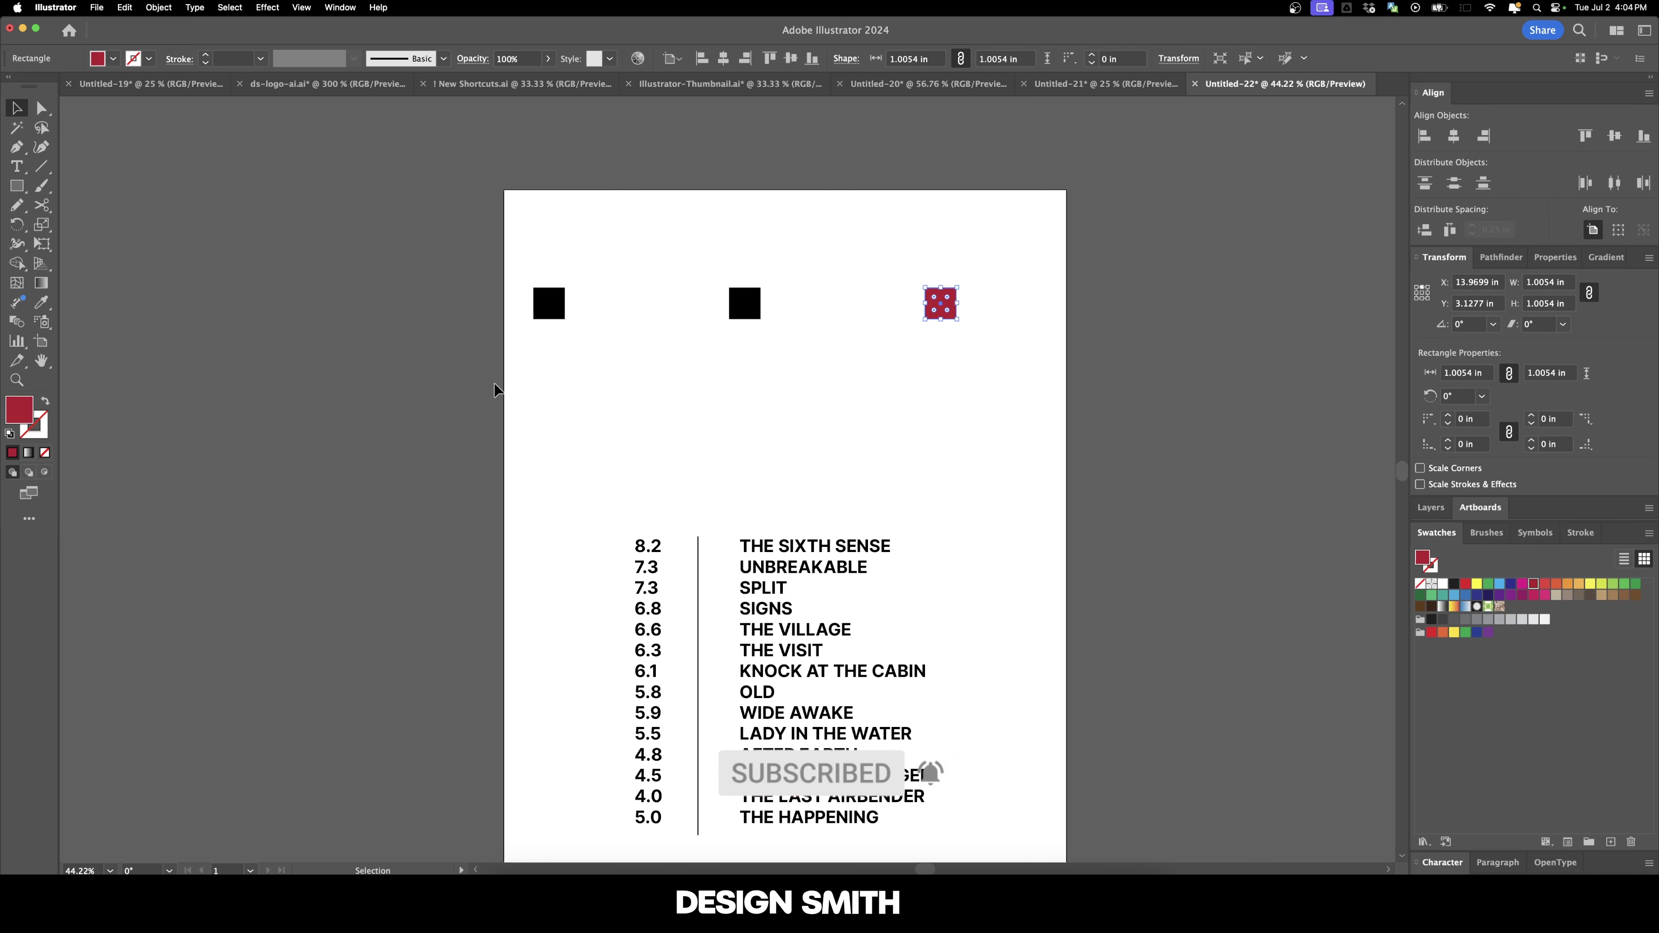
pyautogui.doubleClick(20, 410)
pyautogui.moveTo(1046, 374)
pyautogui.mouseDown()
pyautogui.moveTo(1082, 329)
pyautogui.moveTo(1105, 421)
pyautogui.mouseUp()
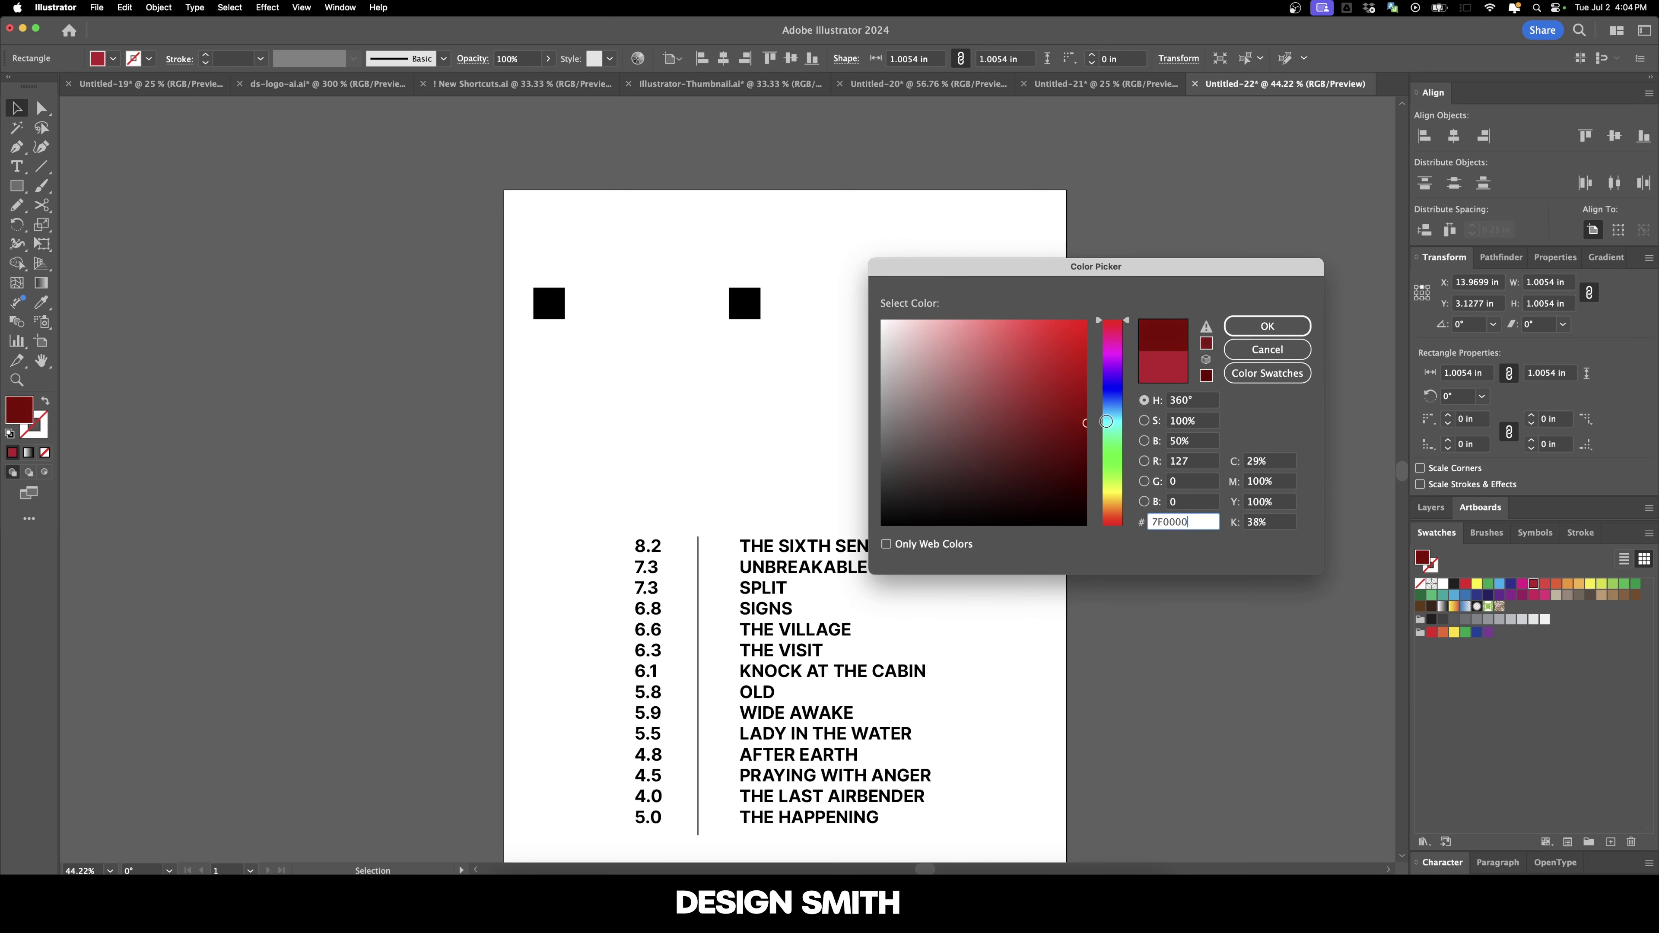
pyautogui.press('Return')
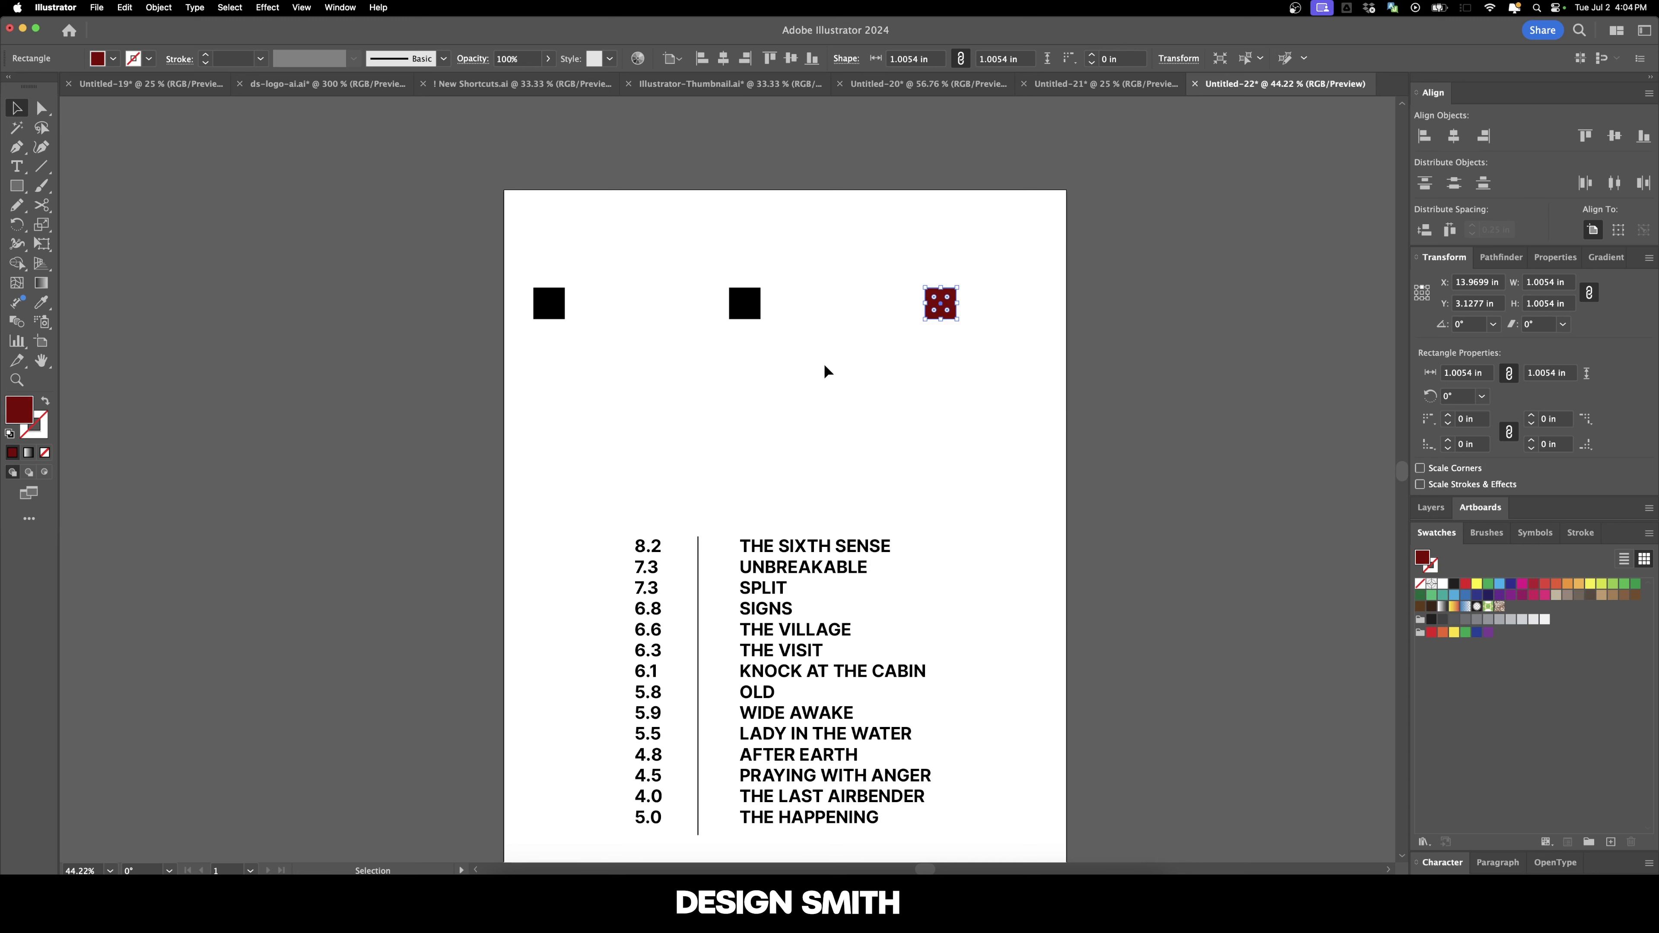
# Fill the middle square bright red FF0000.
pyautogui.click(741, 299)
pyautogui.doubleClick(12, 413)
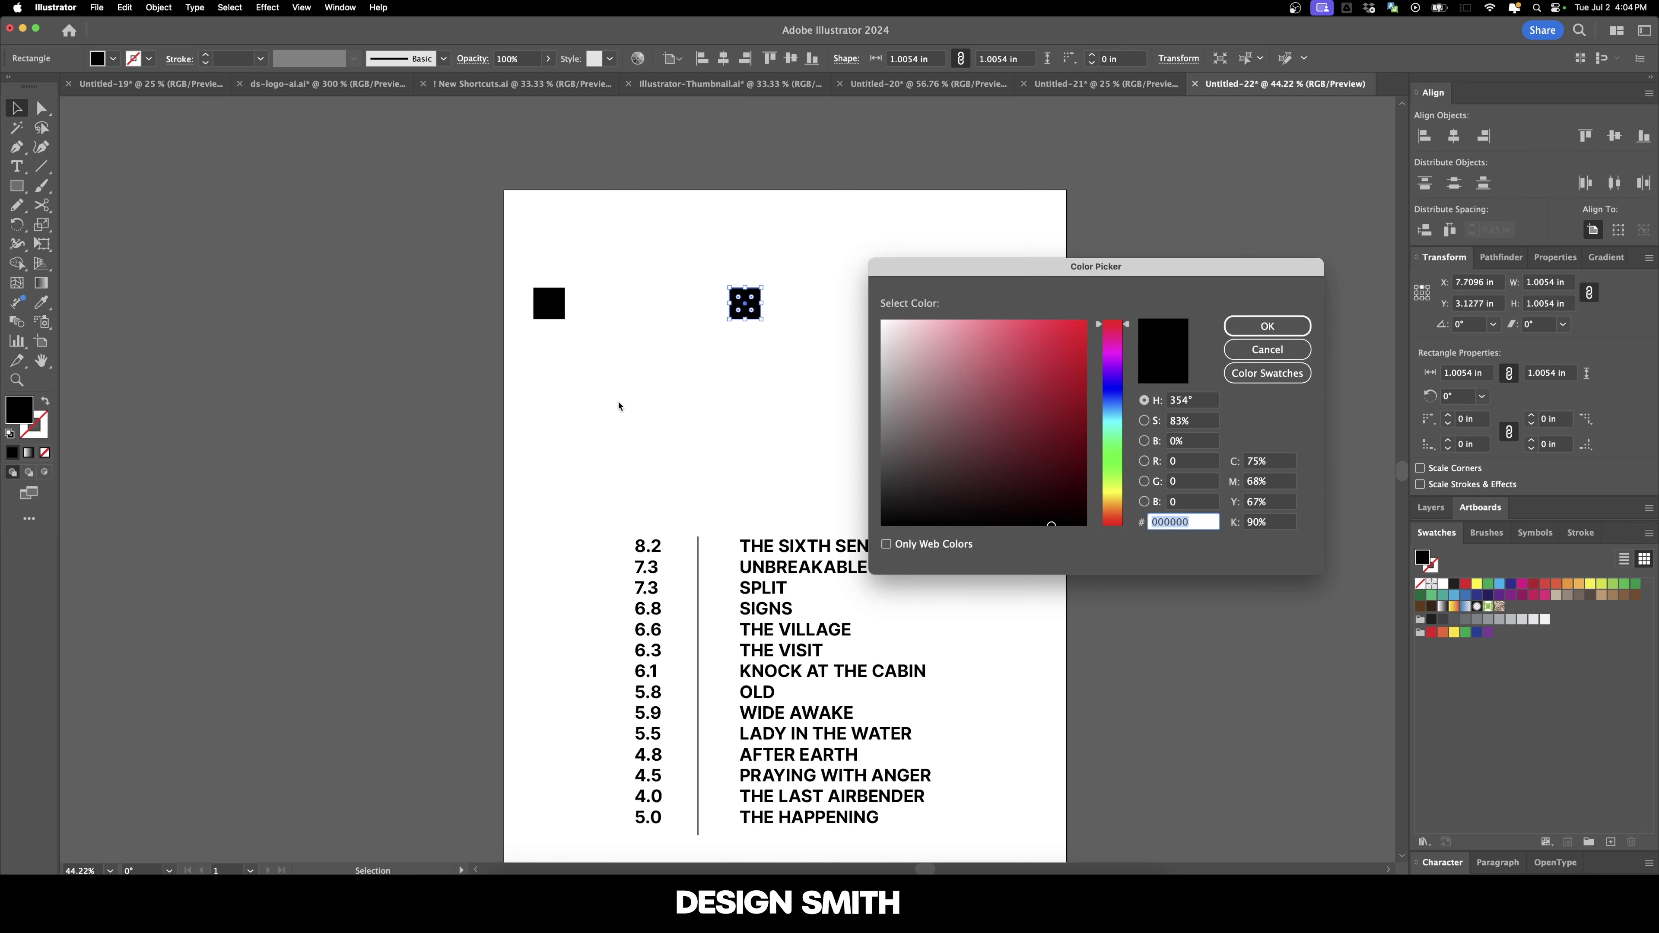
pyautogui.write('FF0000')
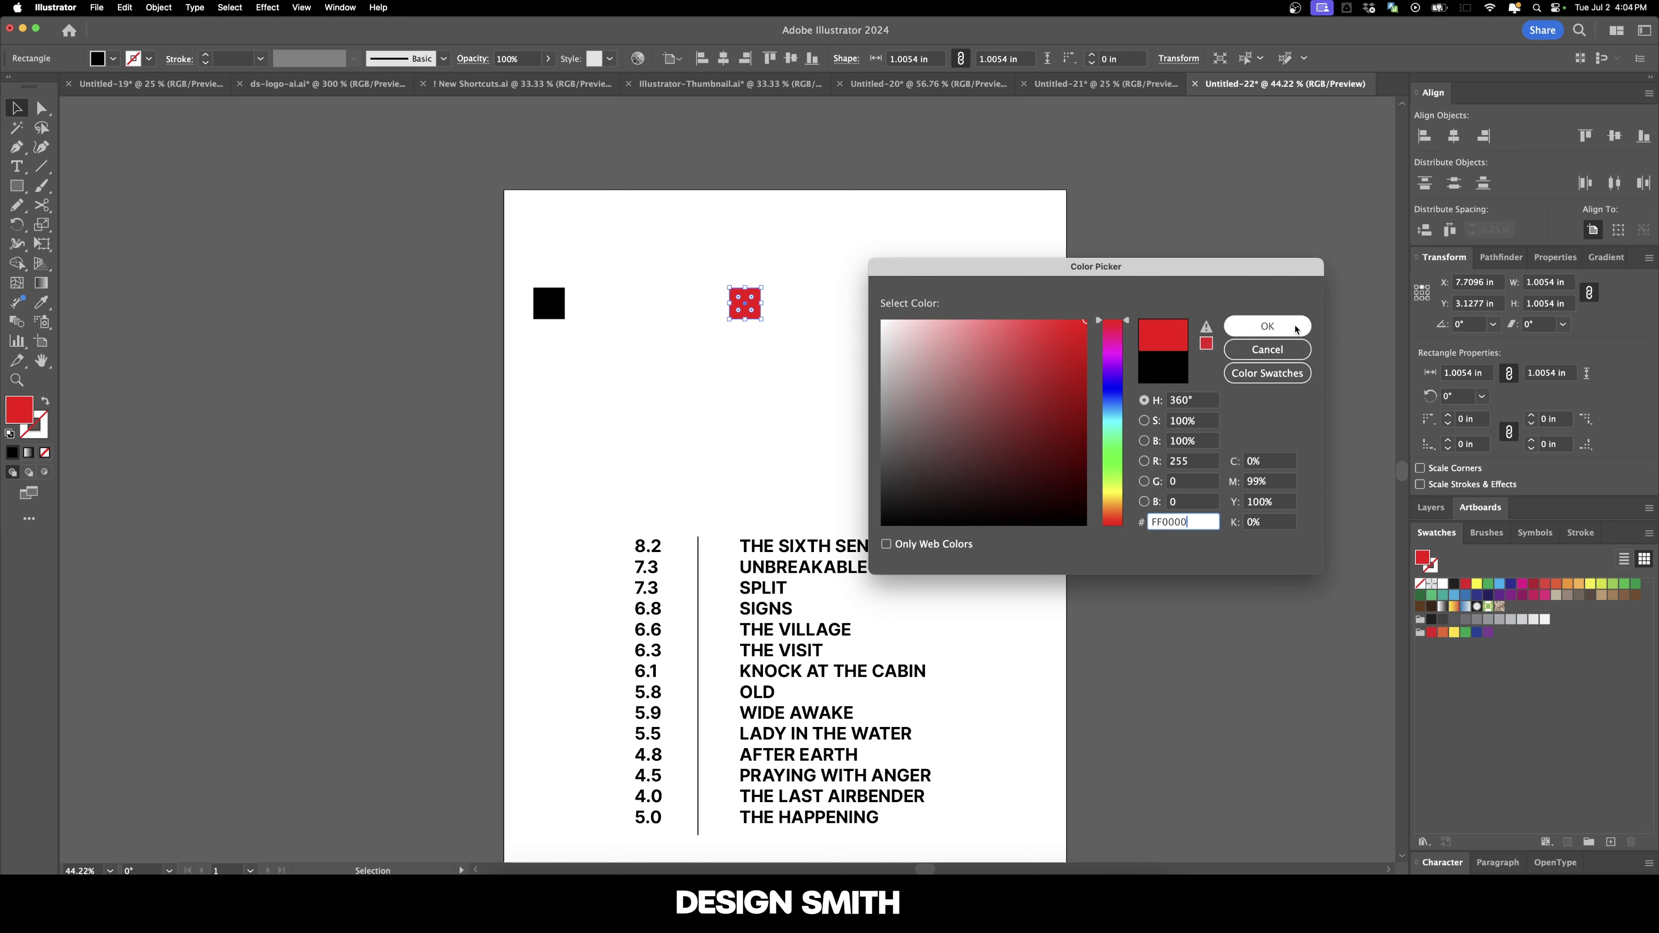
pyautogui.click(1267, 325)
# Fill the left square pink FF808F.
pyautogui.click(549, 302)
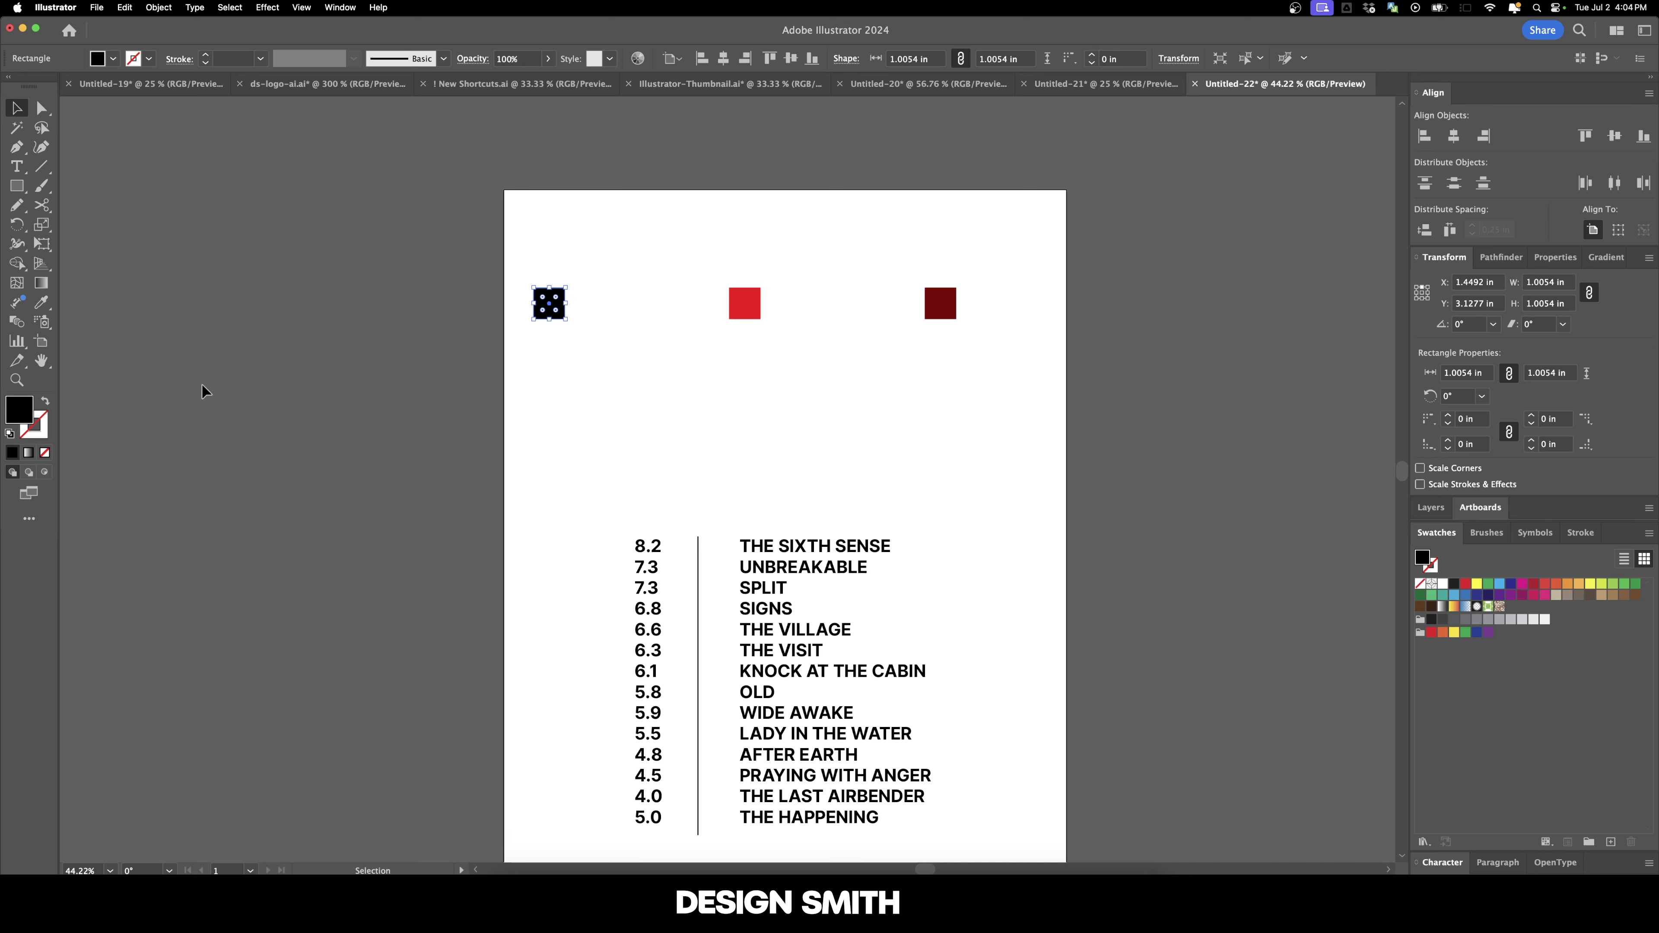
pyautogui.doubleClick(31, 415)
pyautogui.write('FF8F9D')
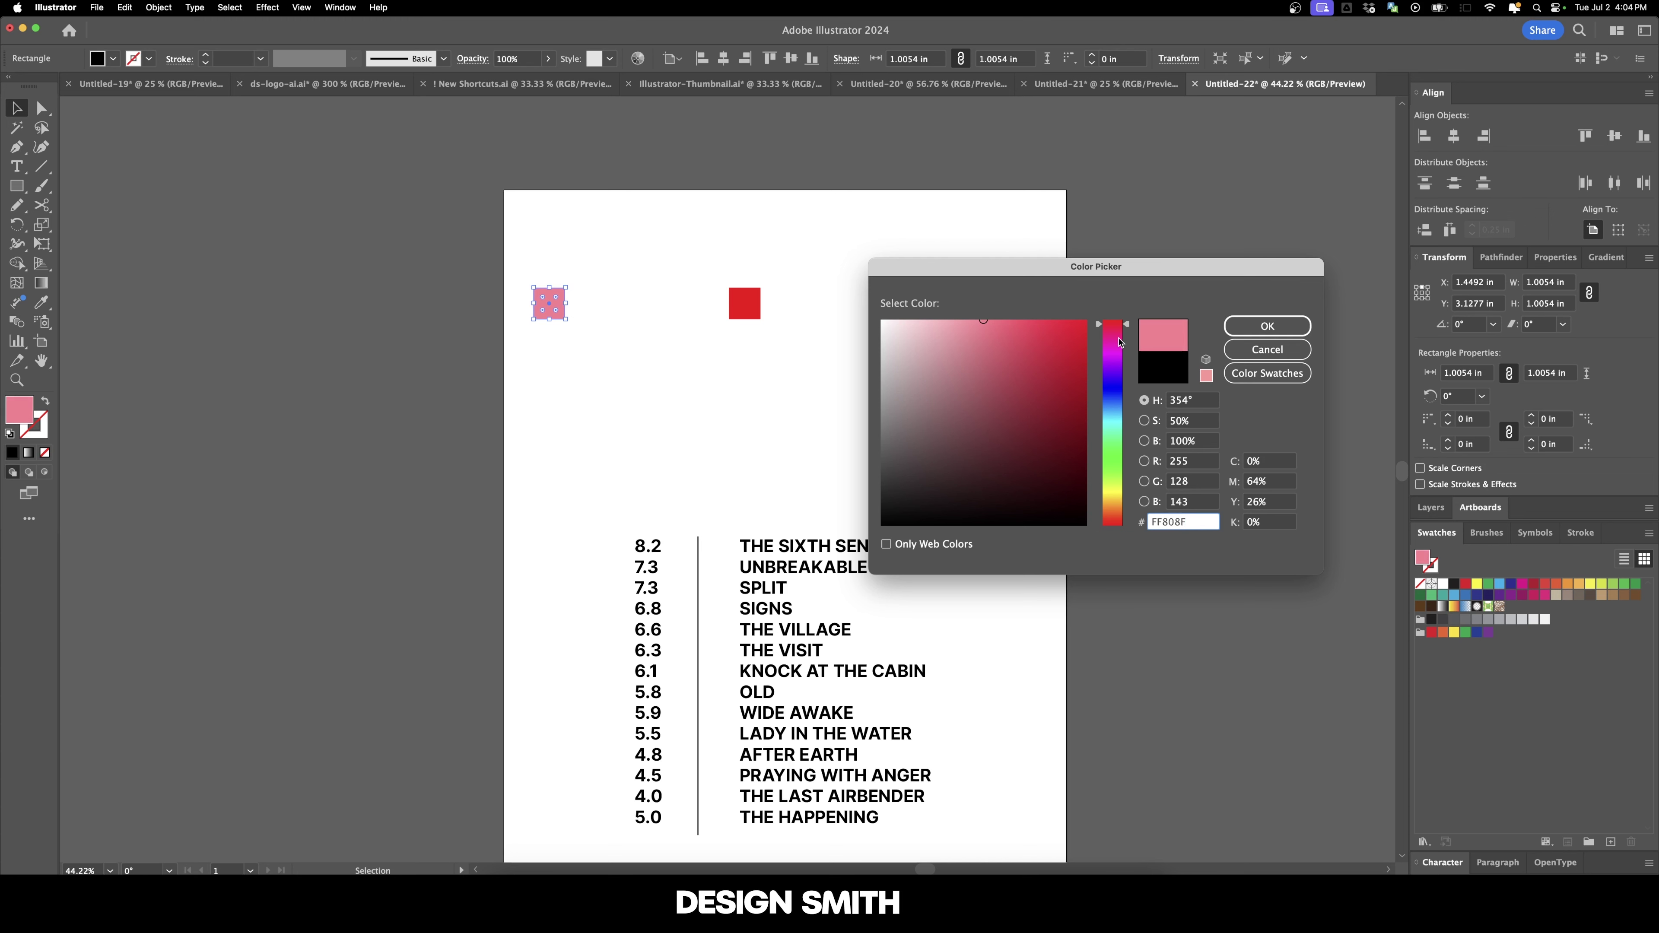
pyautogui.press('Return')
pyautogui.click(845, 410)
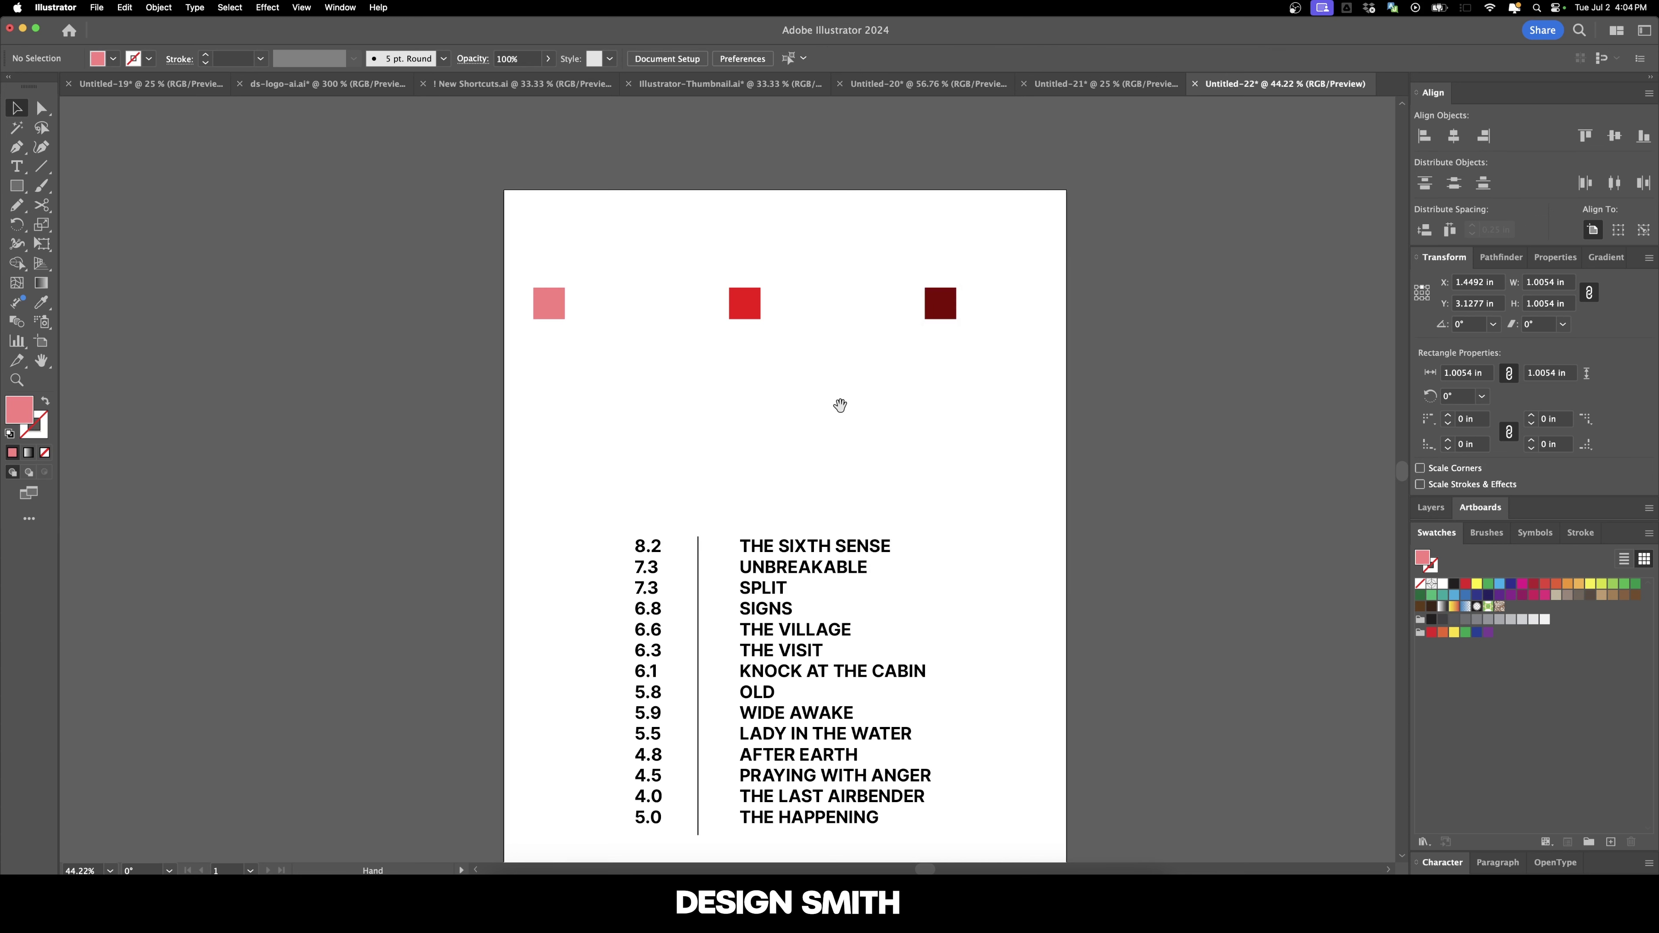
pyautogui.hscroll(3, 844, 411)
# Copy the squares as a lower row and blend its pink and red with 5 specified steps.
pyautogui.moveTo(824, 354); pyautogui.dragTo(831, 383)
pyautogui.moveTo(691, 434); pyautogui.dragTo(437, 370)
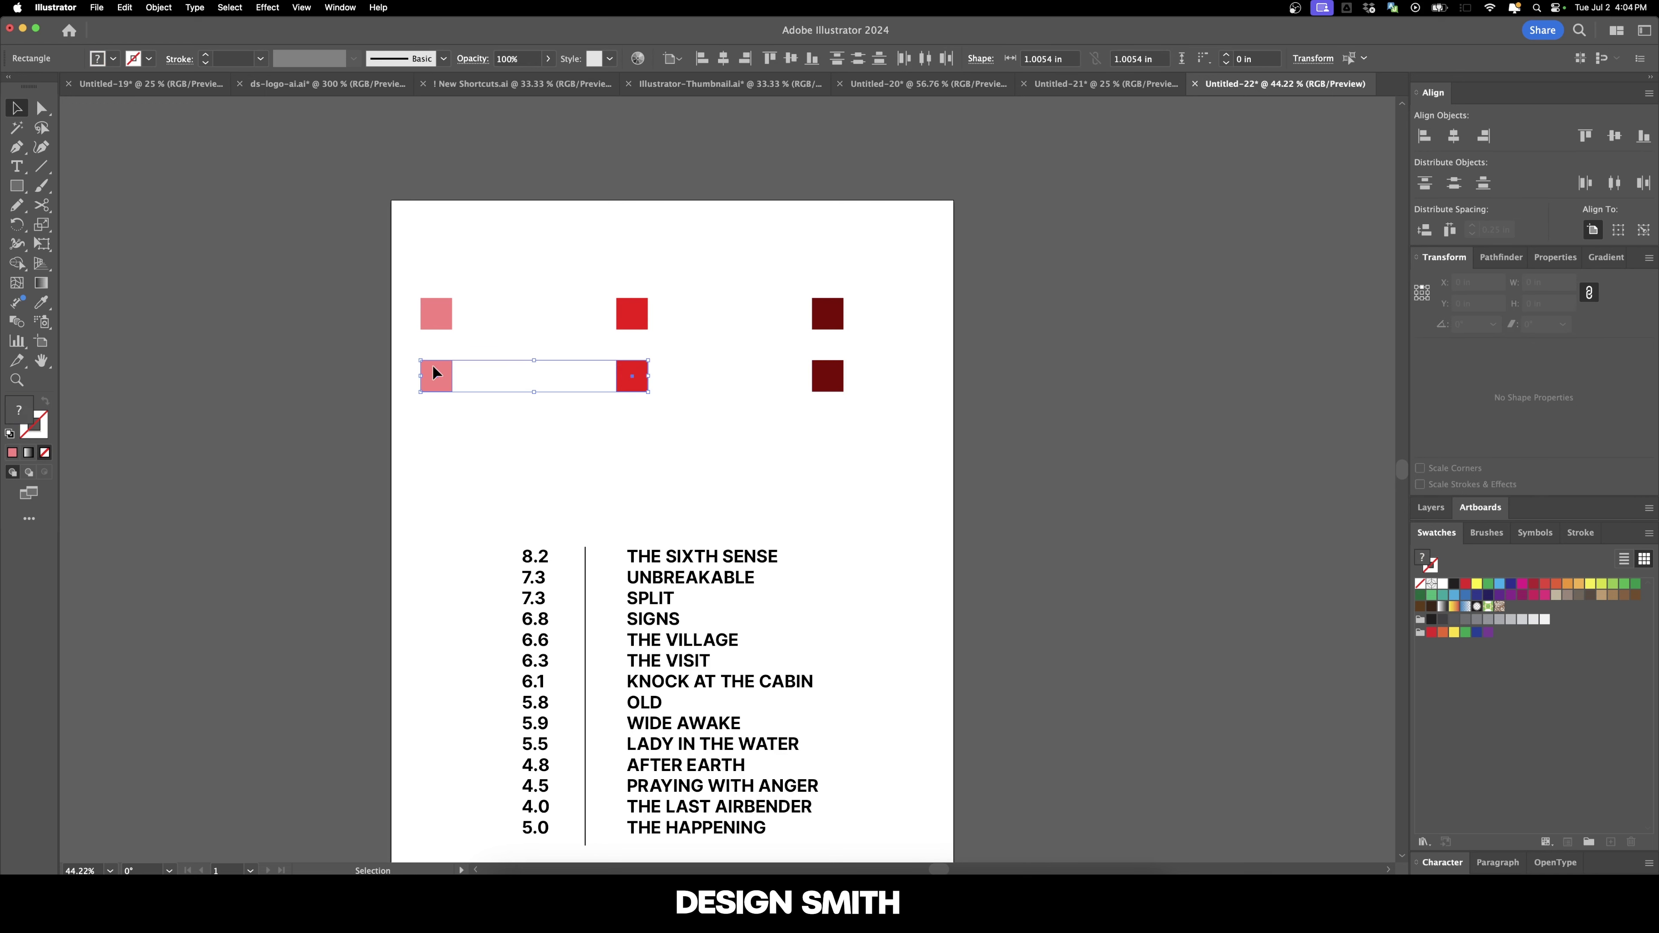
pyautogui.press('super+alt+b')
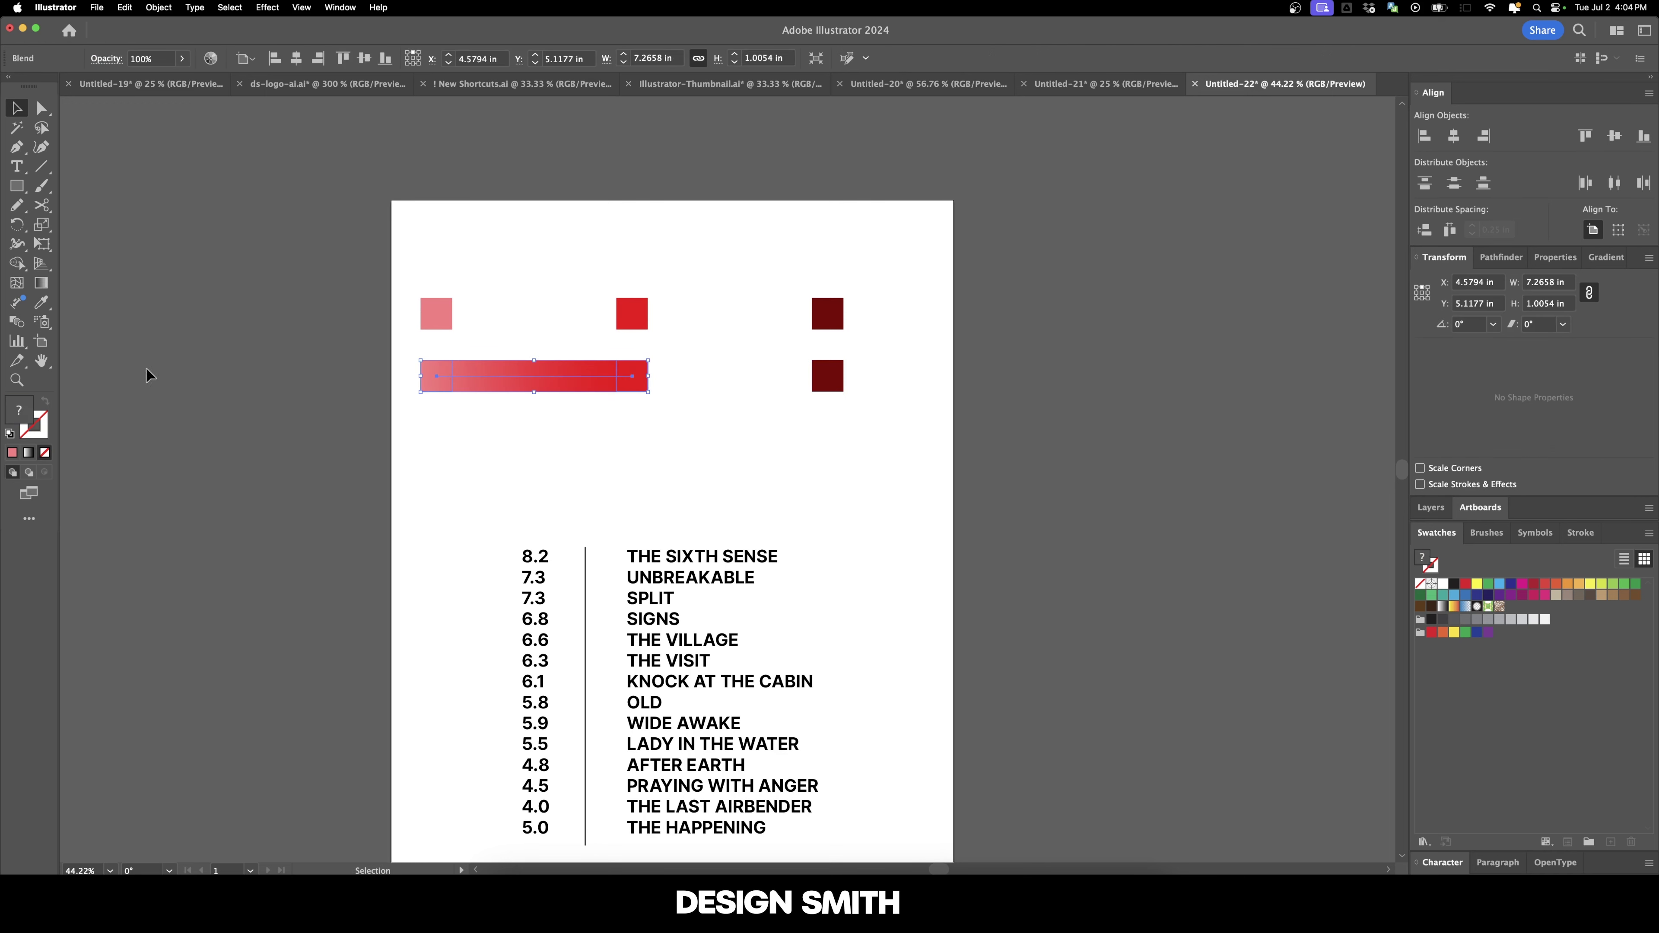
pyautogui.doubleClick(16, 321)
pyautogui.click(1295, 252)
pyautogui.click(1300, 285)
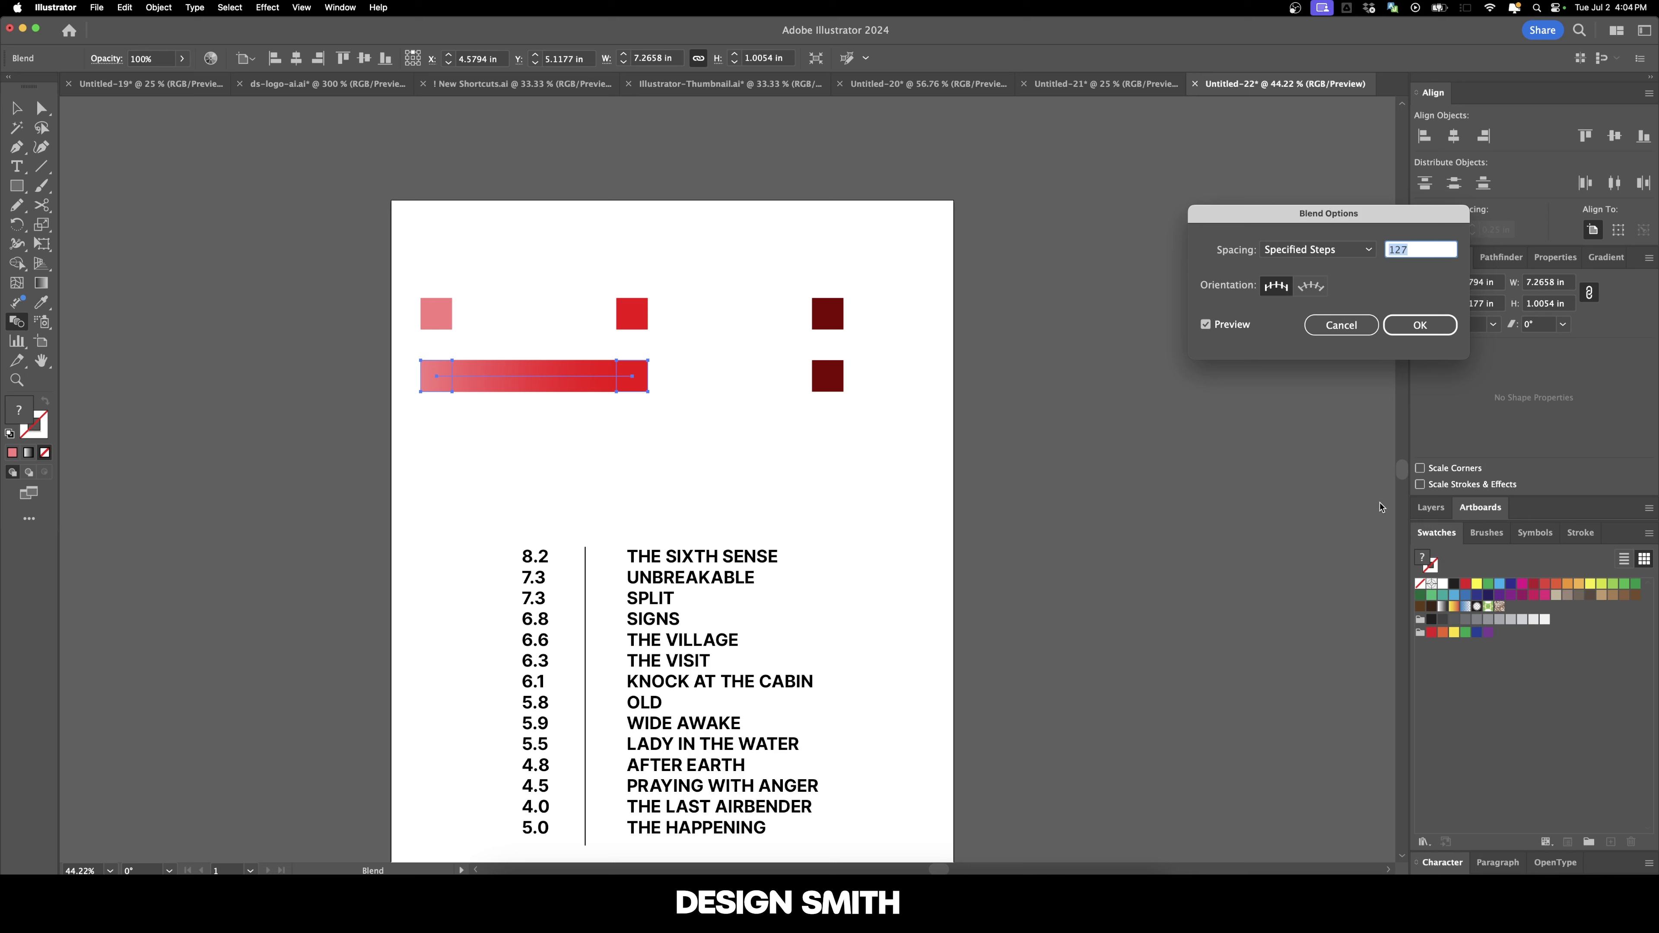
pyautogui.press('Tab')
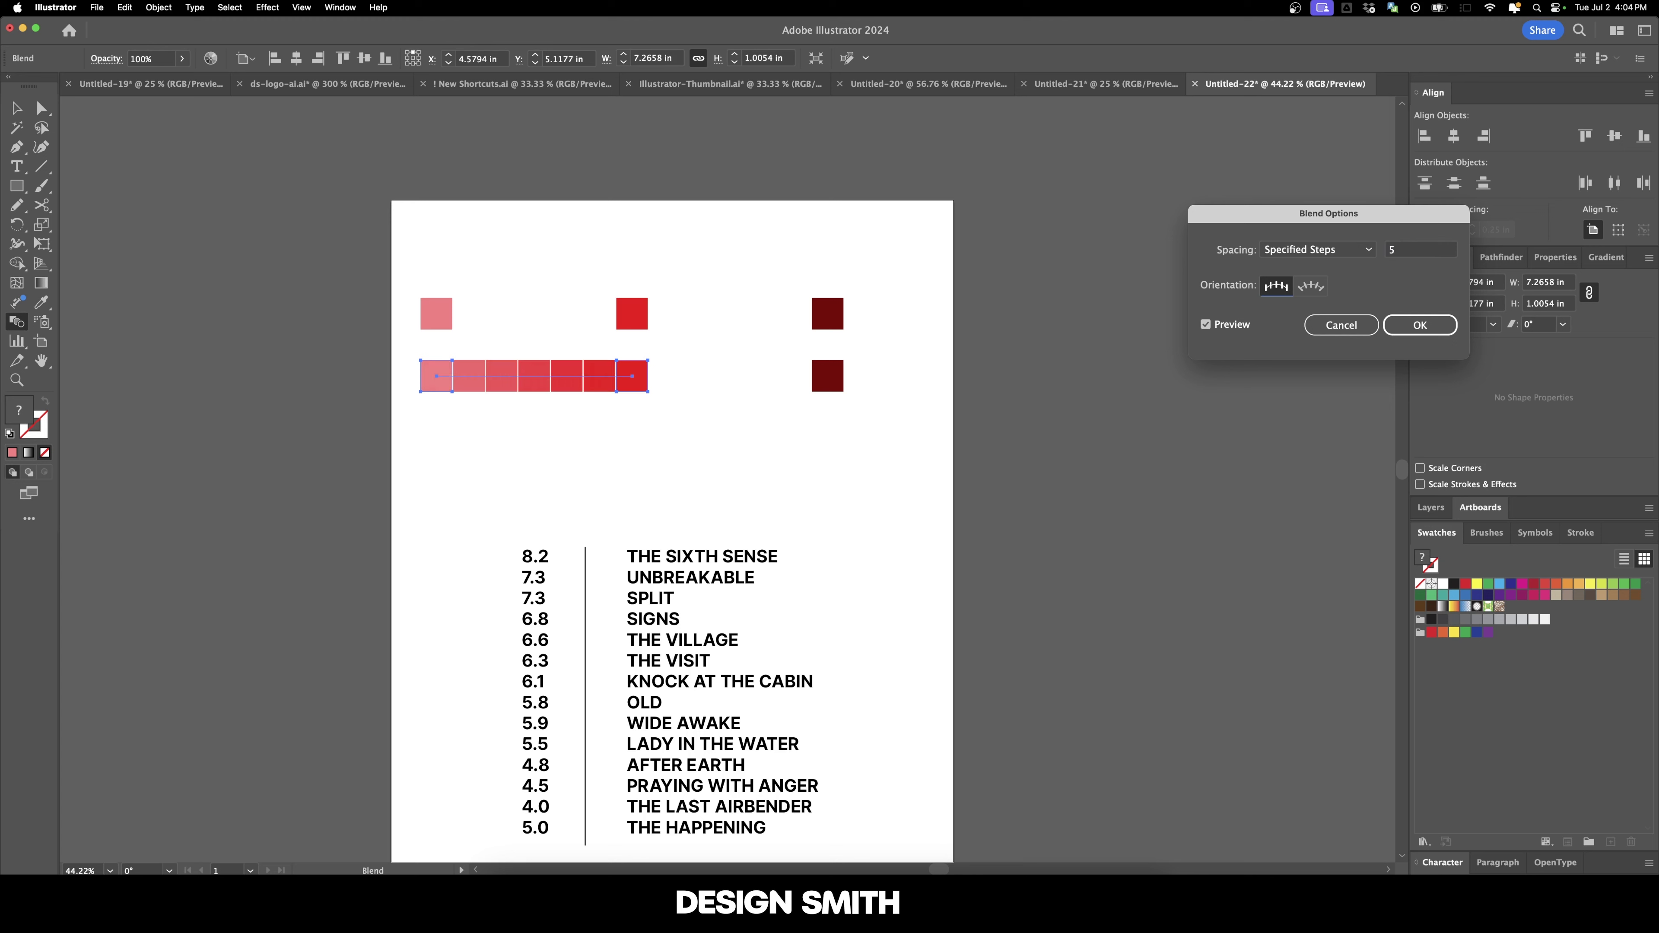
pyautogui.click(1408, 325)
# Blend the top red and dark red squares with 7 specified steps.
pyautogui.press('v')
pyautogui.click(600, 322)
pyautogui.moveTo(585, 285); pyautogui.dragTo(819, 330)
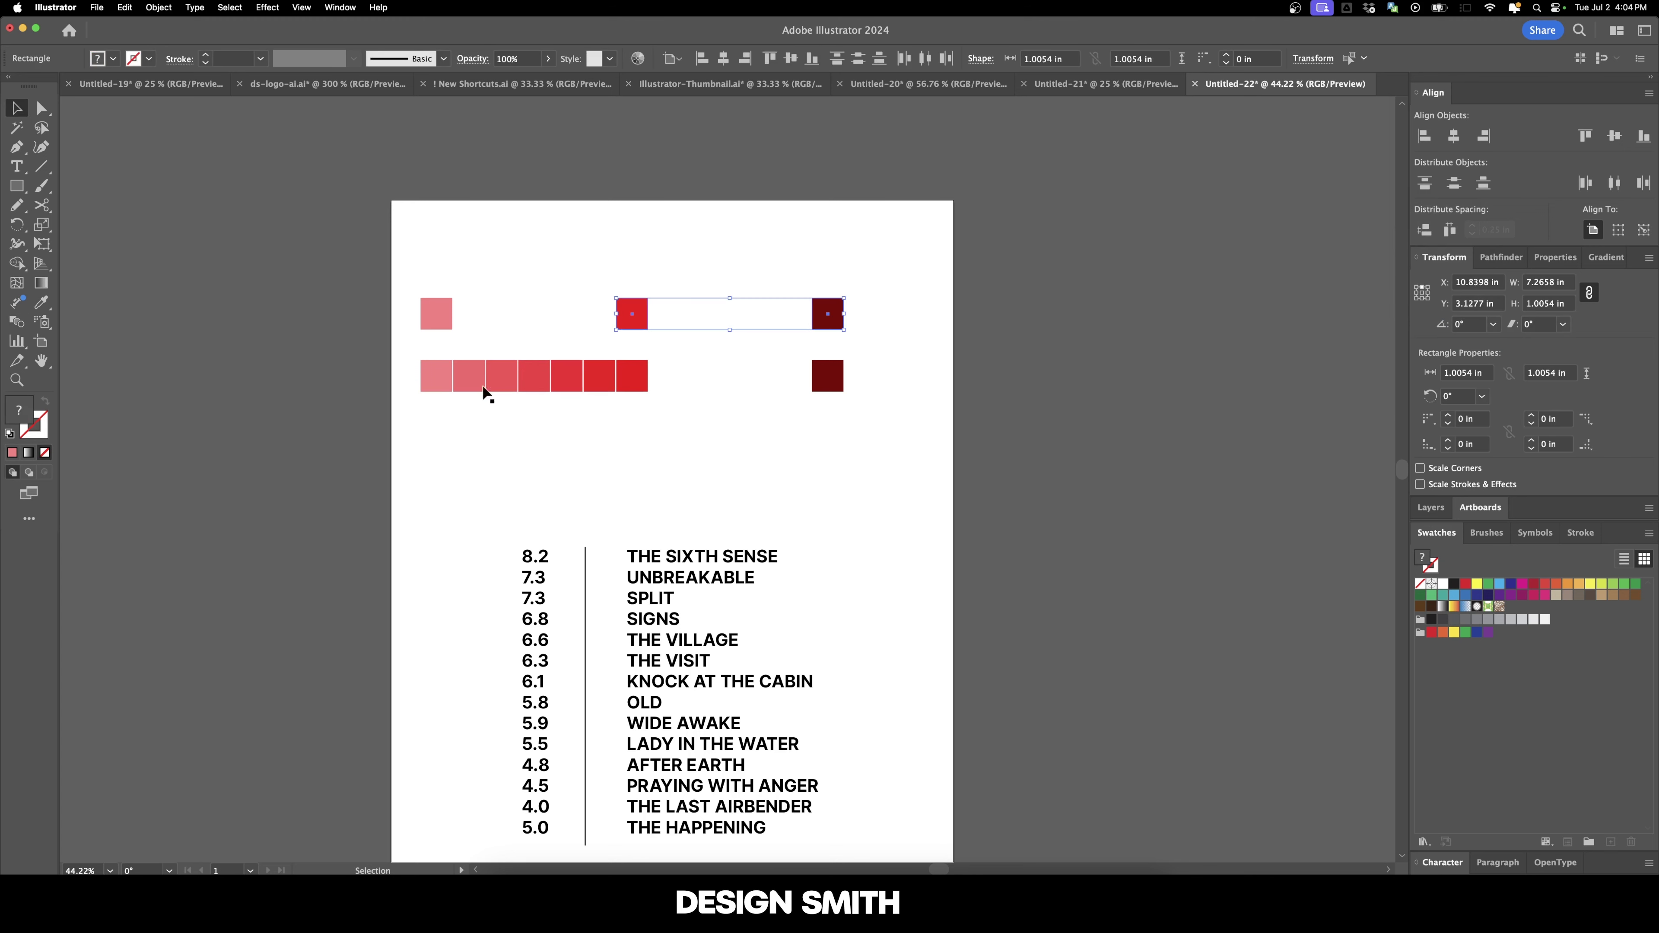
pyautogui.press('super+alt+b')
pyautogui.doubleClick(18, 325)
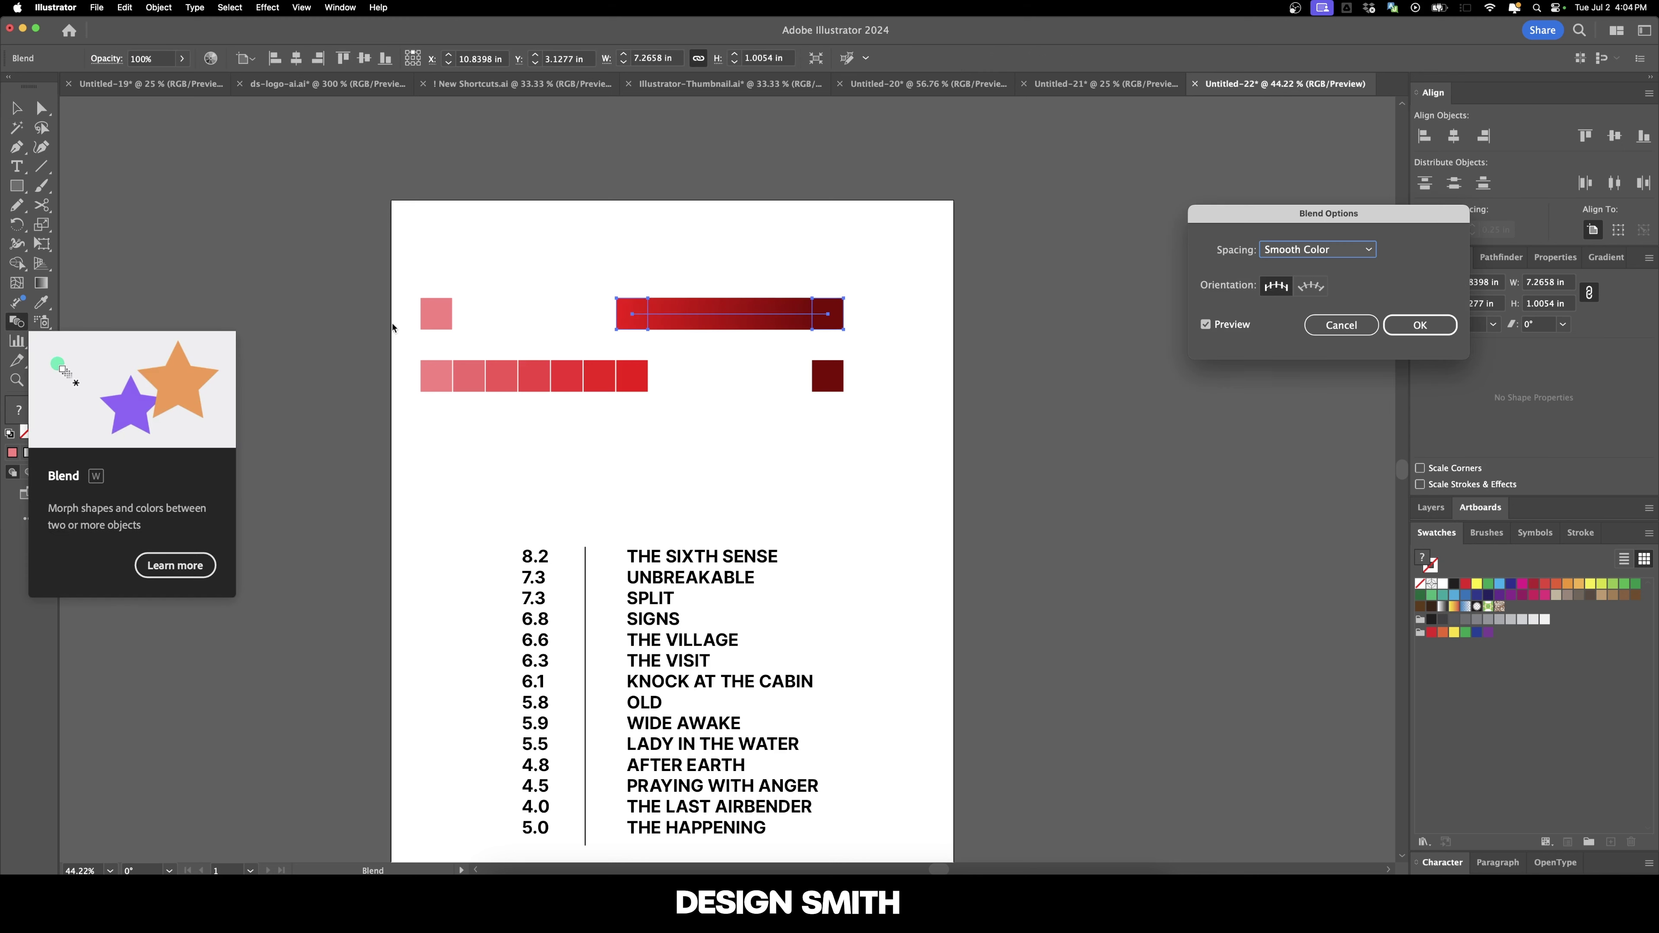
pyautogui.click(1288, 254)
pyautogui.click(1303, 291)
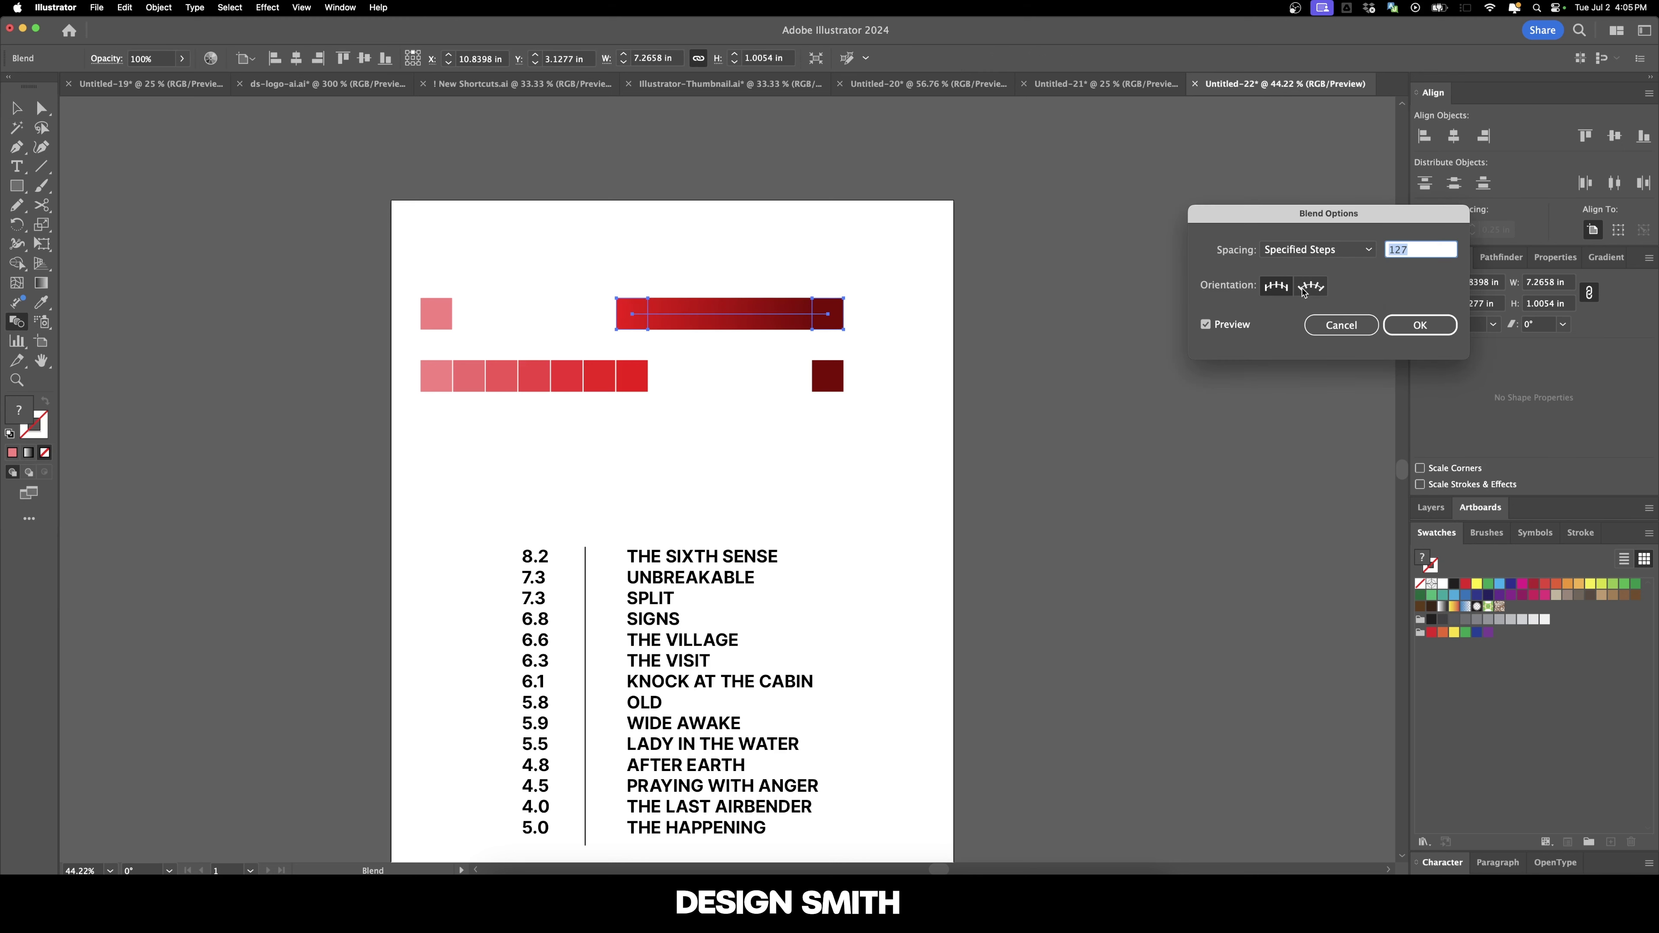
pyautogui.write('7')
pyautogui.press('Tab')
pyautogui.press('Return')
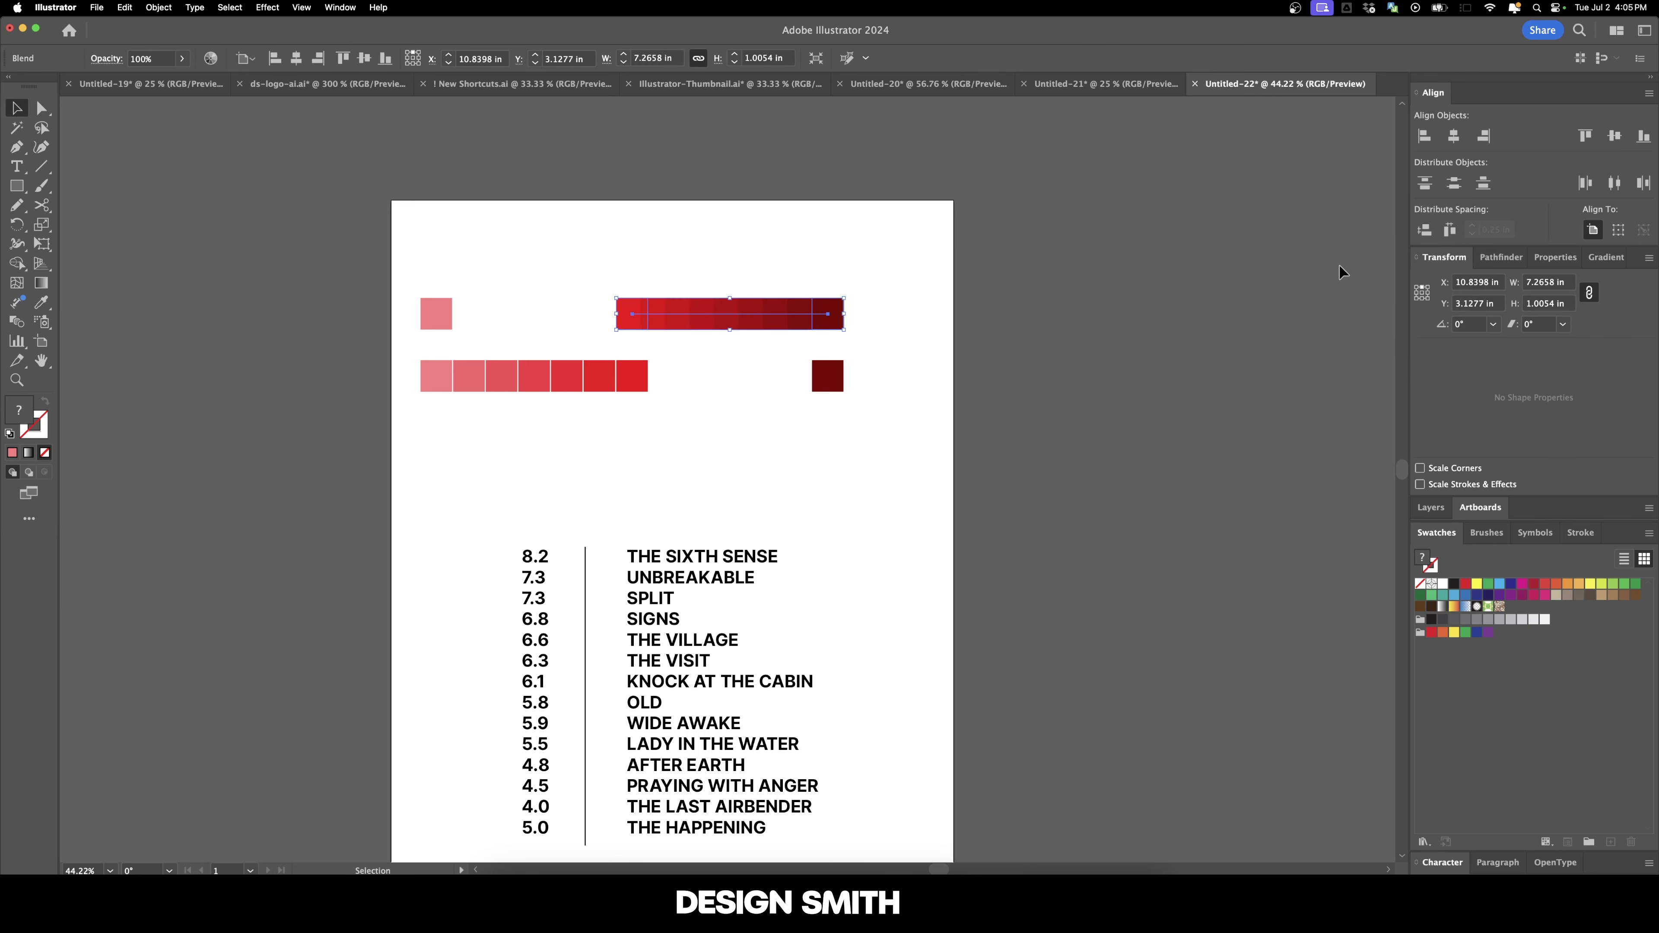
# Delete the leftover dark red and pink squares.
pyautogui.click(822, 225)
pyautogui.click(828, 376)
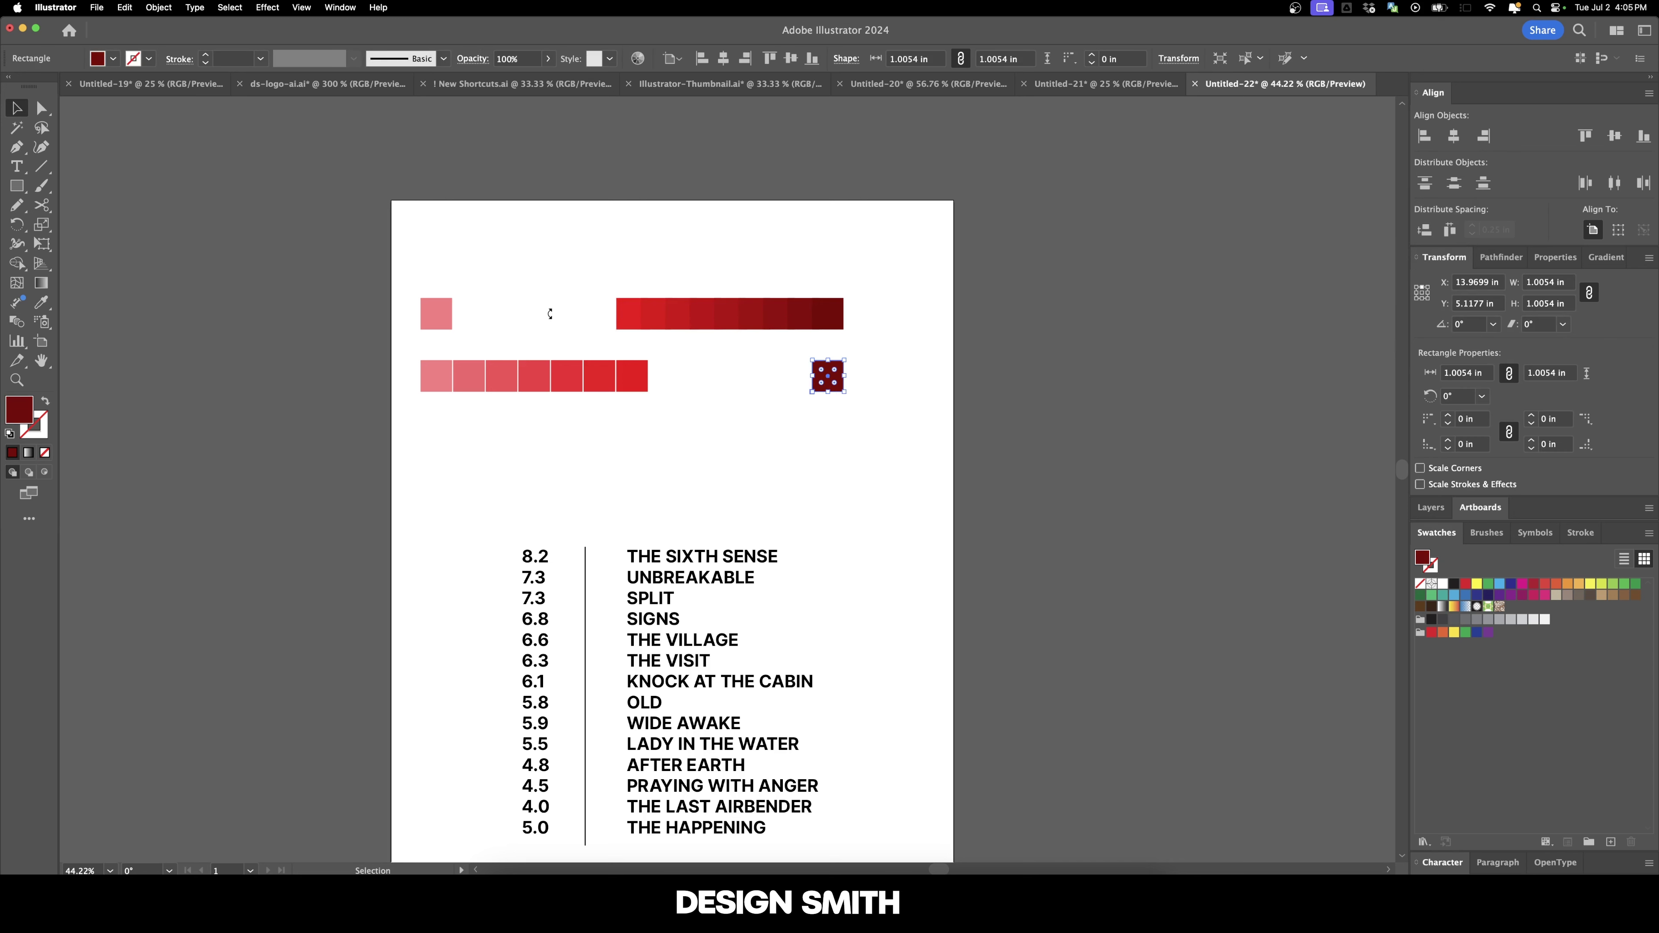
pyautogui.press('Delete')
pyautogui.moveTo(503, 298); pyautogui.dragTo(442, 335)
pyautogui.press('Delete')
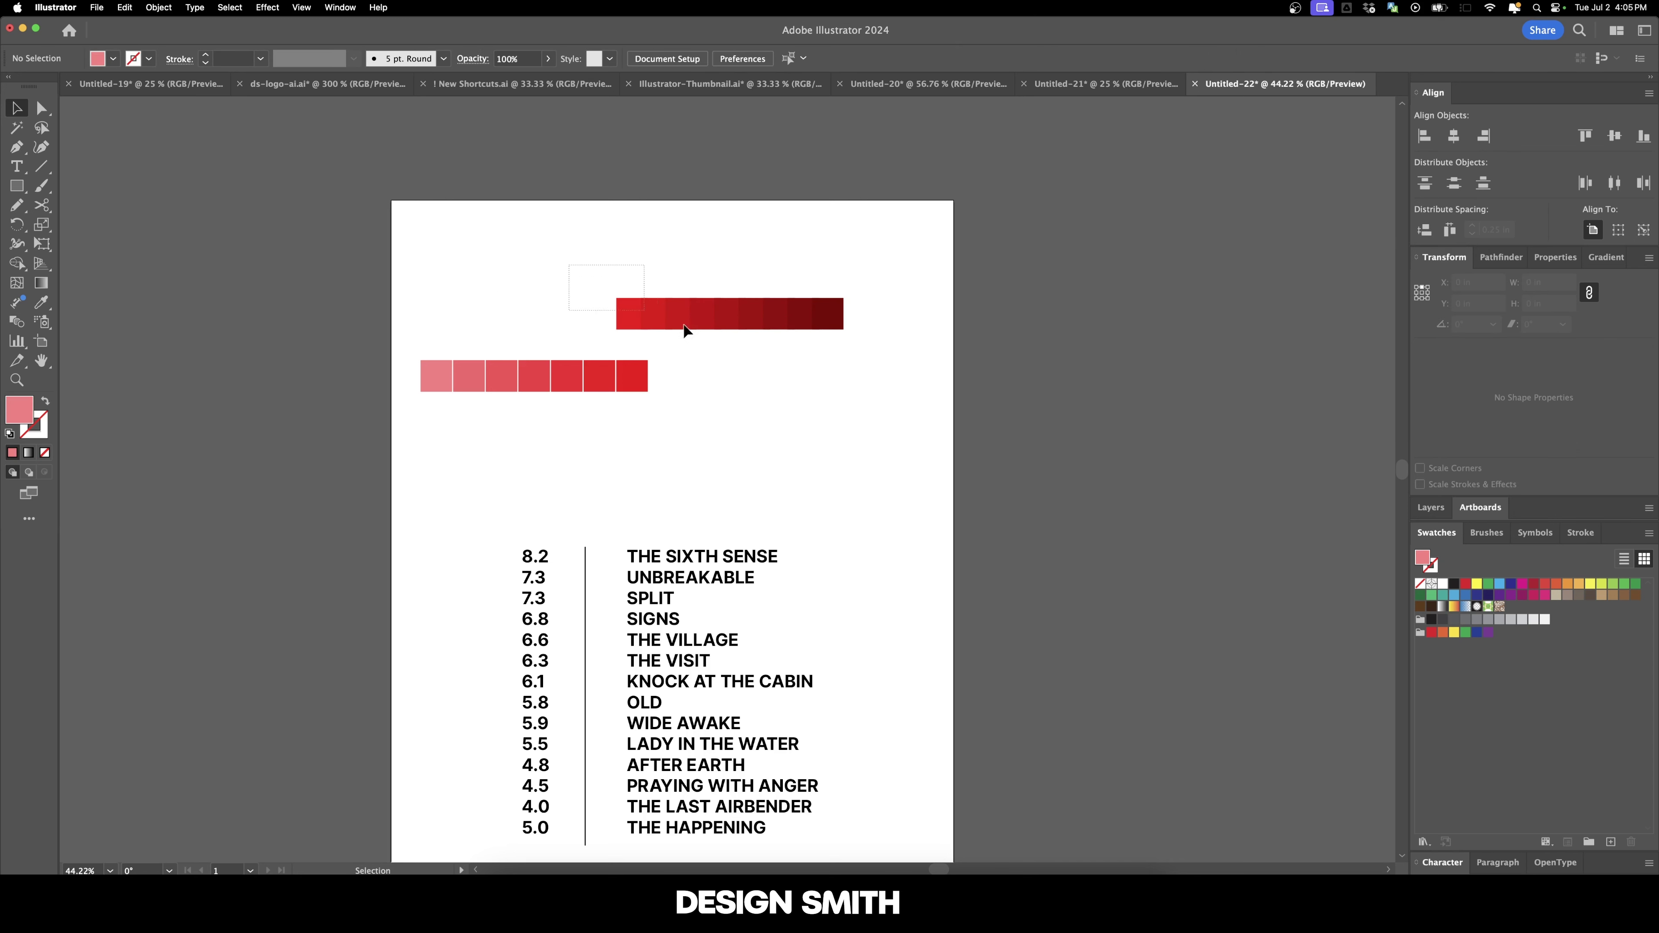
# Expand both blends and ungroup them into separate squares.
pyautogui.click(656, 320)
pyautogui.click(158, 8)
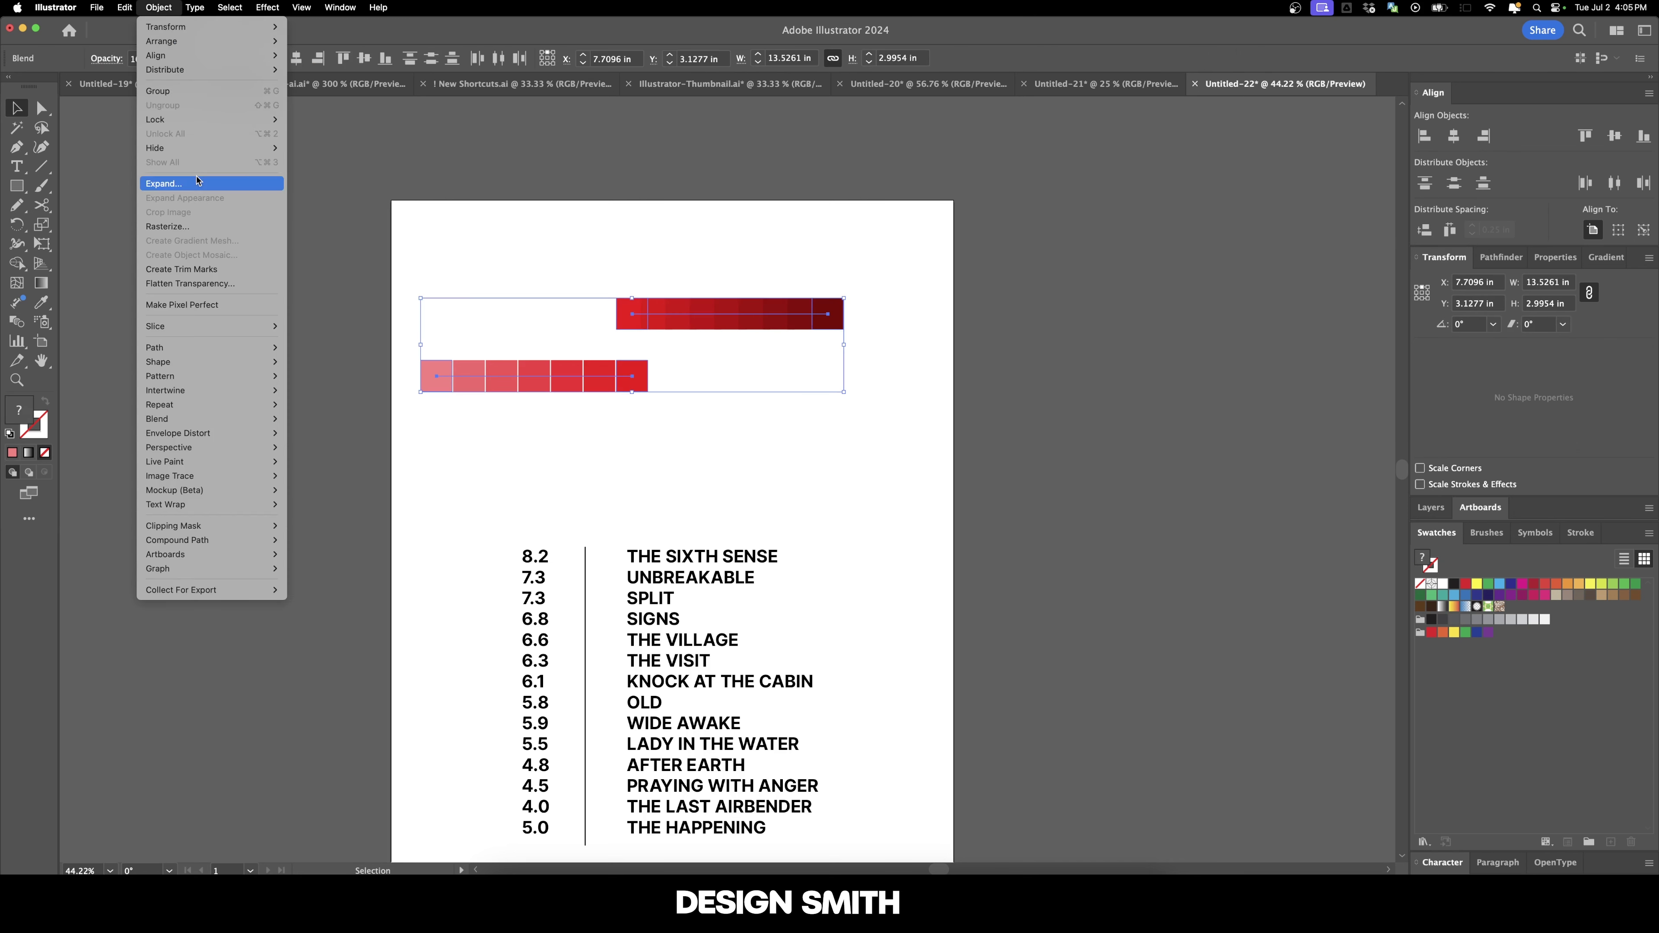
pyautogui.click(163, 184)
pyautogui.press('Return')
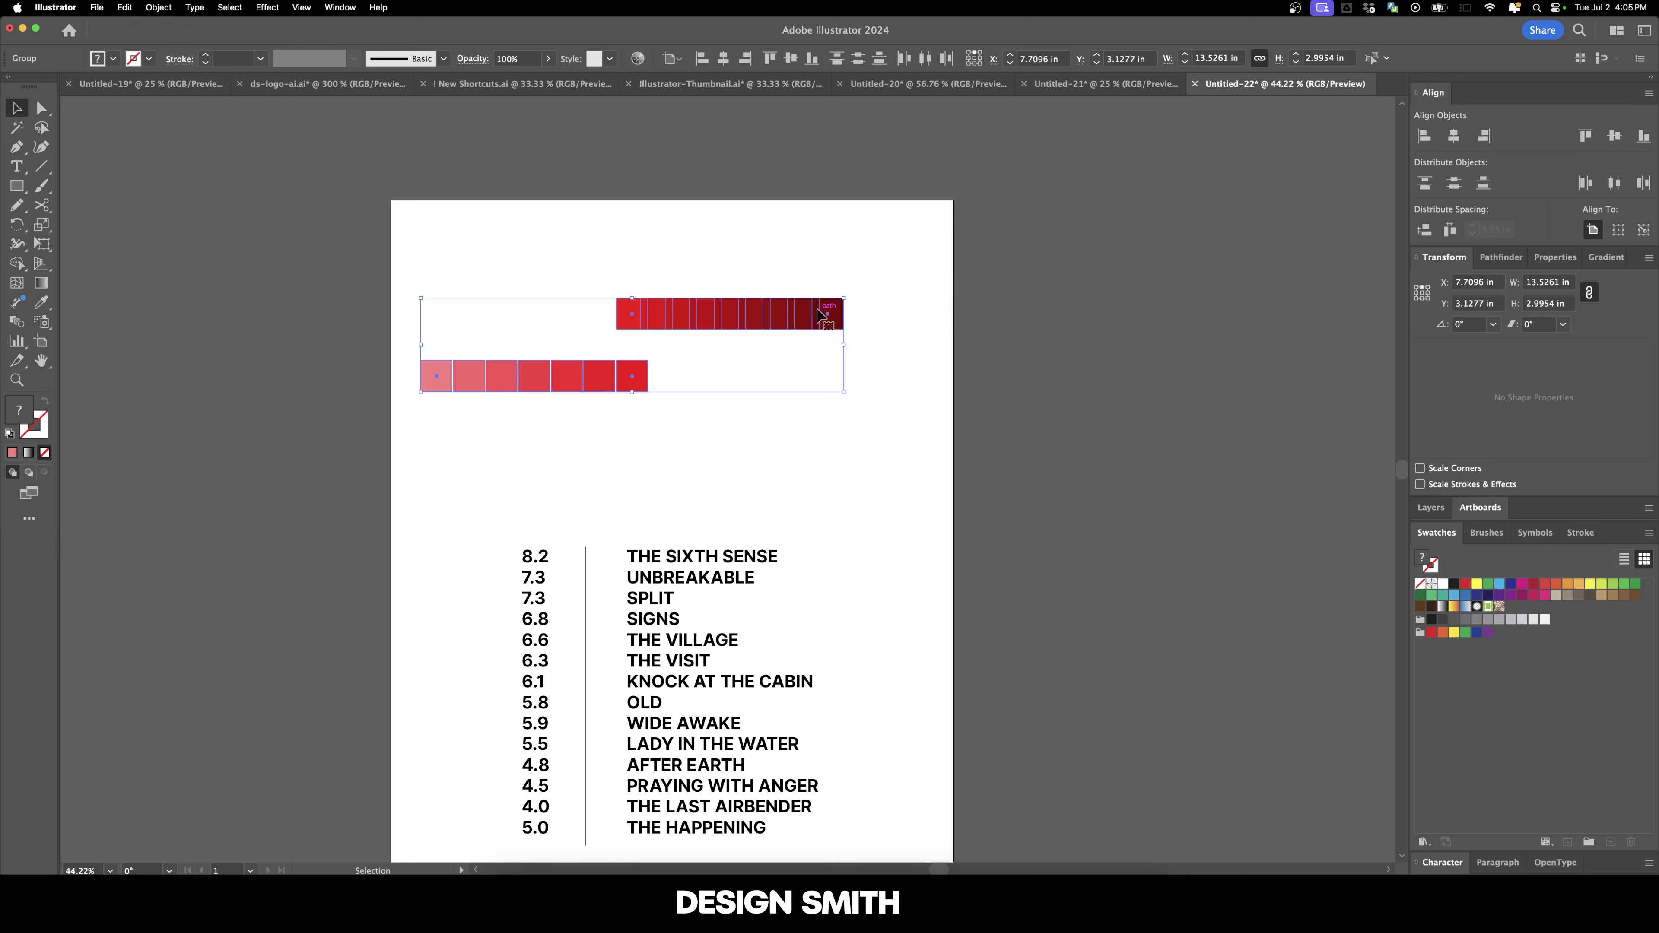
pyautogui.press('super+shift+g')
pyautogui.click(871, 281)
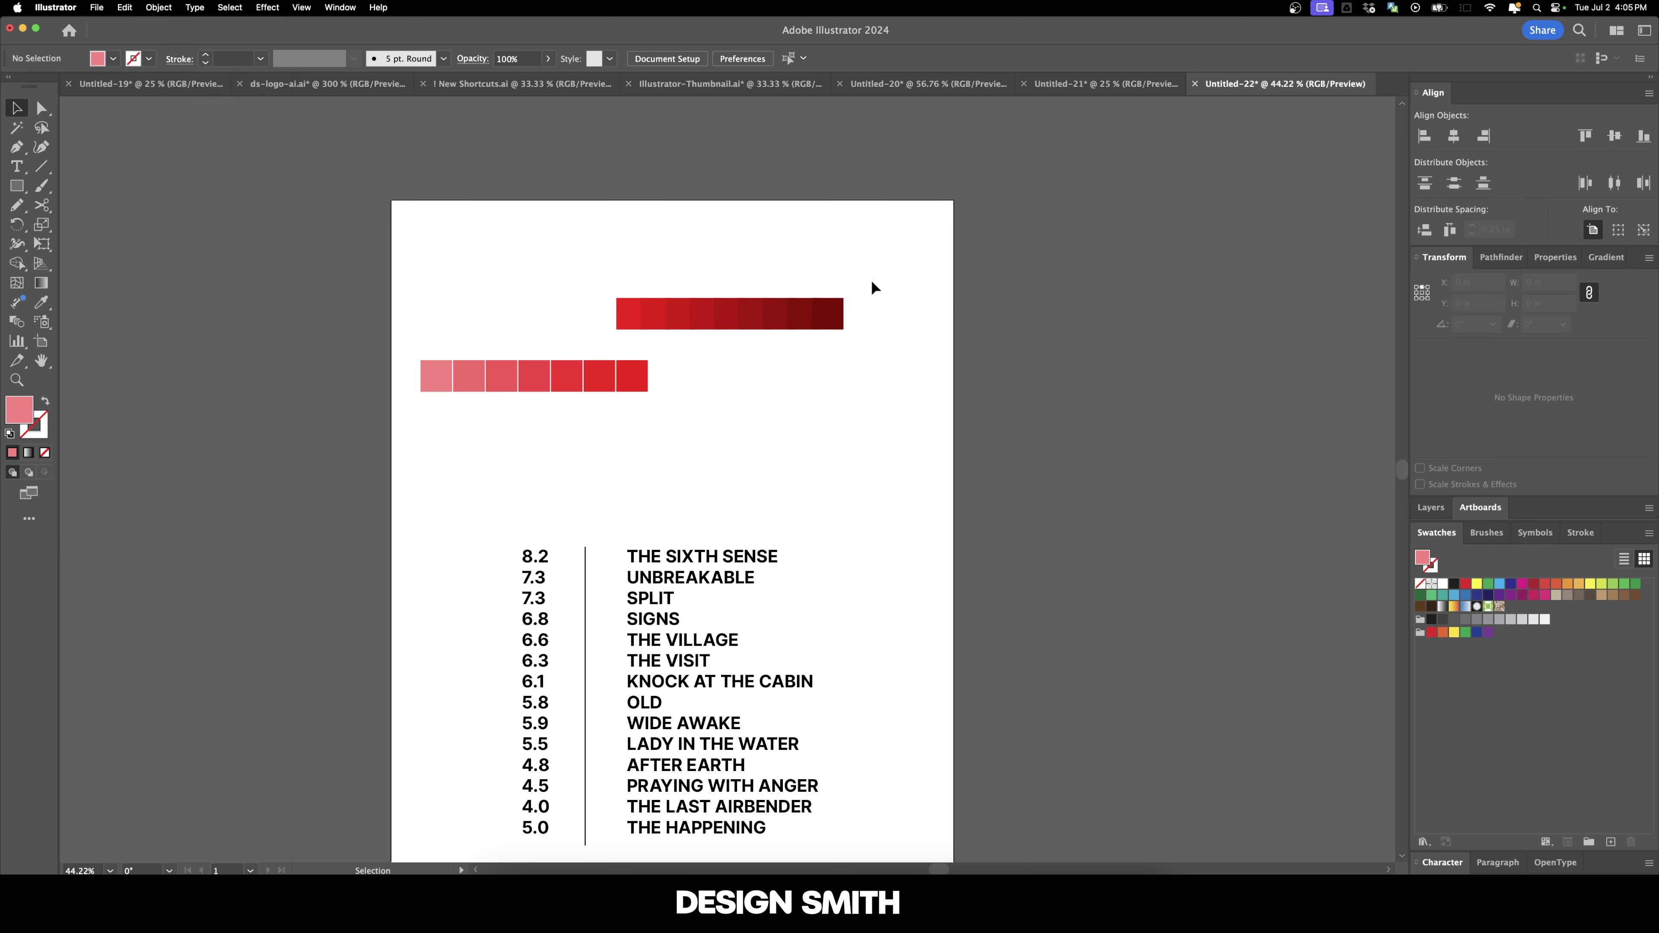
# Move both rows right of the artboard, rotate them 90° and stack dark red below pink.
pyautogui.moveTo(644, 411); pyautogui.dragTo(1160, 511)
pyautogui.moveTo(881, 248); pyautogui.dragTo(591, 359)
pyautogui.moveTo(719, 315); pyautogui.dragTo(1092, 572)
pyautogui.moveTo(1222, 552); pyautogui.dragTo(1135, 686)
pyautogui.moveTo(1114, 554); pyautogui.dragTo(1119, 584)
pyautogui.click(1161, 760)
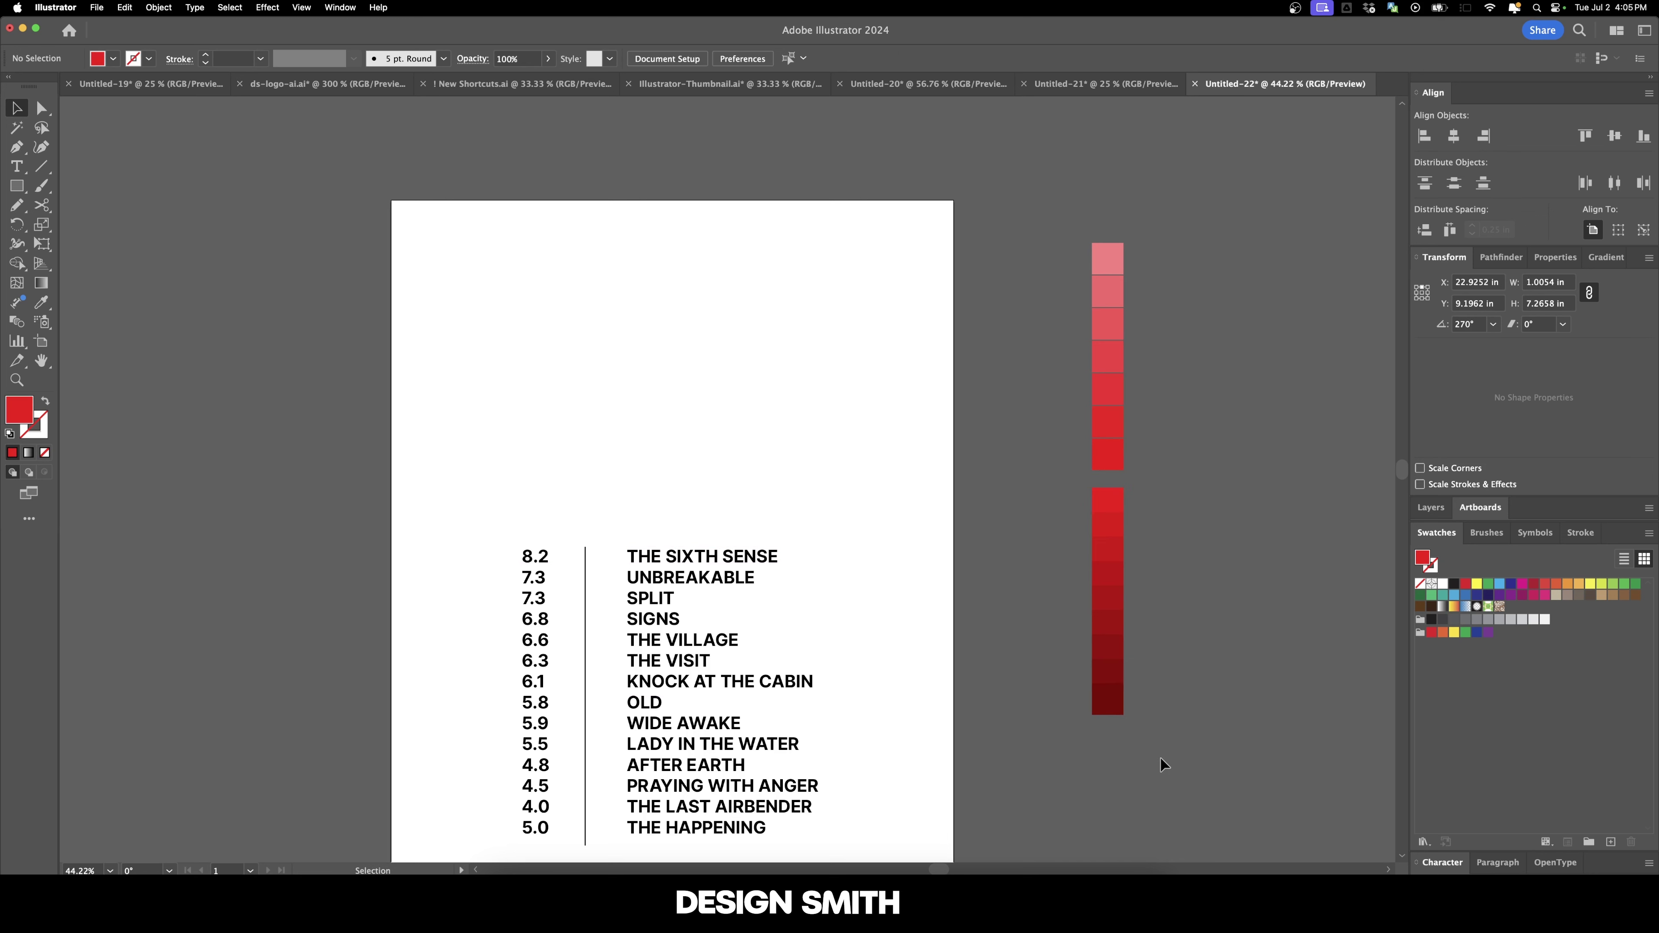
# Close the gap between the column halves using Distribute Spacing with the top square as key.
pyautogui.moveTo(1062, 283); pyautogui.dragTo(1062, 288)
pyautogui.click(1108, 259)
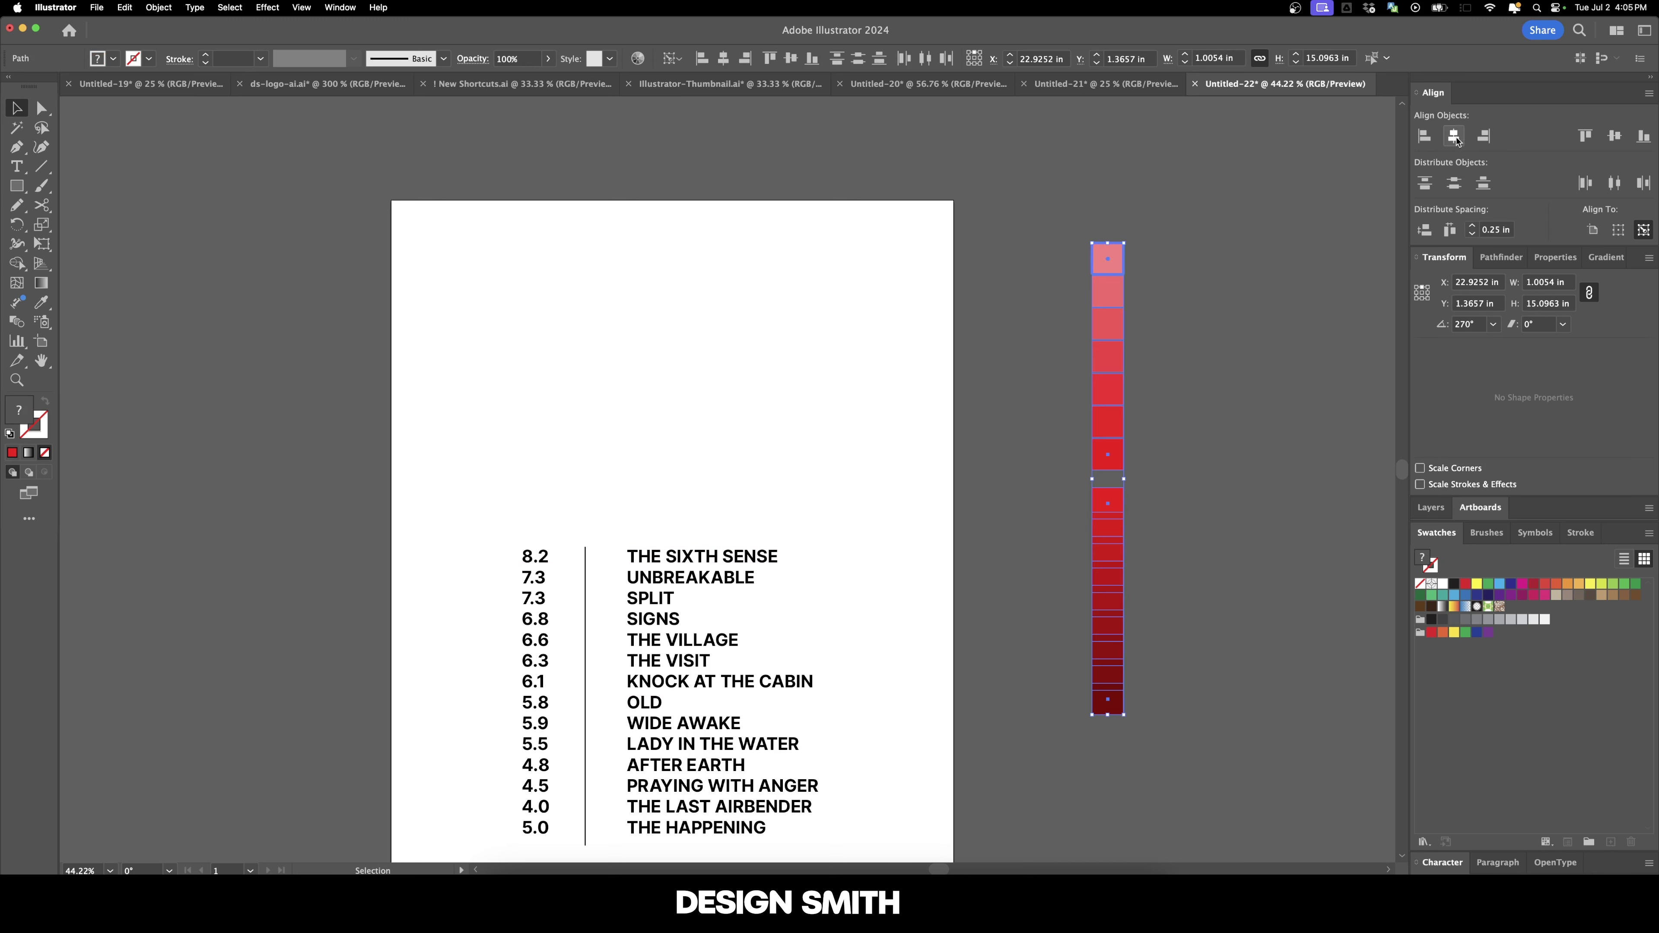
pyautogui.click(1450, 229)
pyautogui.click(1251, 373)
pyautogui.moveTo(1227, 501); pyautogui.dragTo(1179, 475)
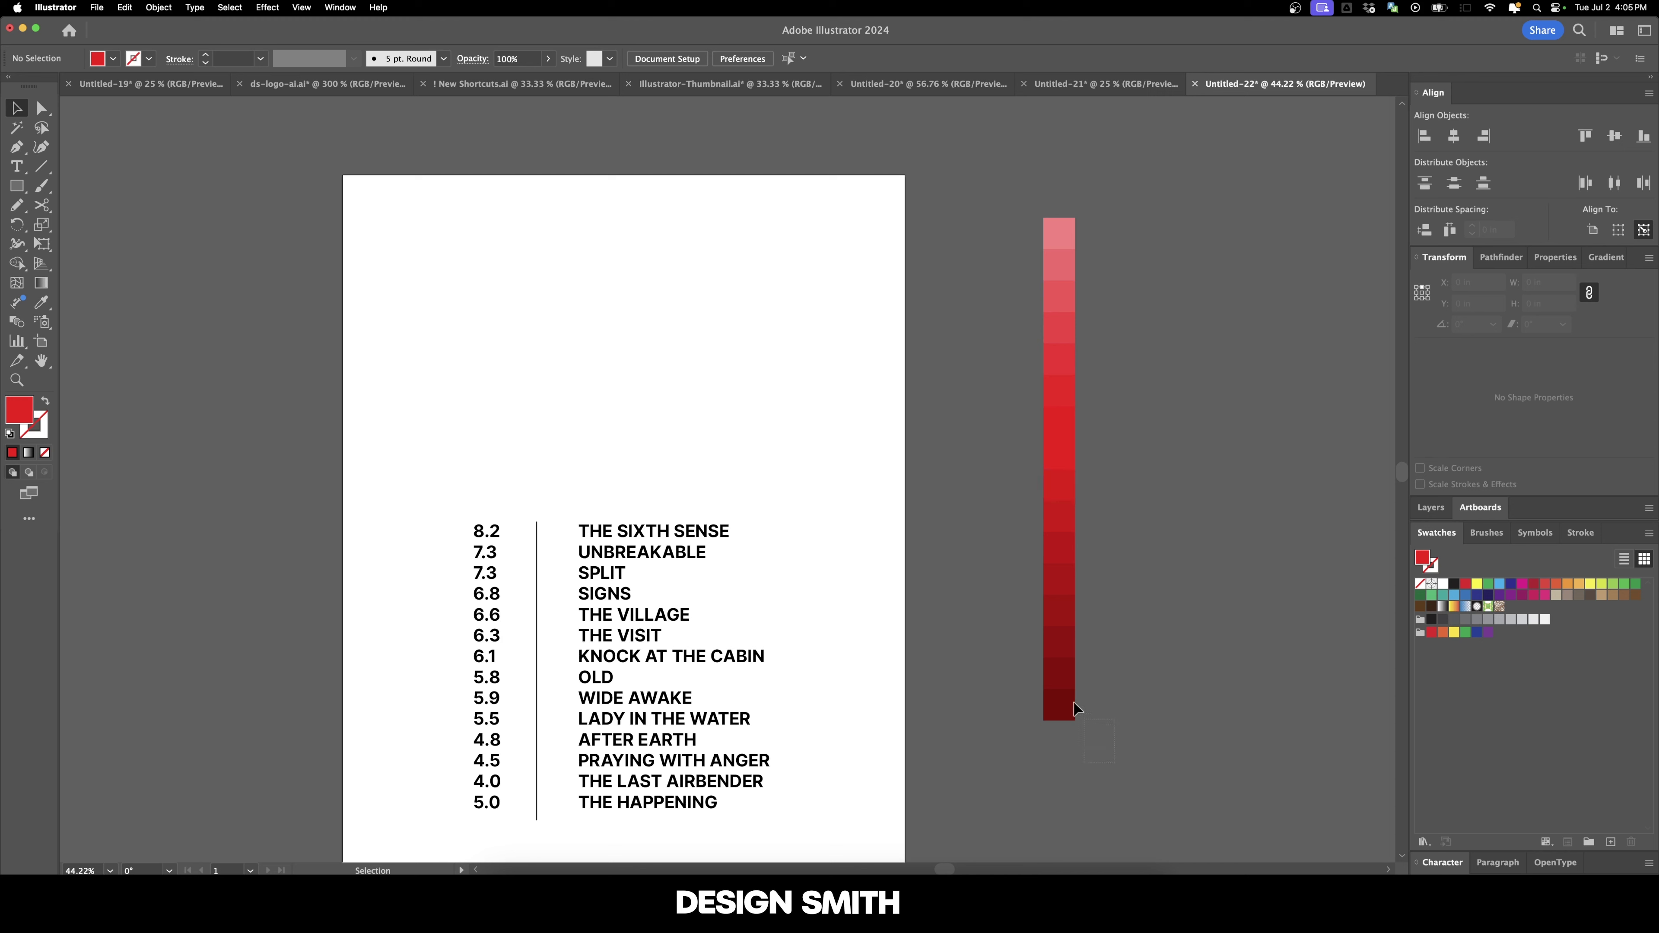
# Delete the column's two bottom squares and scale the column to half size.
pyautogui.moveTo(1045, 667); pyautogui.dragTo(1045, 666)
pyautogui.press('Delete')
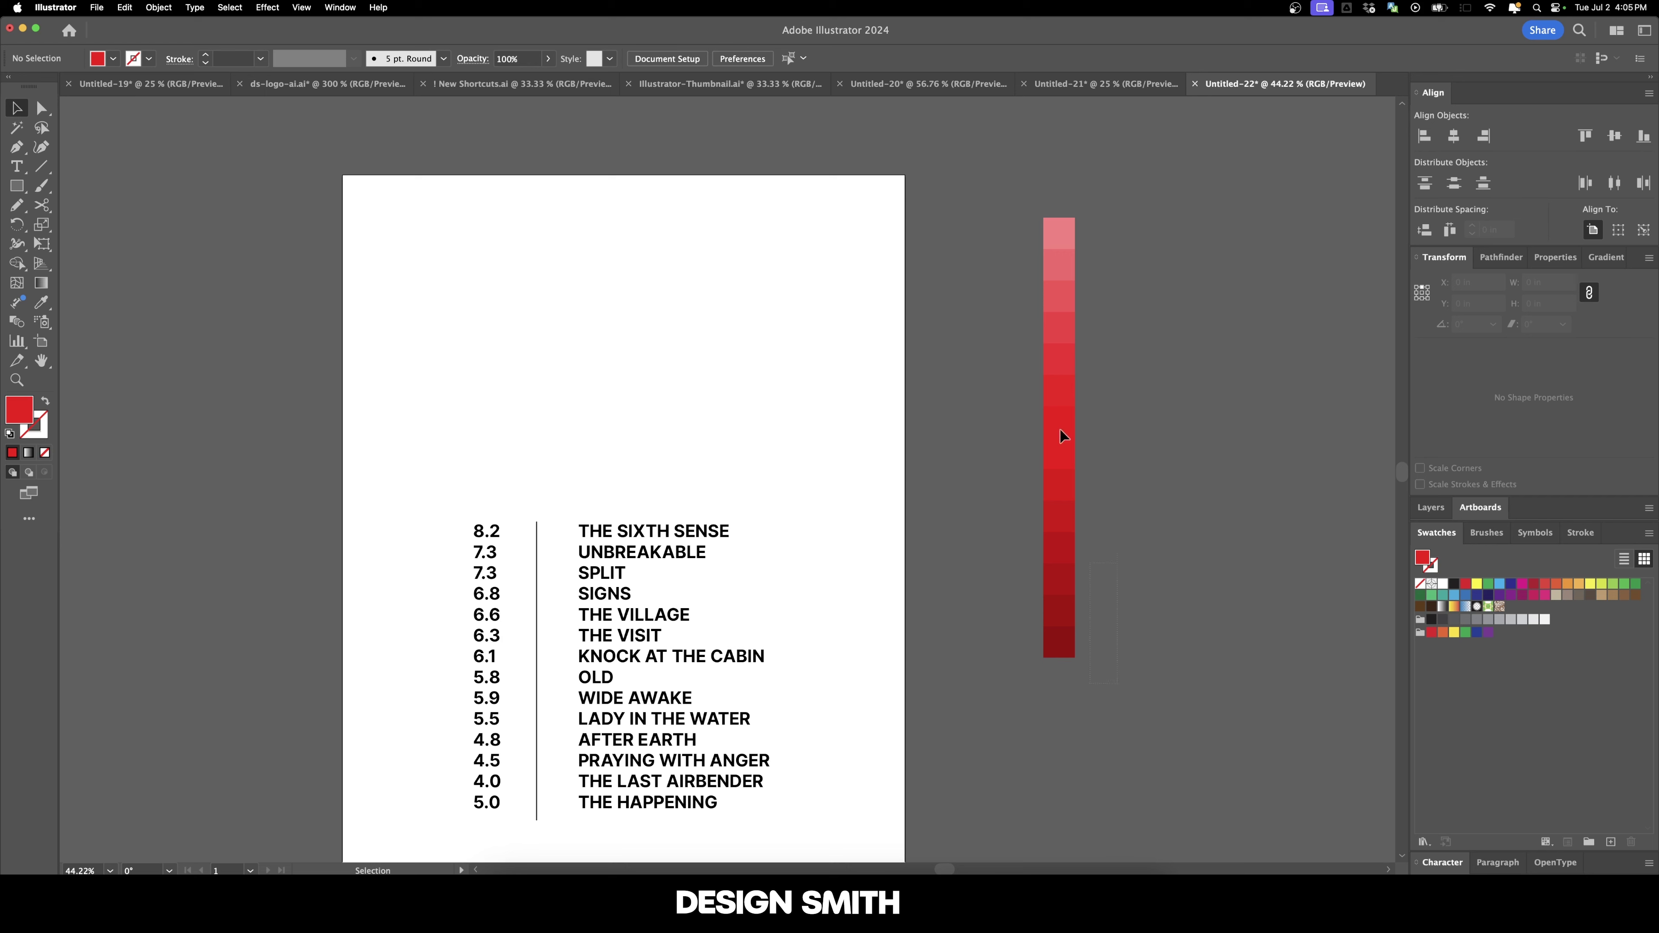
pyautogui.moveTo(1022, 200); pyautogui.dragTo(1021, 198)
pyautogui.moveTo(1074, 218); pyautogui.dragTo(1059, 261)
# Colour the title THE SIXTH SENSE dark red, sampled from the swatch strip.
pyautogui.click(1033, 346)
pyautogui.moveTo(1034, 436); pyautogui.dragTo(1106, 290)
pyautogui.click(763, 386)
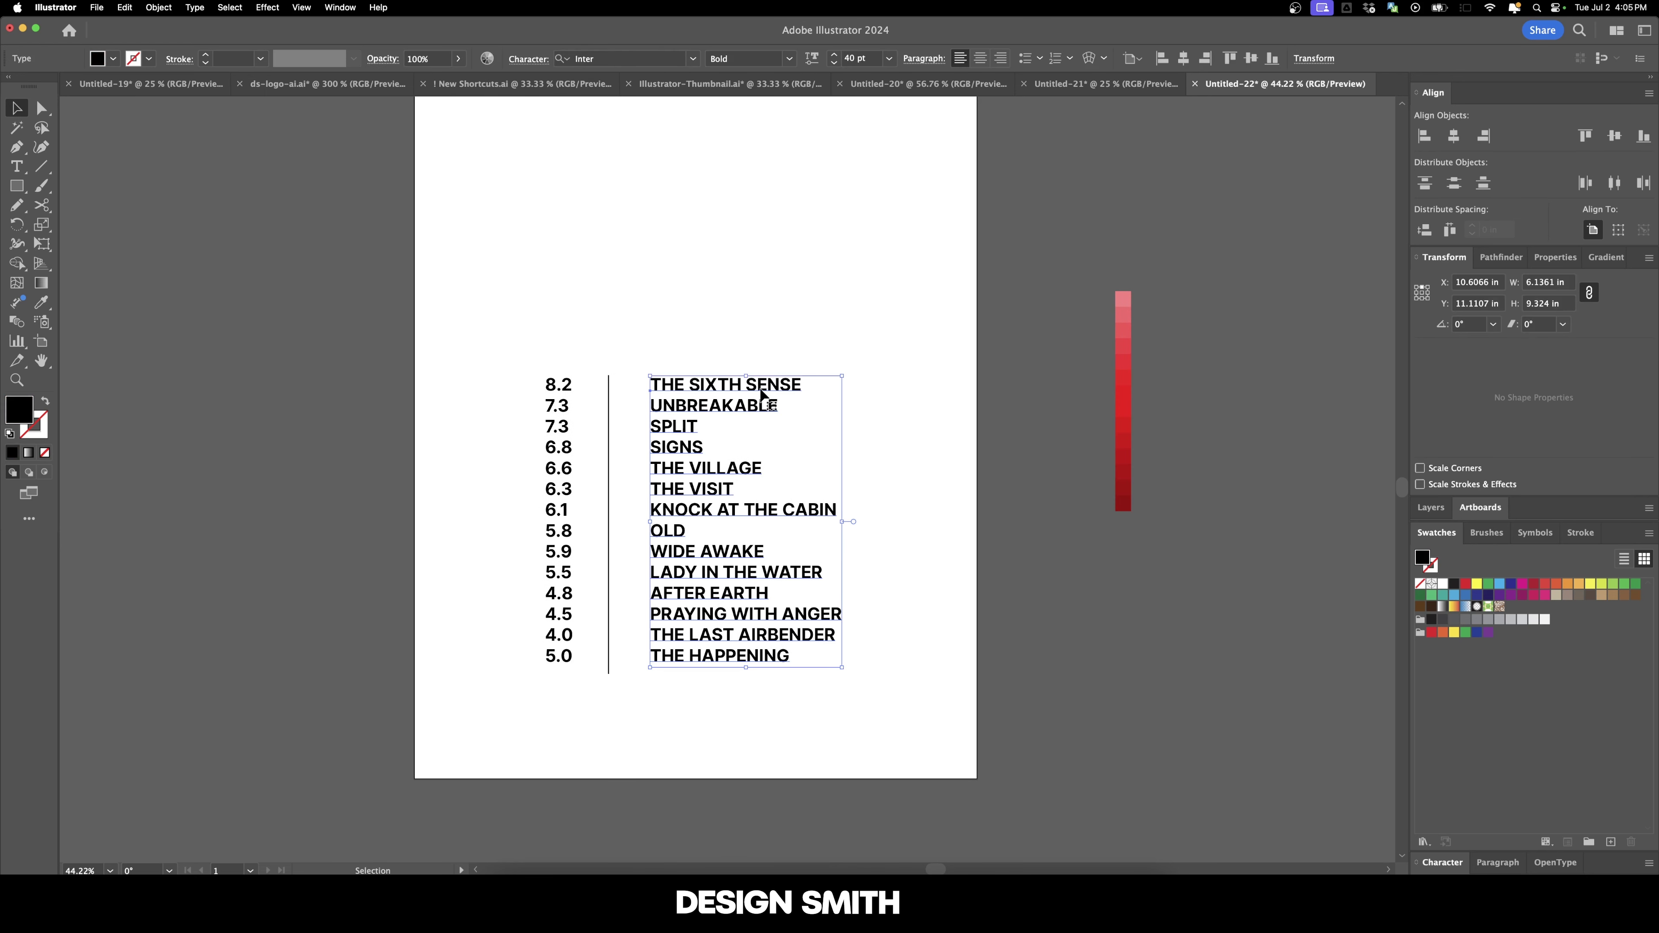
pyautogui.moveTo(762, 386); pyautogui.dragTo(719, 413)
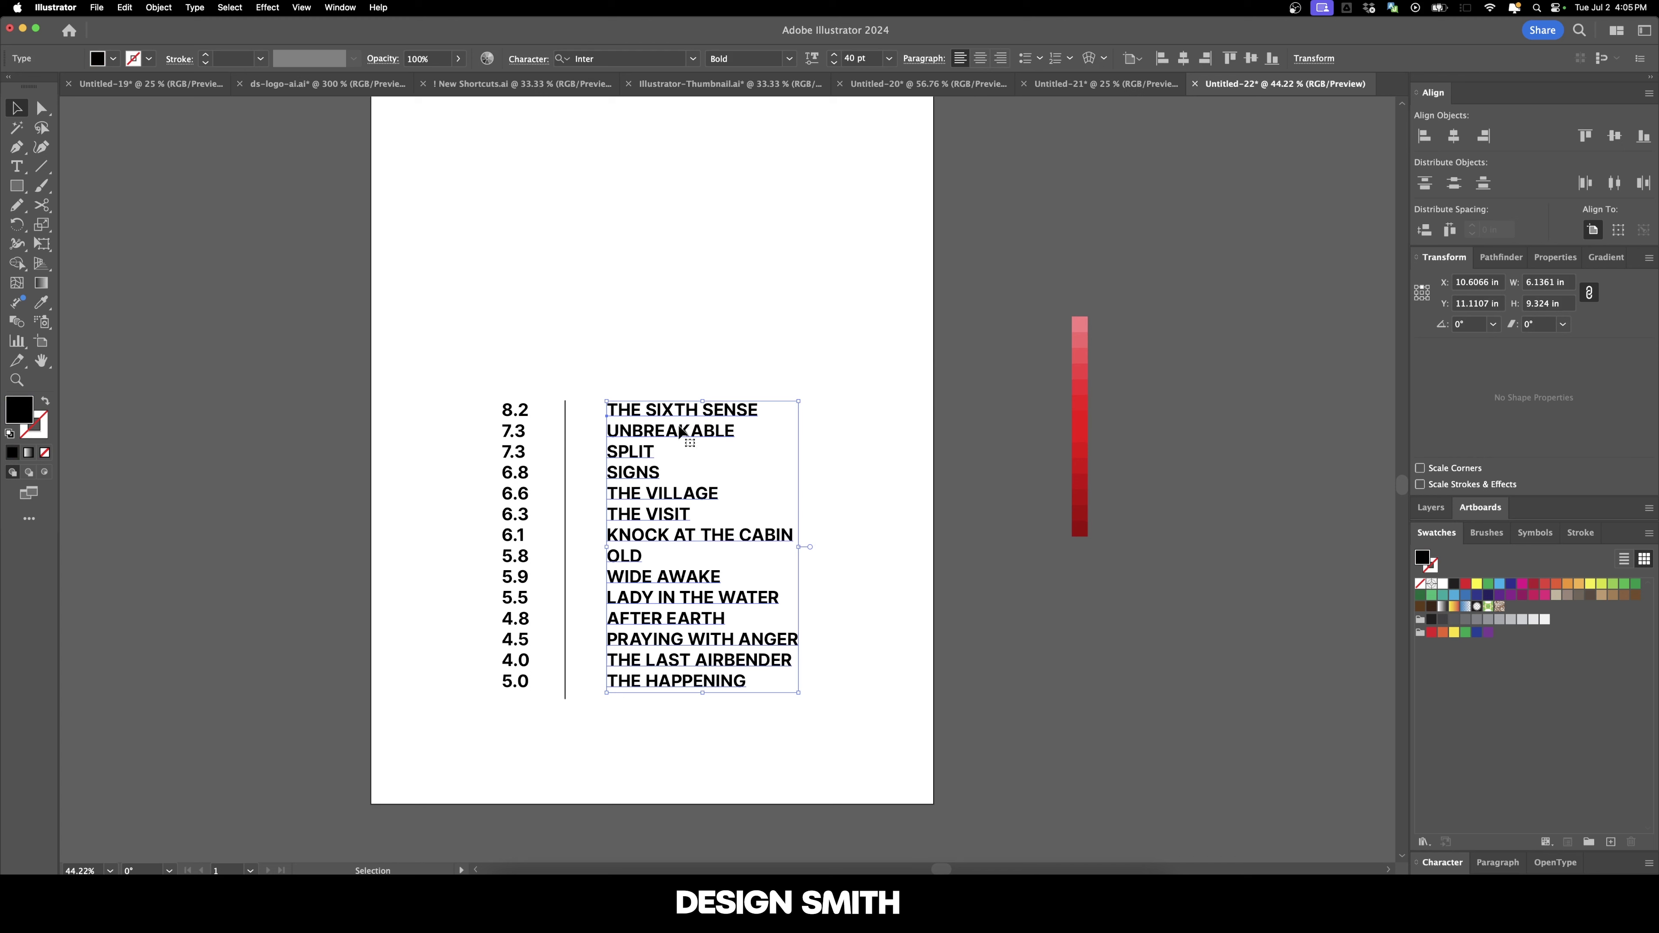
pyautogui.doubleClick(629, 412)
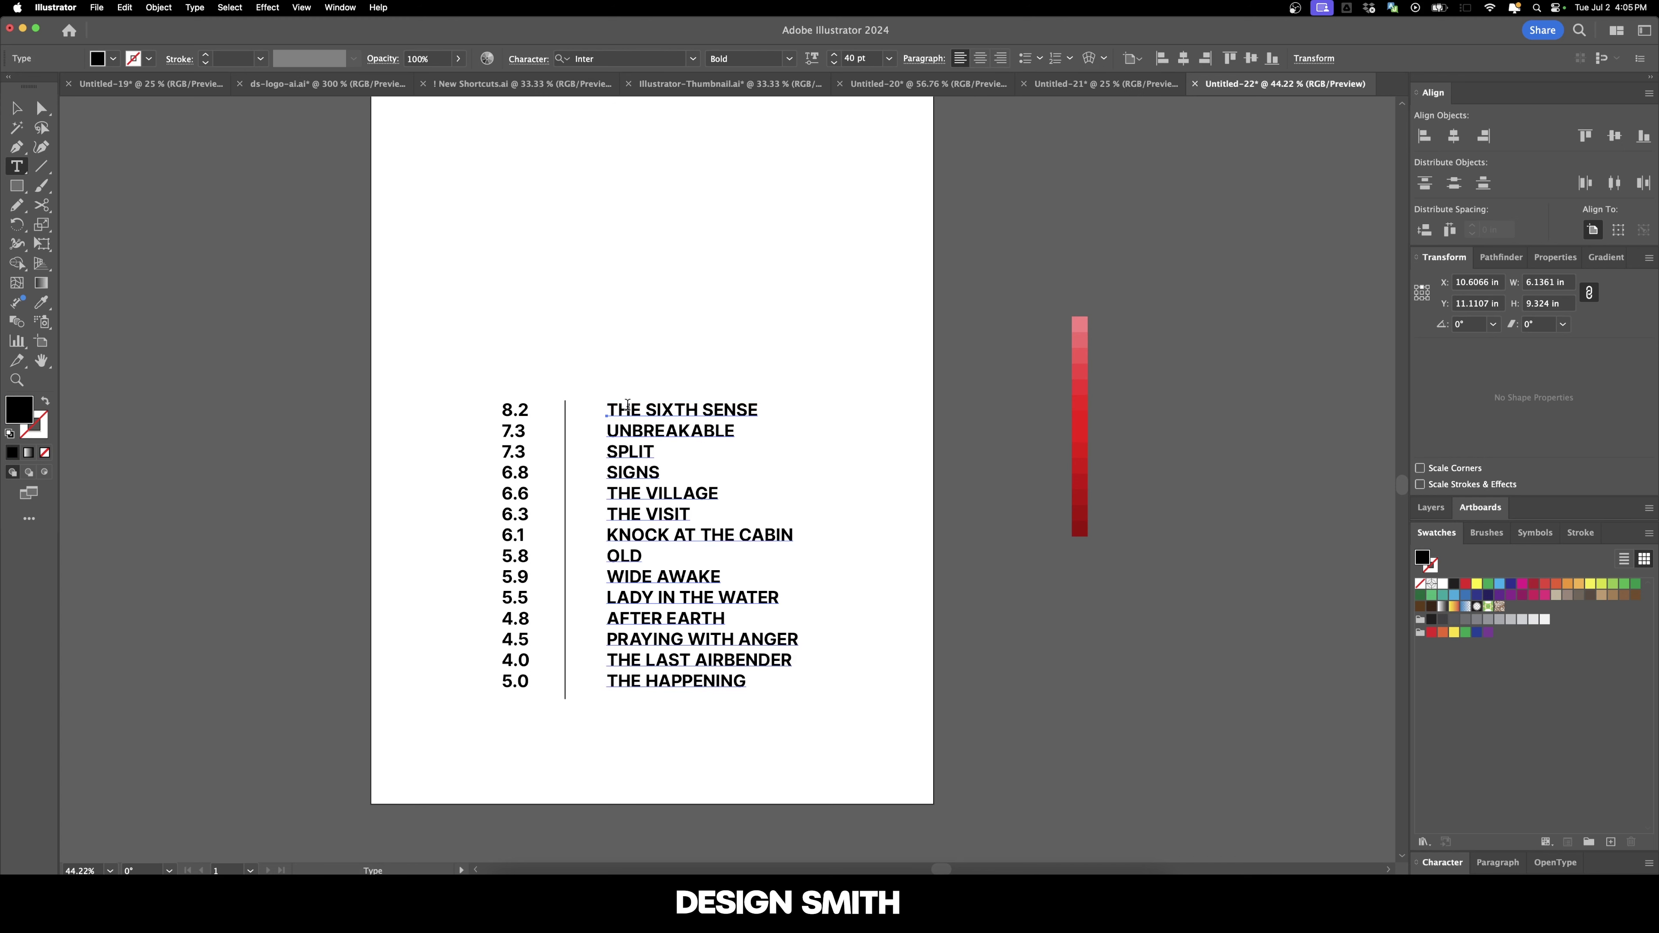
pyautogui.moveTo(607, 411); pyautogui.dragTo(759, 410)
pyautogui.click(18, 303)
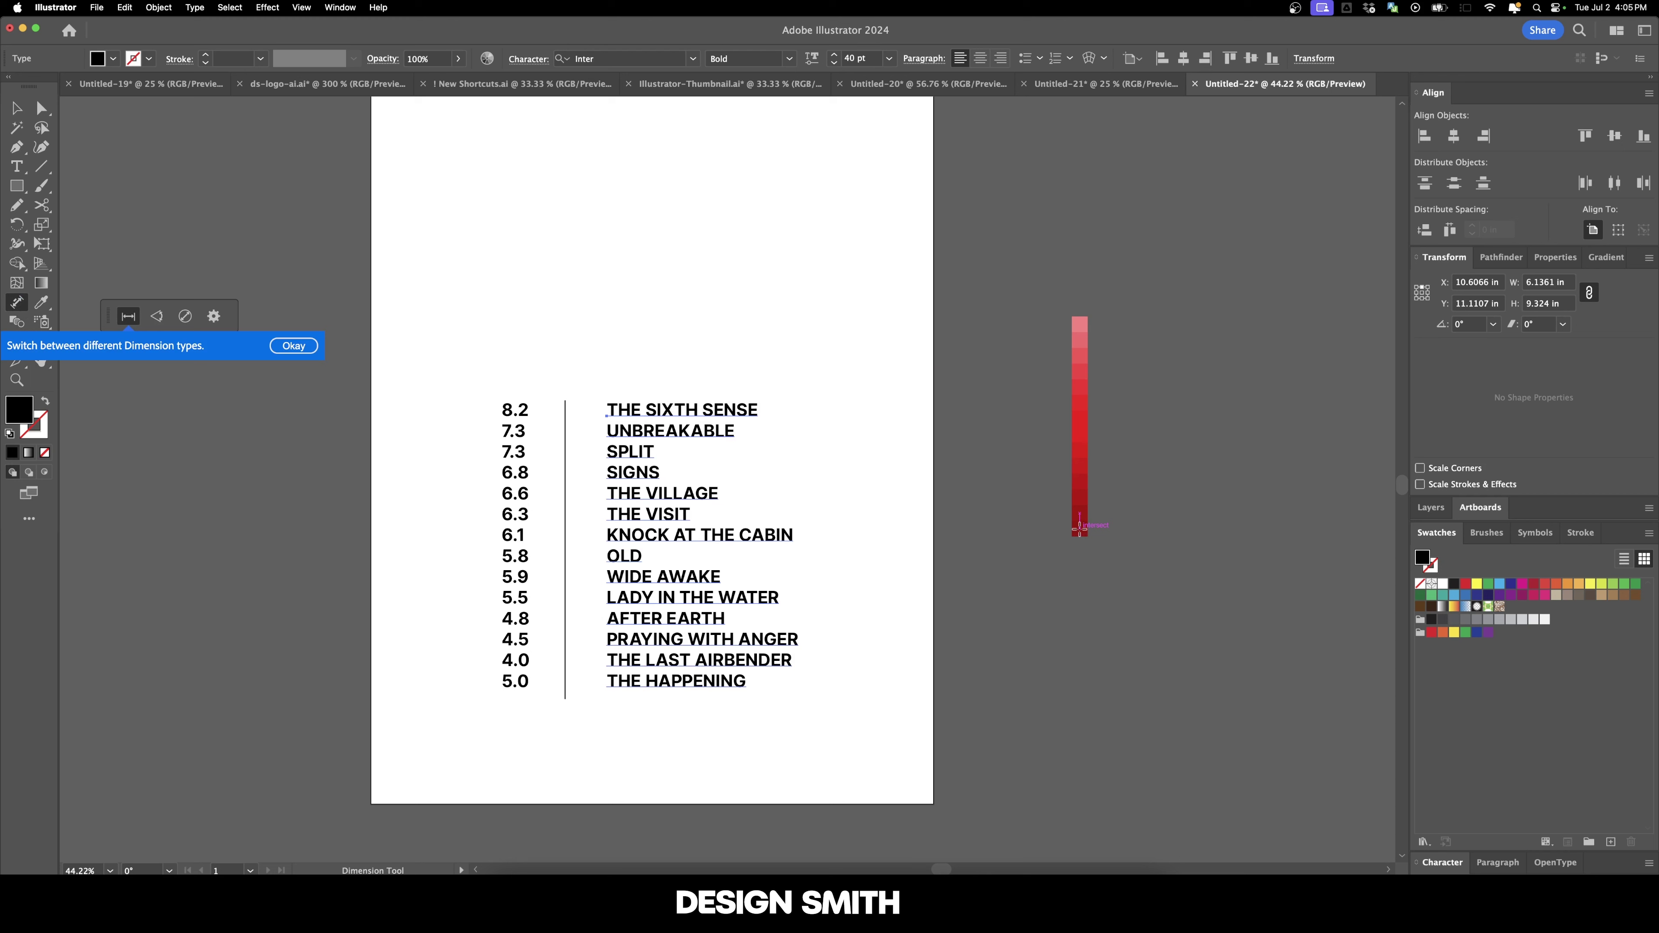
pyautogui.press('t')
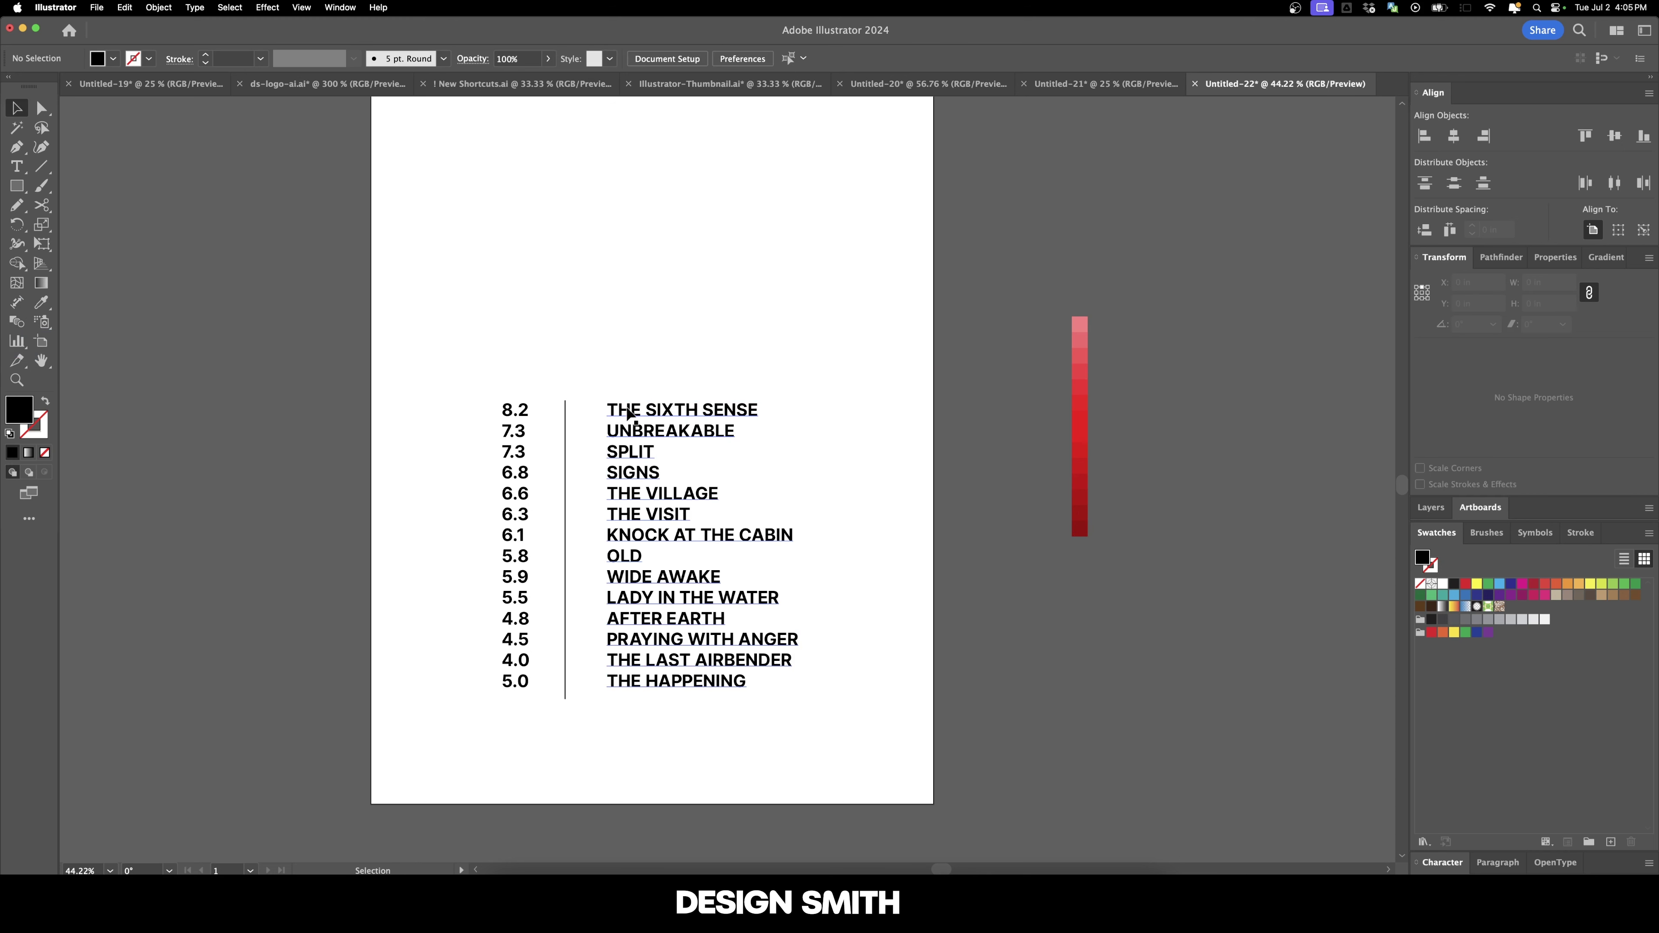
pyautogui.doubleClick(632, 409)
pyautogui.click(632, 408)
pyautogui.moveTo(607, 410); pyautogui.dragTo(750, 410)
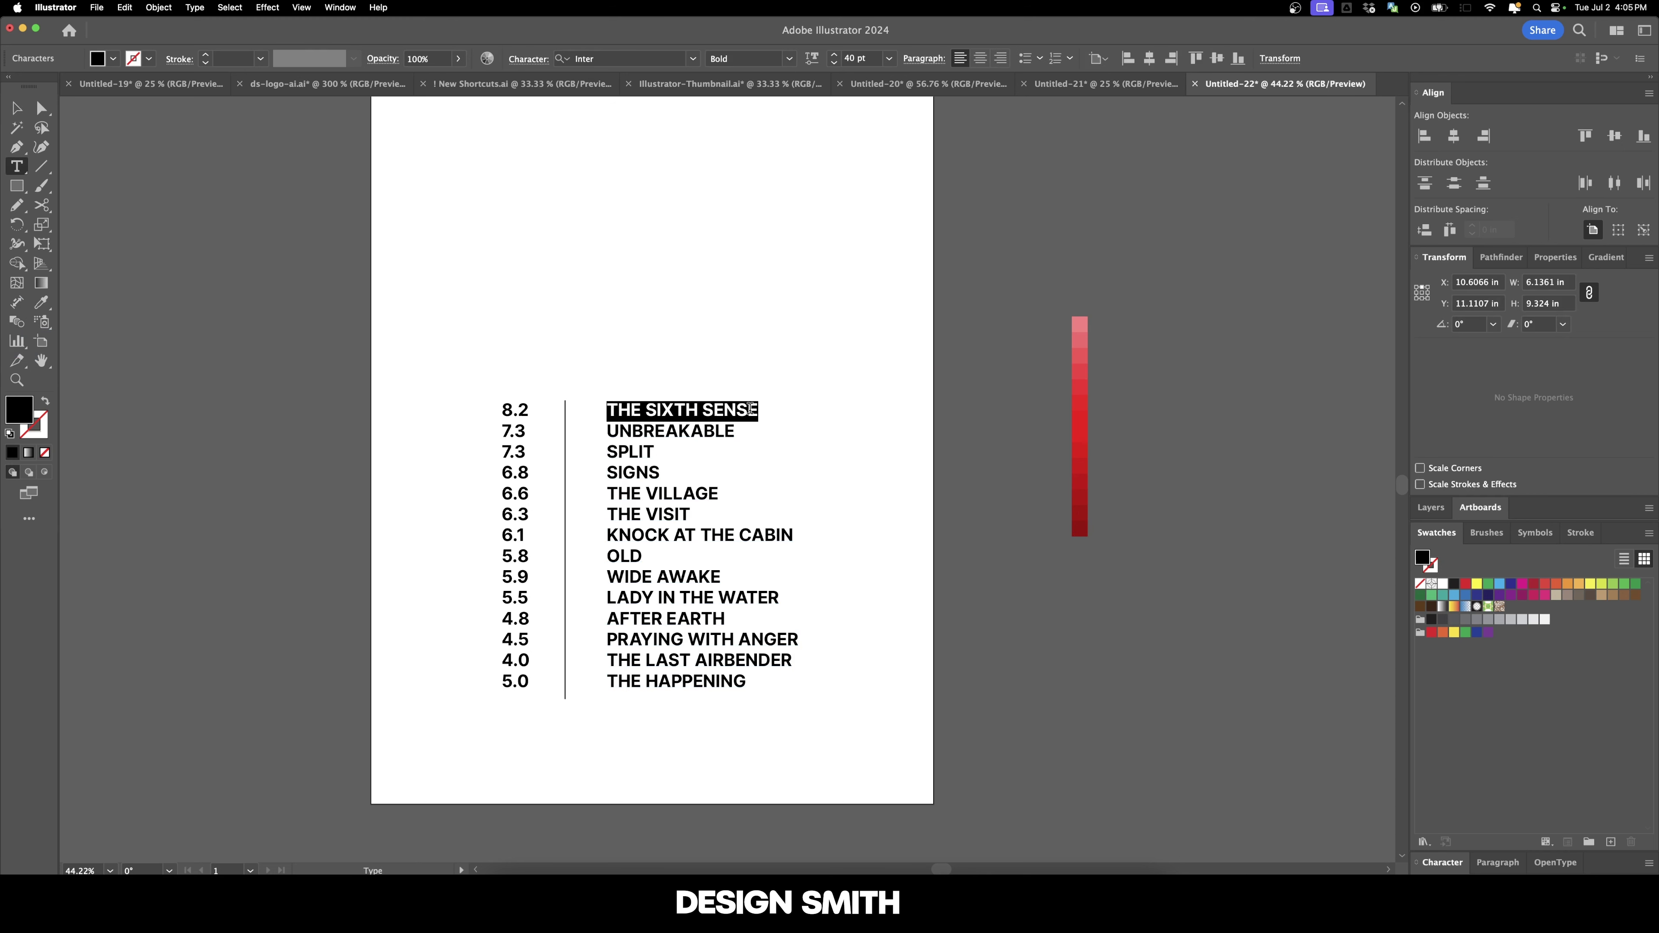
pyautogui.click(41, 302)
pyautogui.click(1079, 526)
# Colour UNBREAKABLE and SPLIT with reds sampled from the strip.
pyautogui.press('v')
pyautogui.click(885, 400)
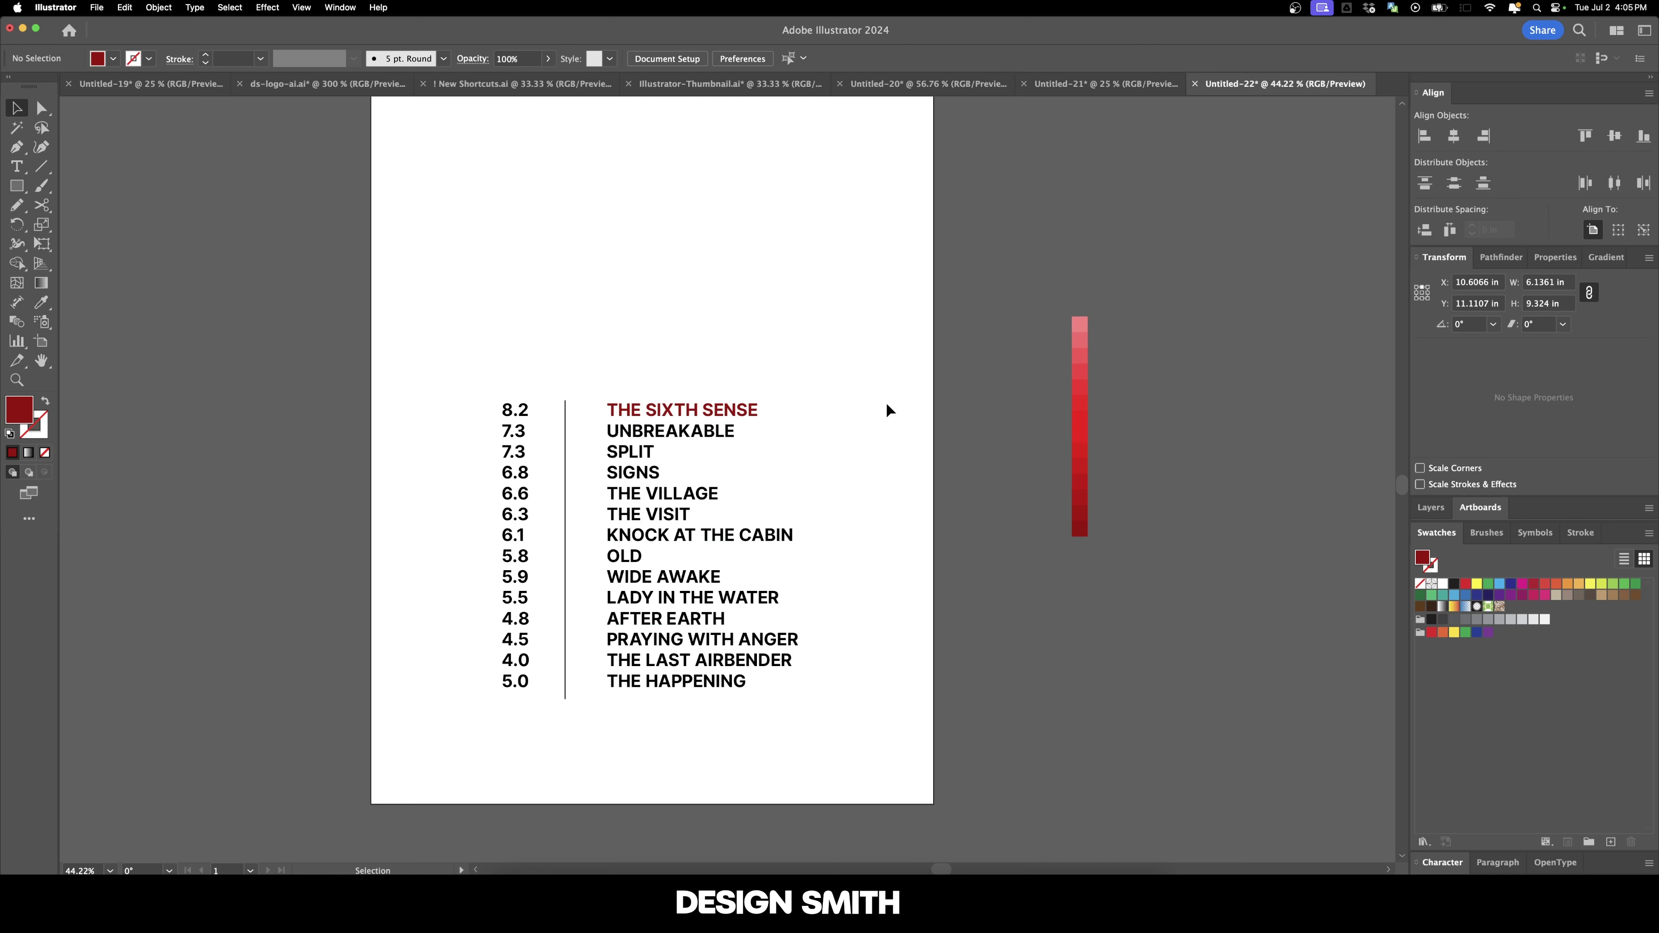
pyautogui.moveTo(887, 397); pyautogui.dragTo(945, 388)
pyautogui.click(758, 426)
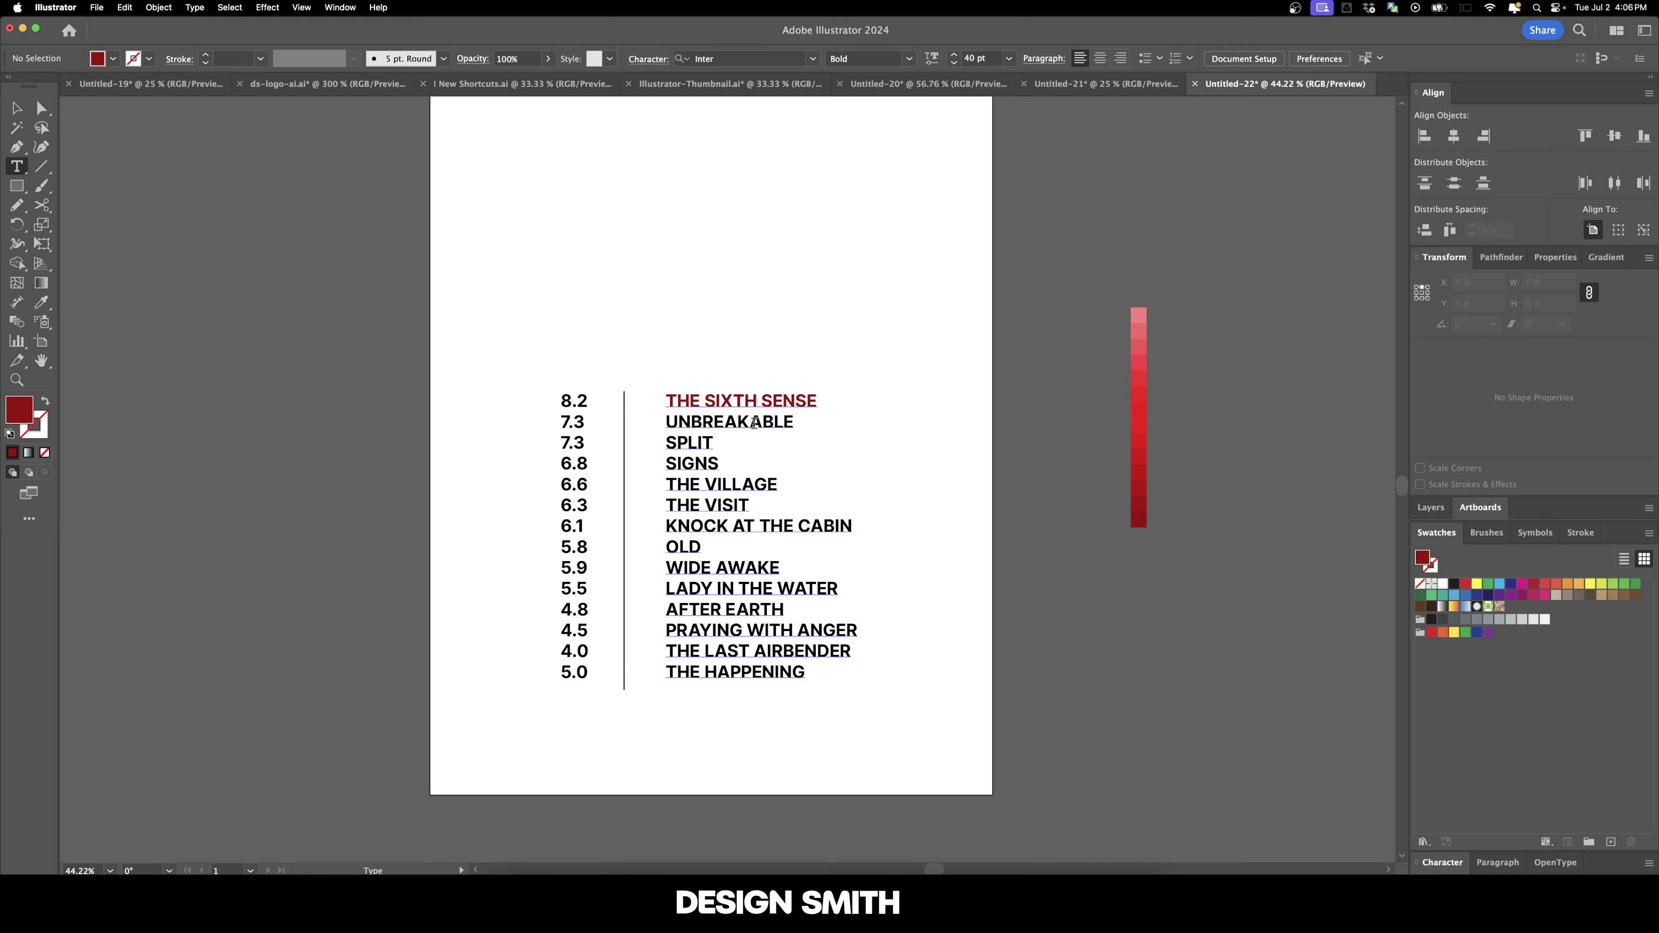
pyautogui.doubleClick(758, 426)
pyautogui.click(43, 305)
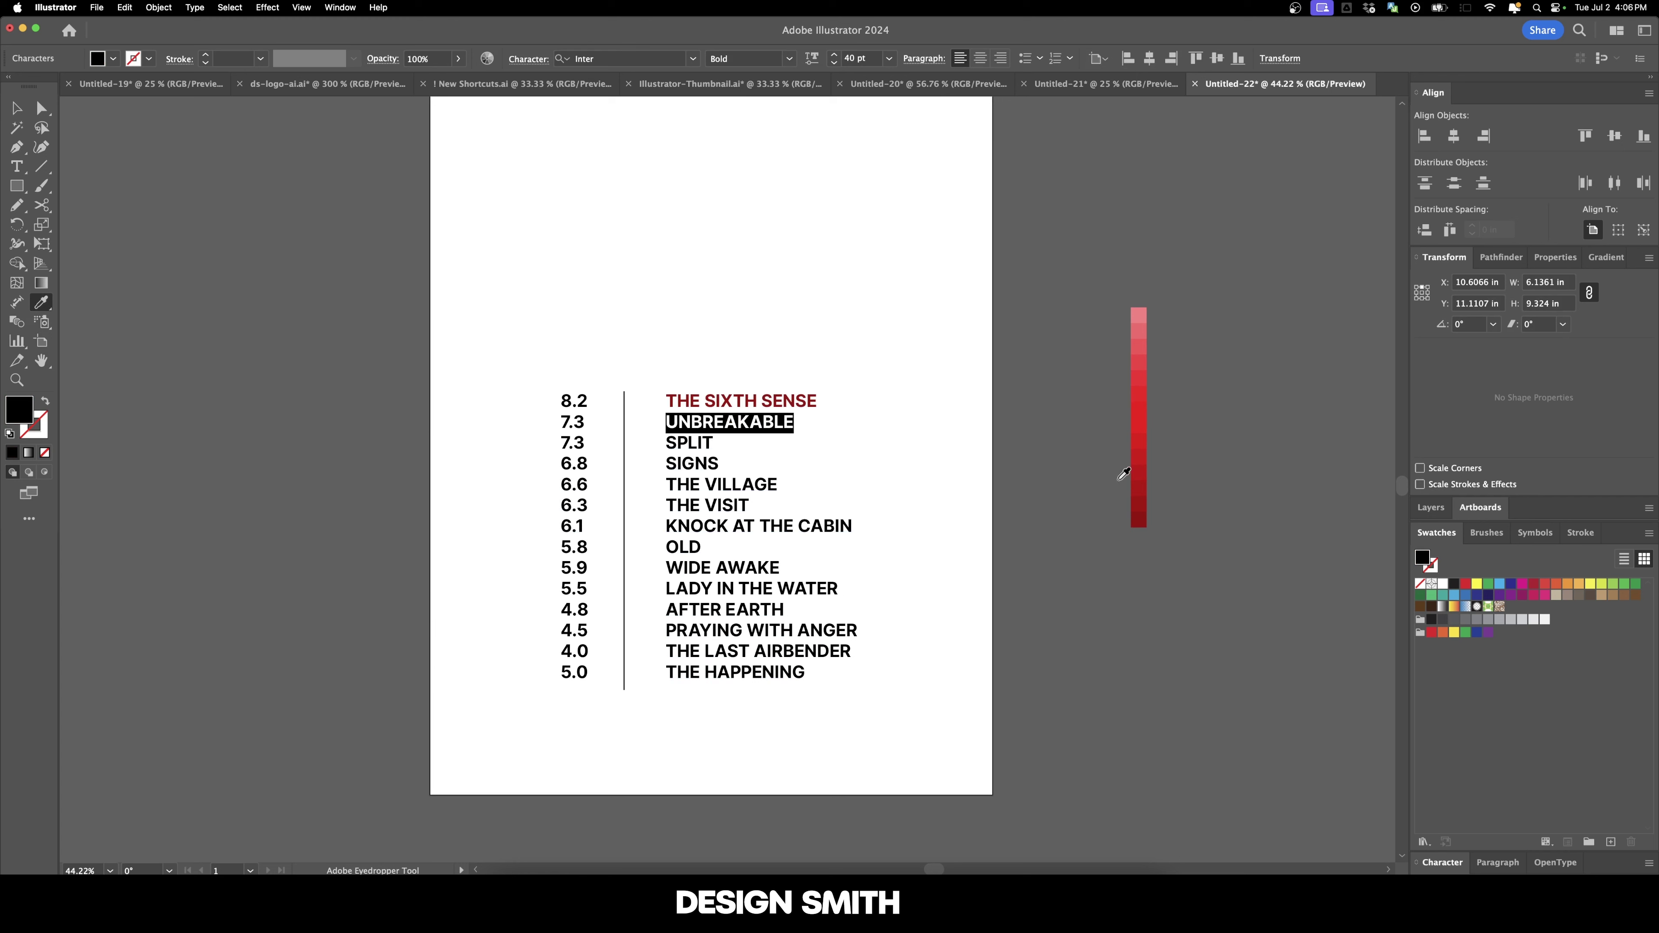
pyautogui.click(1138, 502)
pyautogui.click(17, 108)
pyautogui.click(17, 166)
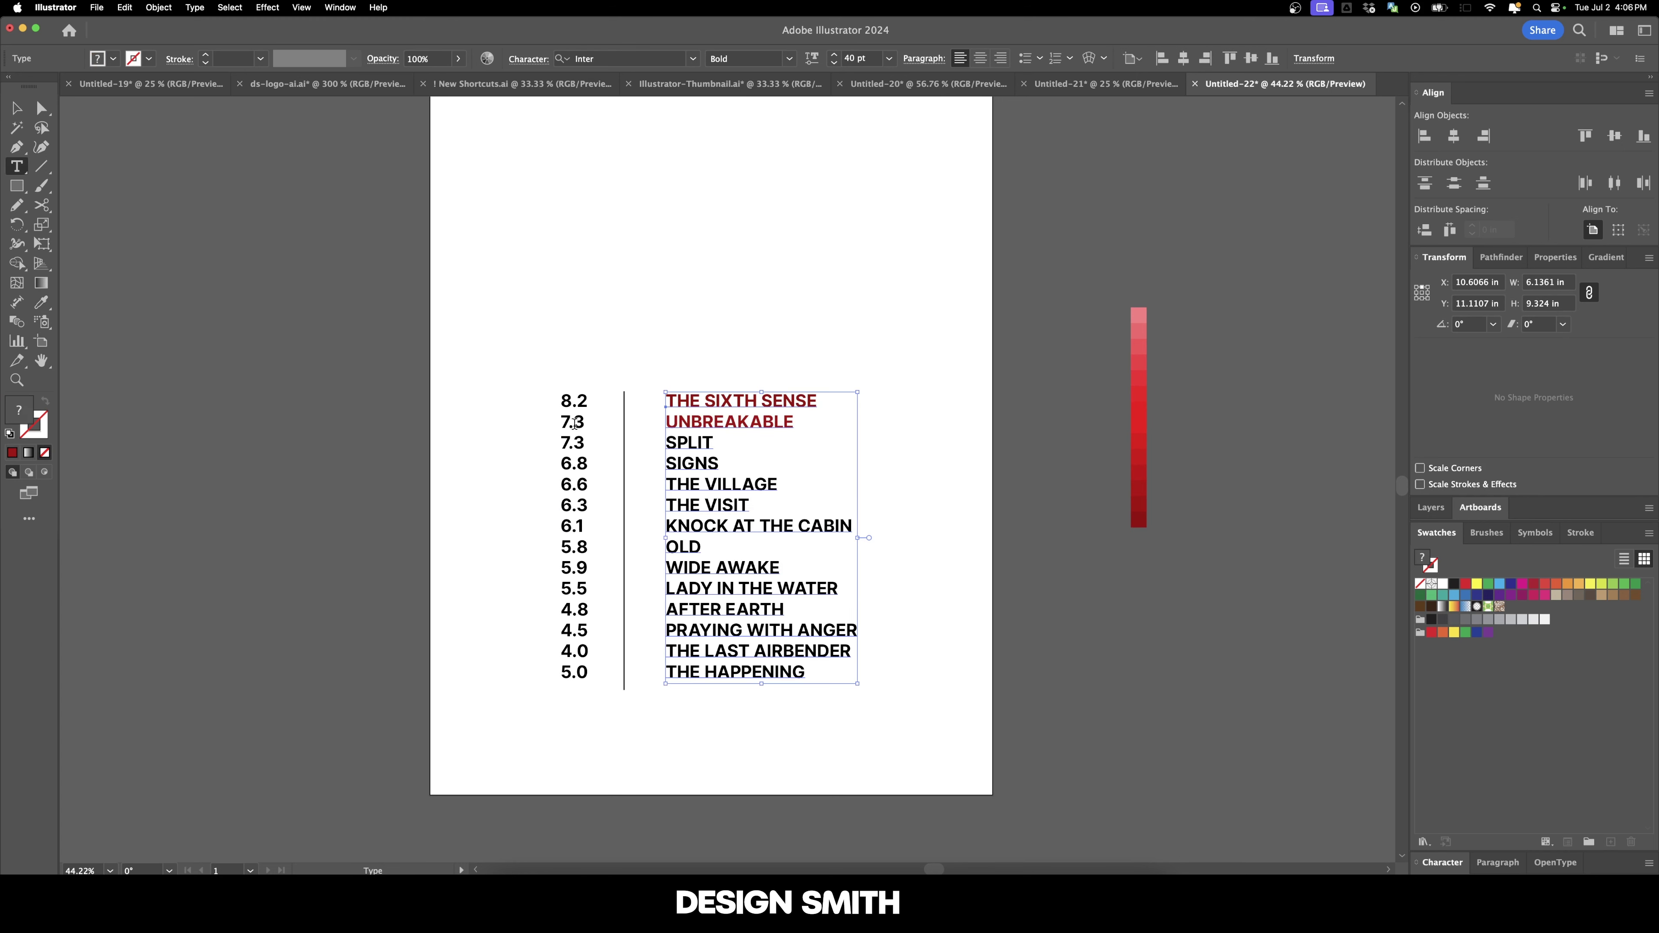
pyautogui.doubleClick(679, 445)
pyautogui.click(41, 305)
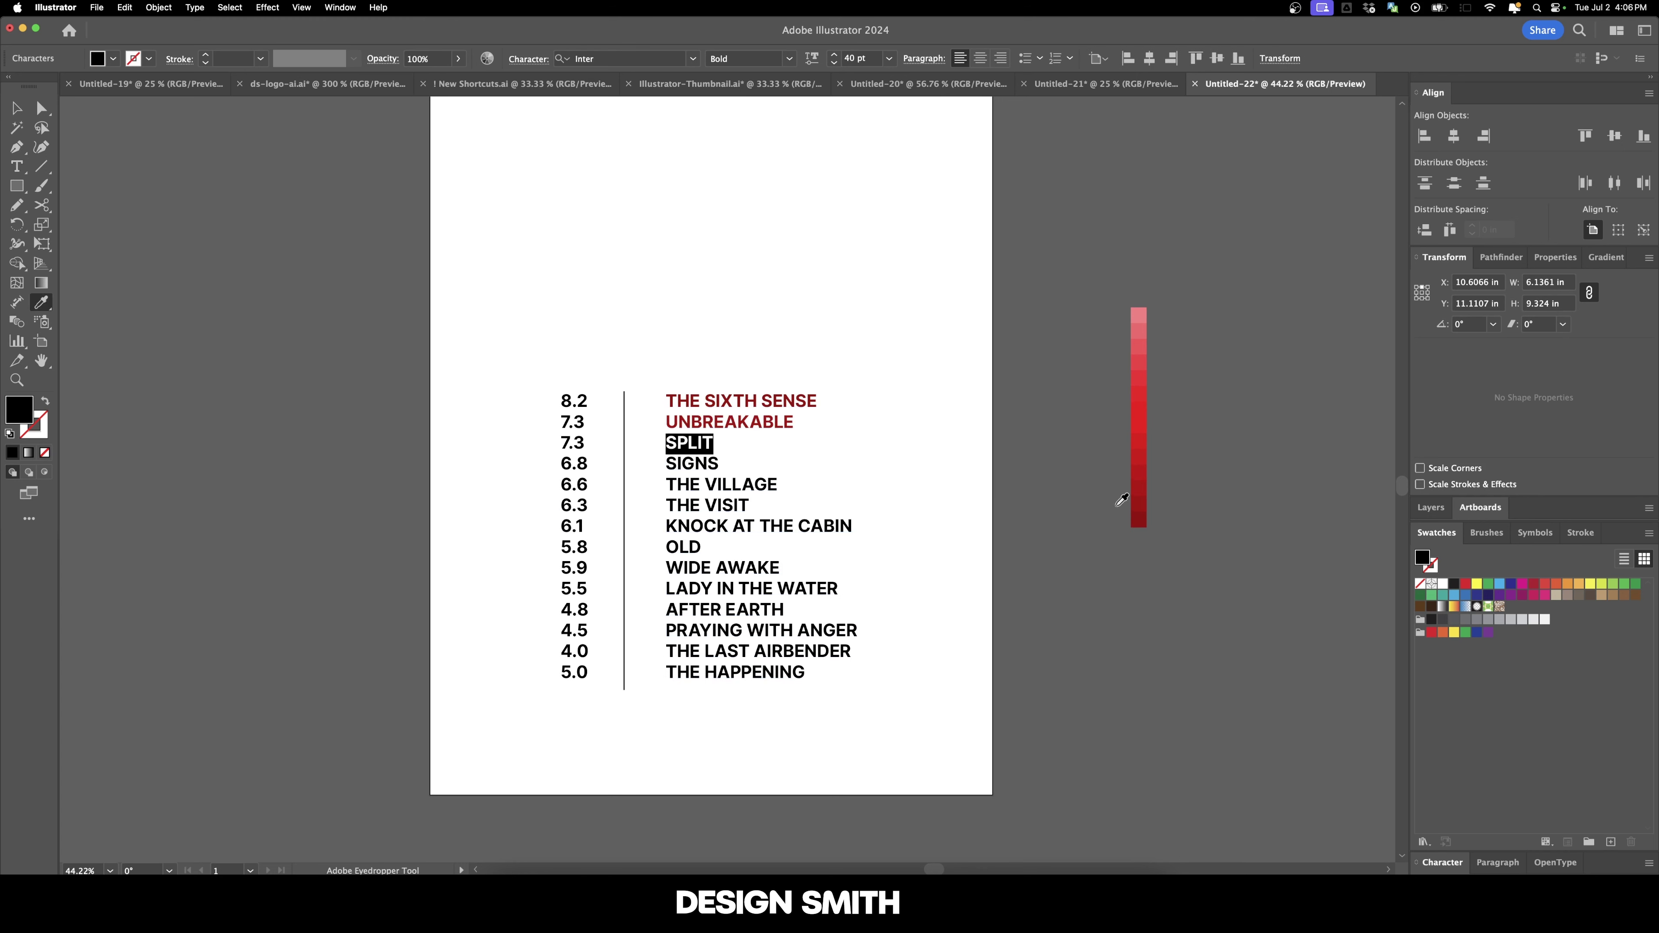
pyautogui.click(1145, 483)
# Colour SIGNS and THE VILLAGE with the next reds in the strip.
pyautogui.press('t')
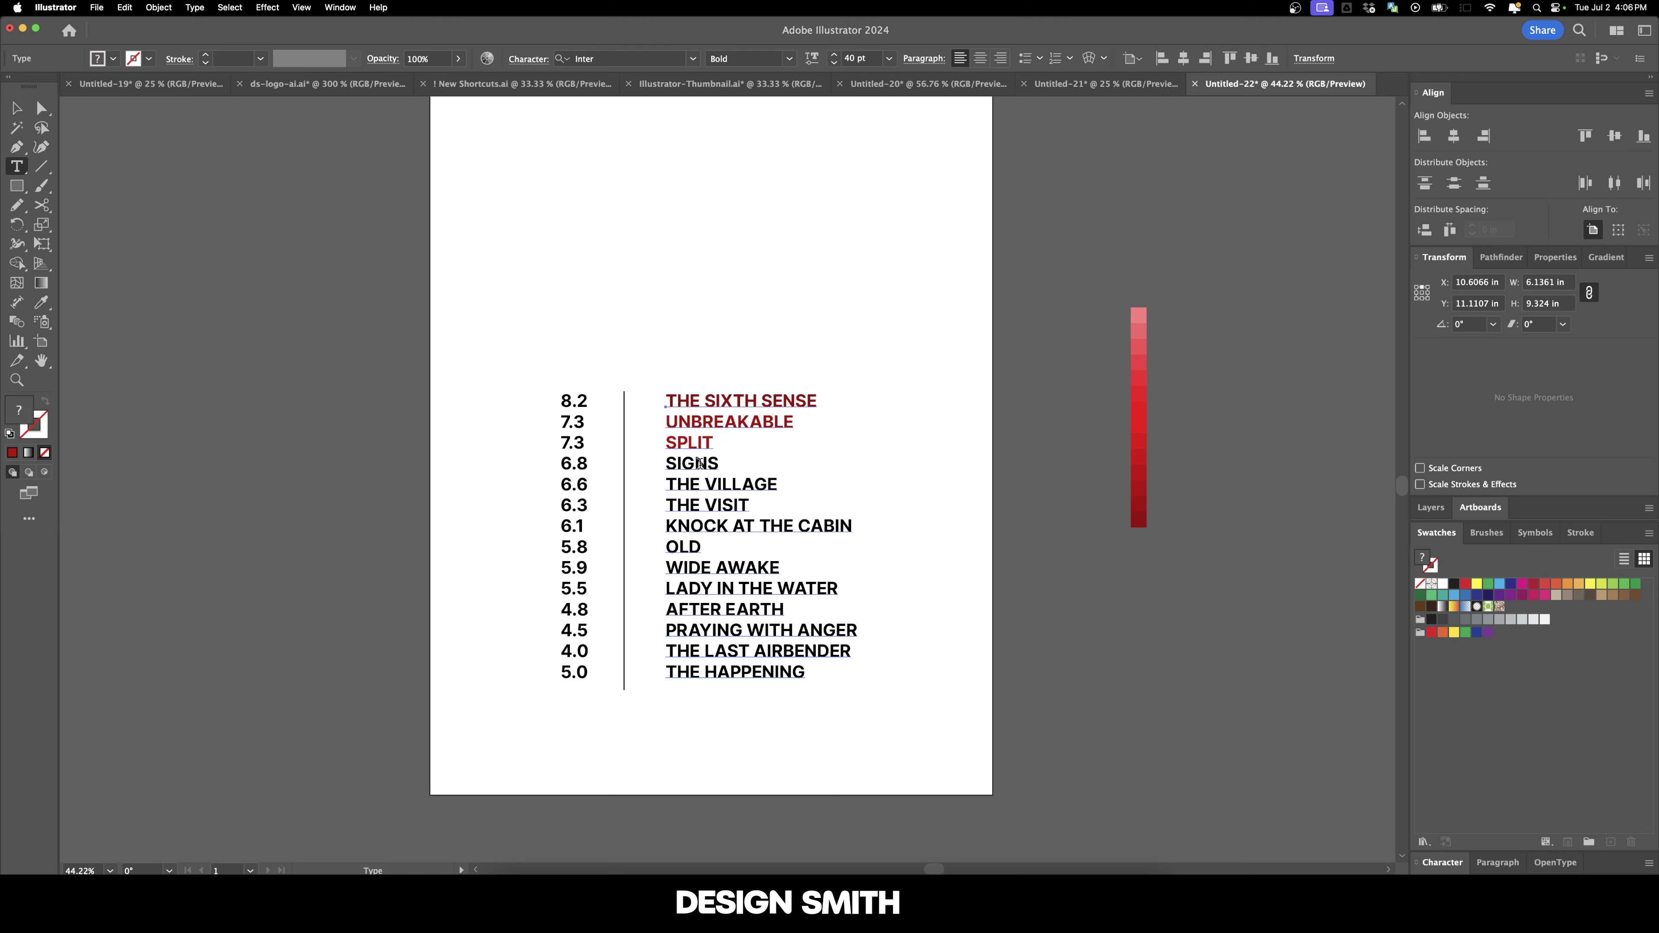
pyautogui.doubleClick(691, 463)
pyautogui.click(36, 306)
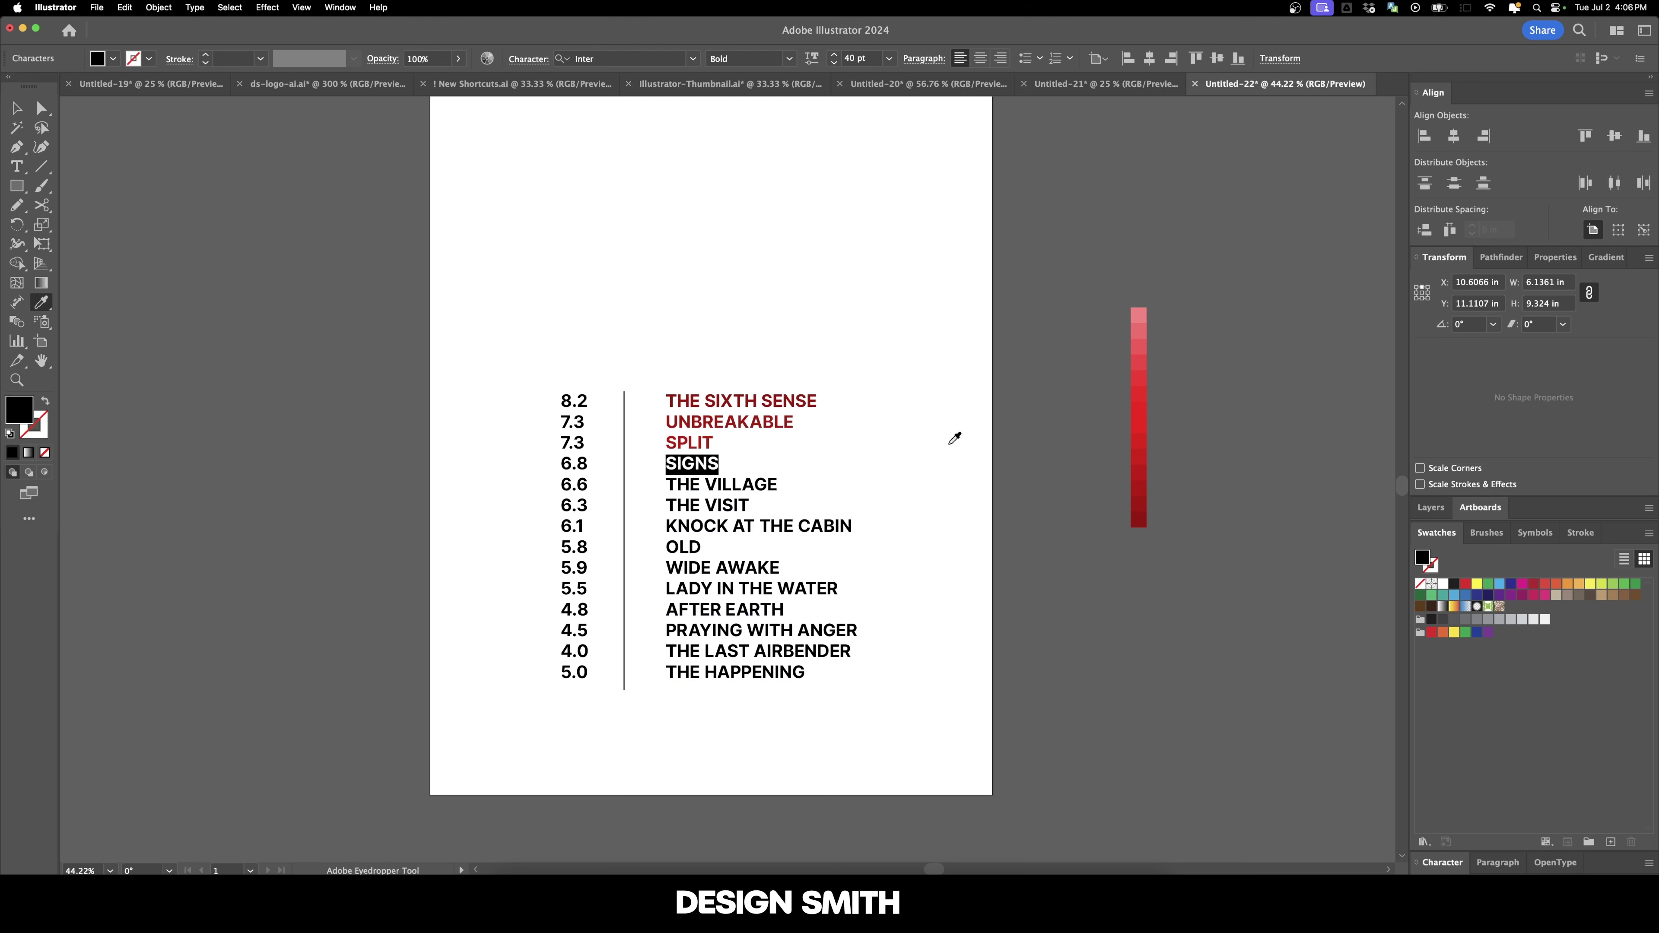
pyautogui.click(1144, 463)
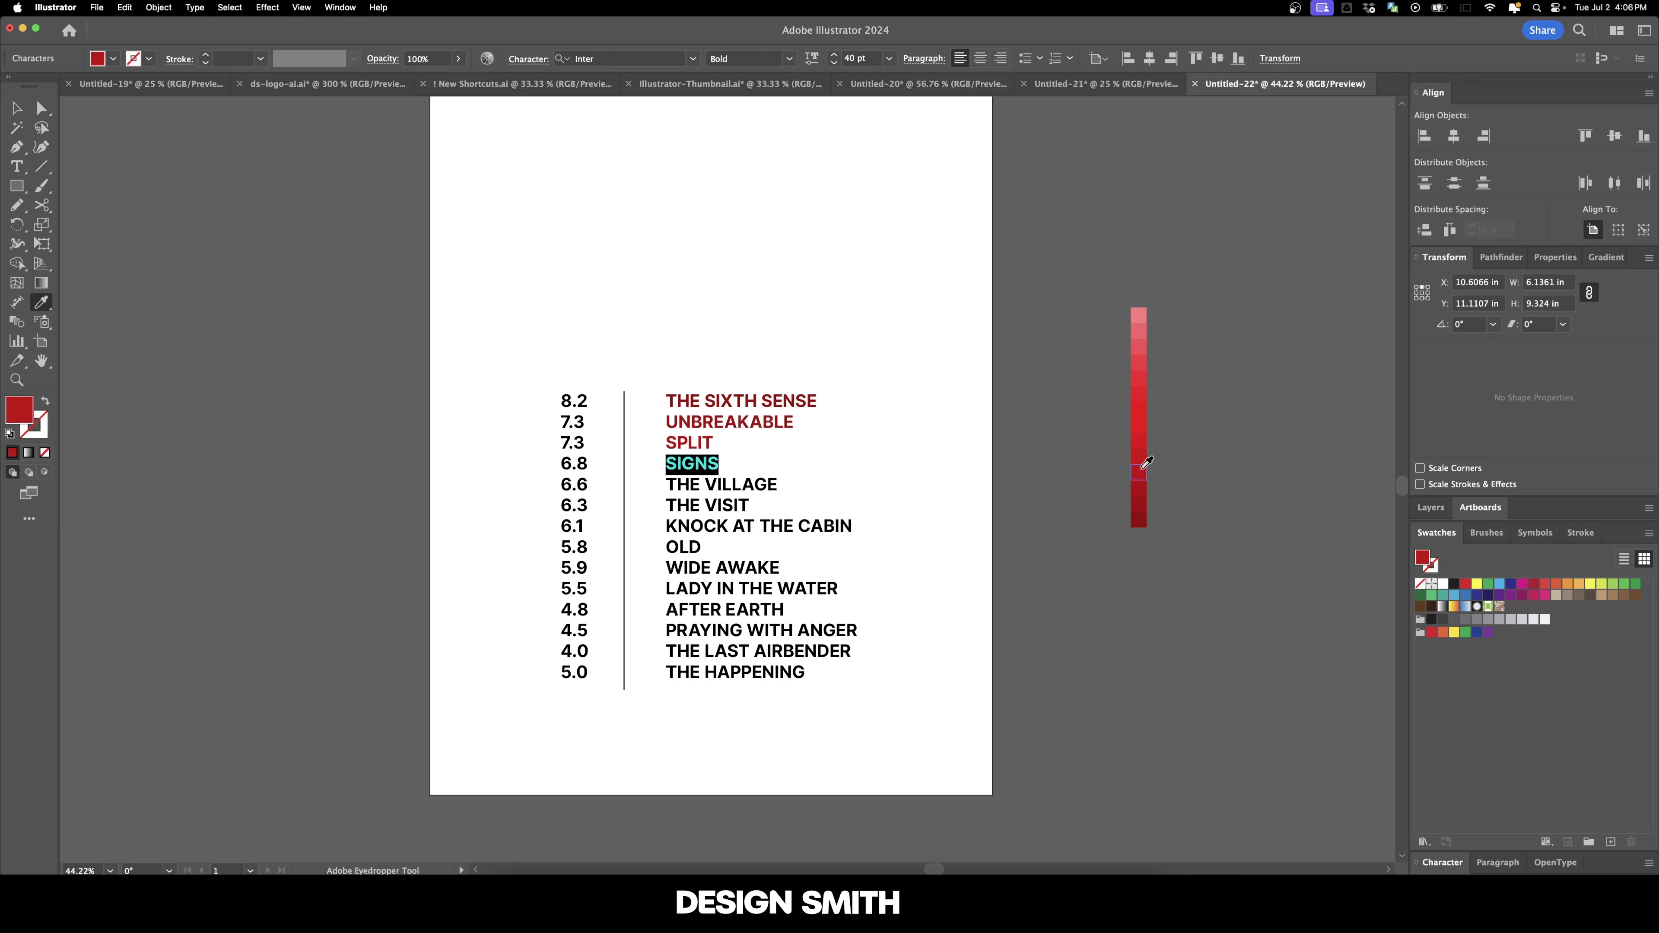
pyautogui.press('Escape')
pyautogui.press('t')
pyautogui.moveTo(779, 485); pyautogui.dragTo(661, 482)
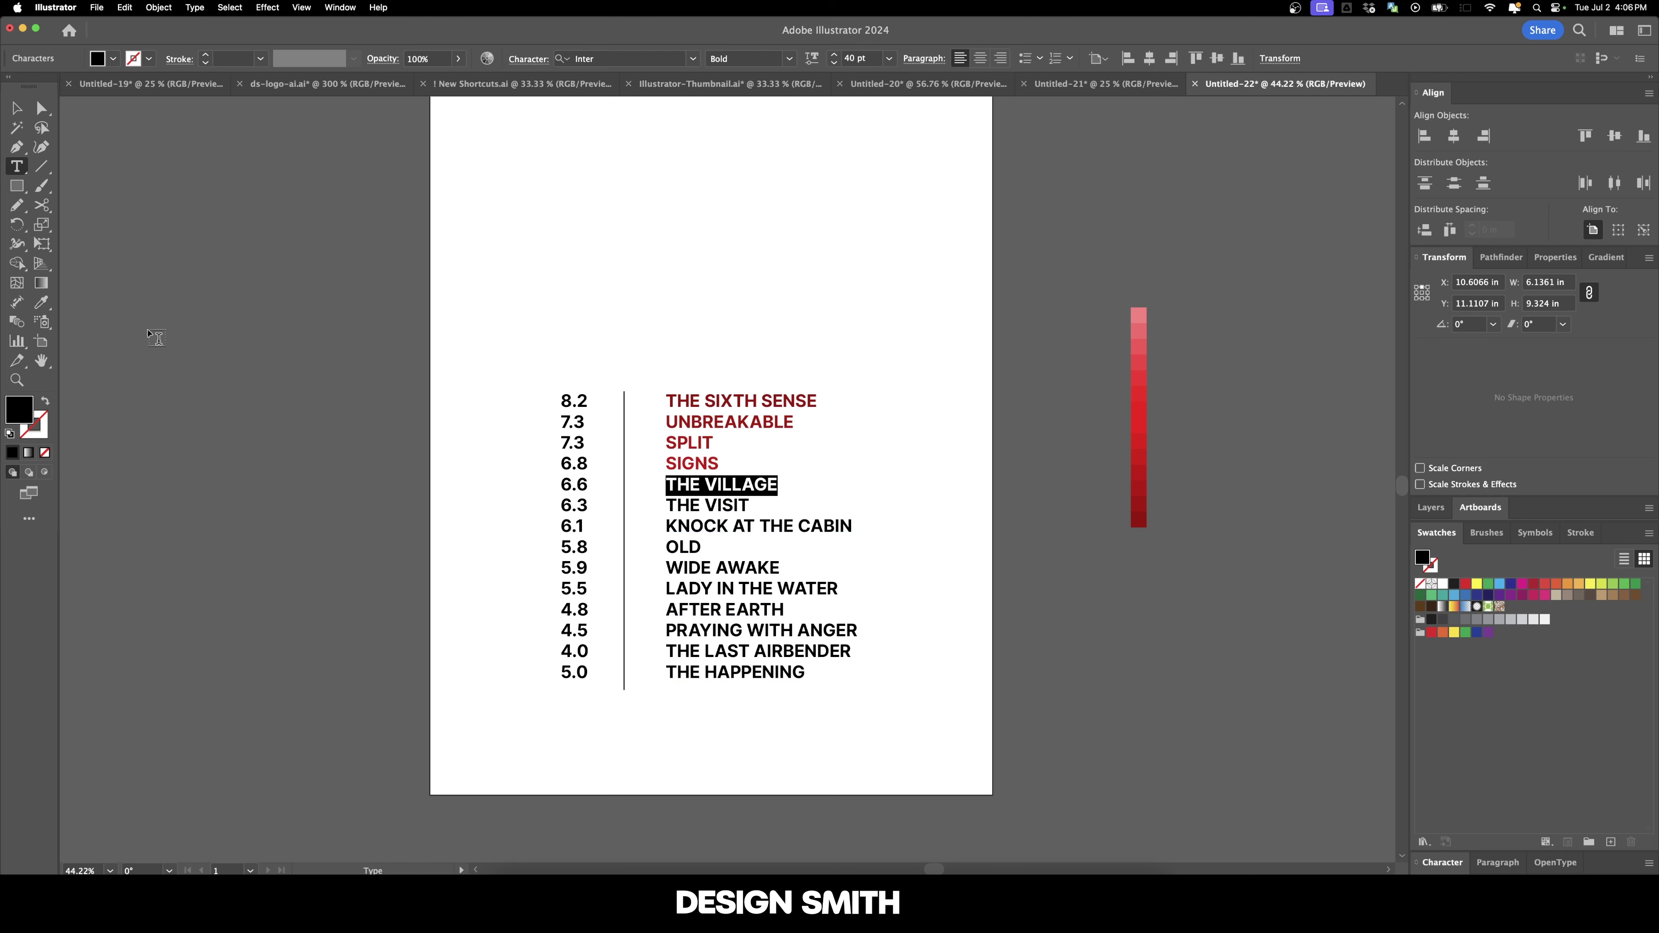
pyautogui.click(41, 302)
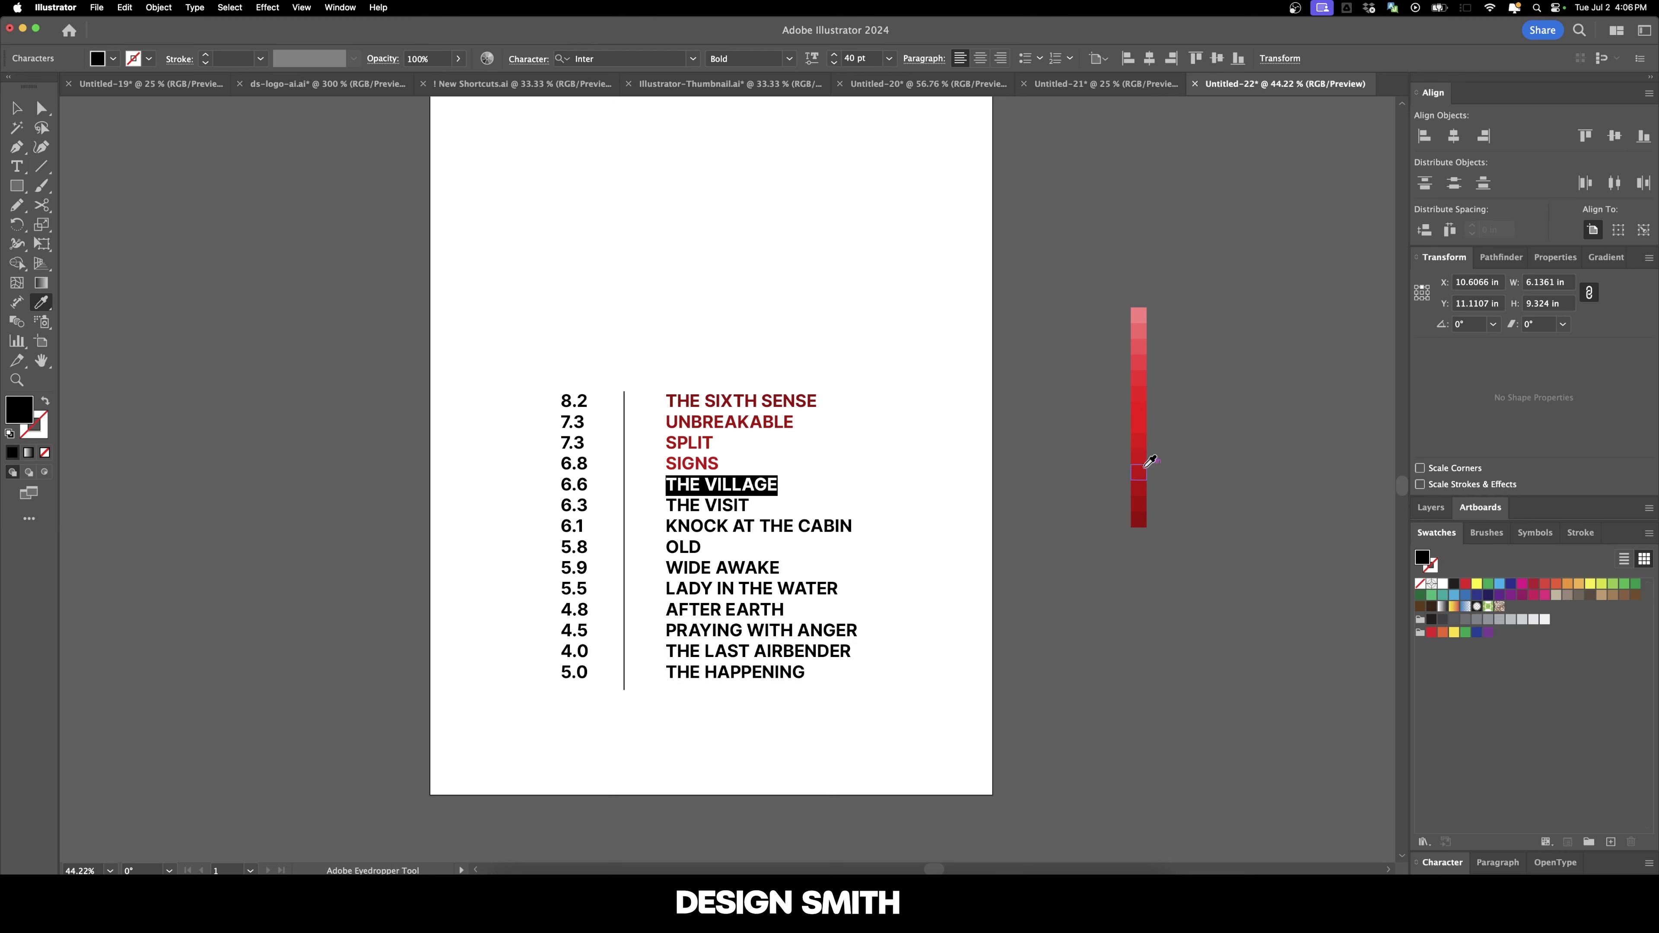
pyautogui.click(1142, 455)
# Colour THE VISIT and KNOCK AT THE CABIN with lighter reds from the strip.
pyautogui.press('Escape')
pyautogui.press('t')
pyautogui.tripleClick(730, 505)
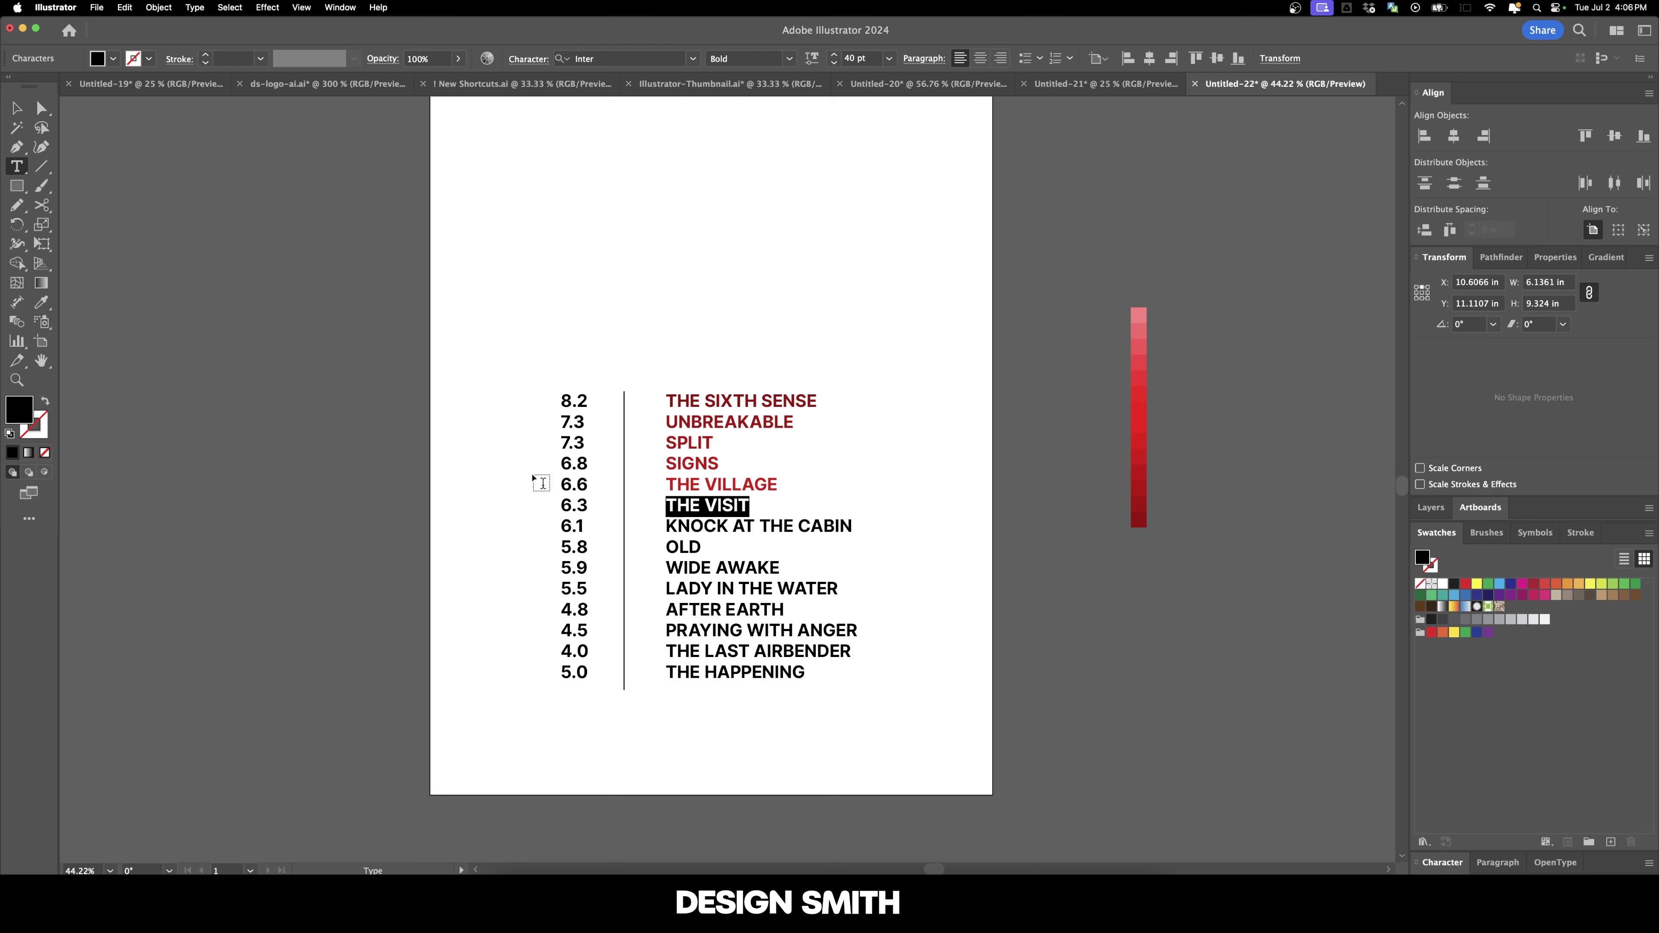
pyautogui.click(41, 302)
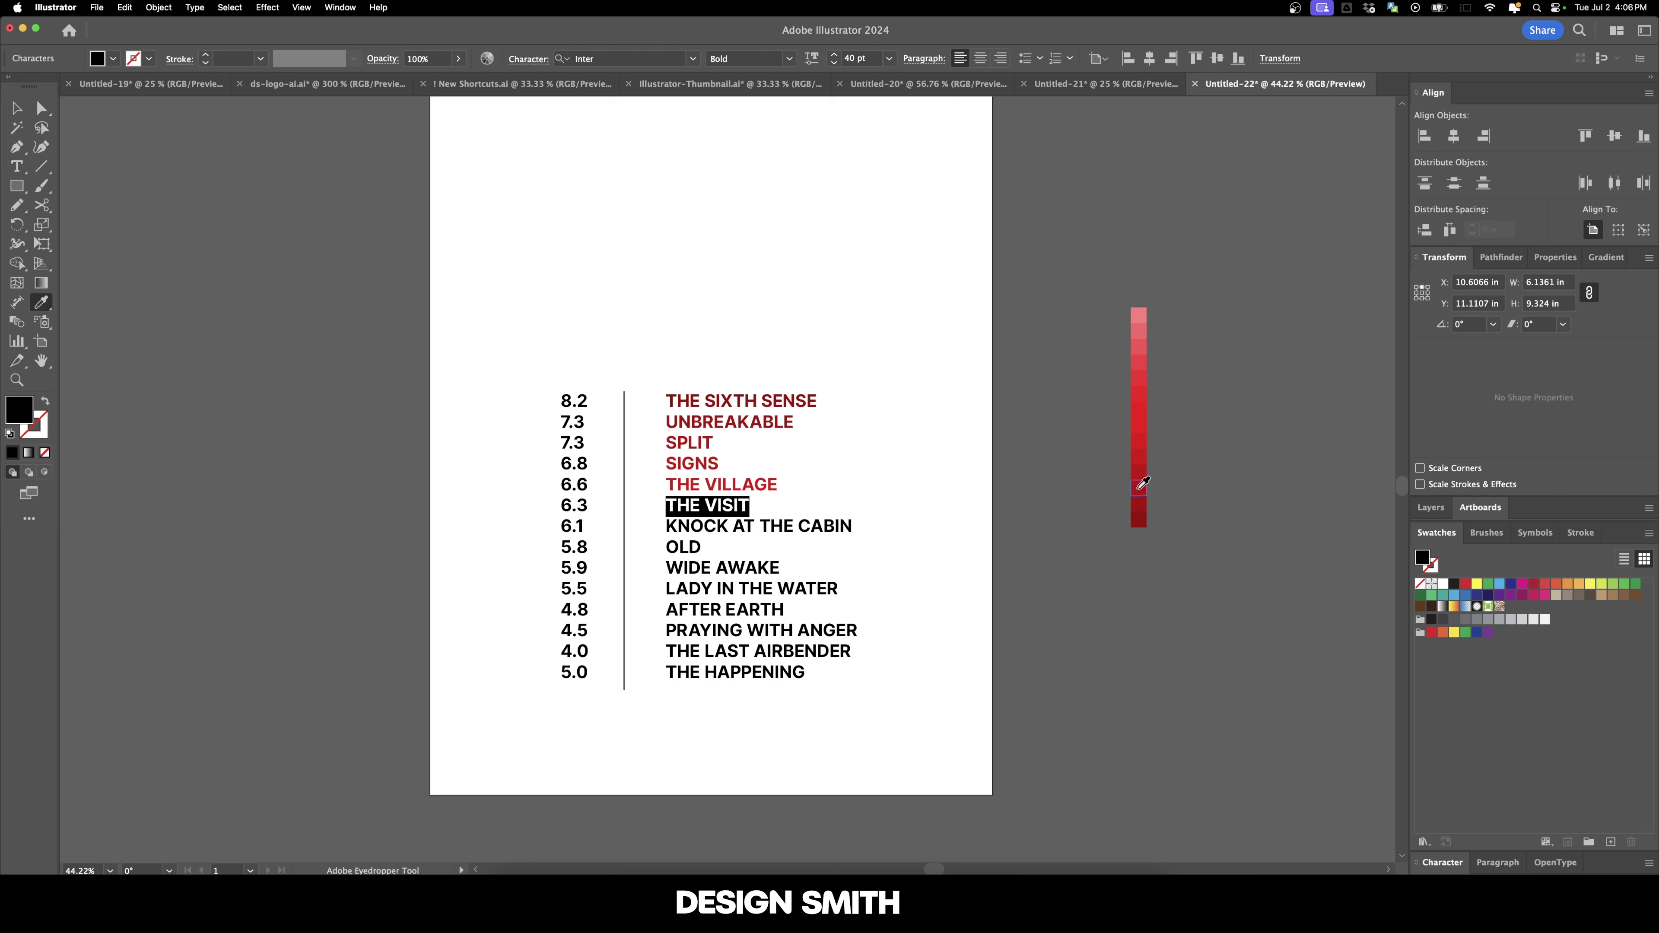
pyautogui.click(1143, 437)
pyautogui.press('v')
pyautogui.press('t')
pyautogui.moveTo(850, 526); pyautogui.dragTo(670, 525)
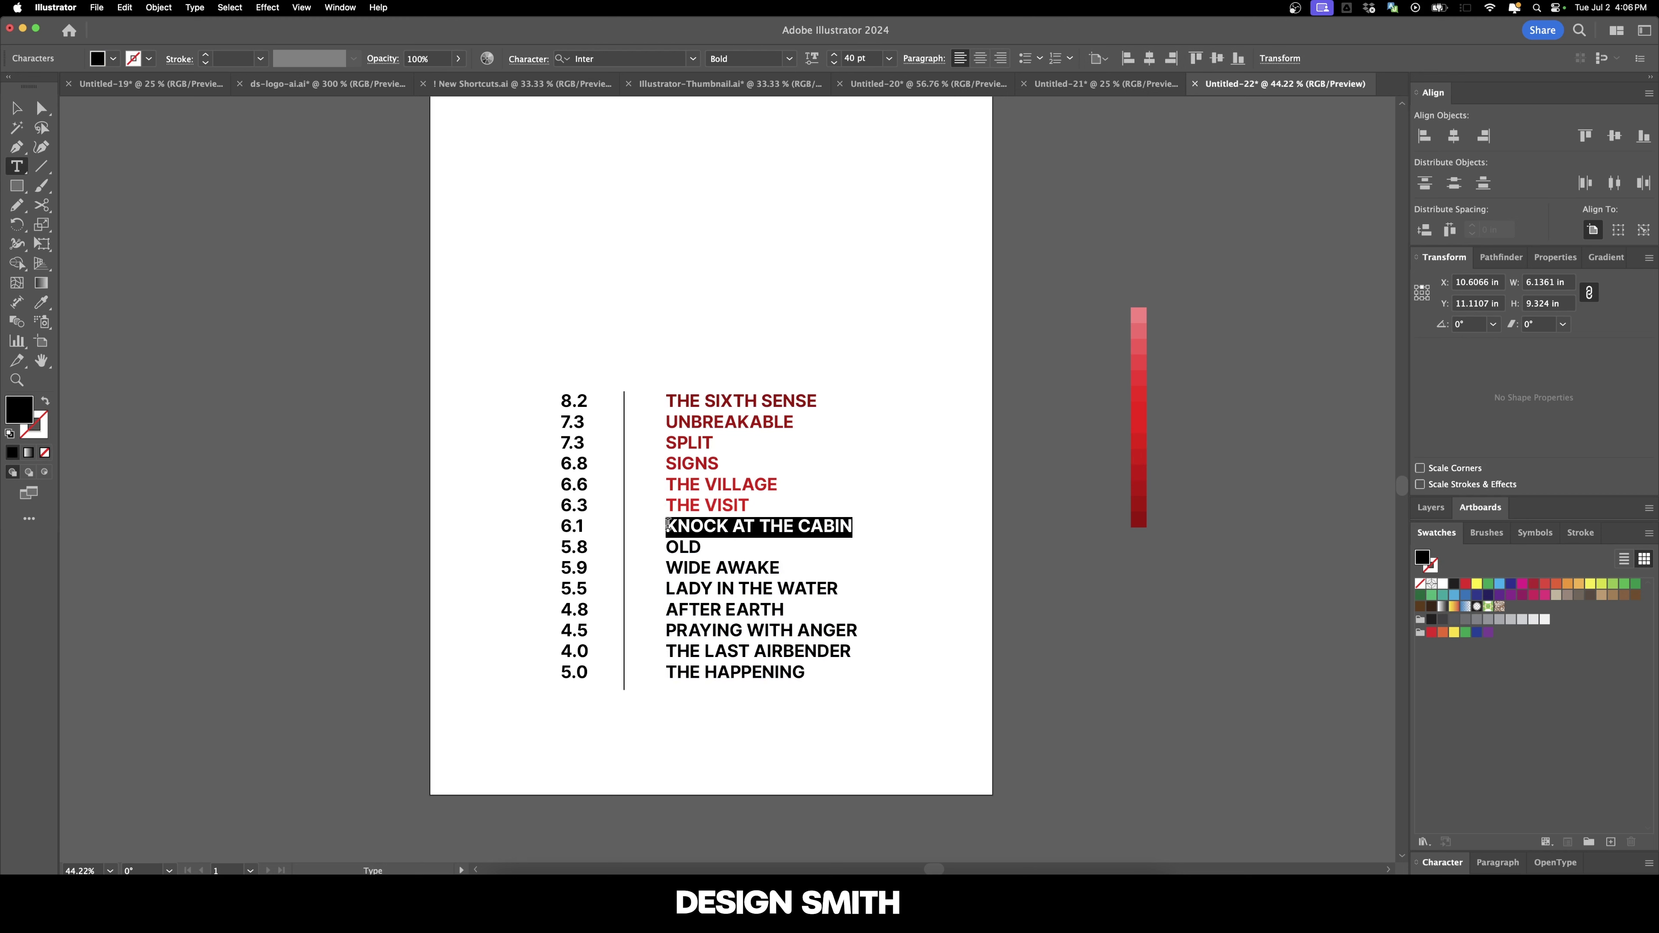
pyautogui.click(41, 303)
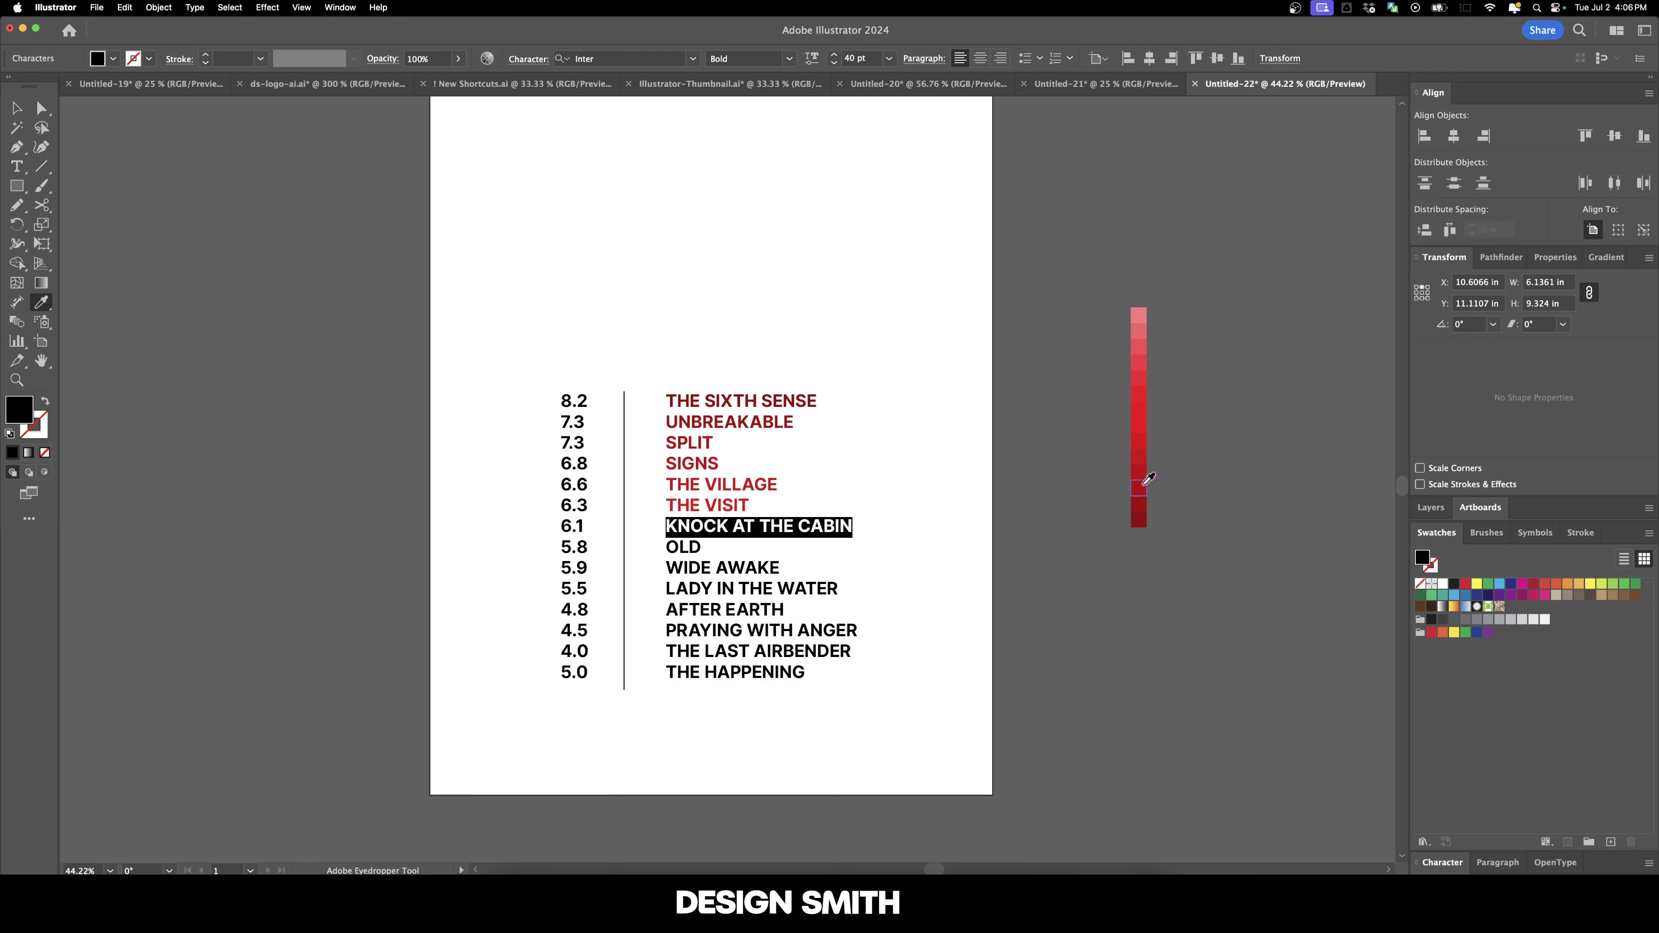
pyautogui.click(1149, 424)
# Colour OLD from the strip, then resample it to contrast with KNOCK AT THE CABIN.
pyautogui.press('t')
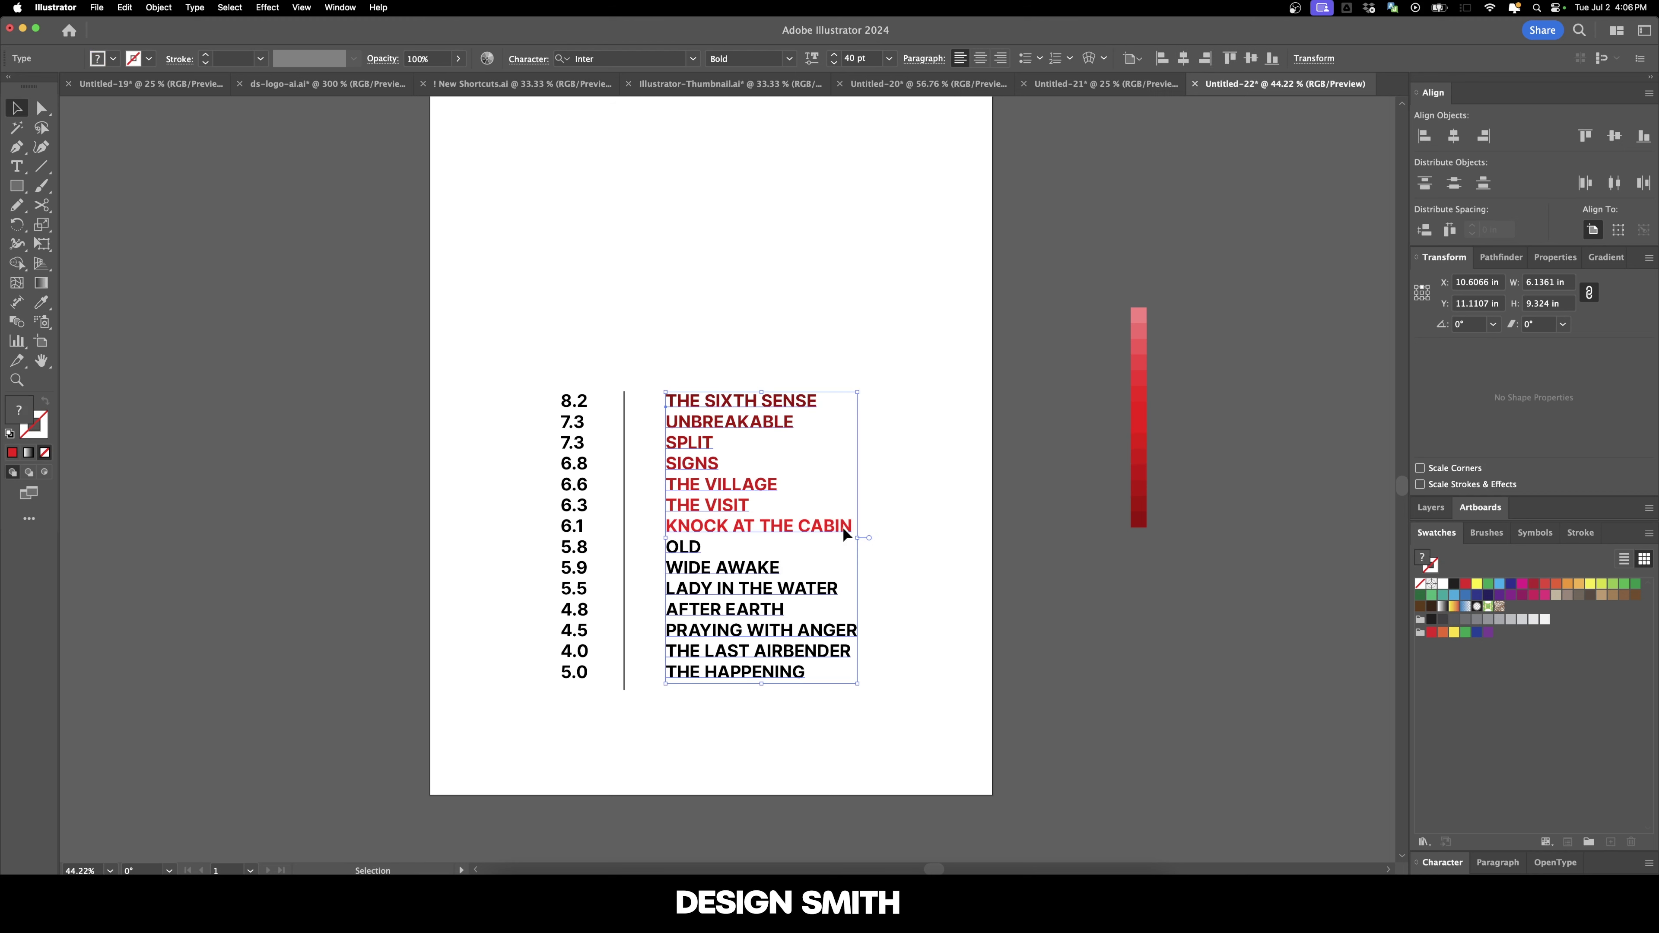
pyautogui.doubleClick(693, 551)
pyautogui.click(41, 302)
pyautogui.click(1144, 404)
pyautogui.press('t')
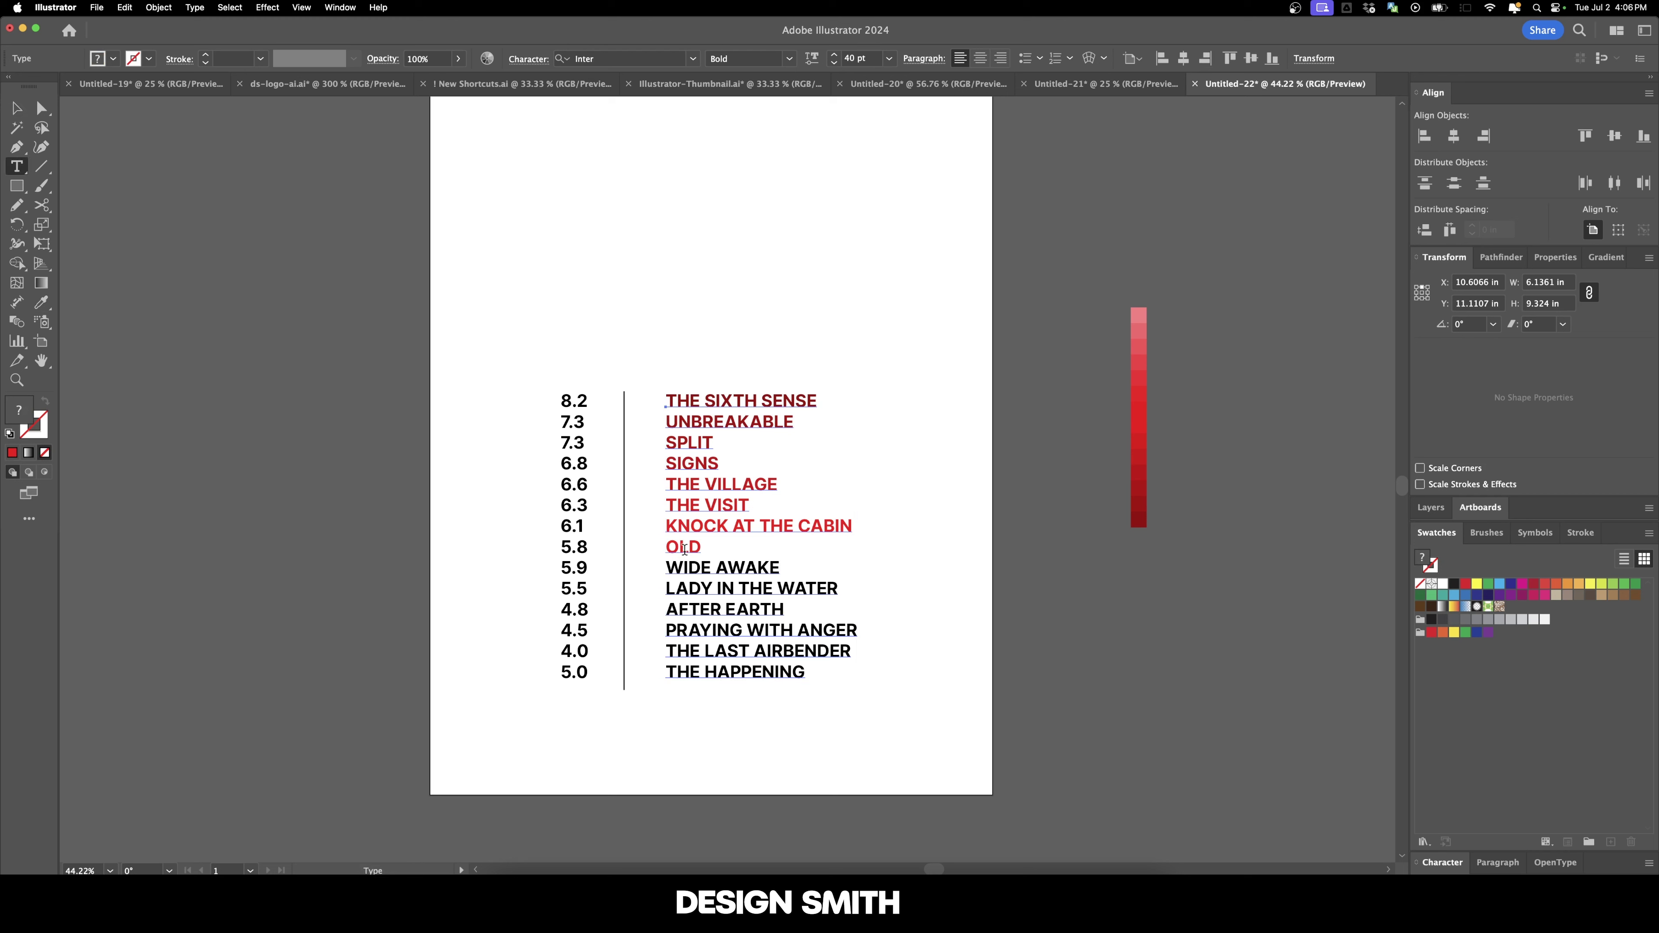
pyautogui.moveTo(702, 549); pyautogui.dragTo(674, 518)
pyautogui.doubleClick(683, 549)
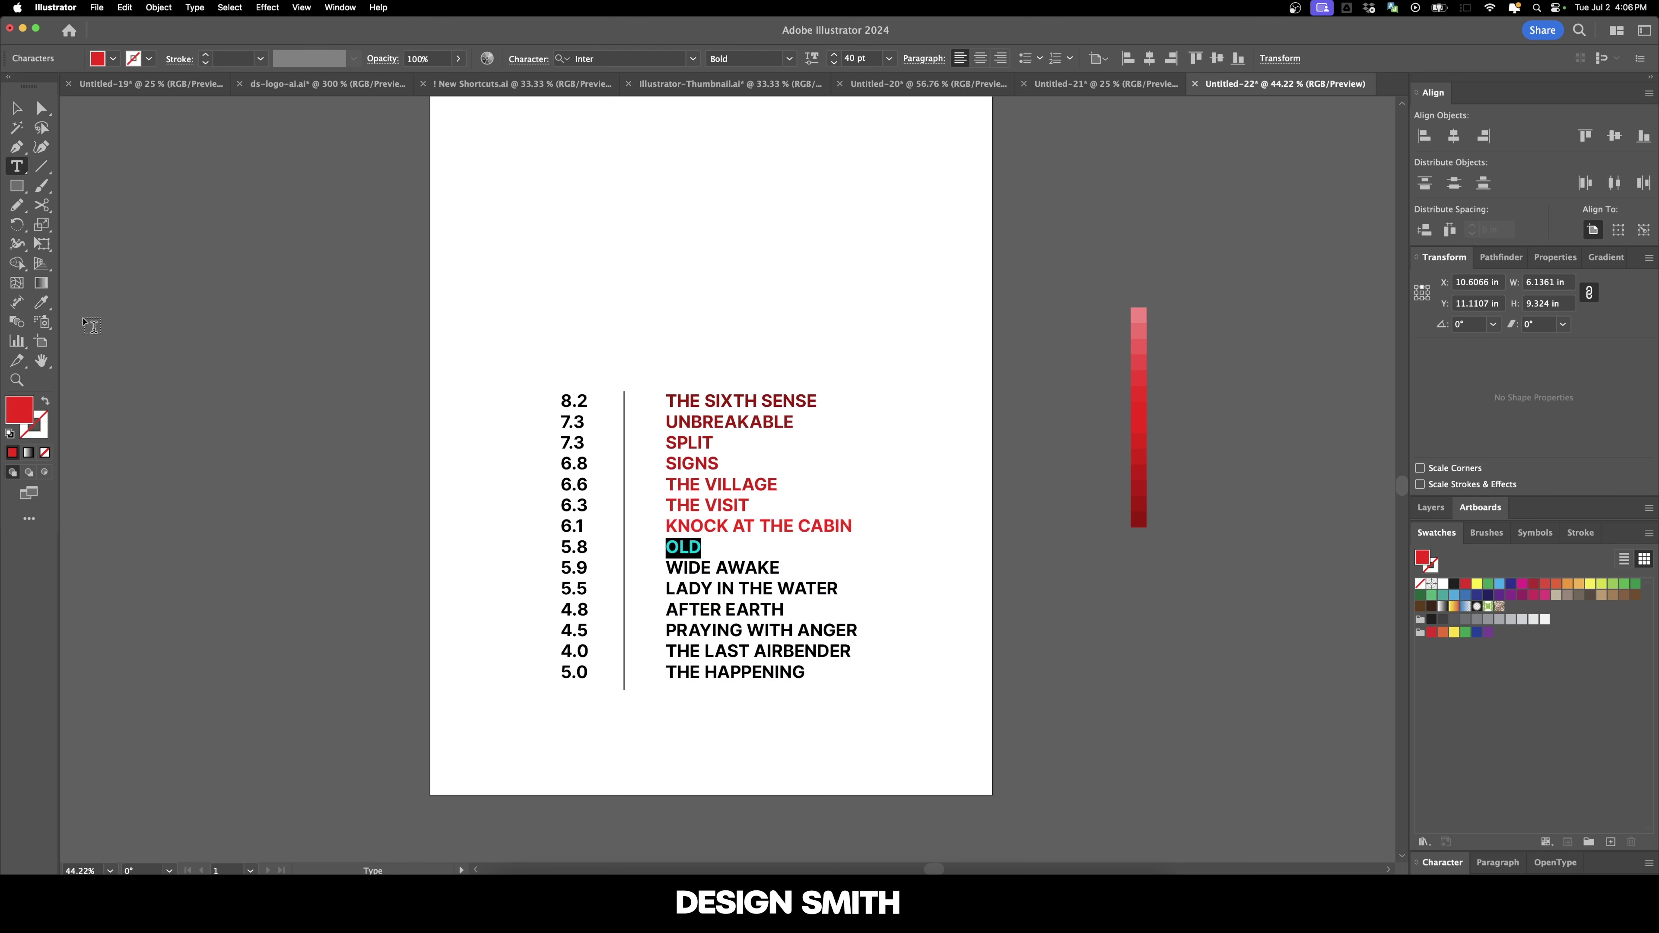
pyautogui.click(41, 303)
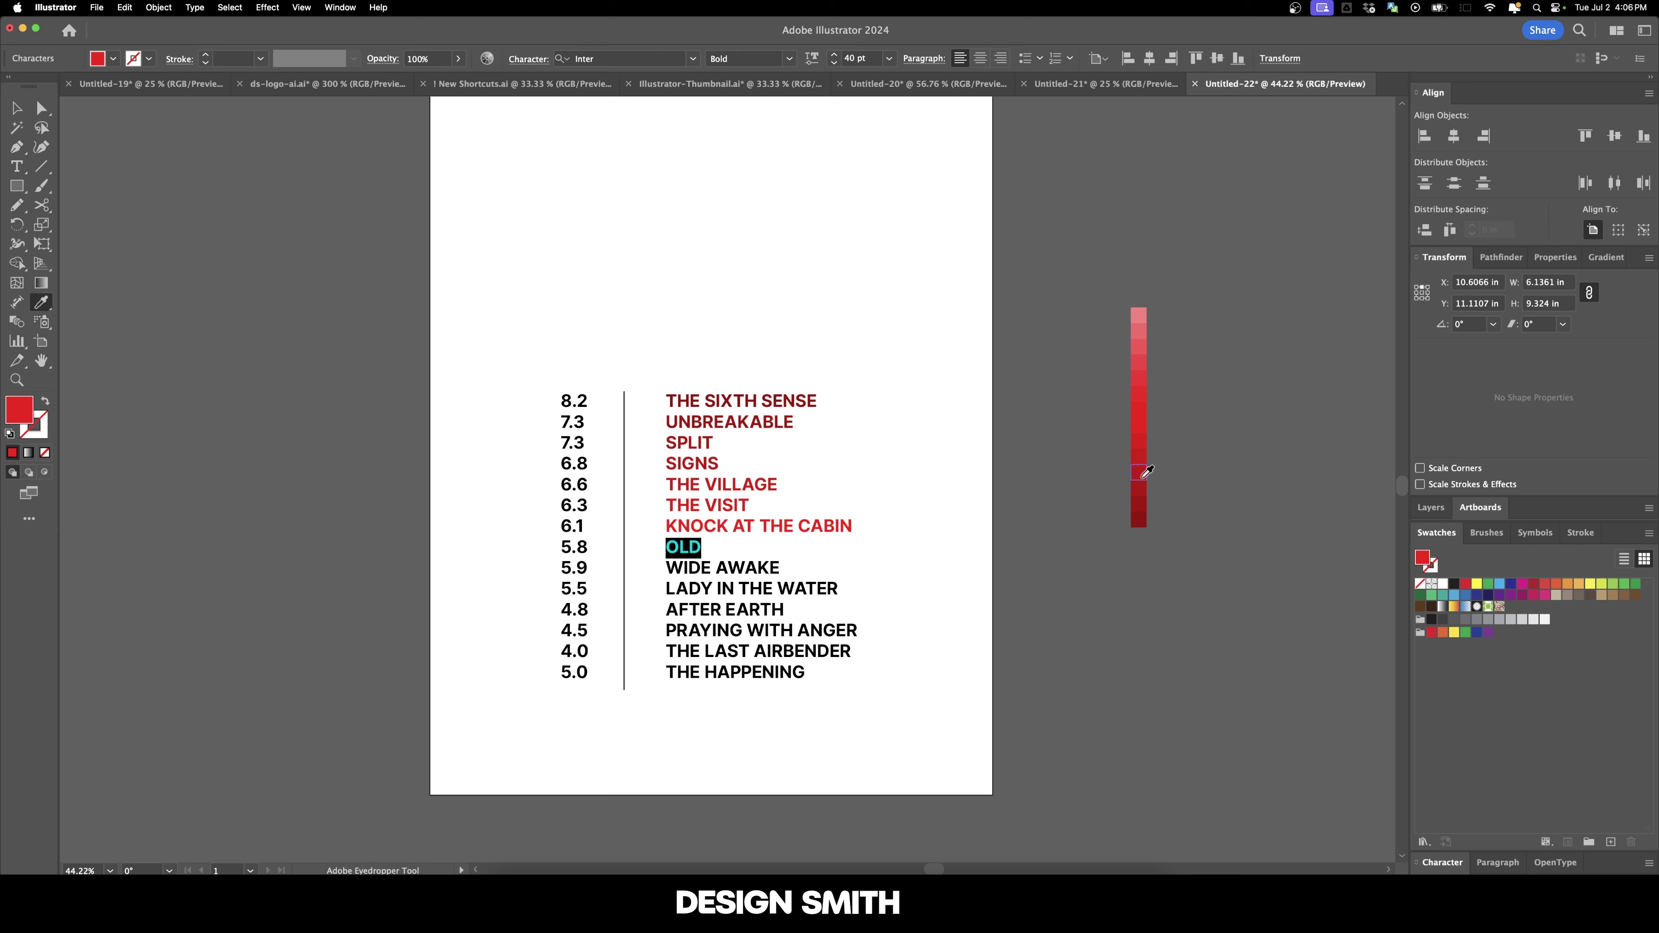
pyautogui.click(1143, 405)
pyautogui.press('t')
pyautogui.moveTo(701, 549); pyautogui.dragTo(666, 520)
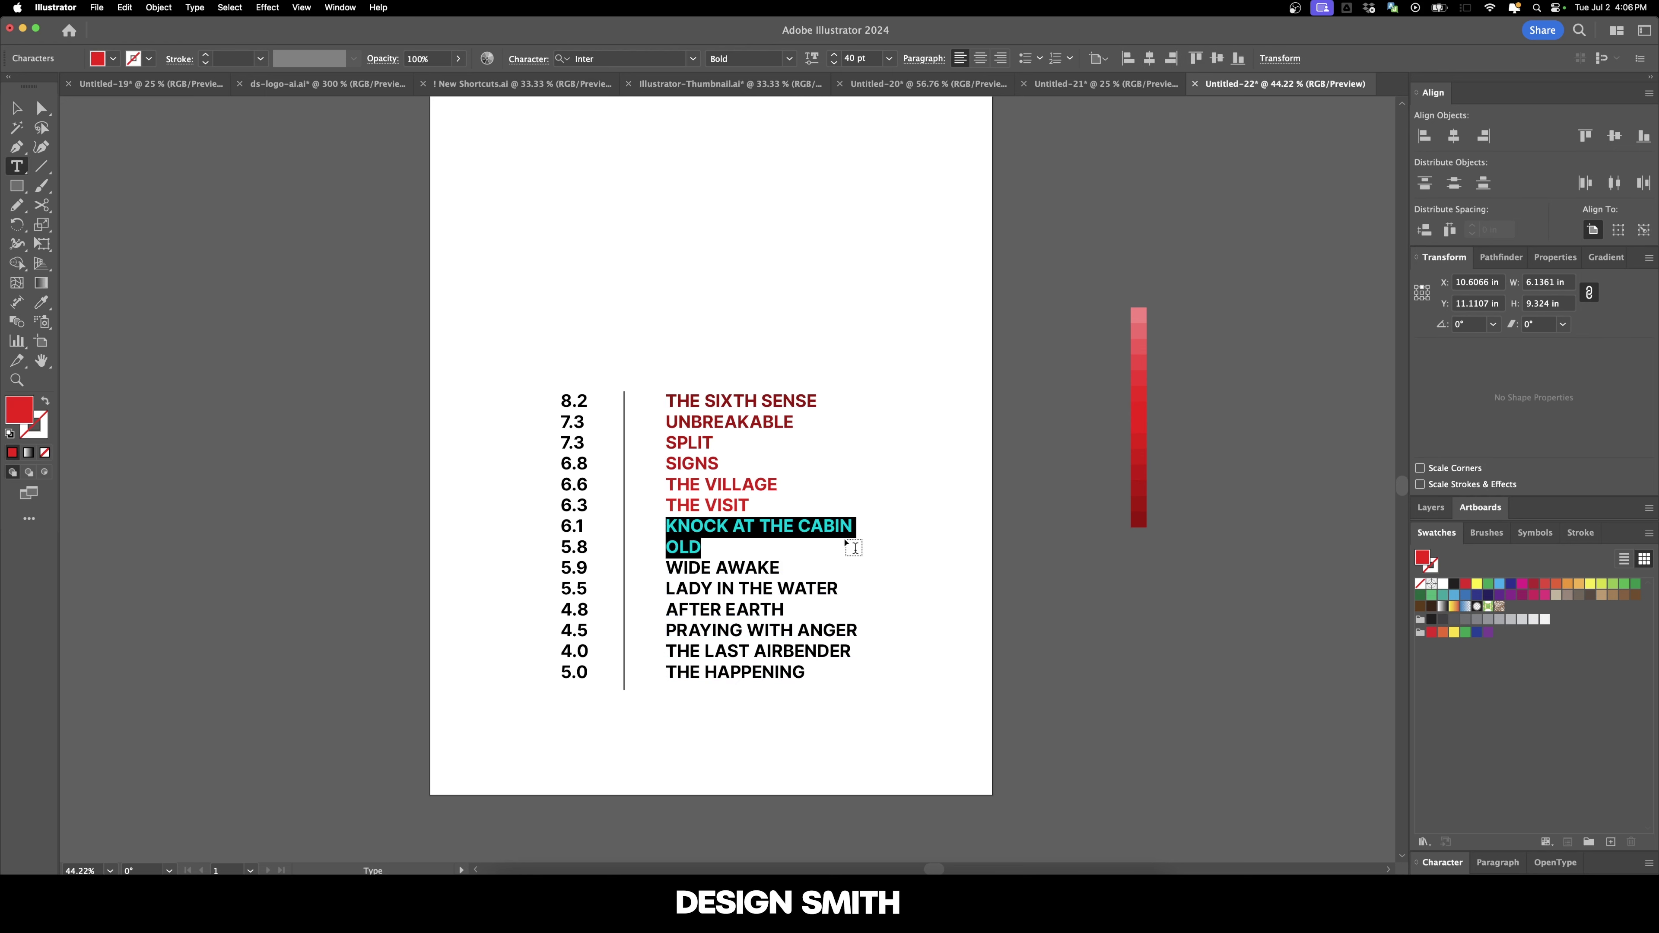
pyautogui.scroll(2, 846, 543)
pyautogui.press('Escape')
pyautogui.moveTo(1204, 475); pyautogui.dragTo(1116, 498)
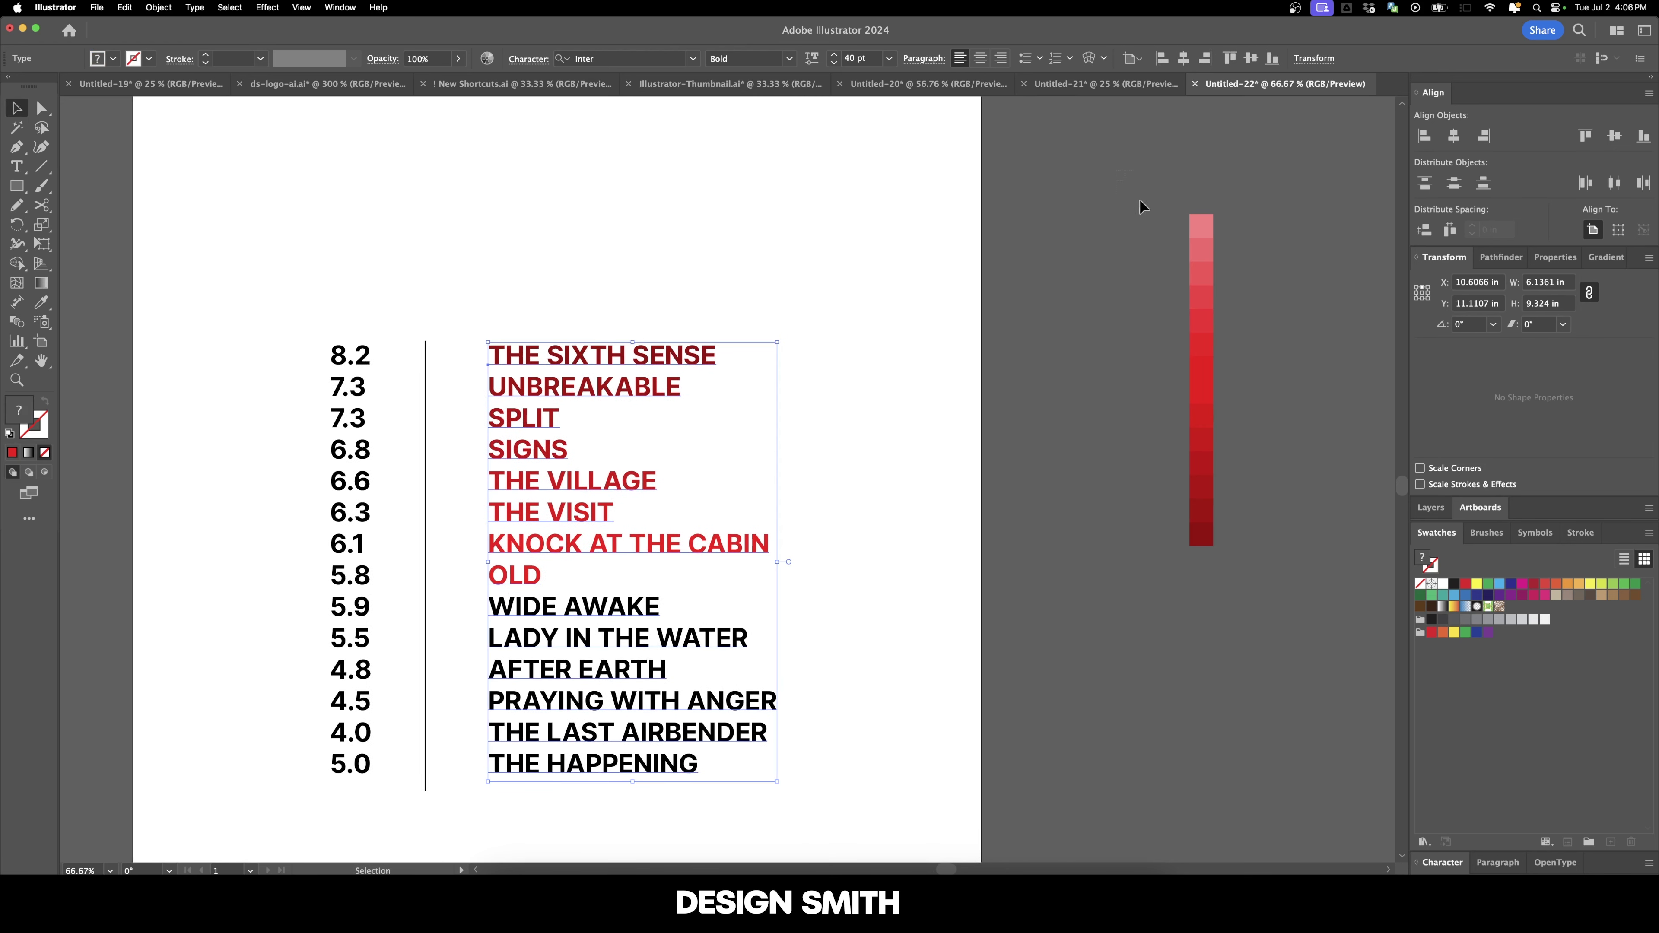
# Narrow the width of the red swatch strip.
pyautogui.click(1192, 419)
pyautogui.moveTo(1189, 390); pyautogui.dragTo(1113, 396)
pyautogui.click(1280, 398)
pyautogui.scroll(1, 1113, 396)
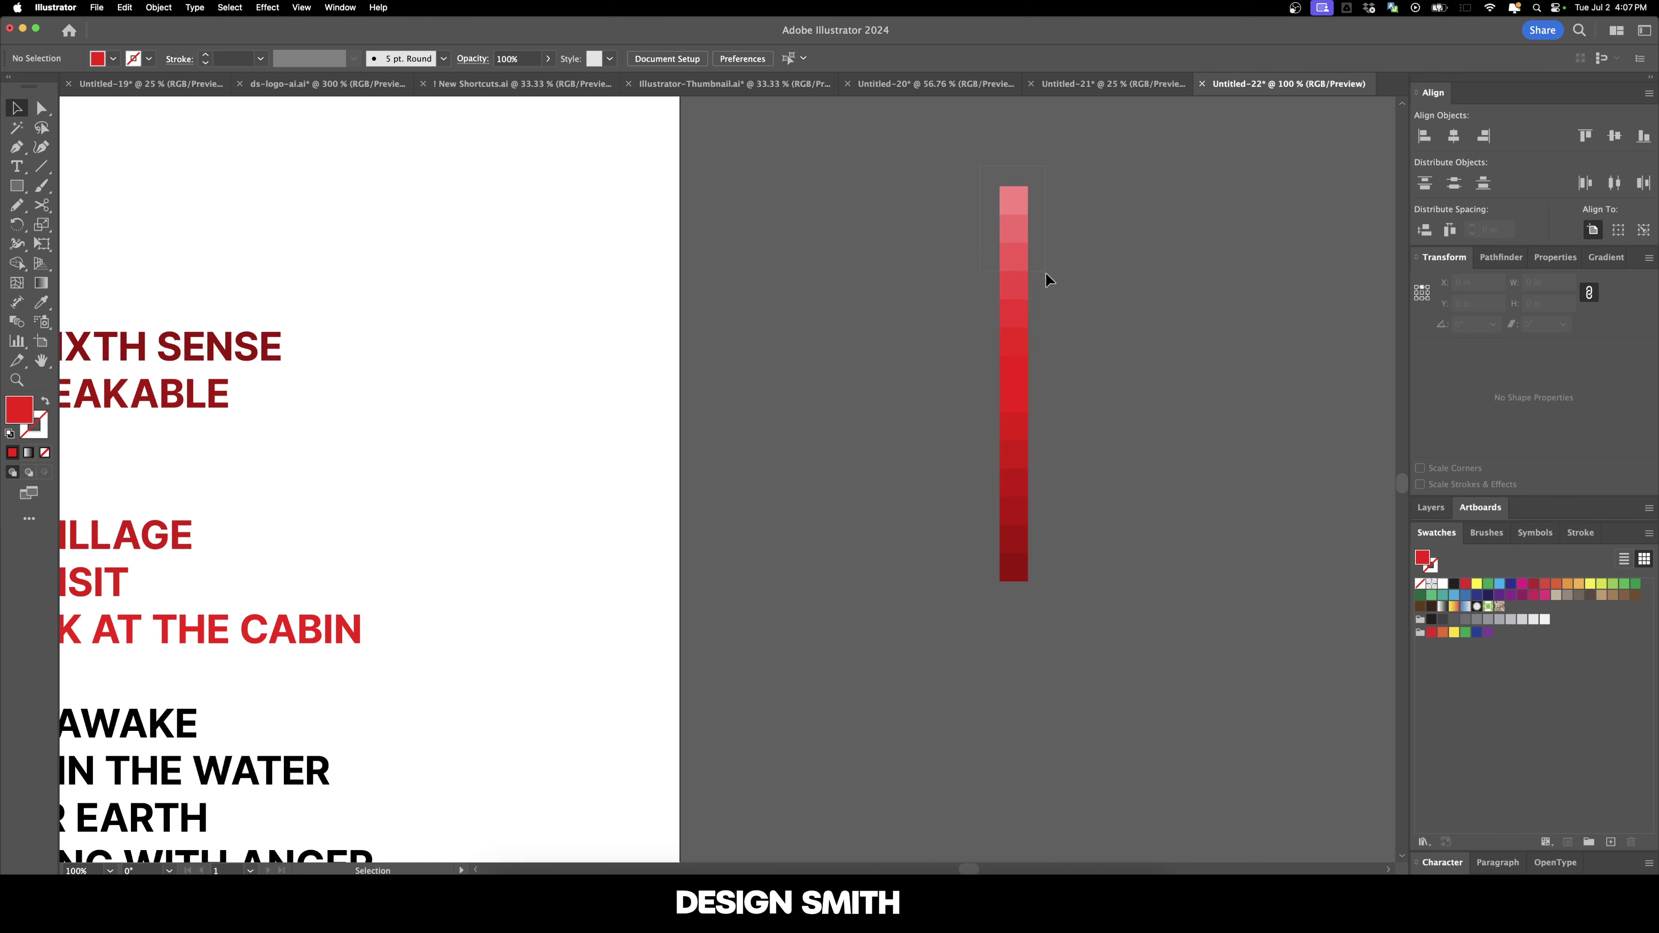
# Split the strip into side-by-side pink-to-red and red-to-dark-red columns and enlarge both.
pyautogui.moveTo(1047, 360); pyautogui.dragTo(701, 506)
pyautogui.moveTo(1019, 533); pyautogui.dragTo(767, 528)
pyautogui.moveTo(713, 582); pyautogui.dragTo(1066, 461)
pyautogui.click(962, 467)
pyautogui.scroll(-1, 965, 465)
# Select the title THE SIXTH SENSE again to resample its colour with the Eyedropper.
pyautogui.press('t')
pyautogui.moveTo(608, 359); pyautogui.dragTo(369, 361)
pyautogui.click(40, 305)
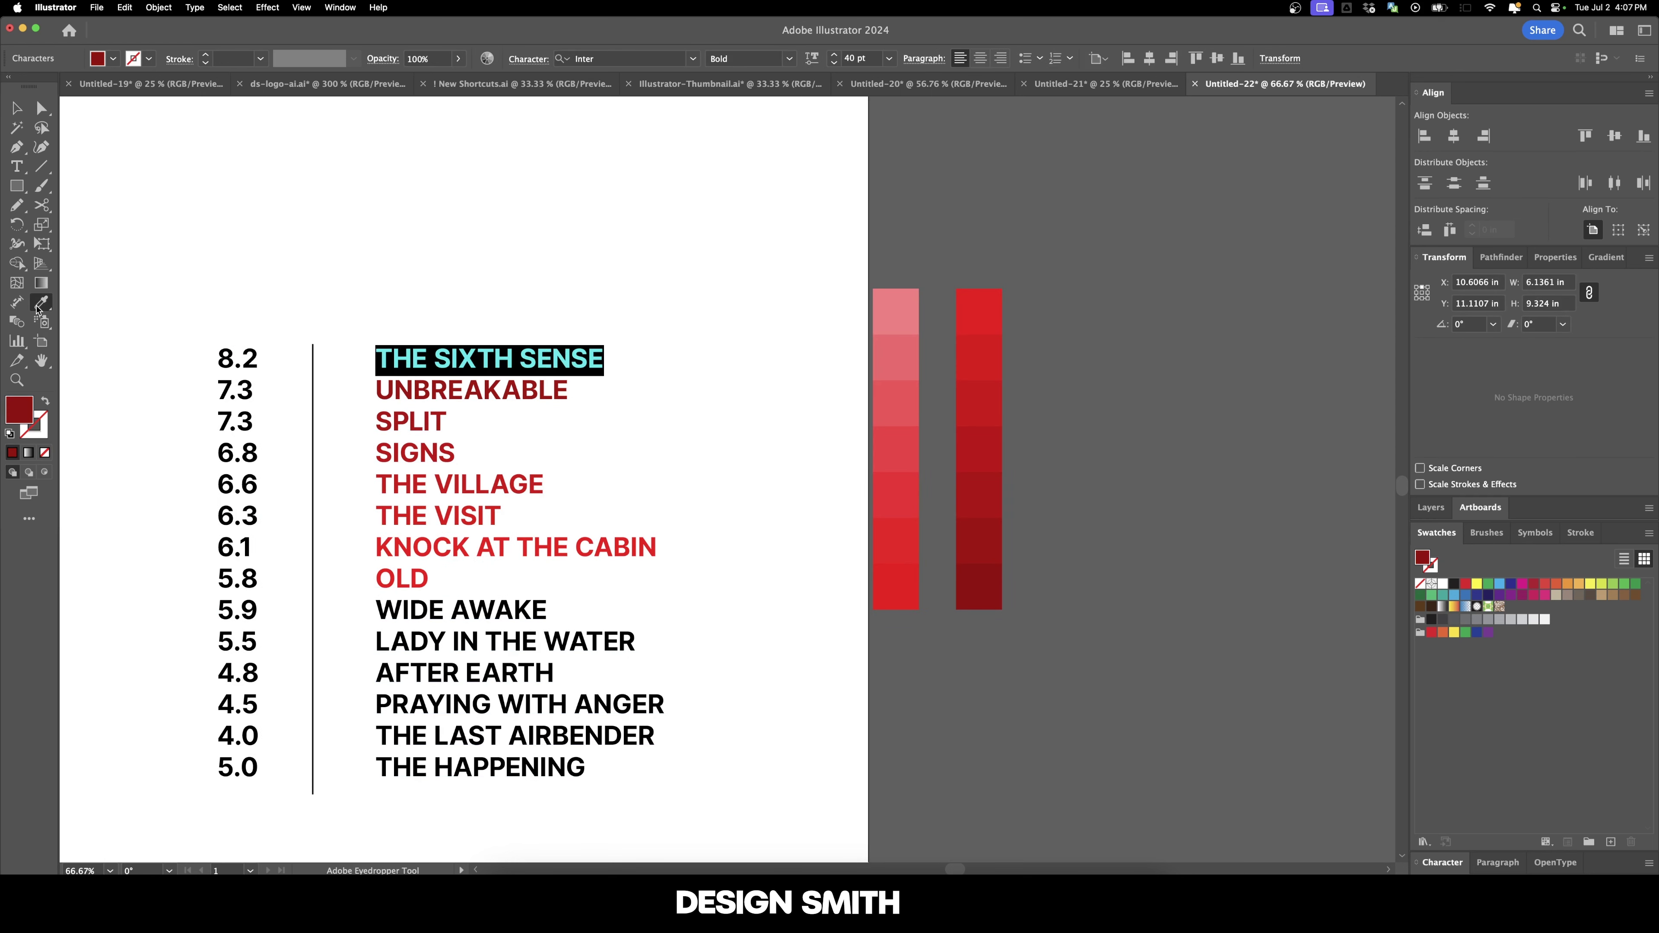
# Colour UNBREAKABLE, SPLIT and SIGNS dark red by sampling swatches from the right circle column.
pyautogui.doubleClick(452, 386)
pyautogui.click(41, 301)
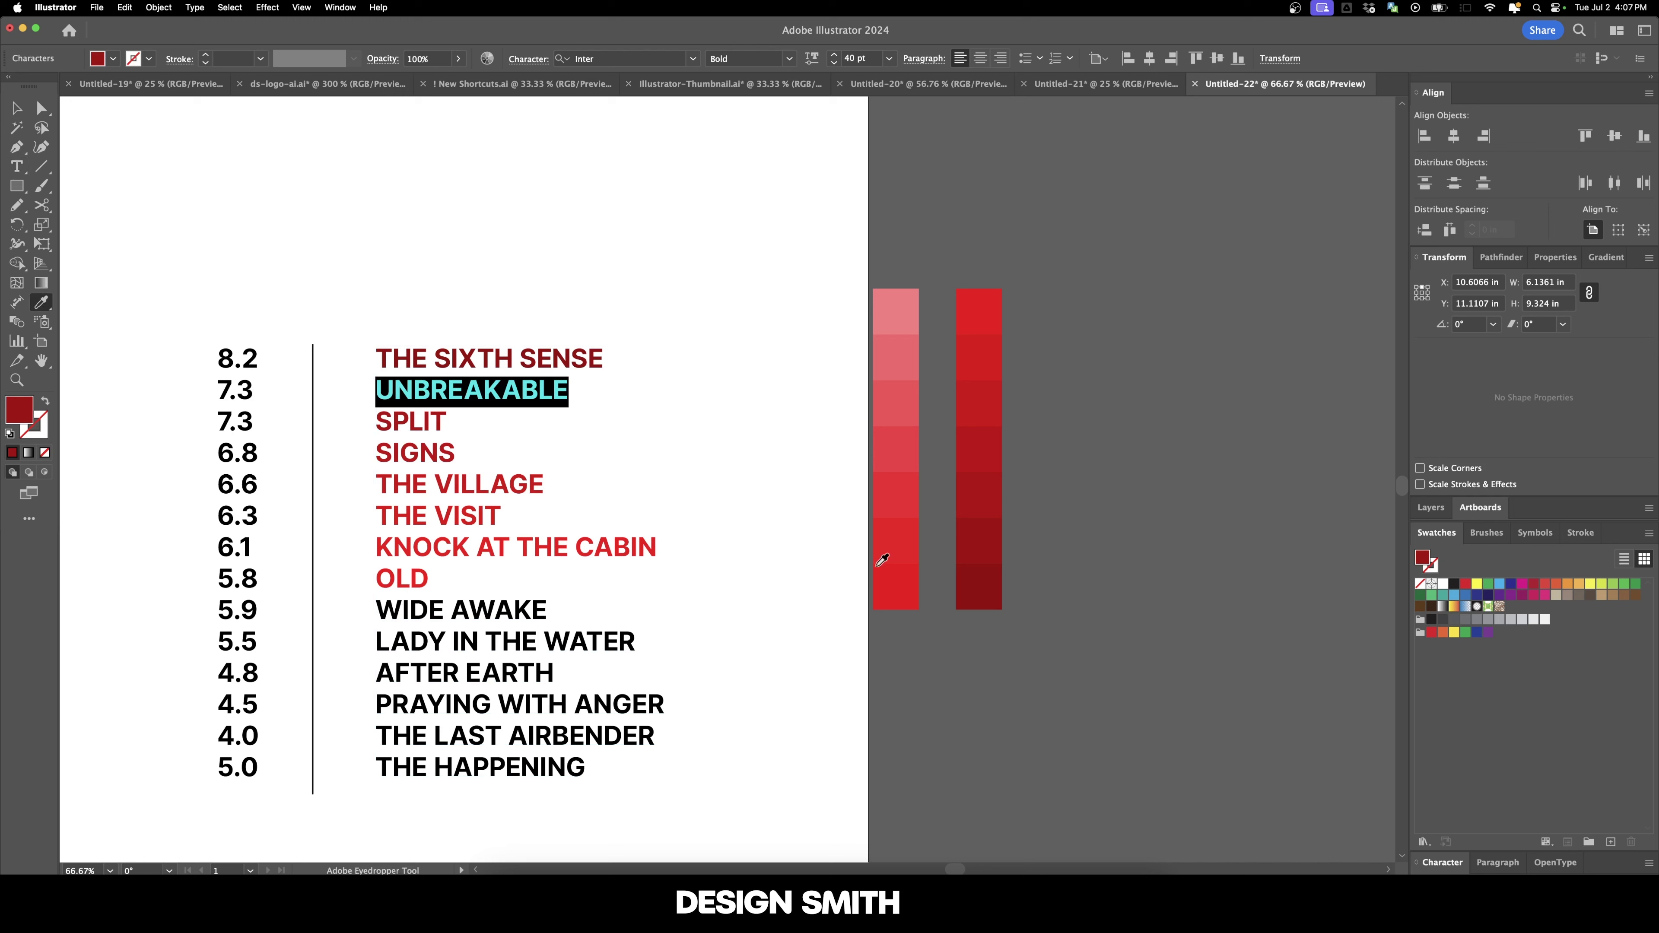
pyautogui.click(981, 537)
pyautogui.press('t')
pyautogui.doubleClick(428, 409)
pyautogui.click(49, 305)
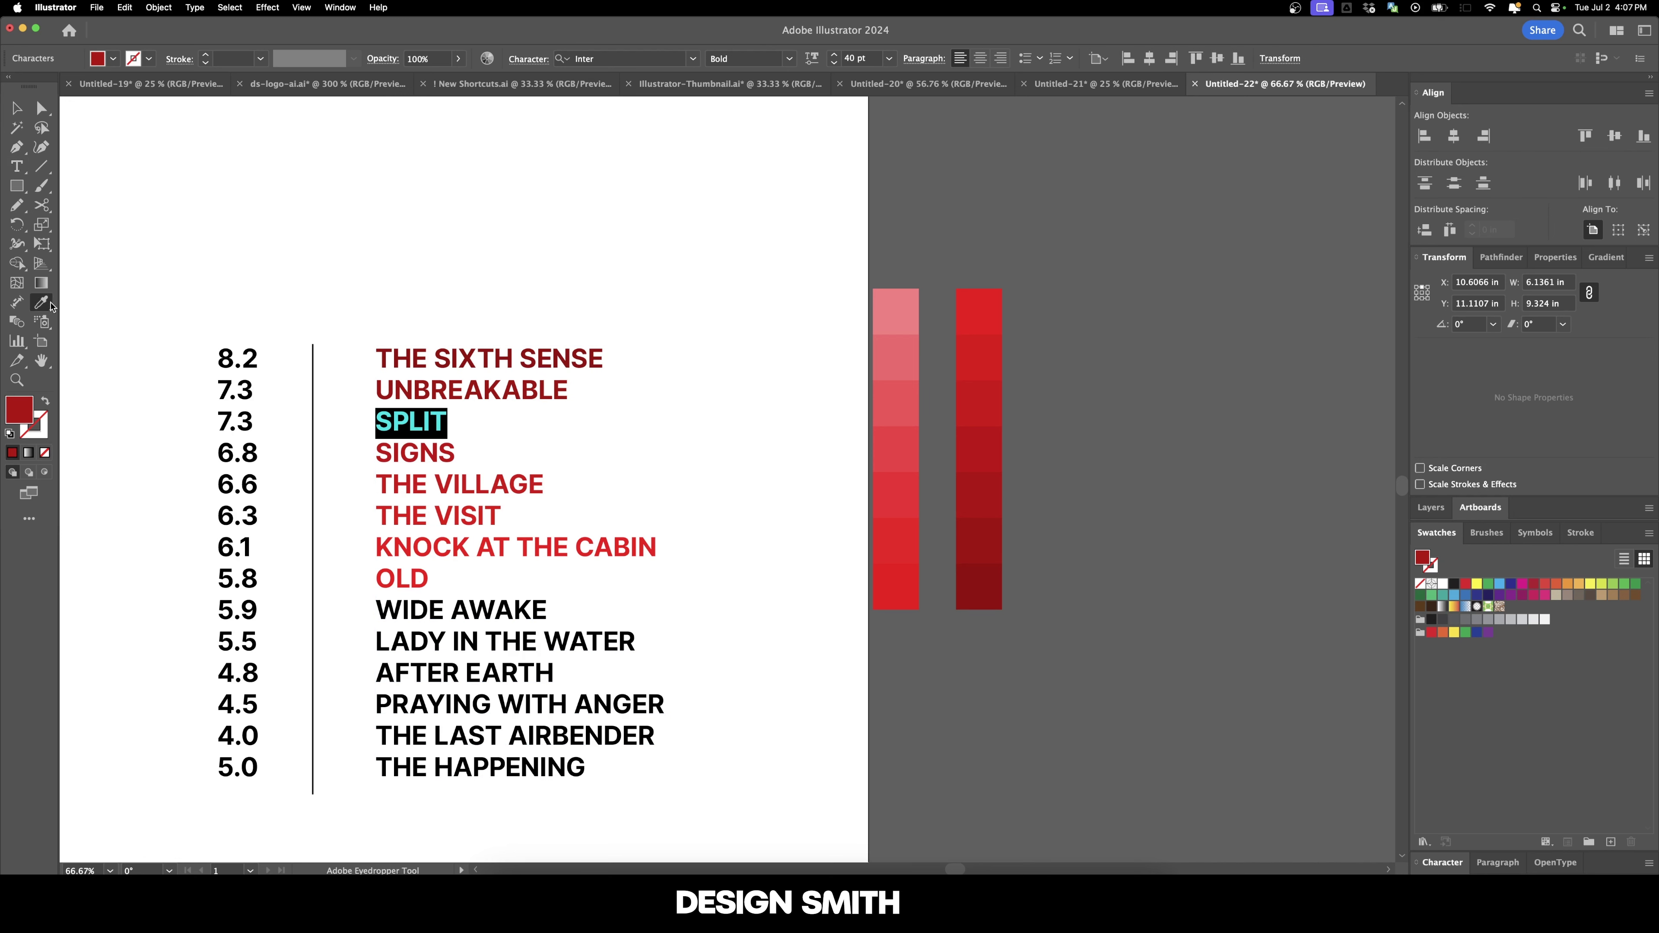
pyautogui.click(975, 483)
pyautogui.press('t')
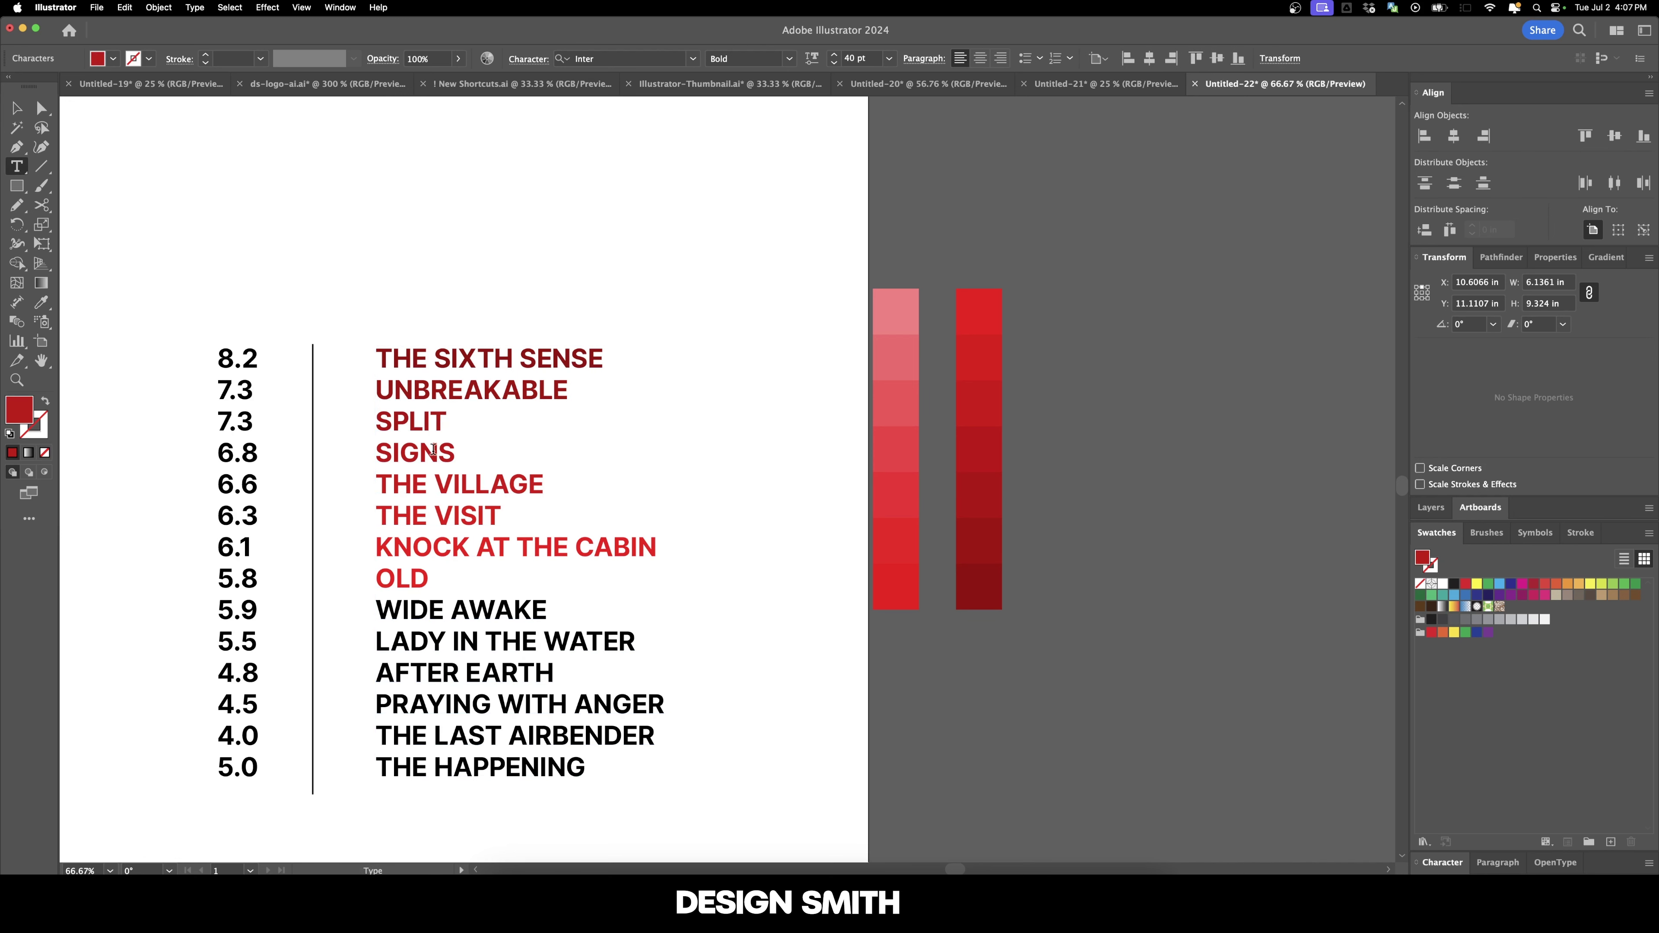
pyautogui.doubleClick(415, 453)
pyautogui.click(41, 302)
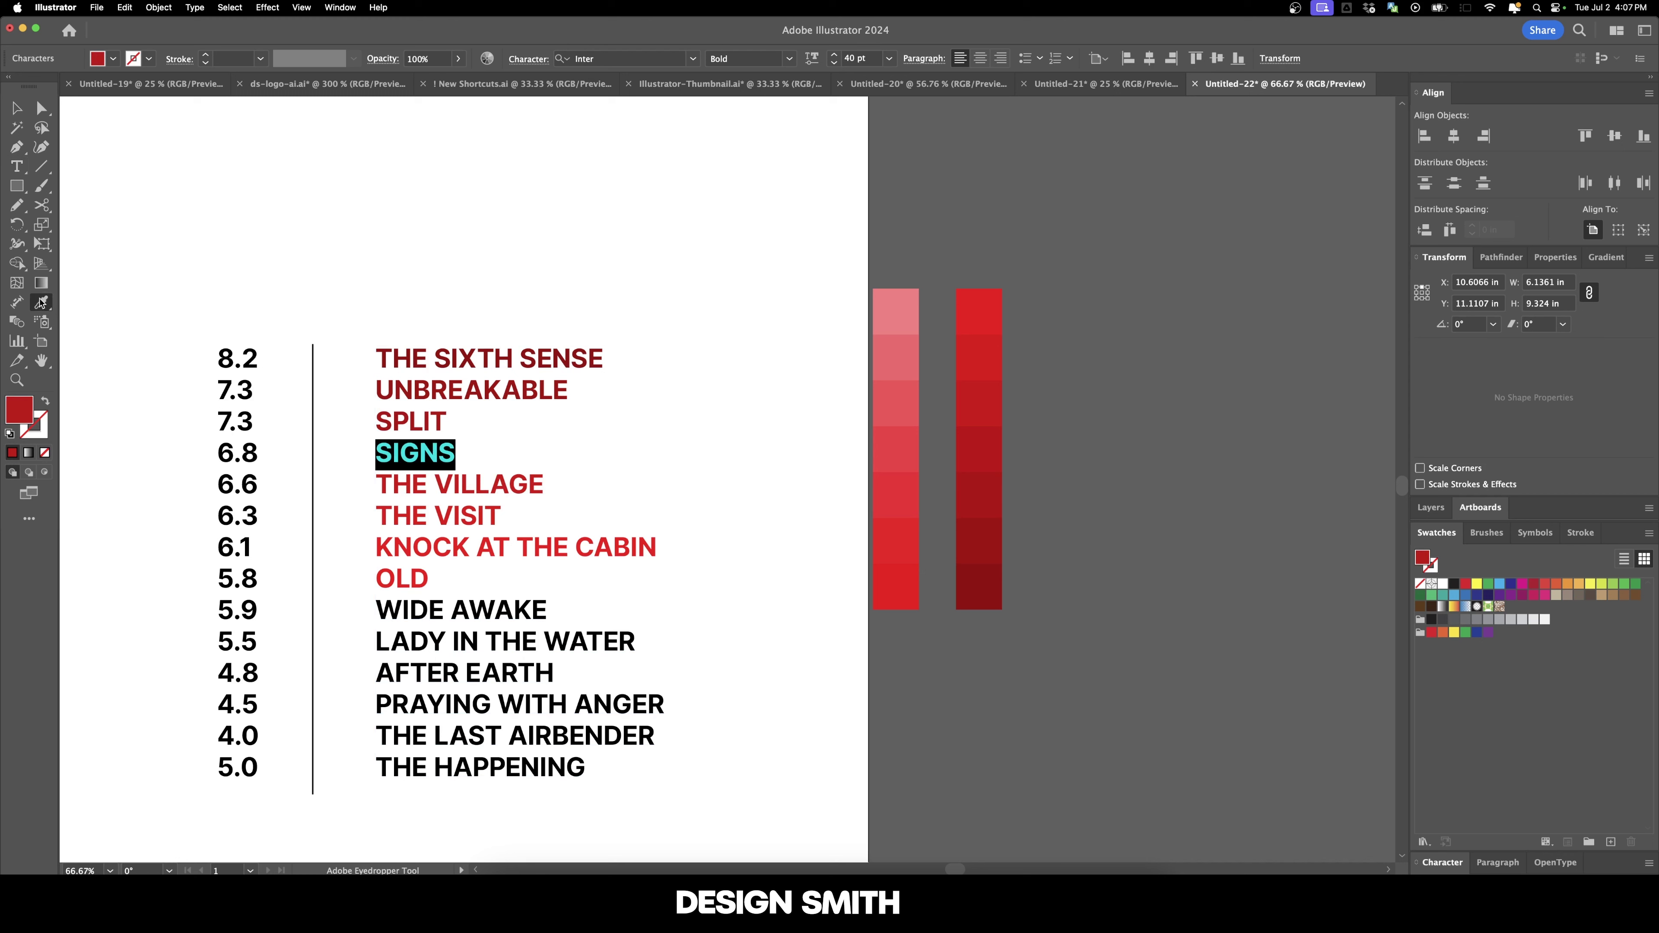
pyautogui.click(980, 446)
pyautogui.press('t')
# Colour THE VILLAGE, THE VISIT and KNOCK AT THE CABIN with the next reds from the column.
pyautogui.tripleClick(398, 482)
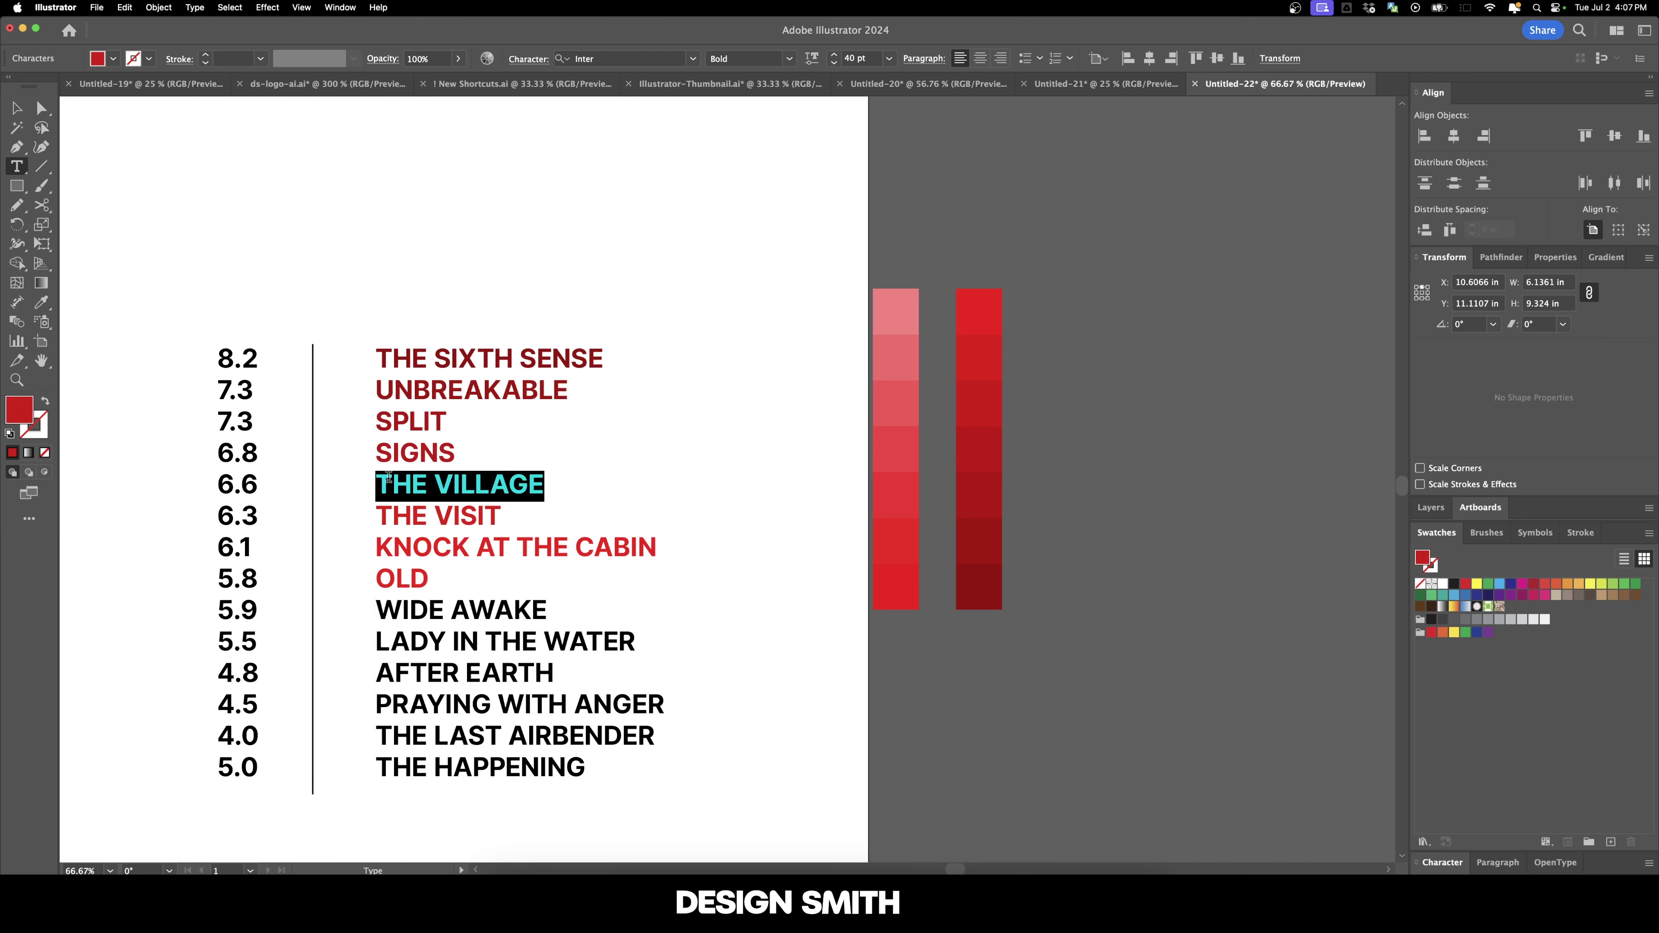
pyautogui.click(41, 303)
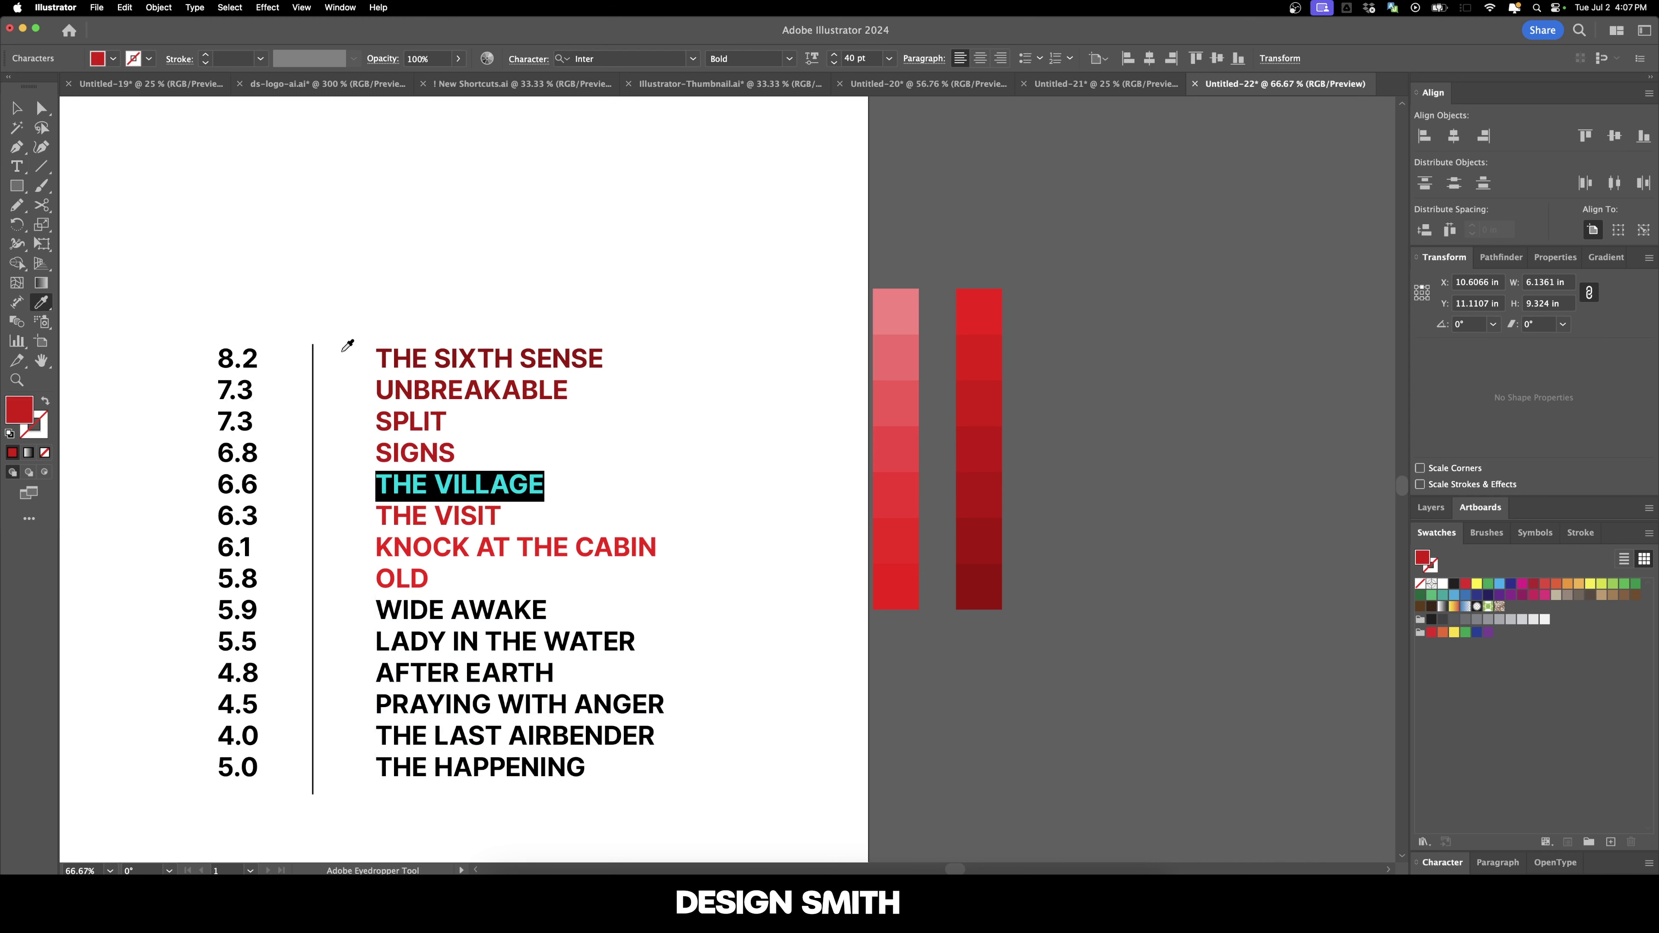
pyautogui.click(983, 395)
pyautogui.press('v')
pyautogui.press('t')
pyautogui.moveTo(501, 516); pyautogui.dragTo(376, 516)
pyautogui.click(41, 303)
pyautogui.click(978, 358)
pyautogui.press('t')
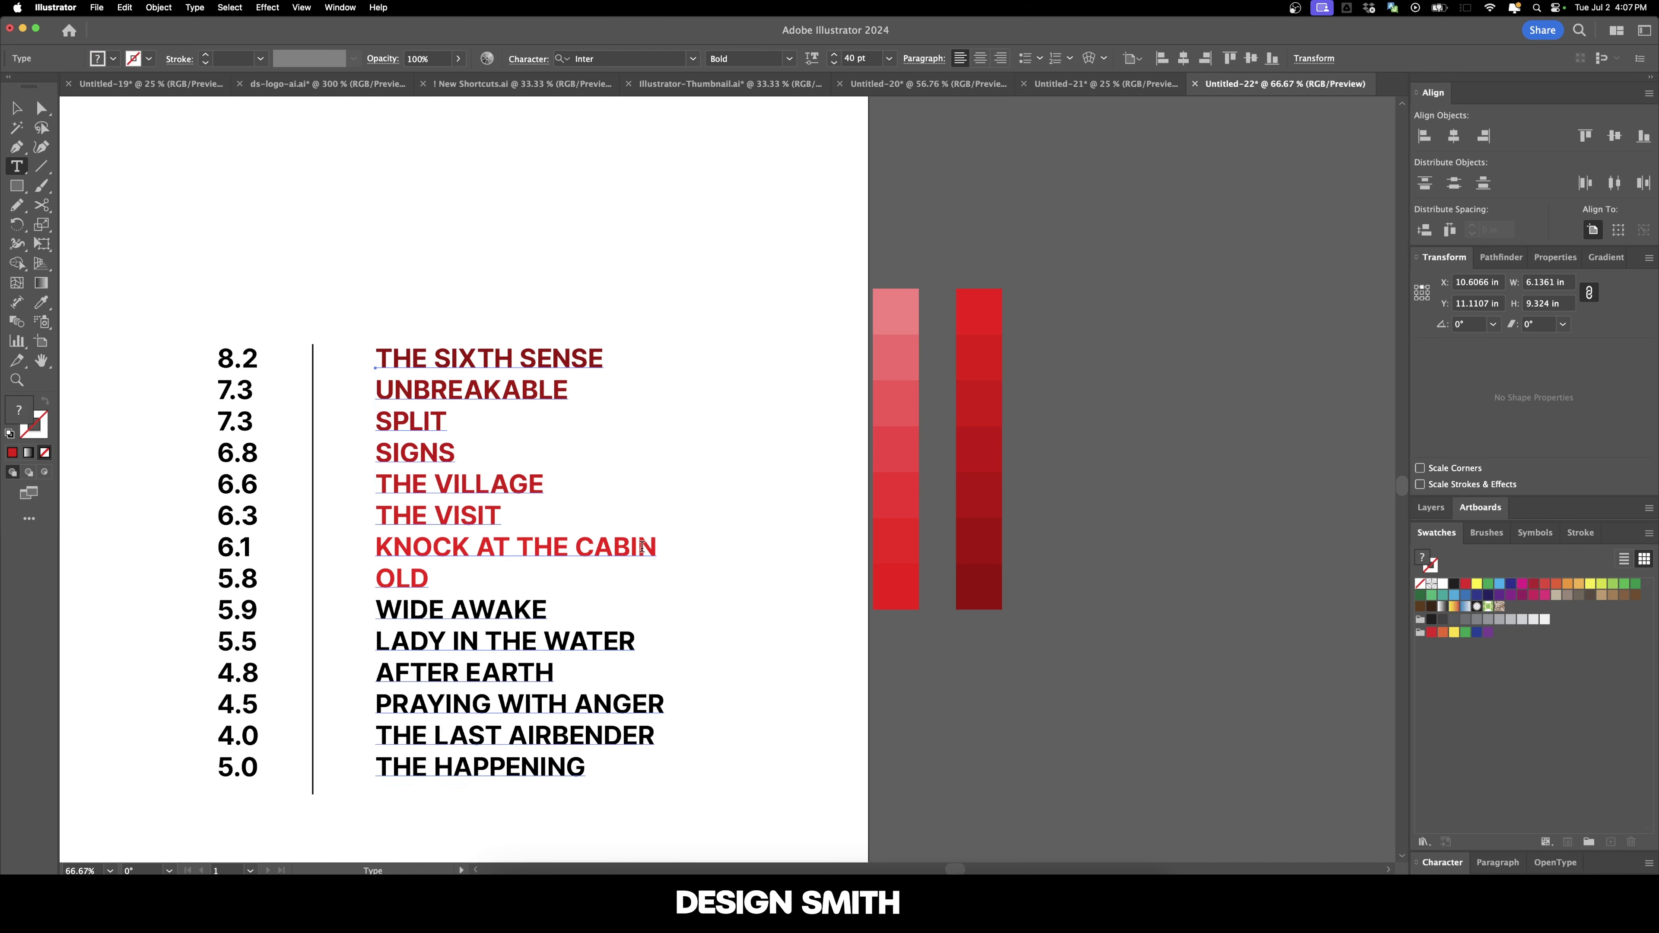
pyautogui.moveTo(657, 548); pyautogui.dragTo(450, 555)
pyautogui.click(41, 302)
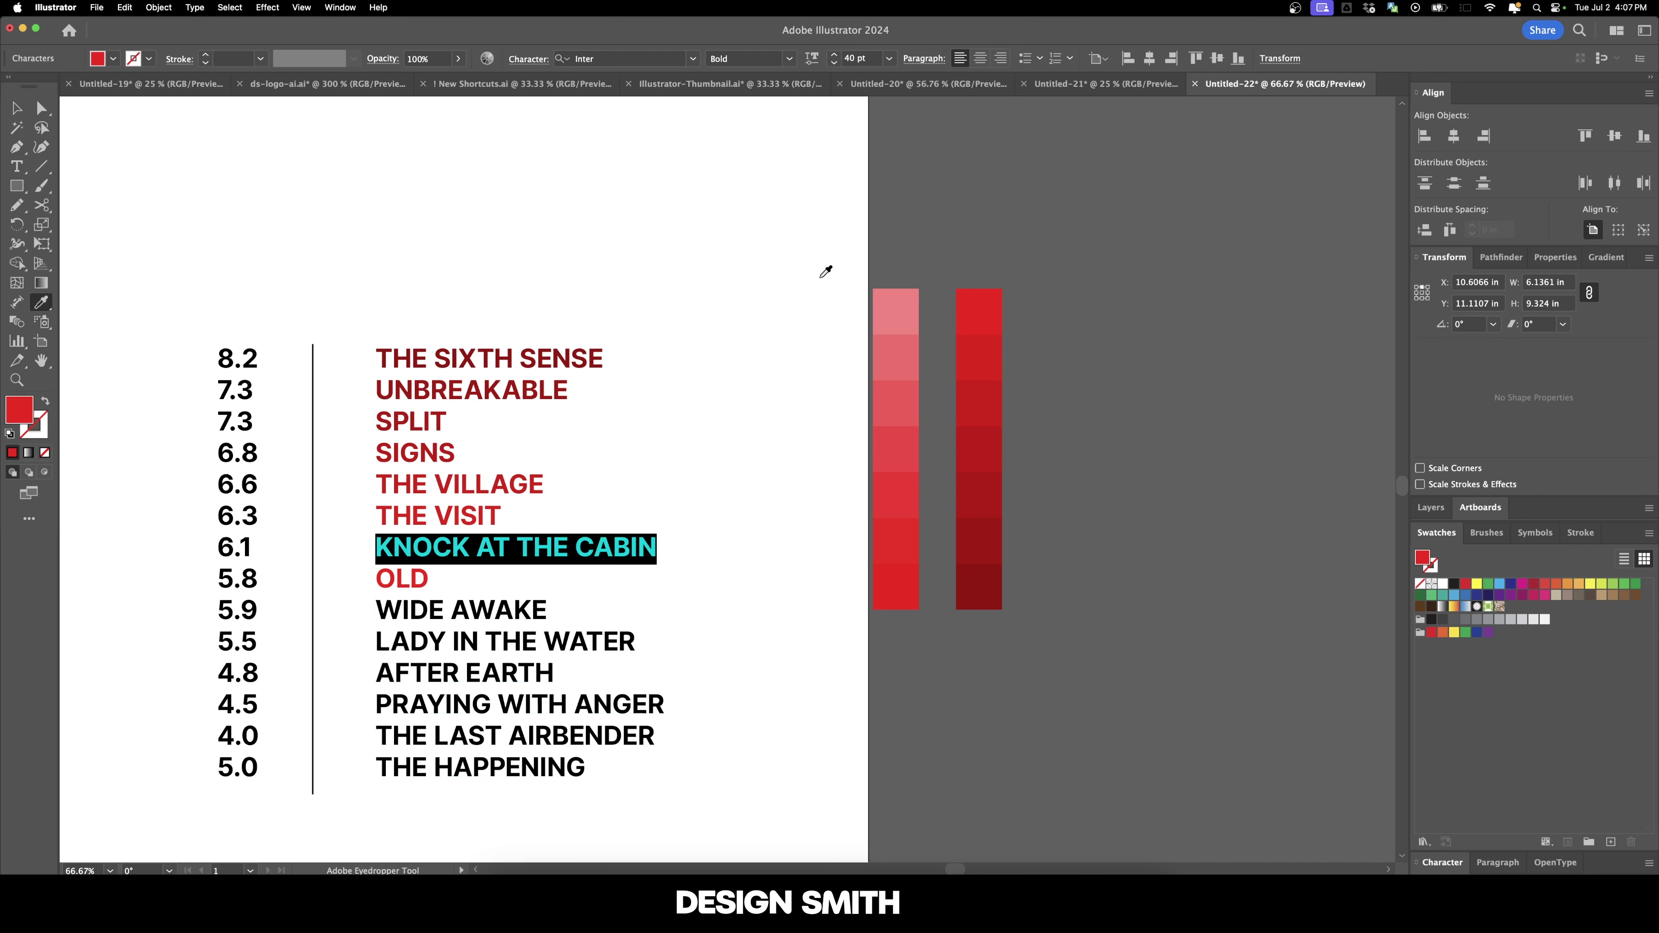
pyautogui.click(1000, 305)
pyautogui.press('t')
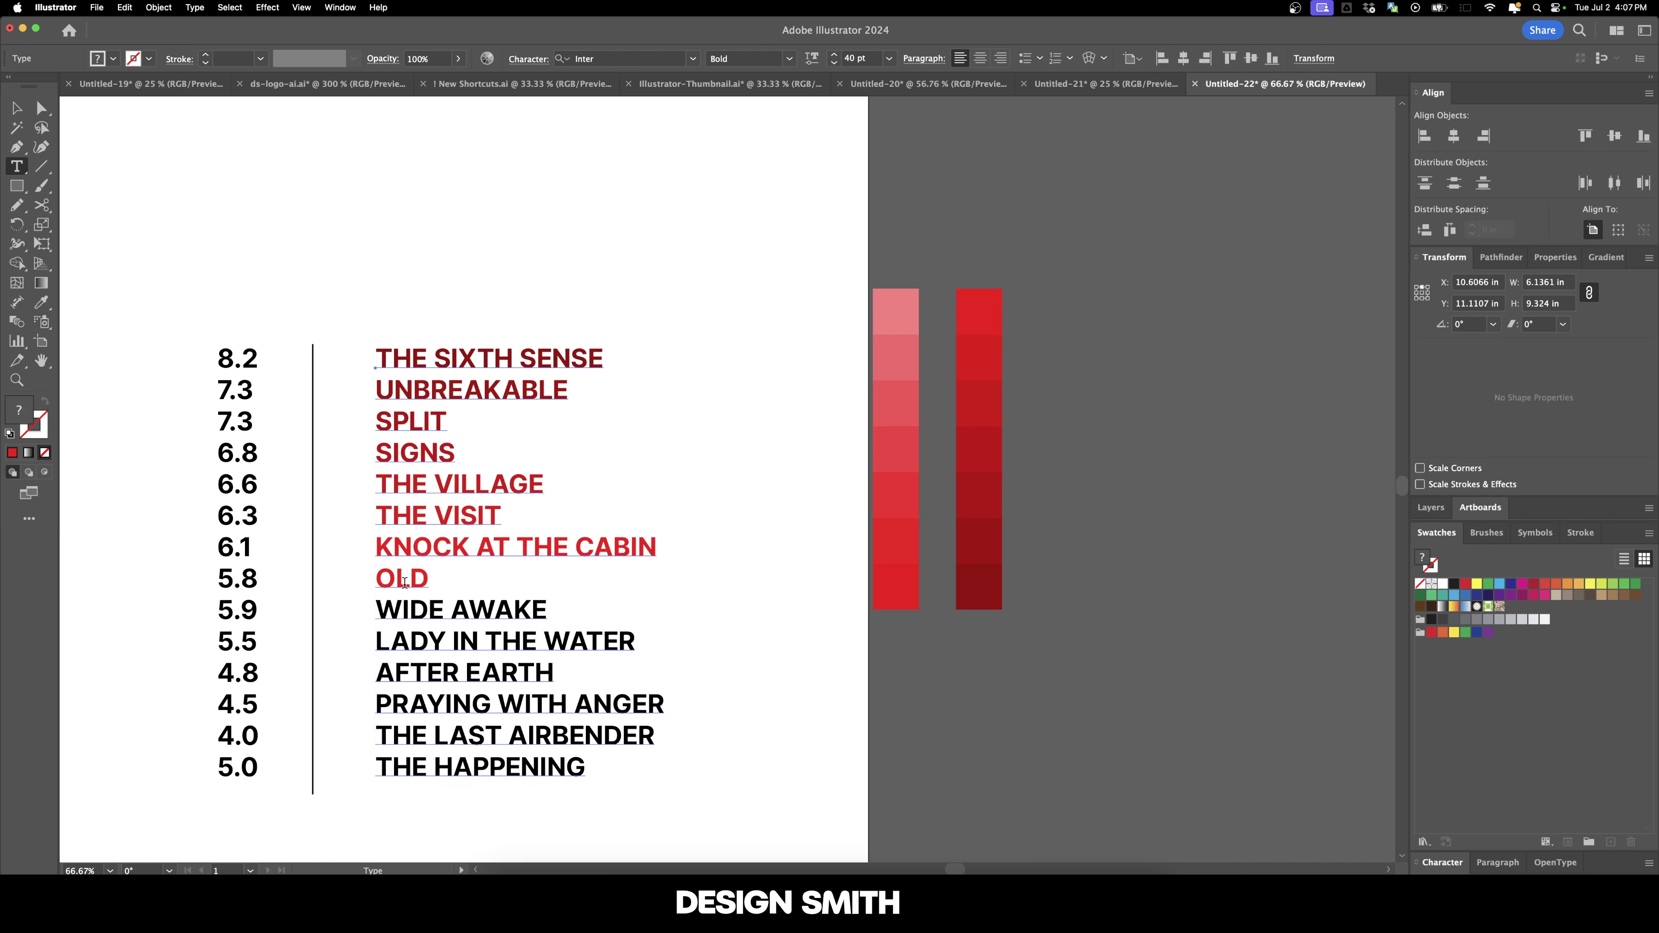
# Colour OLD, WIDE AWAKE and LADY IN THE WATER with progressively lighter reds.
pyautogui.moveTo(429, 580); pyautogui.dragTo(375, 579)
pyautogui.click(41, 305)
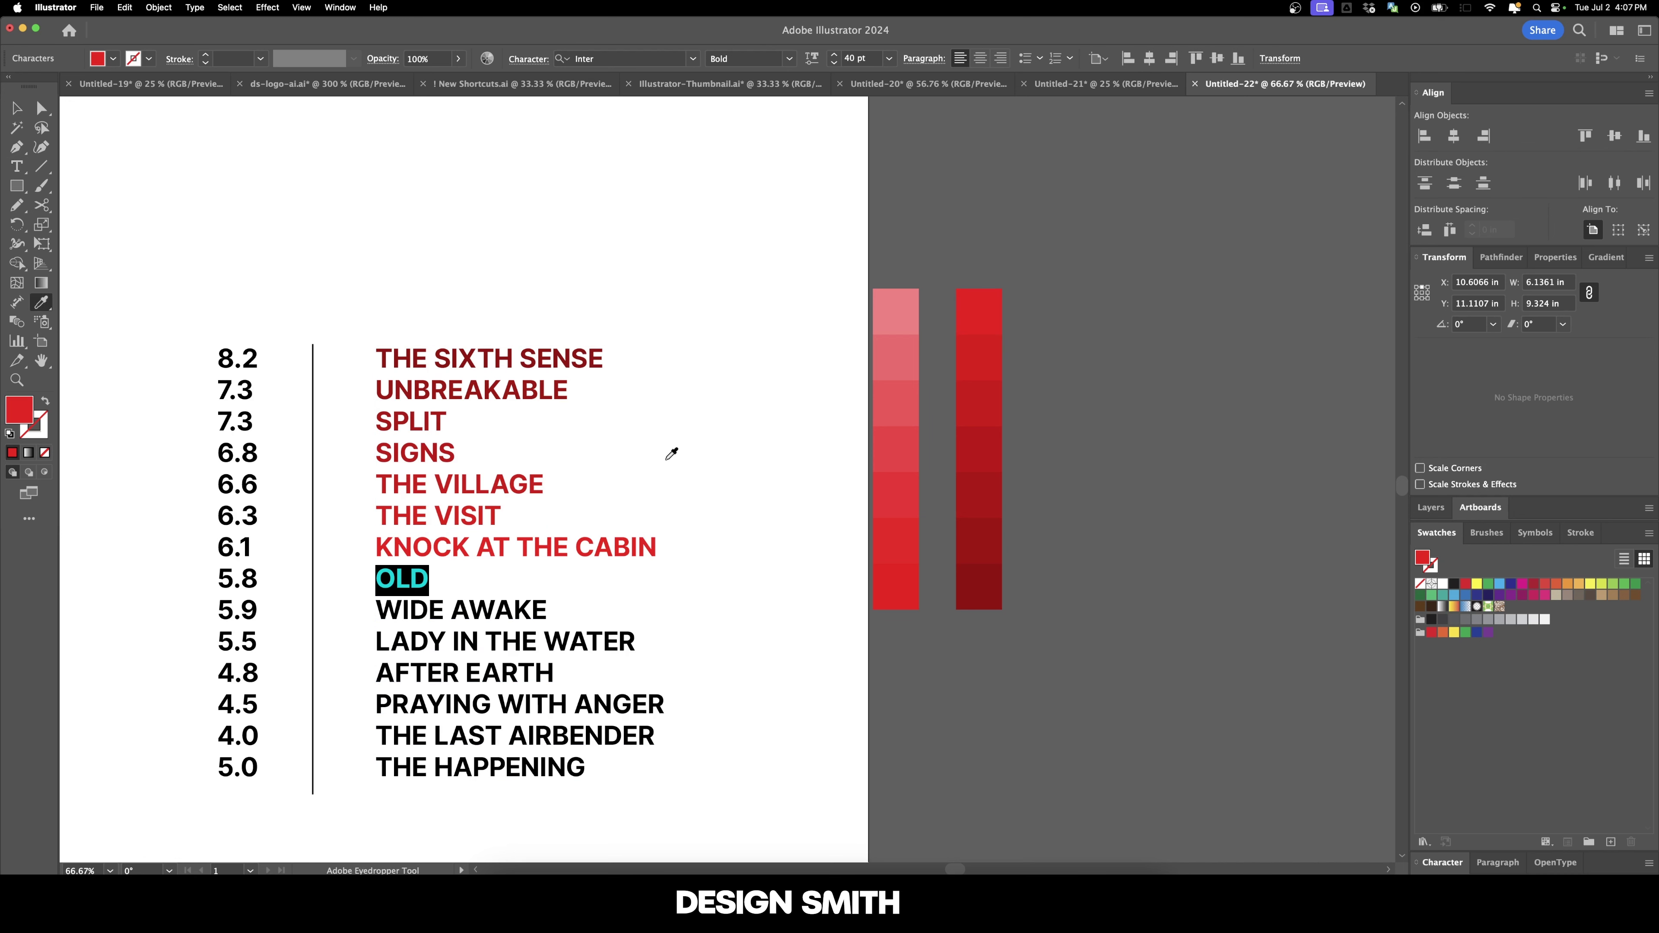
pyautogui.click(922, 587)
pyautogui.press('t')
pyautogui.moveTo(548, 611); pyautogui.dragTo(377, 611)
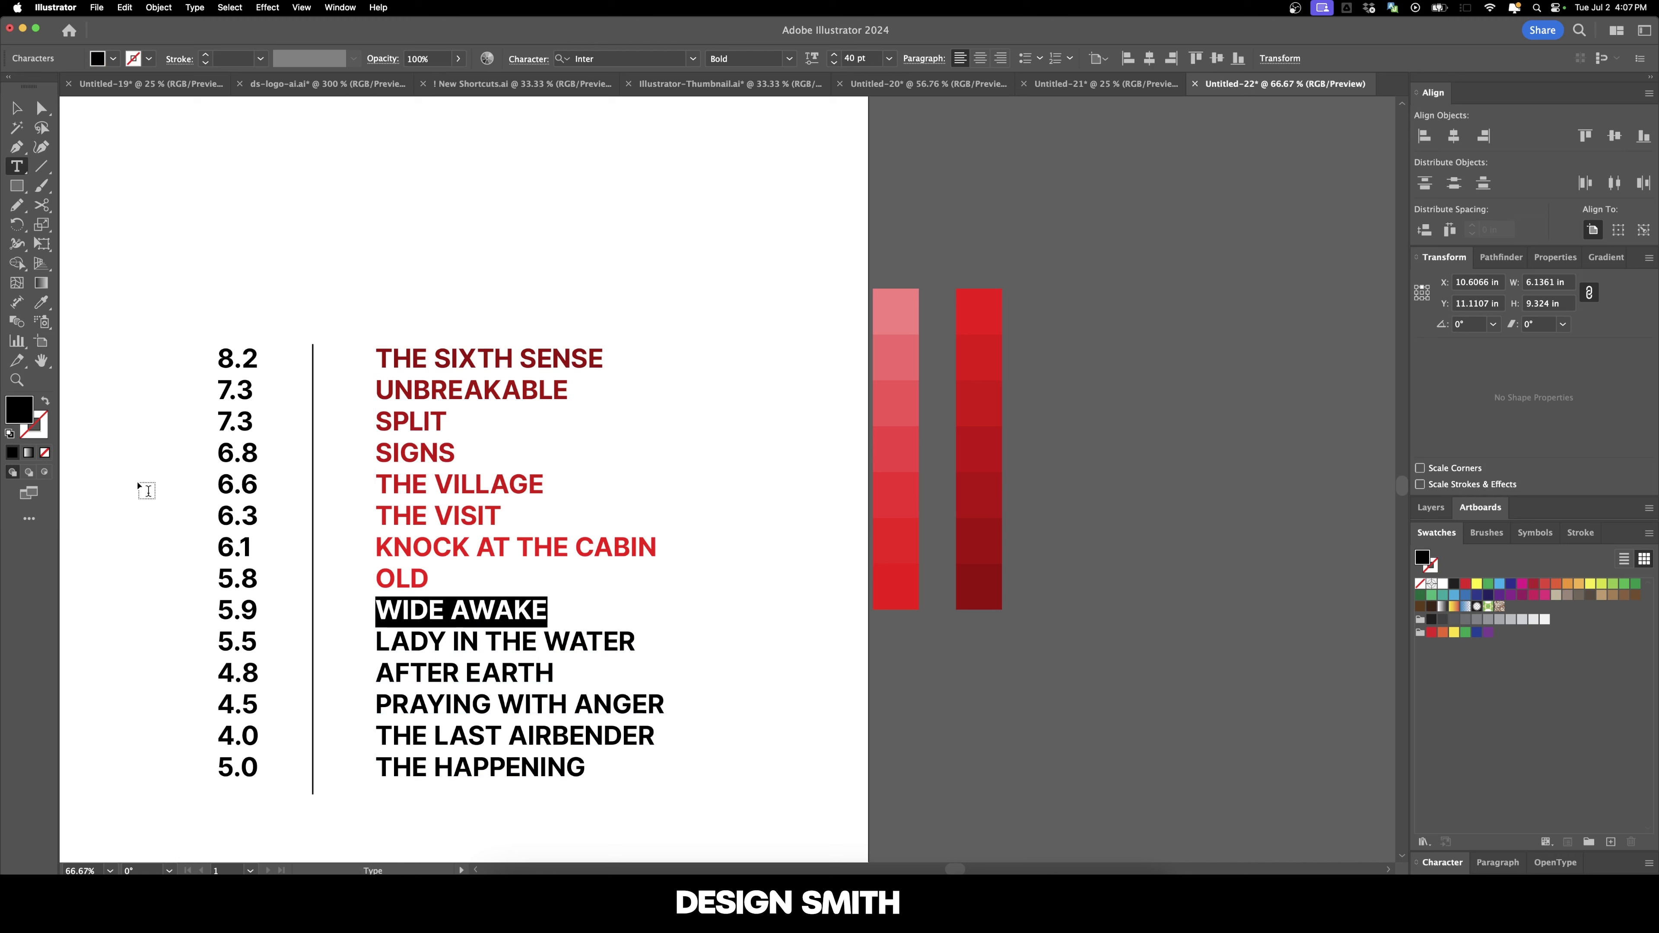
pyautogui.click(41, 302)
pyautogui.click(900, 532)
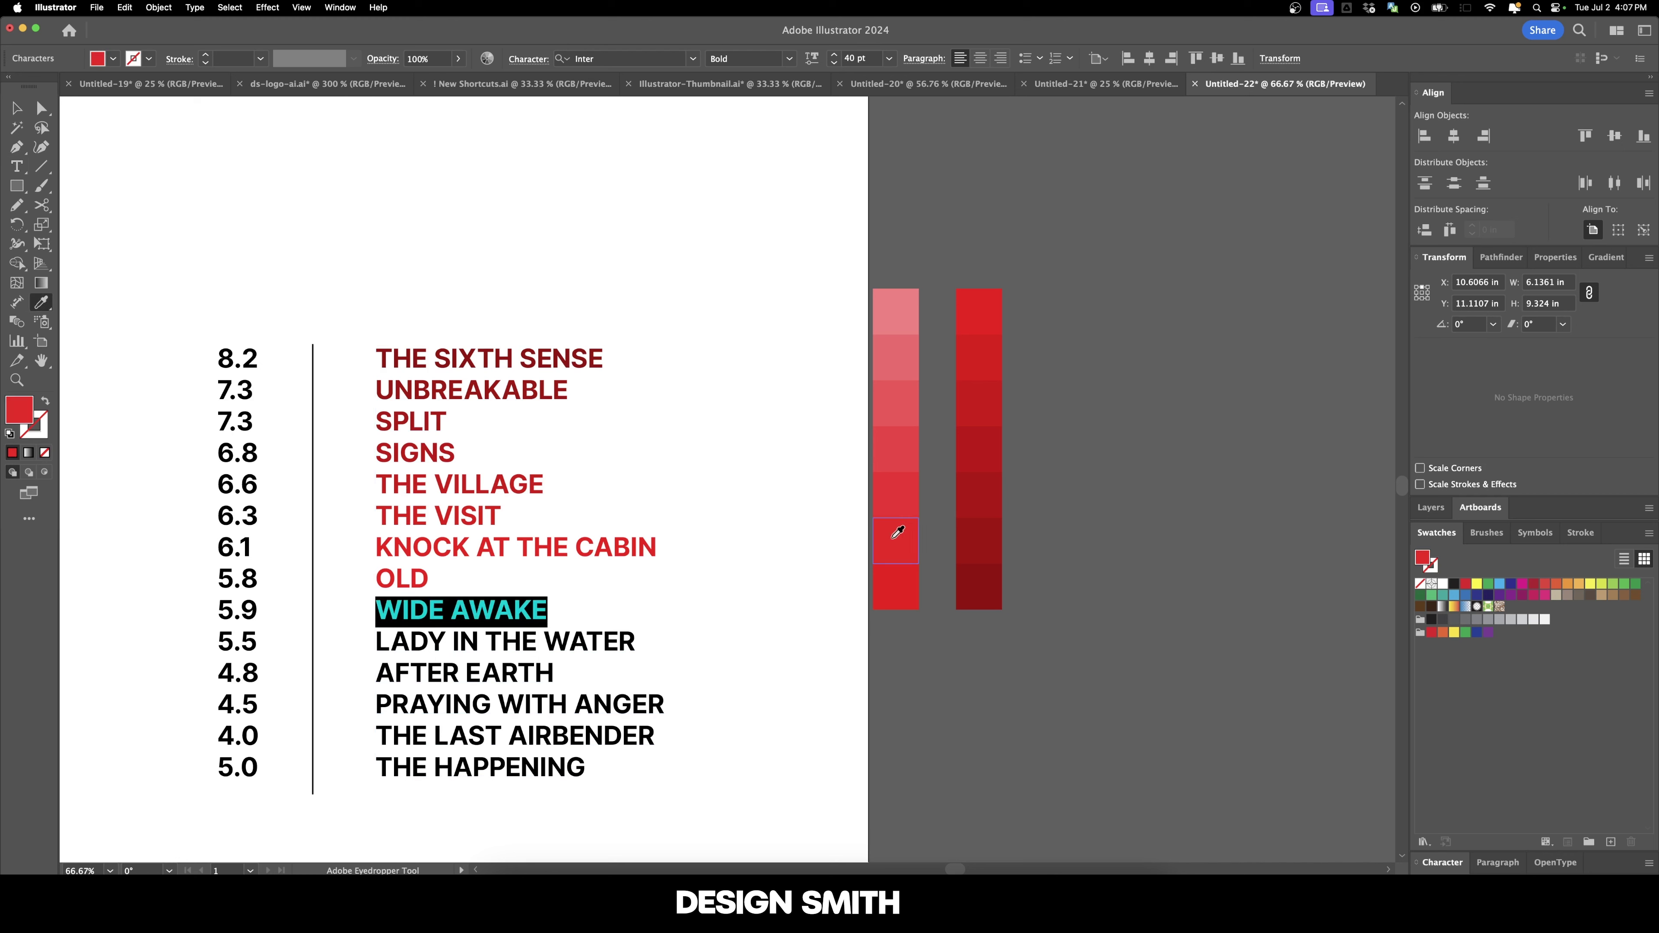
pyautogui.press('t')
pyautogui.moveTo(635, 643); pyautogui.dragTo(364, 649)
pyautogui.click(40, 302)
pyautogui.click(900, 485)
pyautogui.press('t')
# Colour AFTER EARTH, PRAYING WITH ANGER, THE LAST AIRBENDER and THE HAPPENING in fading pinks.
pyautogui.moveTo(555, 675); pyautogui.dragTo(366, 676)
pyautogui.click(41, 302)
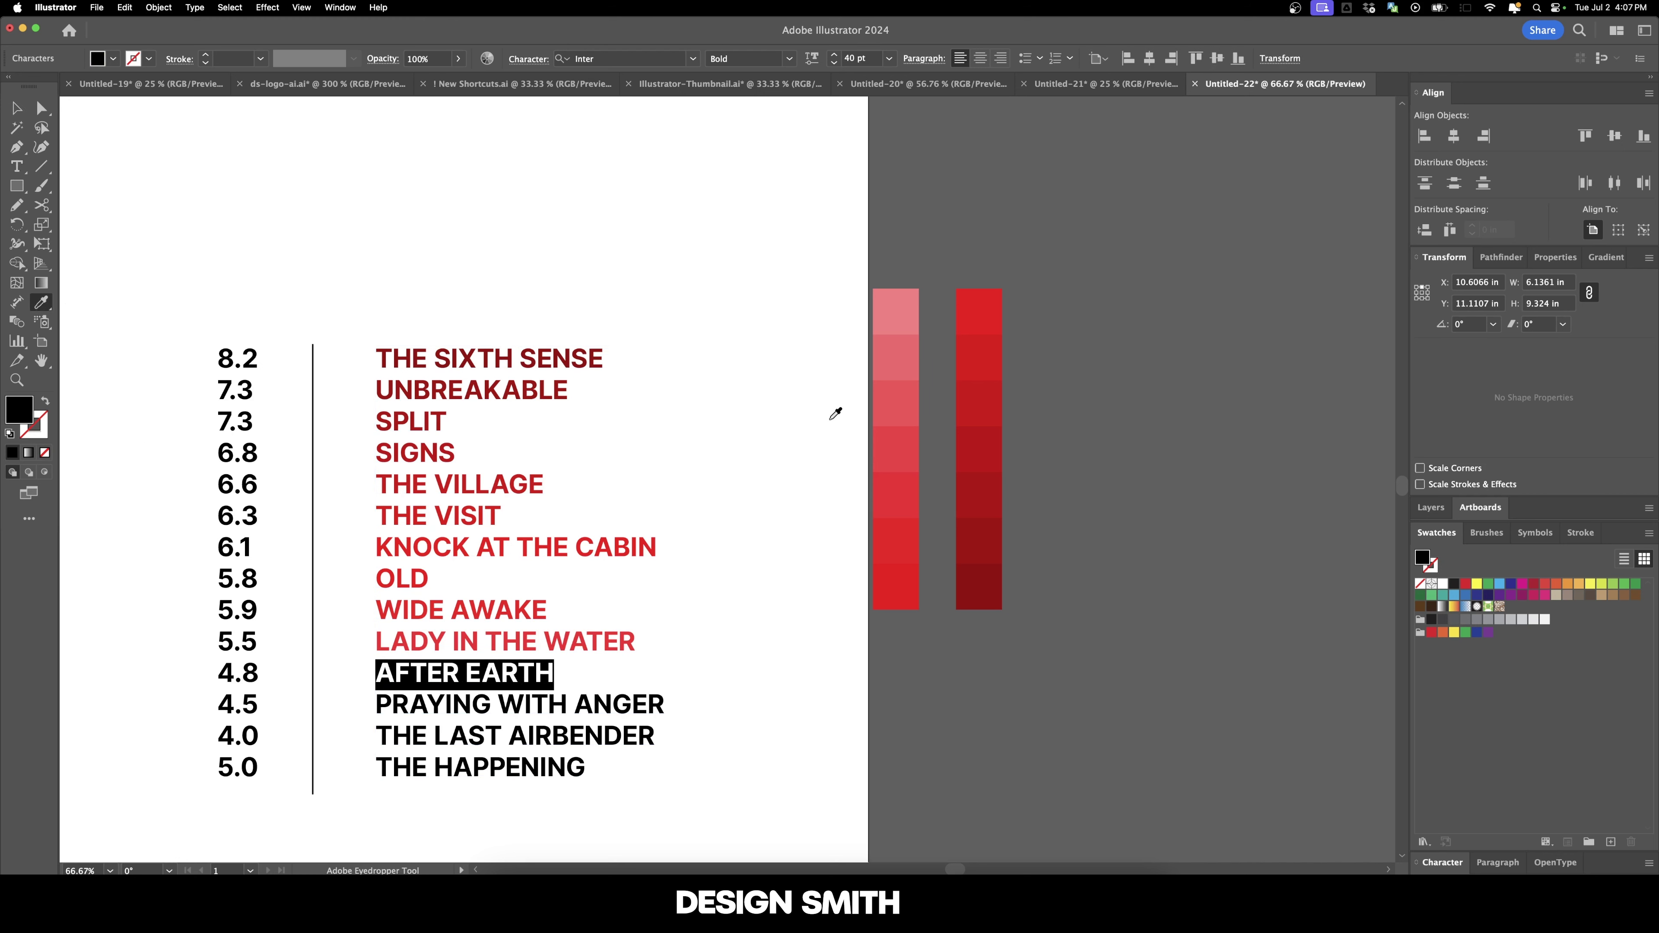
pyautogui.click(911, 448)
pyautogui.press('t')
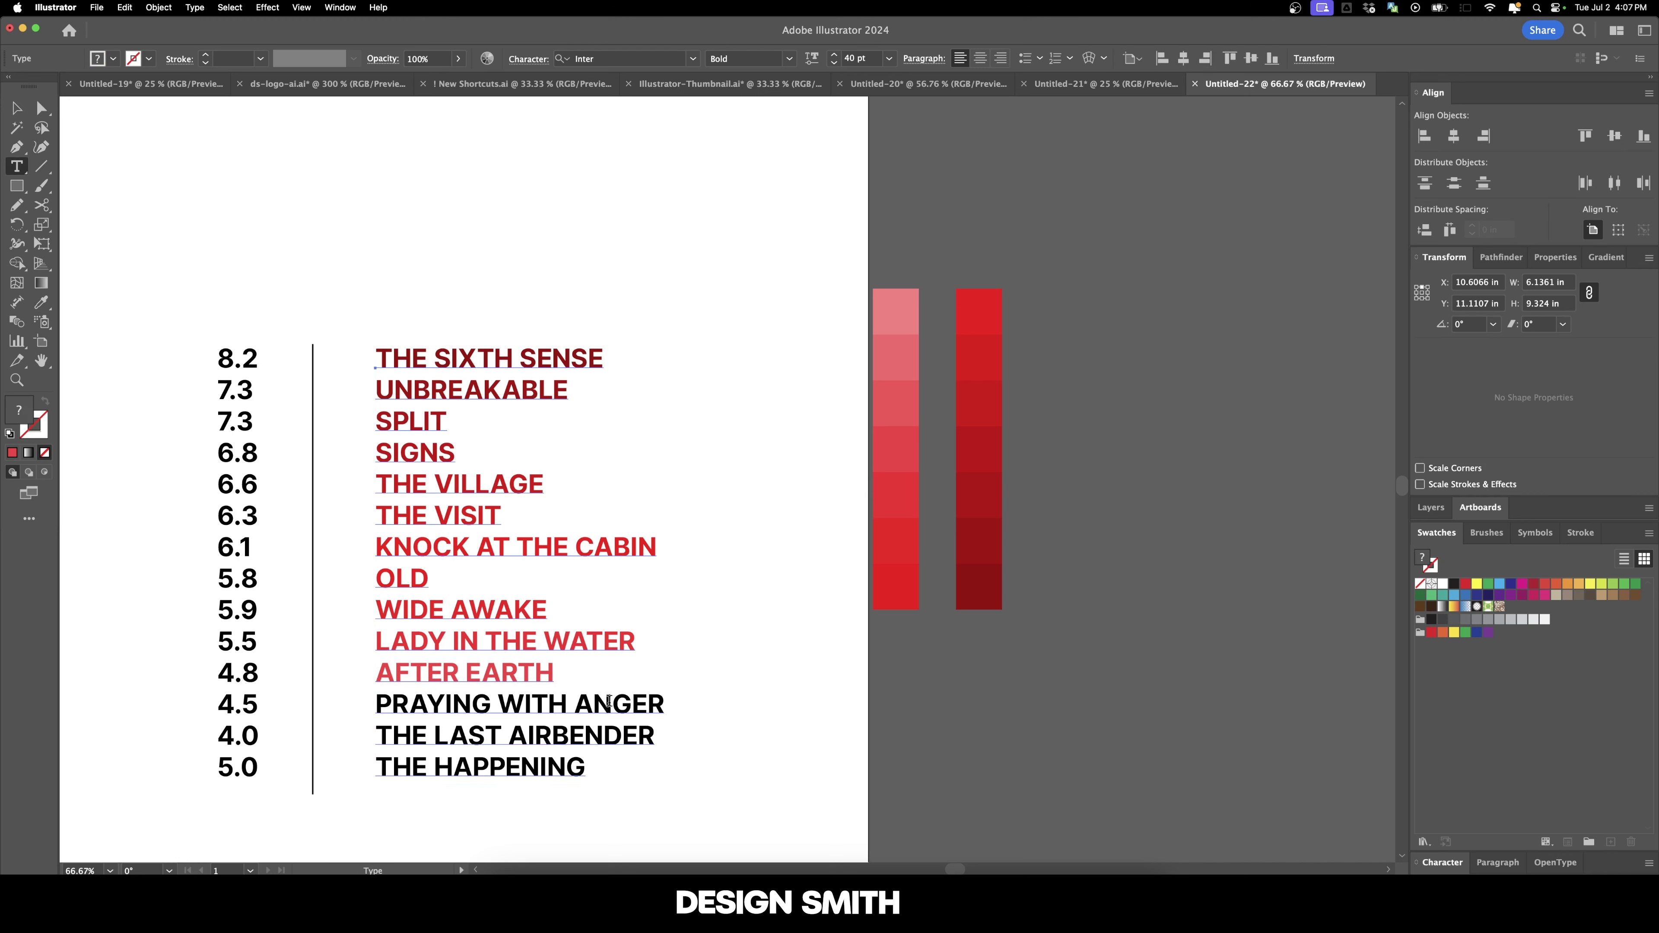
pyautogui.tripleClick(456, 709)
pyautogui.click(41, 302)
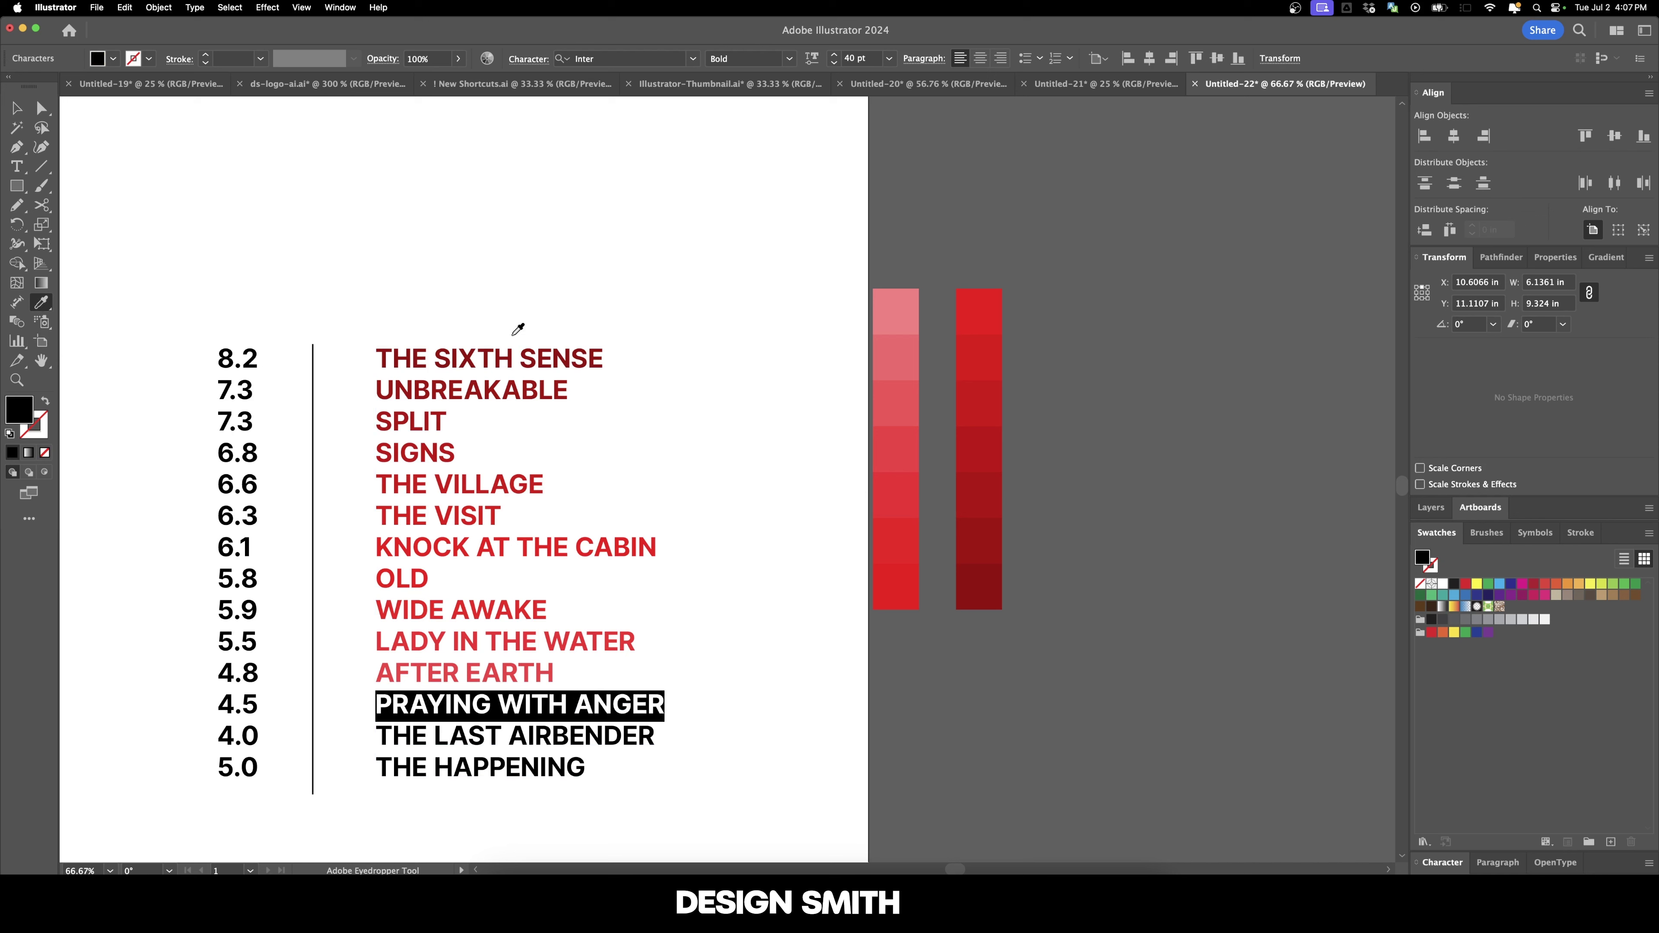
pyautogui.click(895, 409)
pyautogui.press('t')
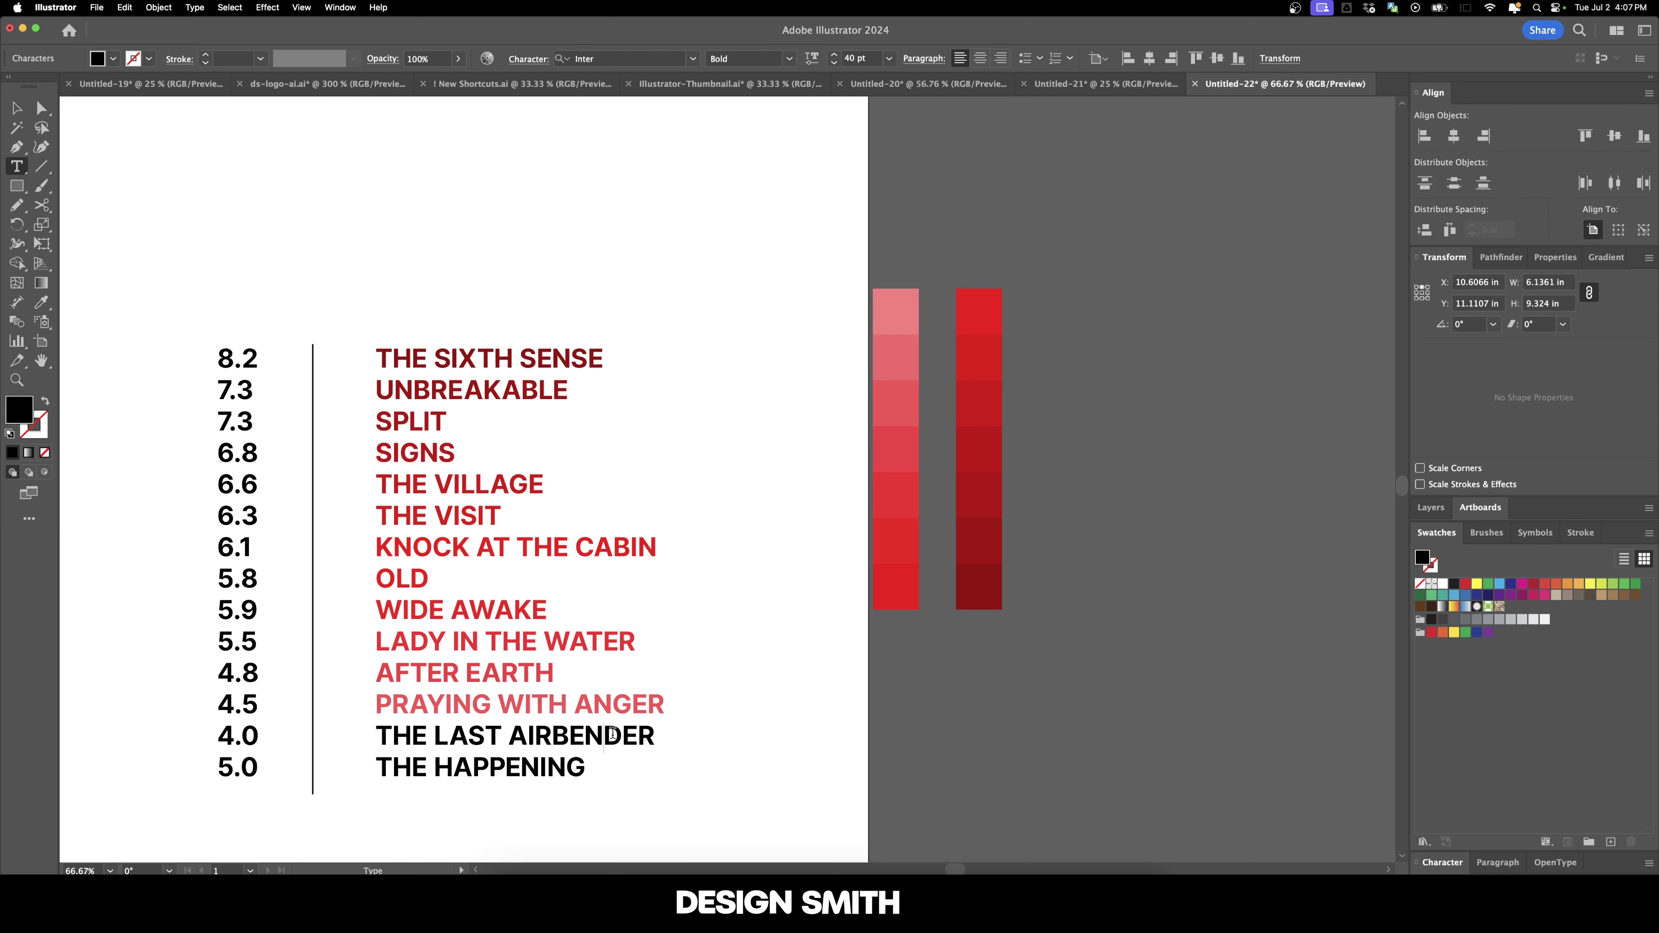
pyautogui.moveTo(655, 737); pyautogui.dragTo(400, 737)
pyautogui.click(40, 303)
pyautogui.click(905, 337)
pyautogui.press('t')
pyautogui.moveTo(586, 768); pyautogui.dragTo(410, 762)
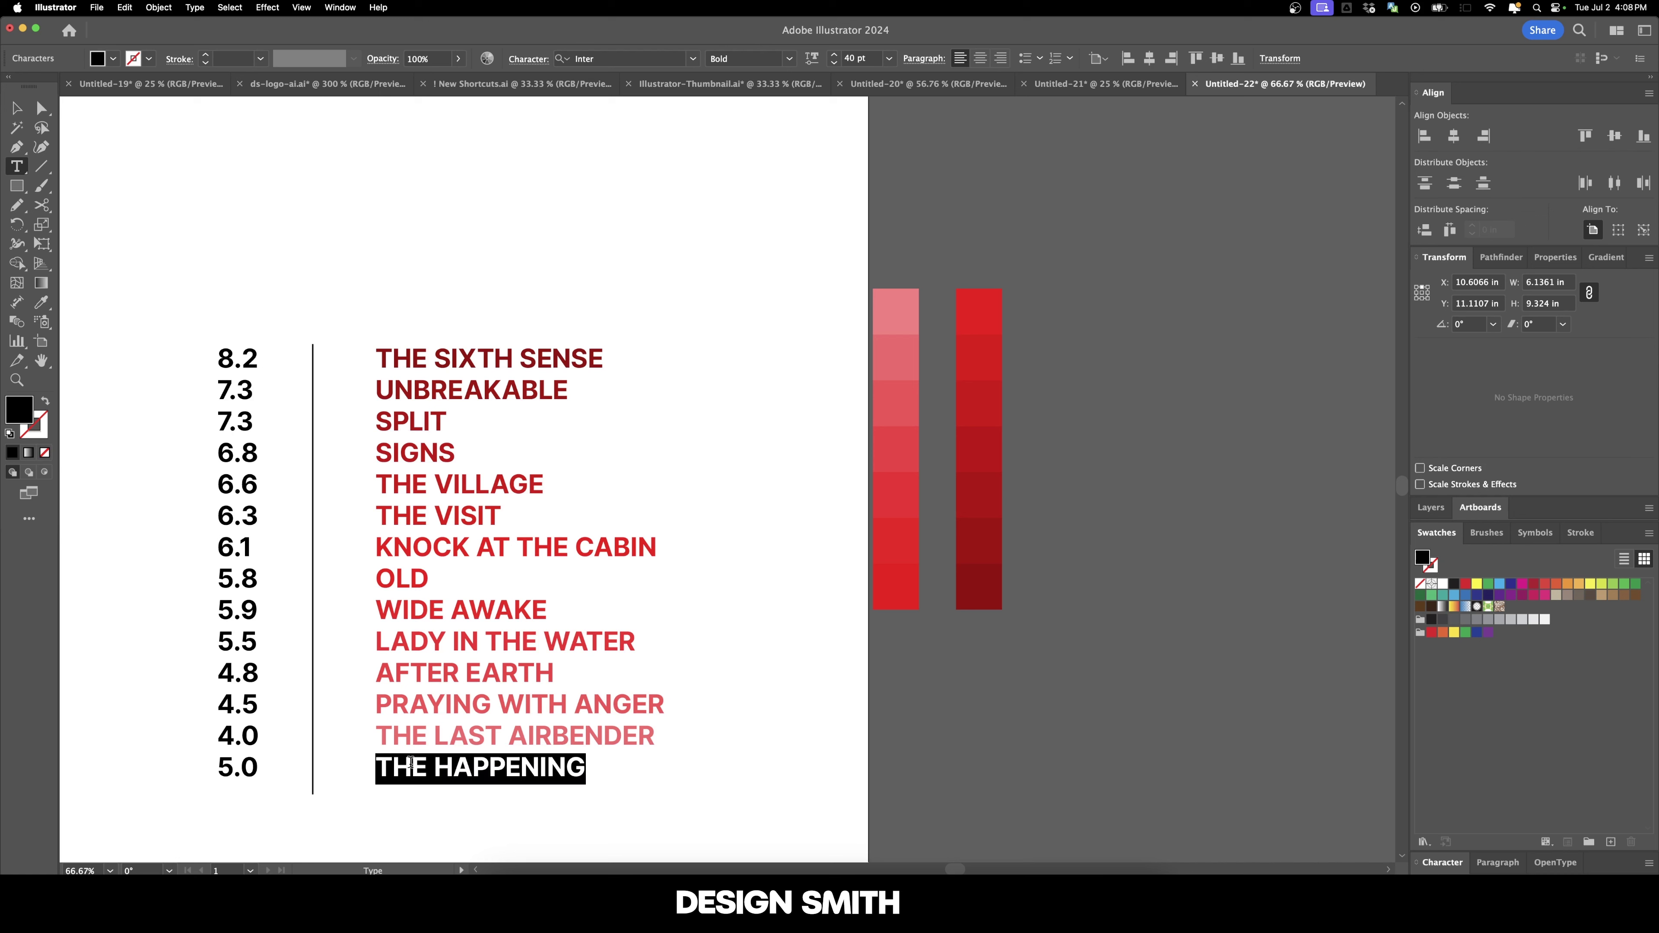
pyautogui.click(38, 302)
pyautogui.click(908, 318)
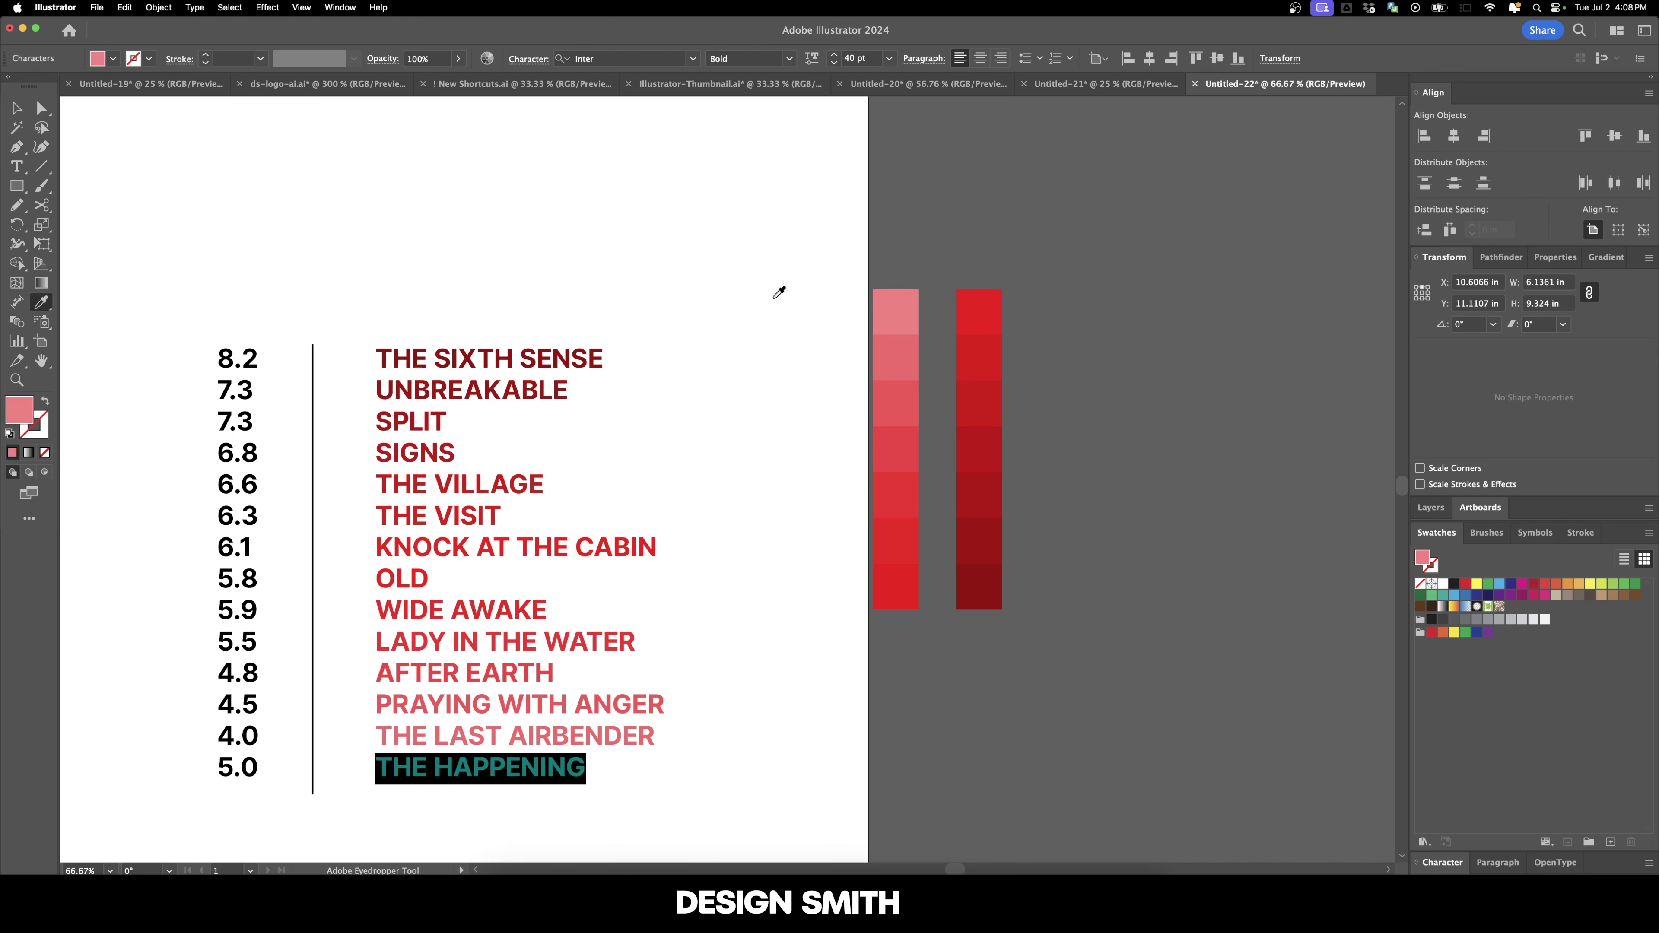
# Duplicate the coloured titles block to the left of the rating numbers.
pyautogui.press('v')
pyautogui.click(555, 296)
pyautogui.moveTo(552, 297); pyautogui.dragTo(937, 249)
pyautogui.click(921, 312)
pyautogui.moveTo(923, 317); pyautogui.dragTo(502, 318)
# In the copied block, replace the first three titles with the ratings 8.2, 7 and 7.3.
pyautogui.press('t')
pyautogui.click(501, 314)
pyautogui.tripleClick(354, 316)
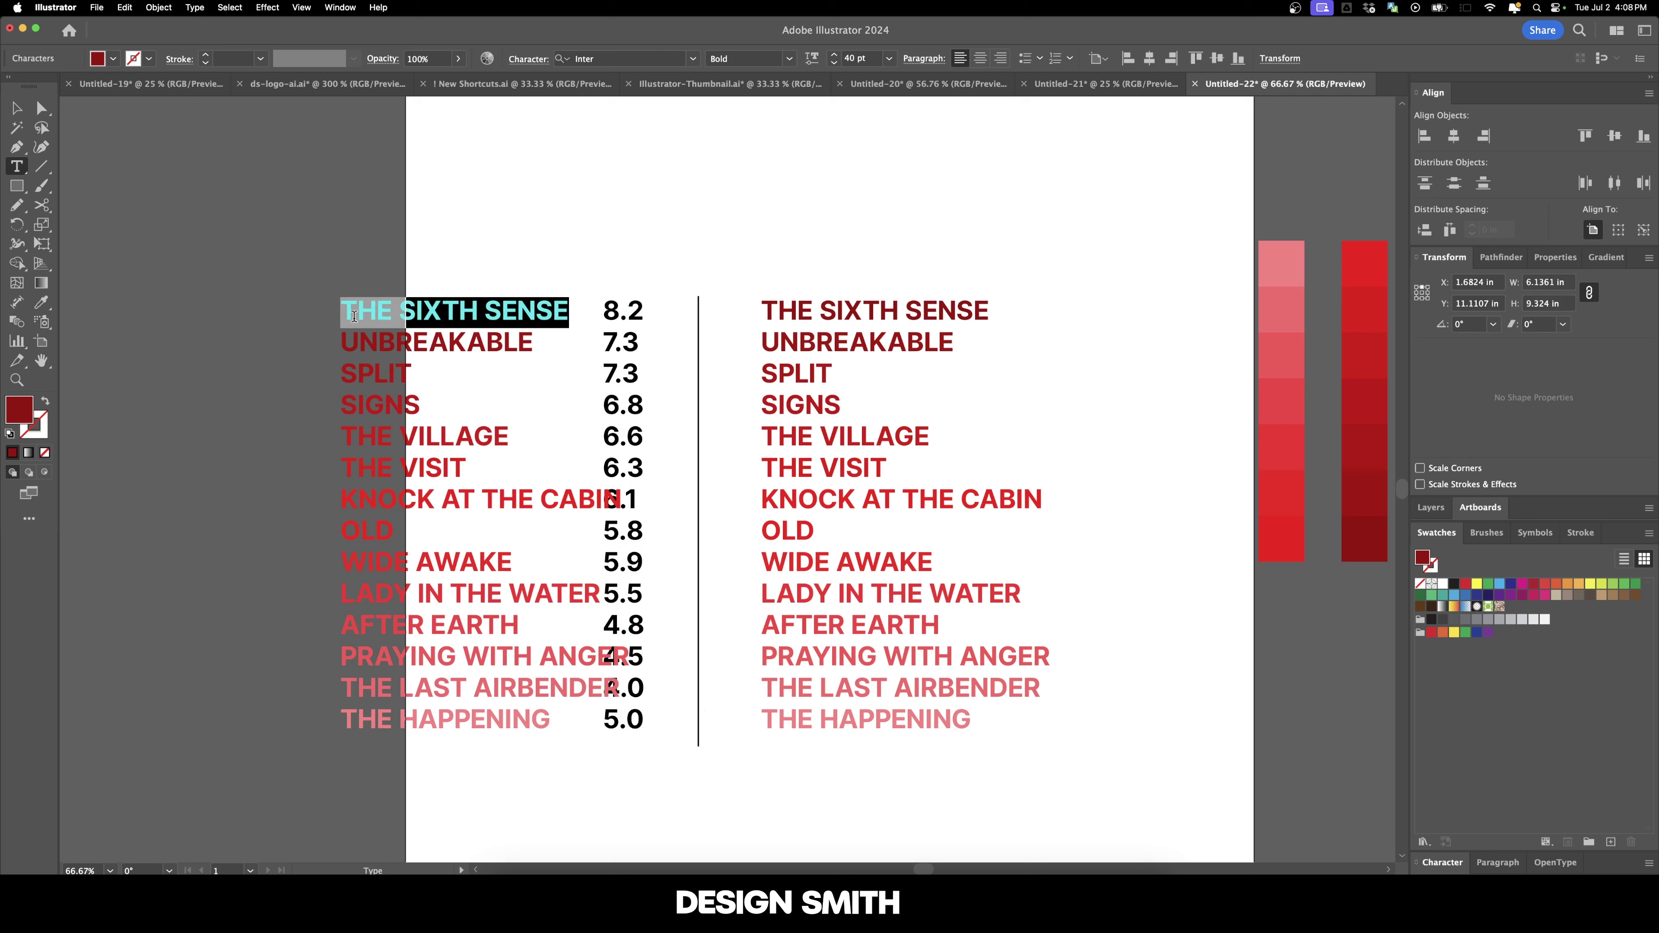
pyautogui.write('8.2')
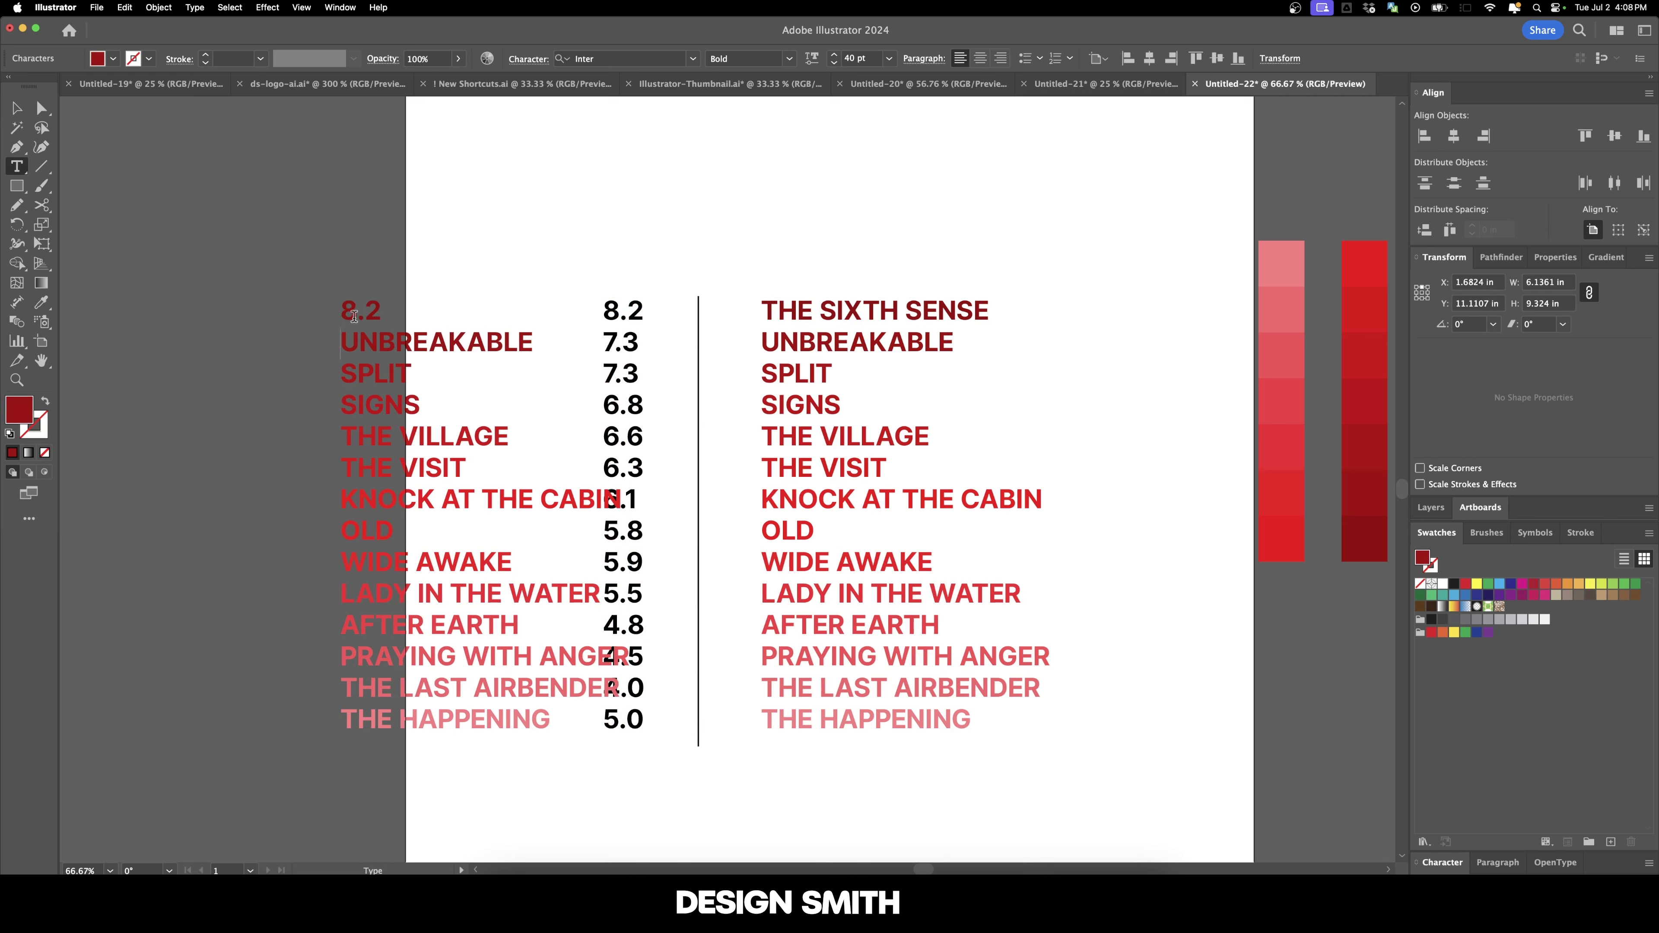
pyautogui.hotkey('shift', 'Down')
pyautogui.write('7')
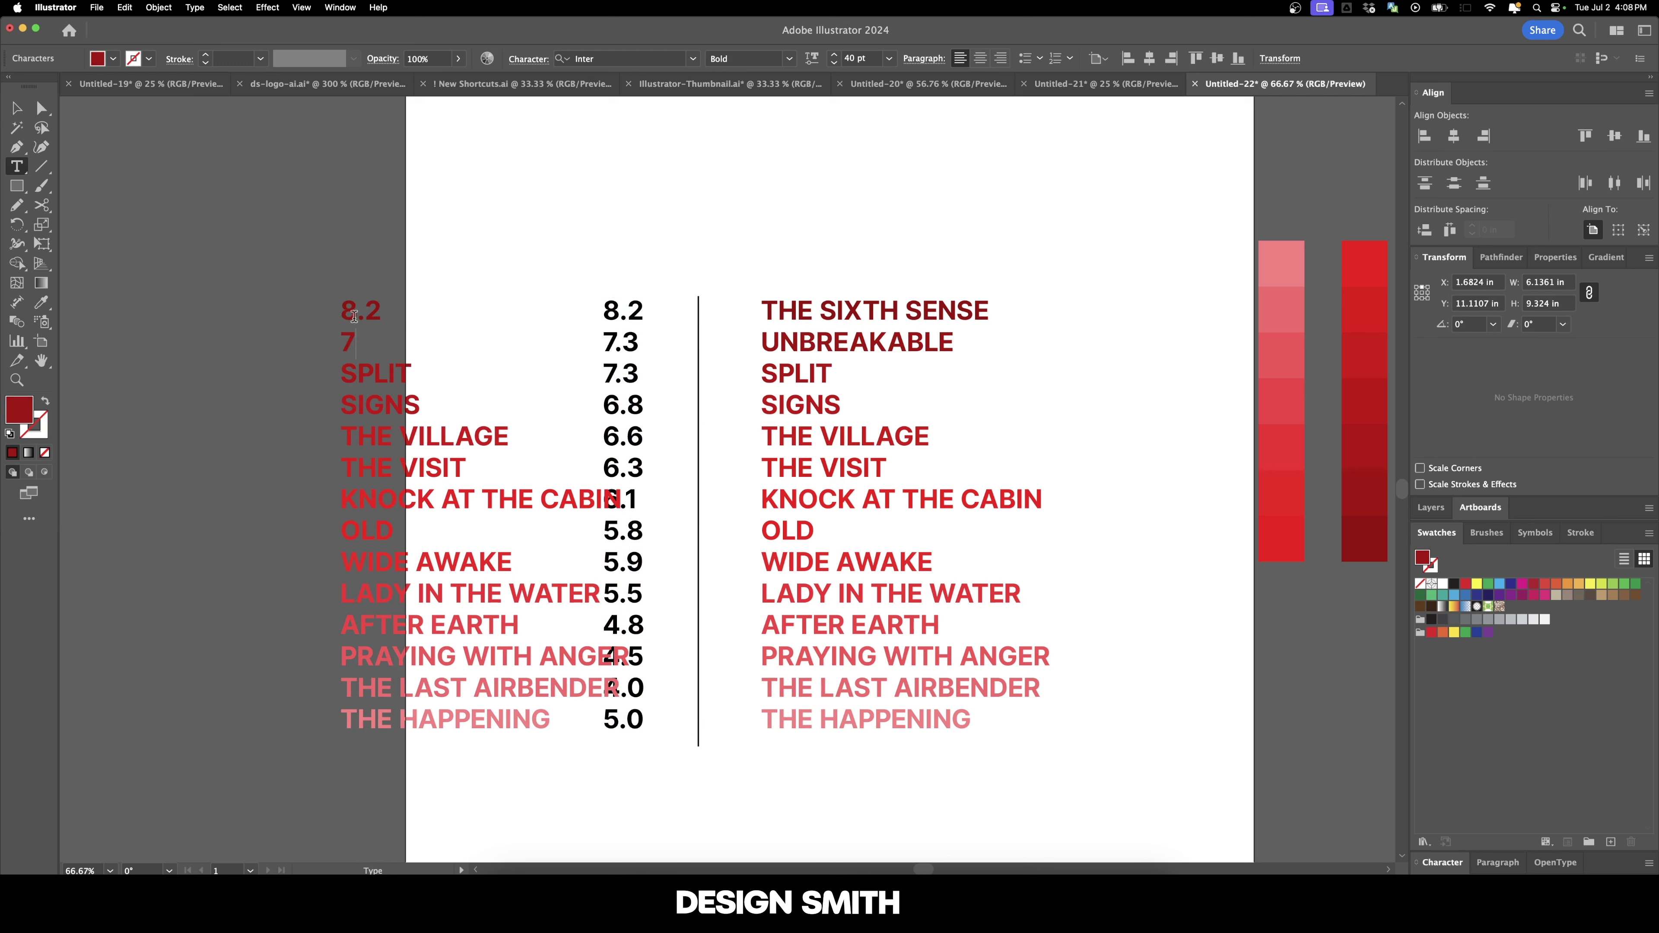
pyautogui.hotkey('shift', 'Down')
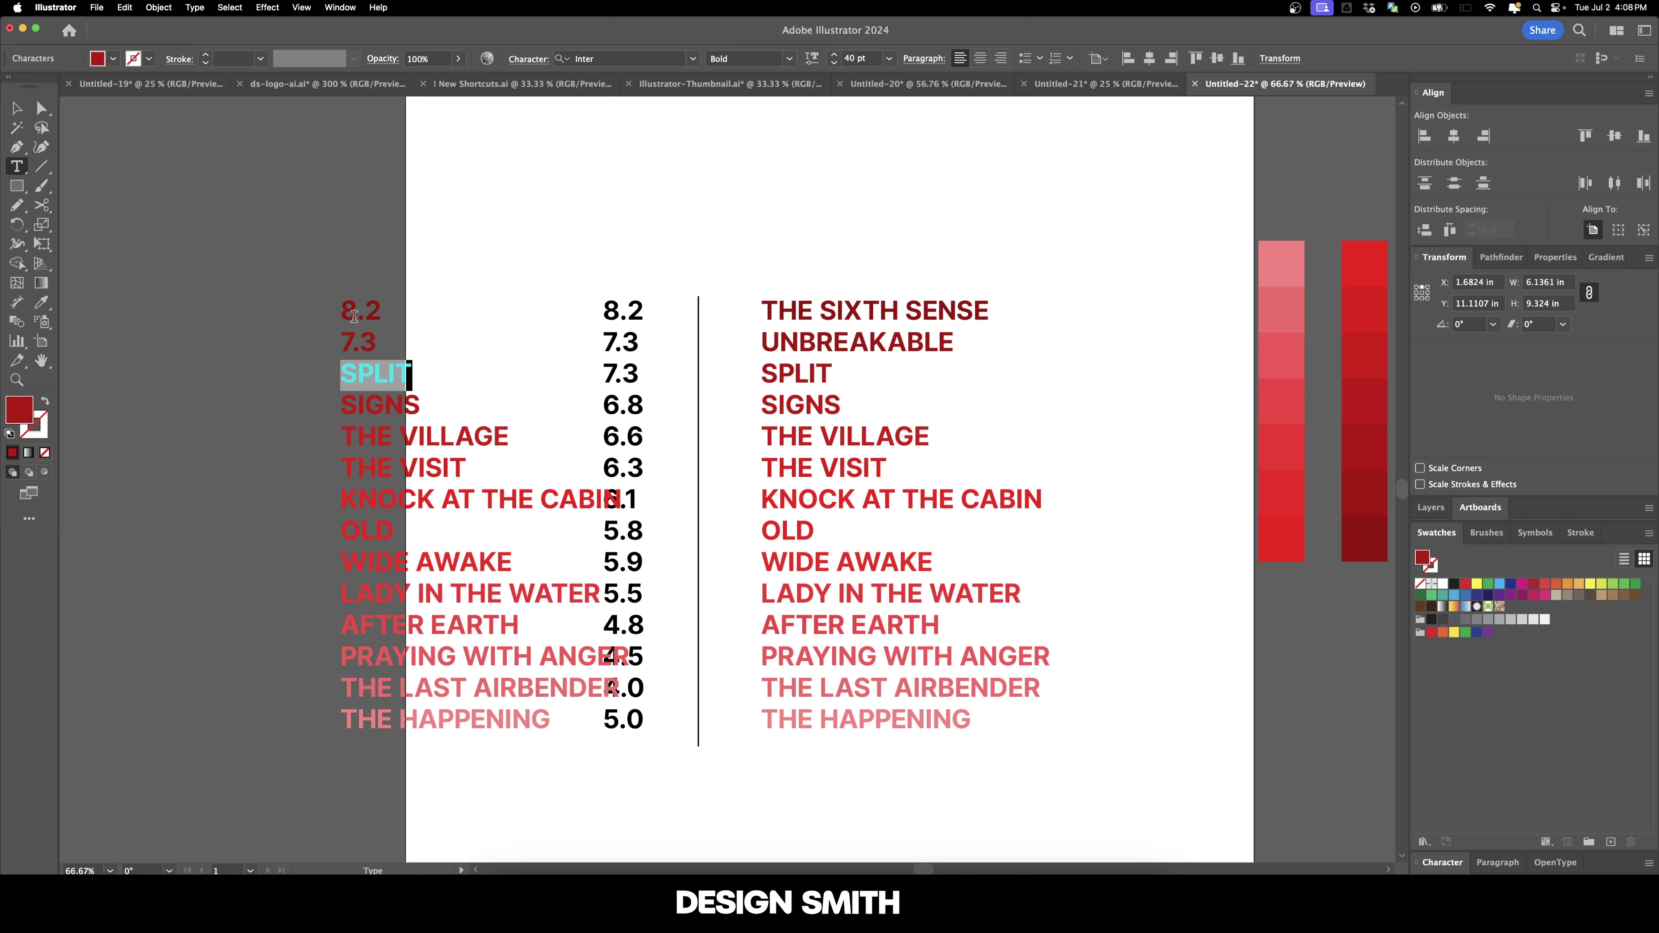
pyautogui.write('7')
pyautogui.press('Return')
pyautogui.write('3')
pyautogui.press('BackSpace')
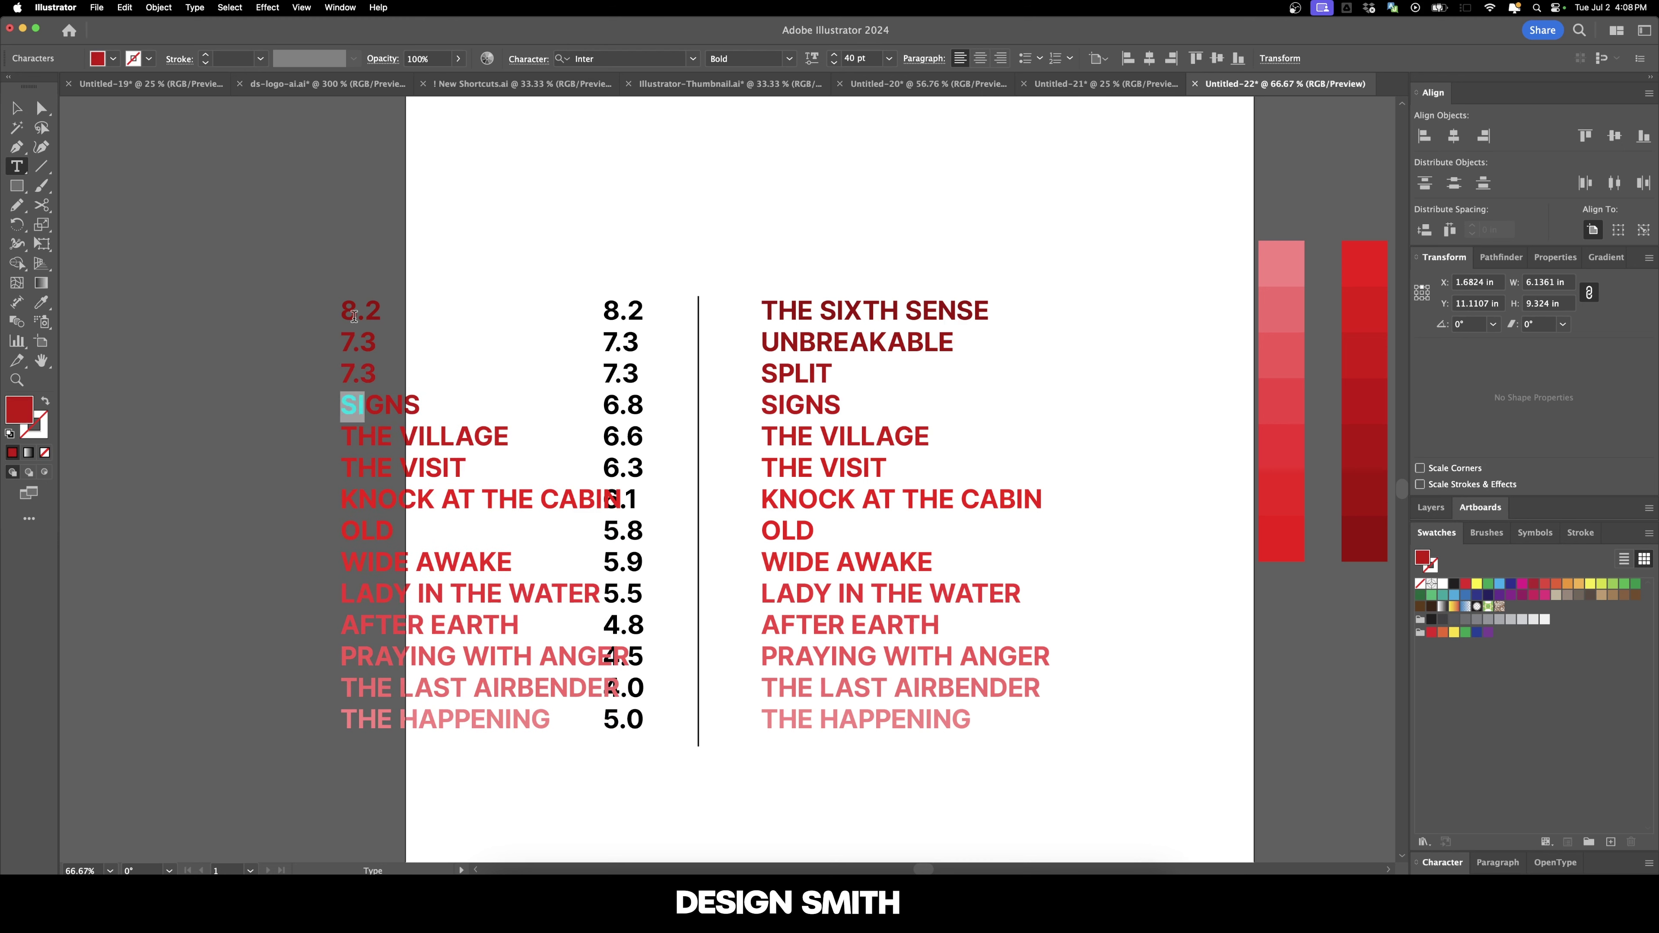
# Replace SIGNS through KNOCK AT THE CABIN with the ratings 6, 6, 6.3 and 6.1.
pyautogui.hotkey('shift', 'Right')
pyautogui.hotkey('shift', 'Right')
pyautogui.hotkey('shift', 'Right')
pyautogui.write('6')
pyautogui.hotkey('shift', 'Right')
pyautogui.hotkey('shift', 'Right')
pyautogui.hotkey('shift', 'Right')
pyautogui.hotkey('shift', 'Right')
pyautogui.hotkey('shift', 'Right')
pyautogui.hotkey('shift', 'Right')
pyautogui.hotkey('shift', 'Right')
pyautogui.hotkey('shift', 'Right')
pyautogui.hotkey('shift', 'Right')
pyautogui.hotkey('shift', 'Right')
pyautogui.hotkey('shift', 'Right')
pyautogui.hotkey('shift', 'Right')
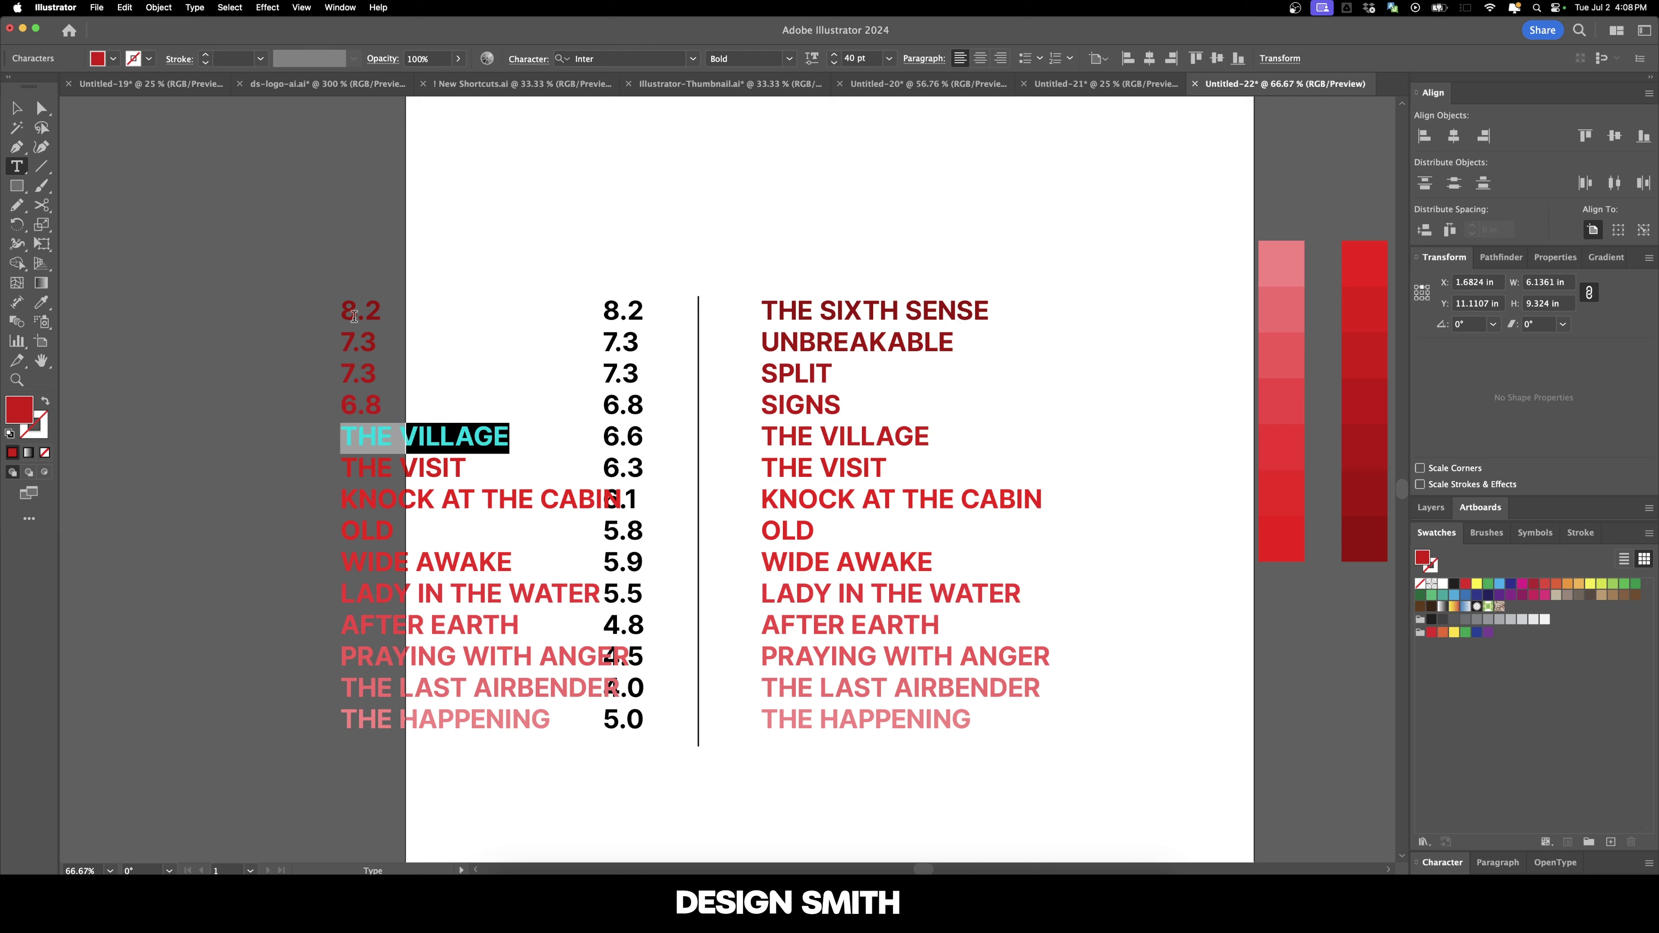
pyautogui.write('6.6')
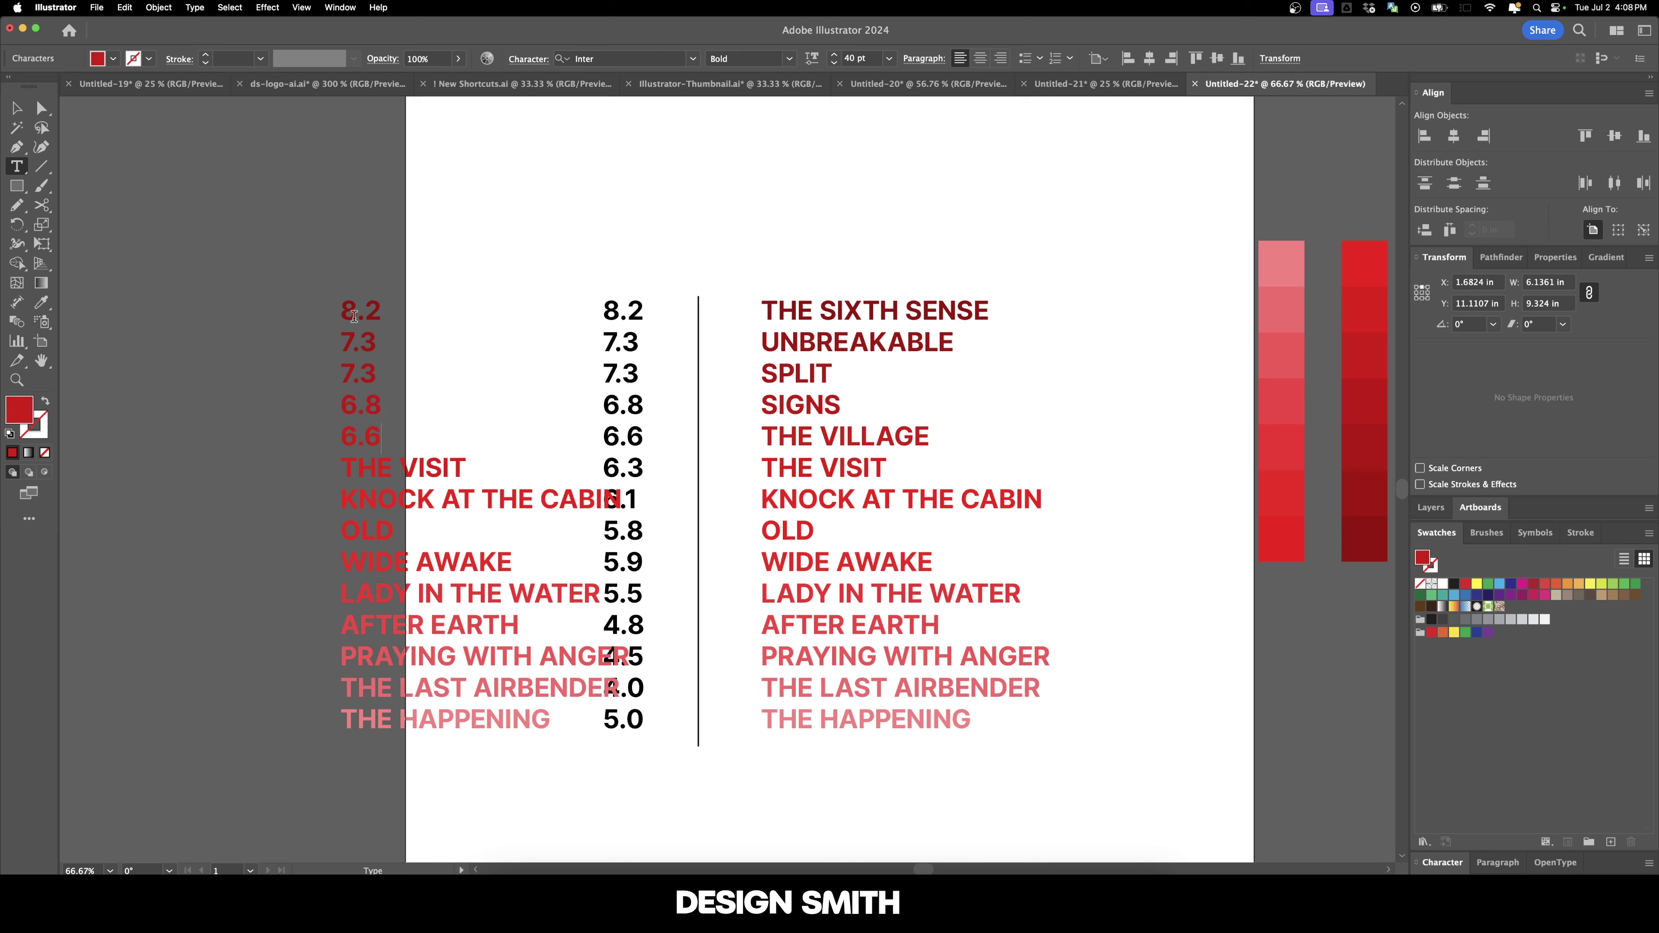
pyautogui.hotkey('shift', 'Right')
pyautogui.hotkey('shift', 'Right')
pyautogui.hotkey('shift', 'Right')
pyautogui.hotkey('shift', 'Right')
pyautogui.hotkey('shift', 'Right')
pyautogui.hotkey('shift', 'Right')
pyautogui.hotkey('shift', 'Right')
pyautogui.hotkey('shift', 'Right')
pyautogui.hotkey('shift', 'Right')
pyautogui.hotkey('shift', 'Right')
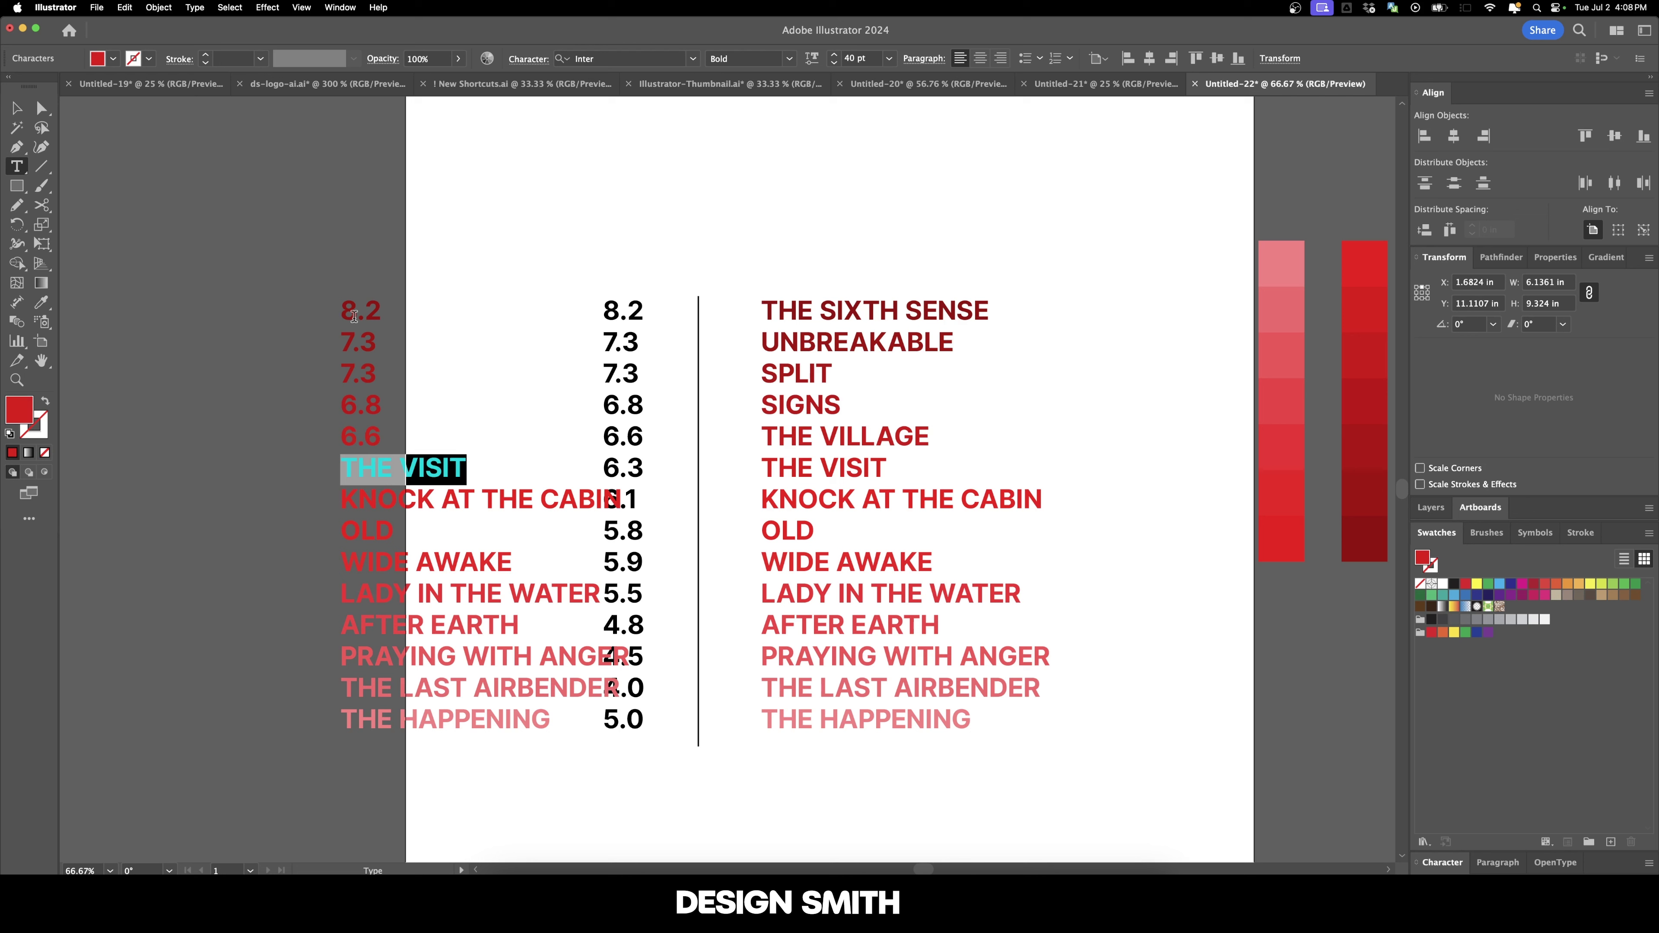
pyautogui.write('6.3')
pyautogui.hotkey('shift', 'Right')
pyautogui.hotkey('shift', 'Right')
pyautogui.hotkey('shift', 'Right')
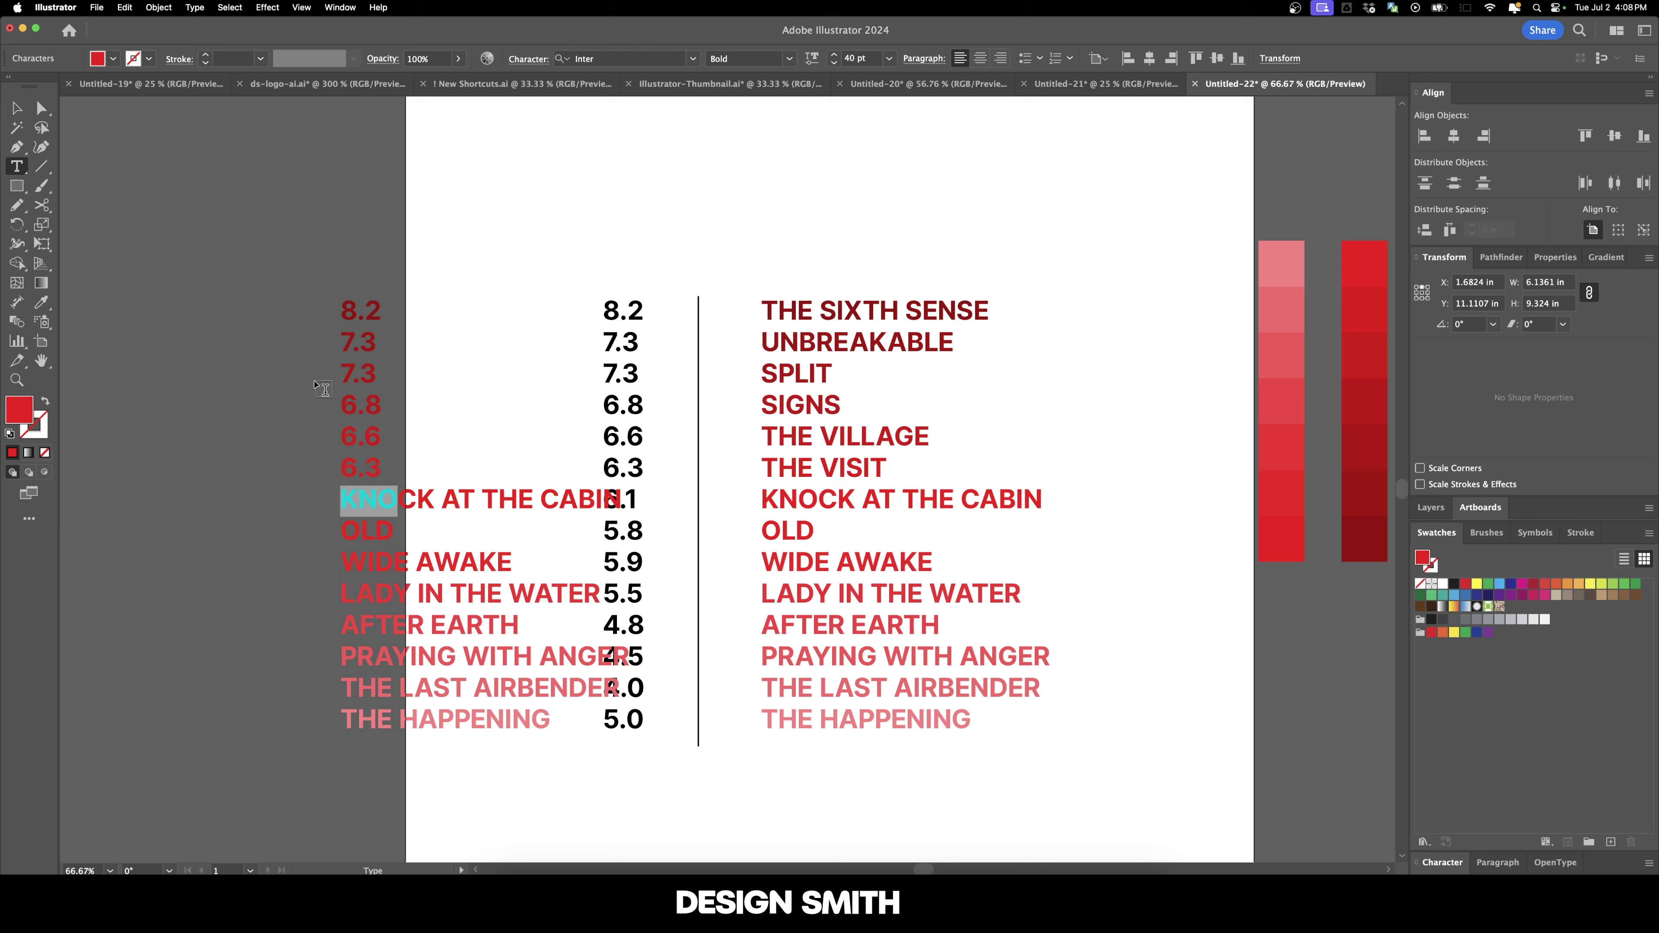
pyautogui.hotkey('shift', 'Right')
pyautogui.hotkey('shift', 'Right')
pyautogui.hotkey('shift', 'Right')
pyautogui.hotkey('shift', 'Right')
pyautogui.hotkey('shift', 'Right')
pyautogui.hotkey('shift', 'Right')
pyautogui.hotkey('shift', 'Right')
pyautogui.hotkey('shift', 'Right')
pyautogui.hotkey('shift', 'Right')
pyautogui.hotkey('shift', 'Right')
pyautogui.hotkey('shift', 'Right')
pyautogui.hotkey('shift', 'Right')
pyautogui.hotkey('shift', 'Right')
pyautogui.hotkey('shift', 'Right')
pyautogui.hotkey('shift', 'Right')
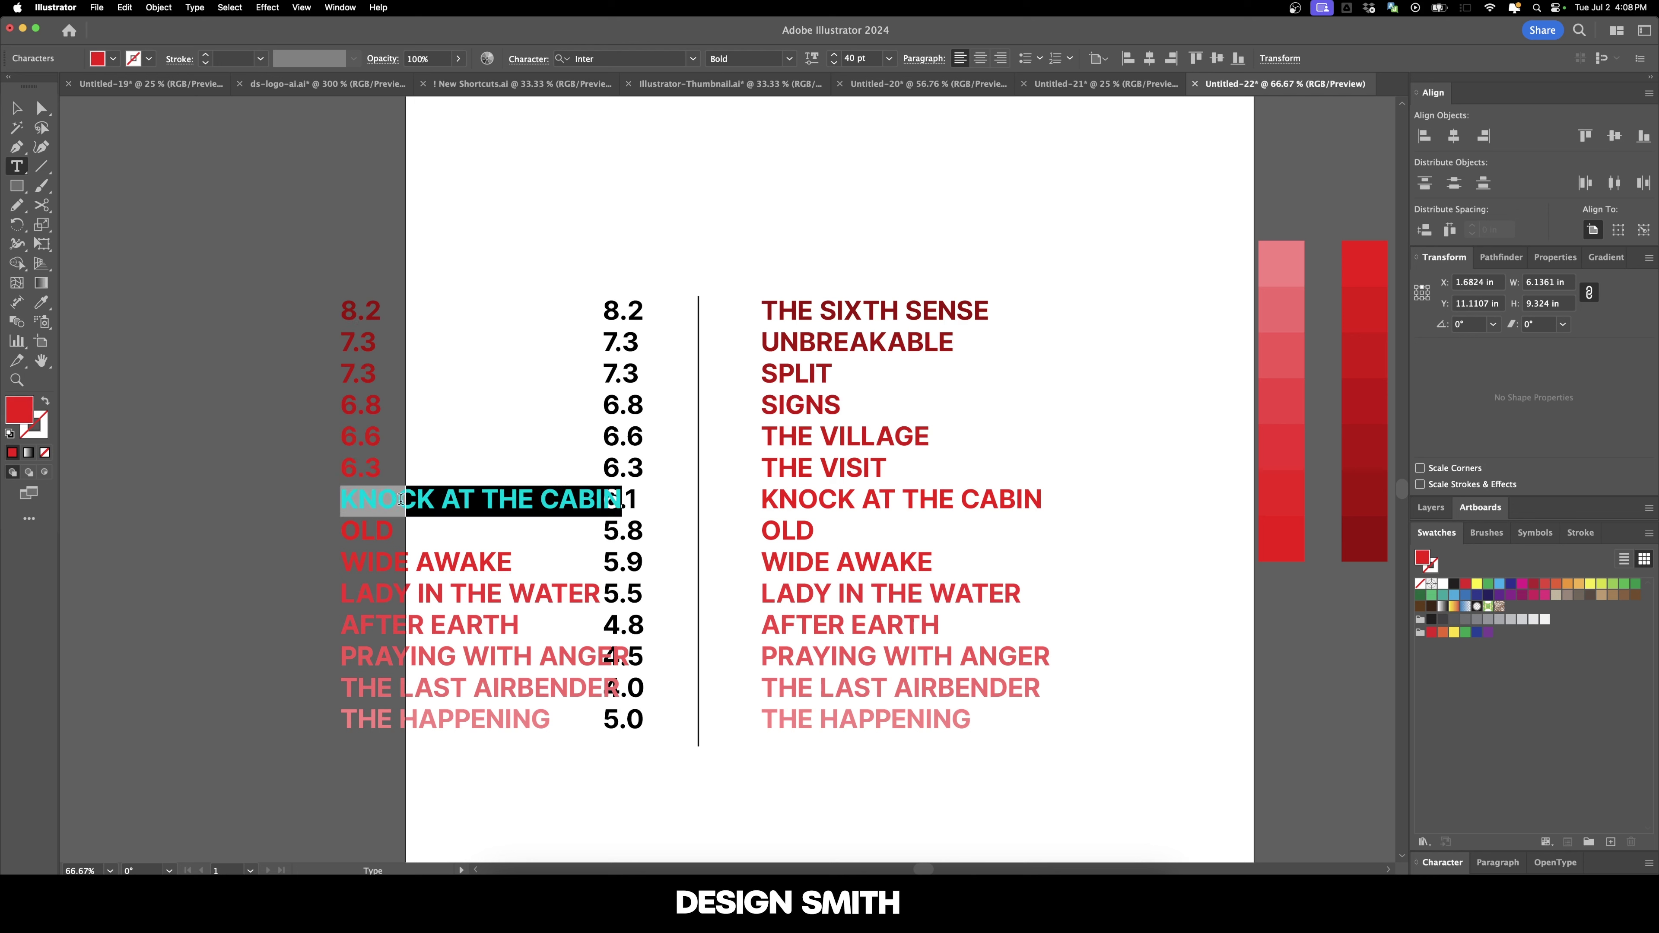
pyautogui.write('6.1')
# Replace OLD through PRAYING WITH ANGER with the ratings 5.8, 5.9, 5.5, 4.8 and 4.5.
pyautogui.doubleClick(371, 530)
pyautogui.write('5.8')
pyautogui.tripleClick(376, 561)
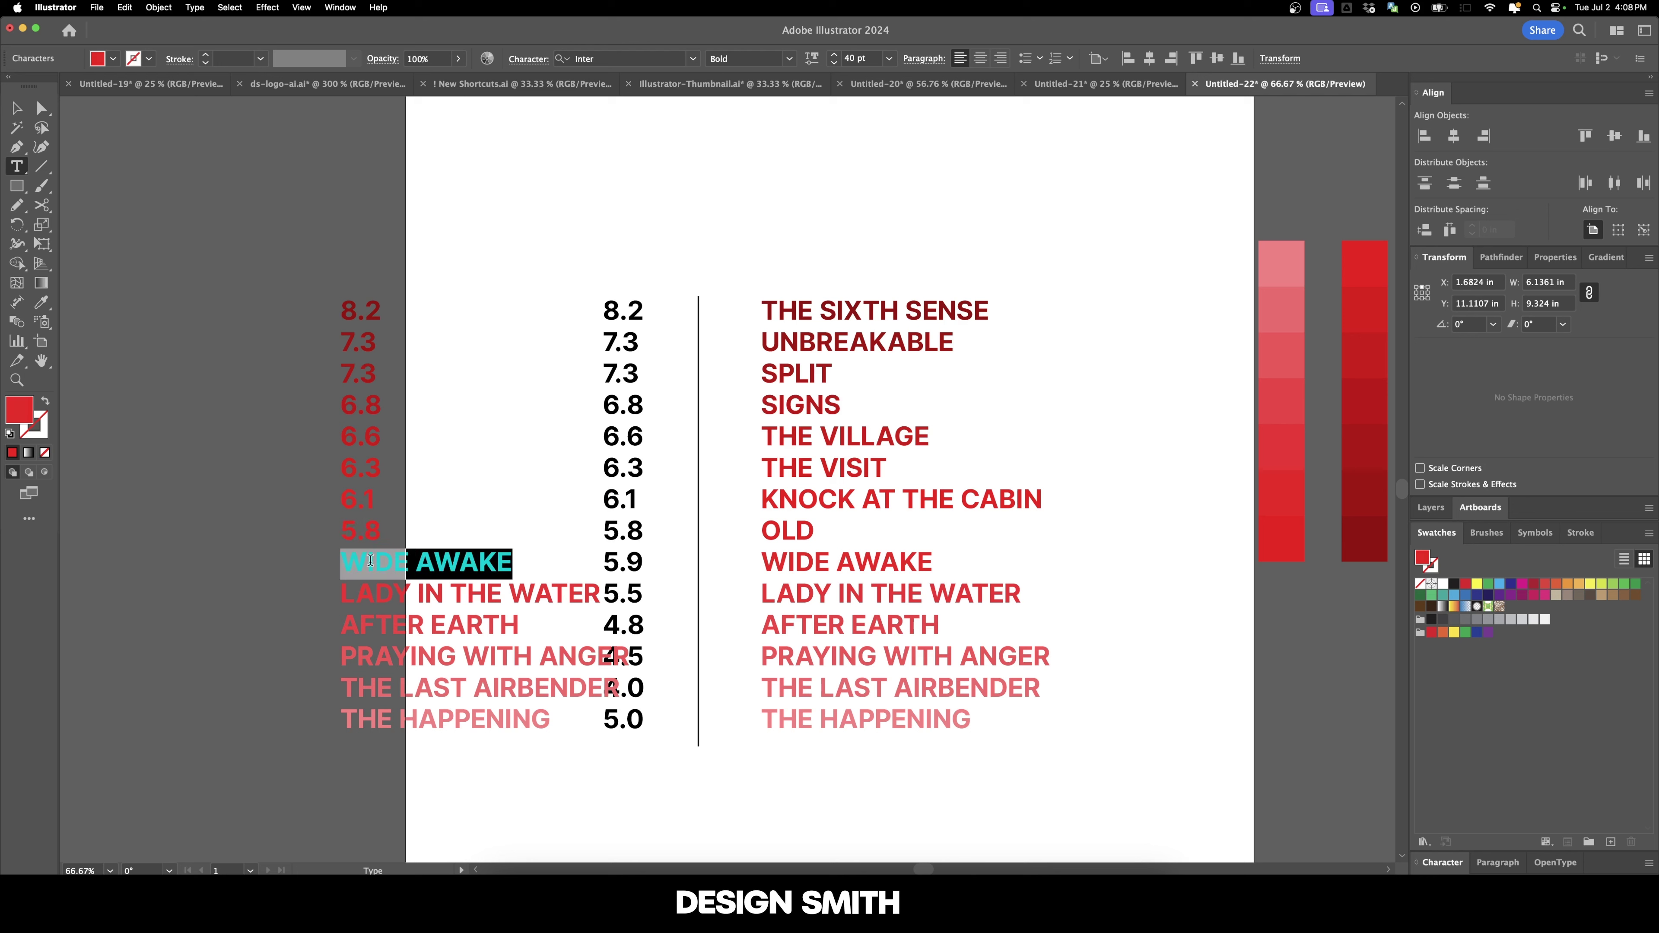
pyautogui.write('5.9')
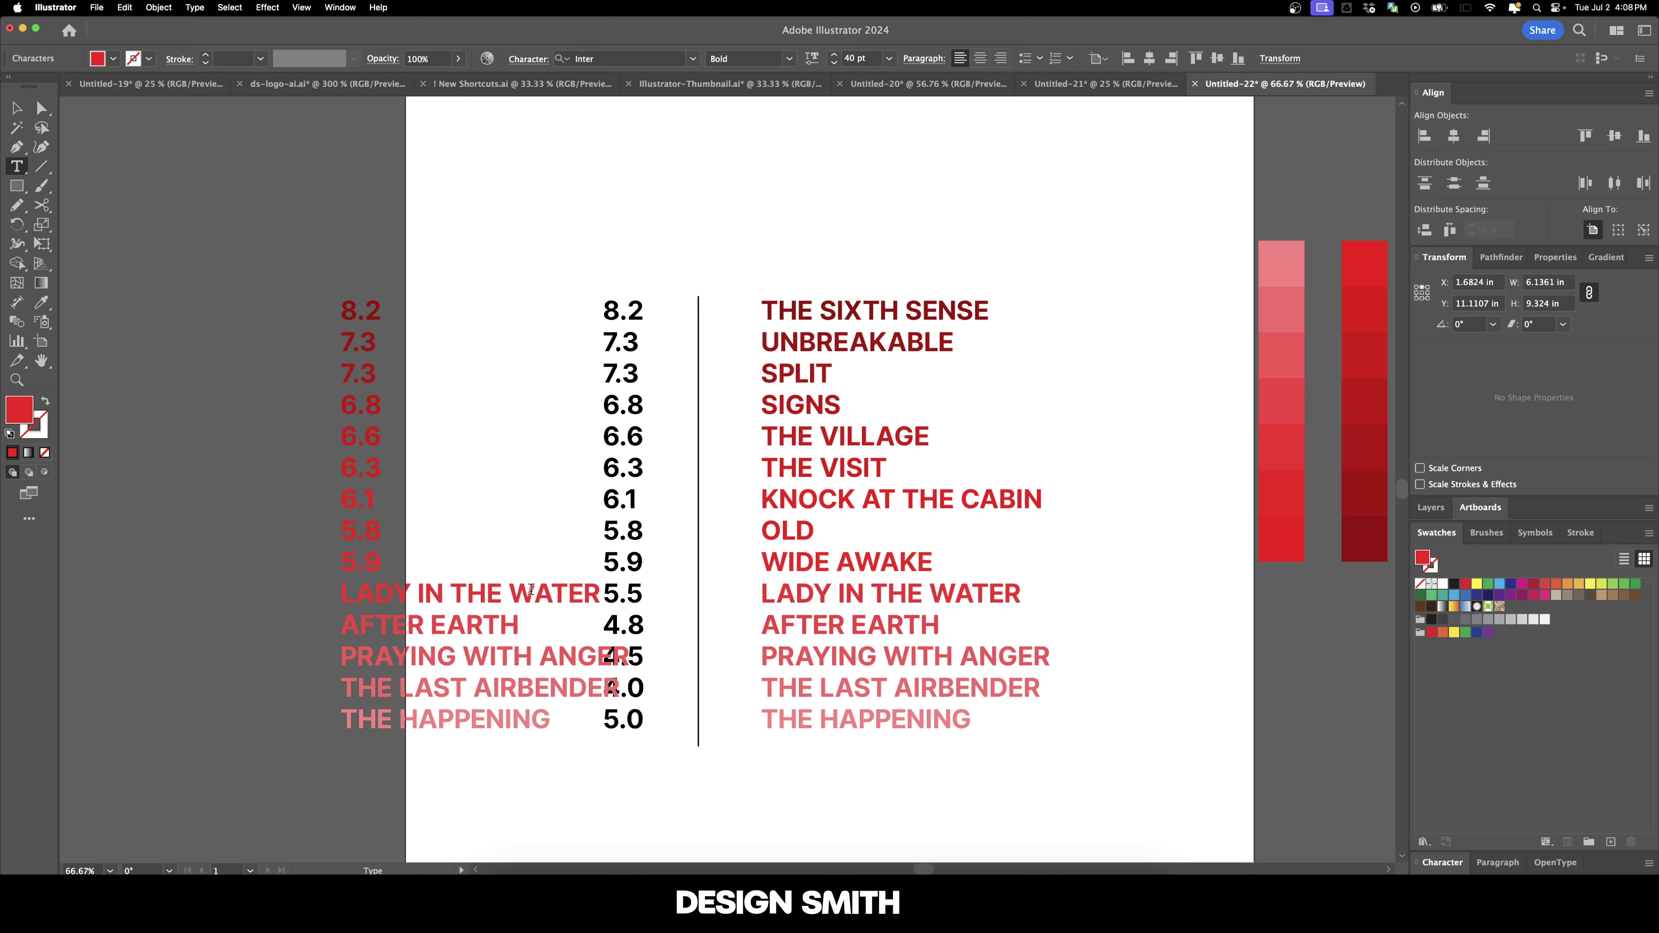
pyautogui.moveTo(531, 589); pyautogui.dragTo(387, 593)
pyautogui.write('5.5')
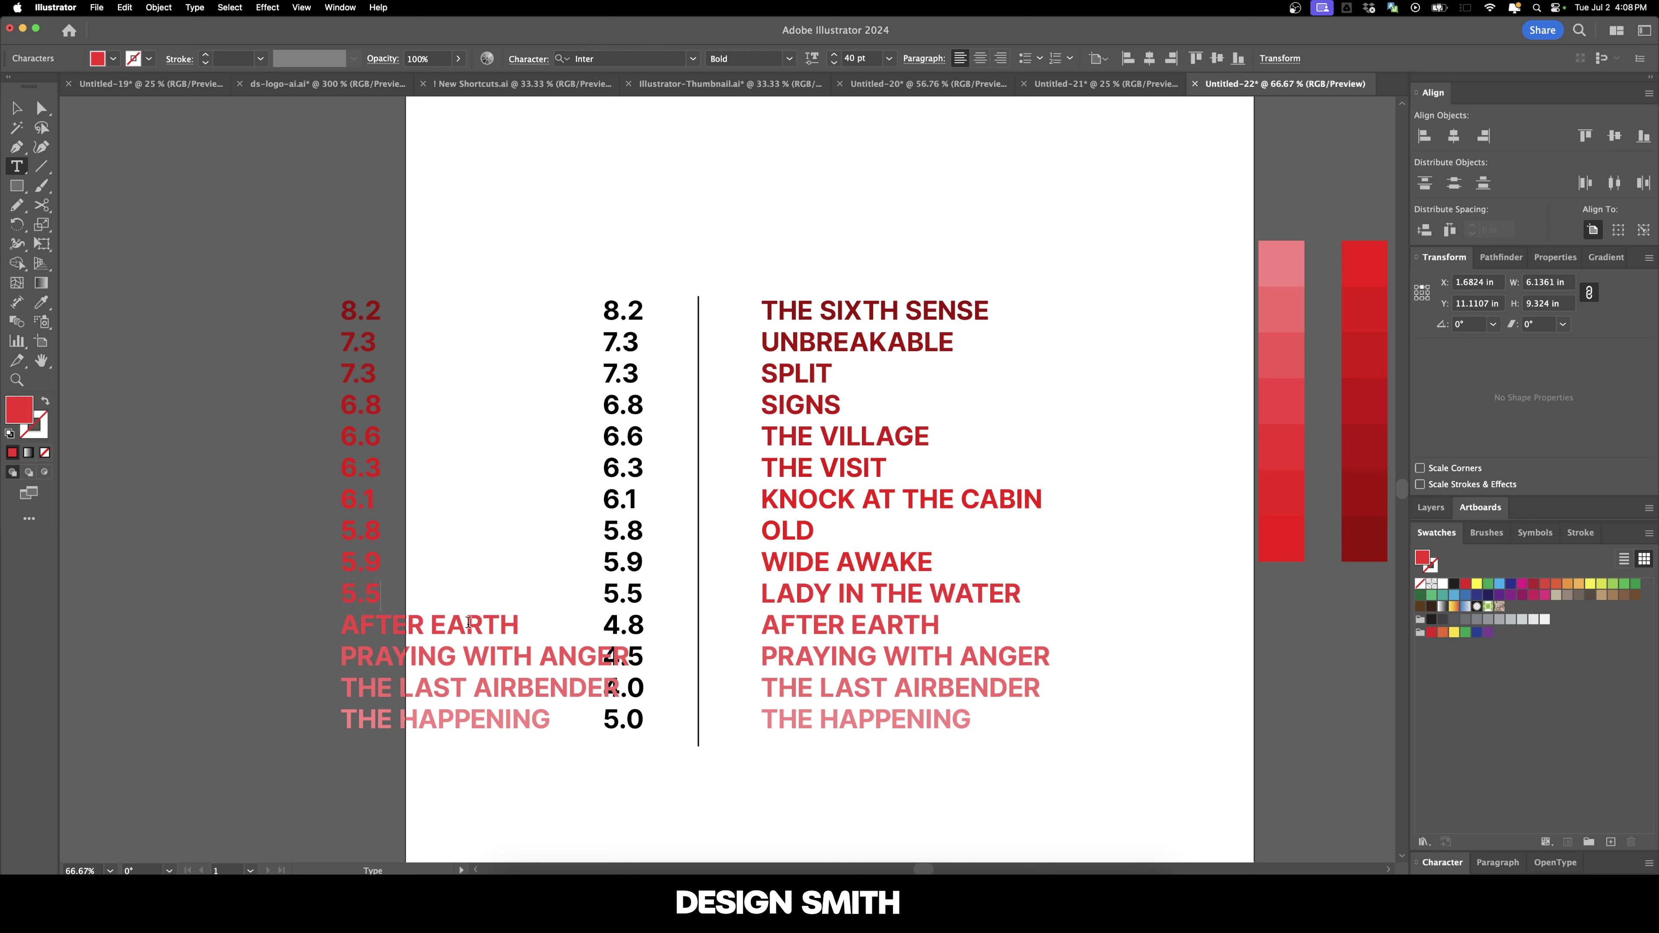
pyautogui.tripleClick(375, 623)
pyautogui.write('4.8')
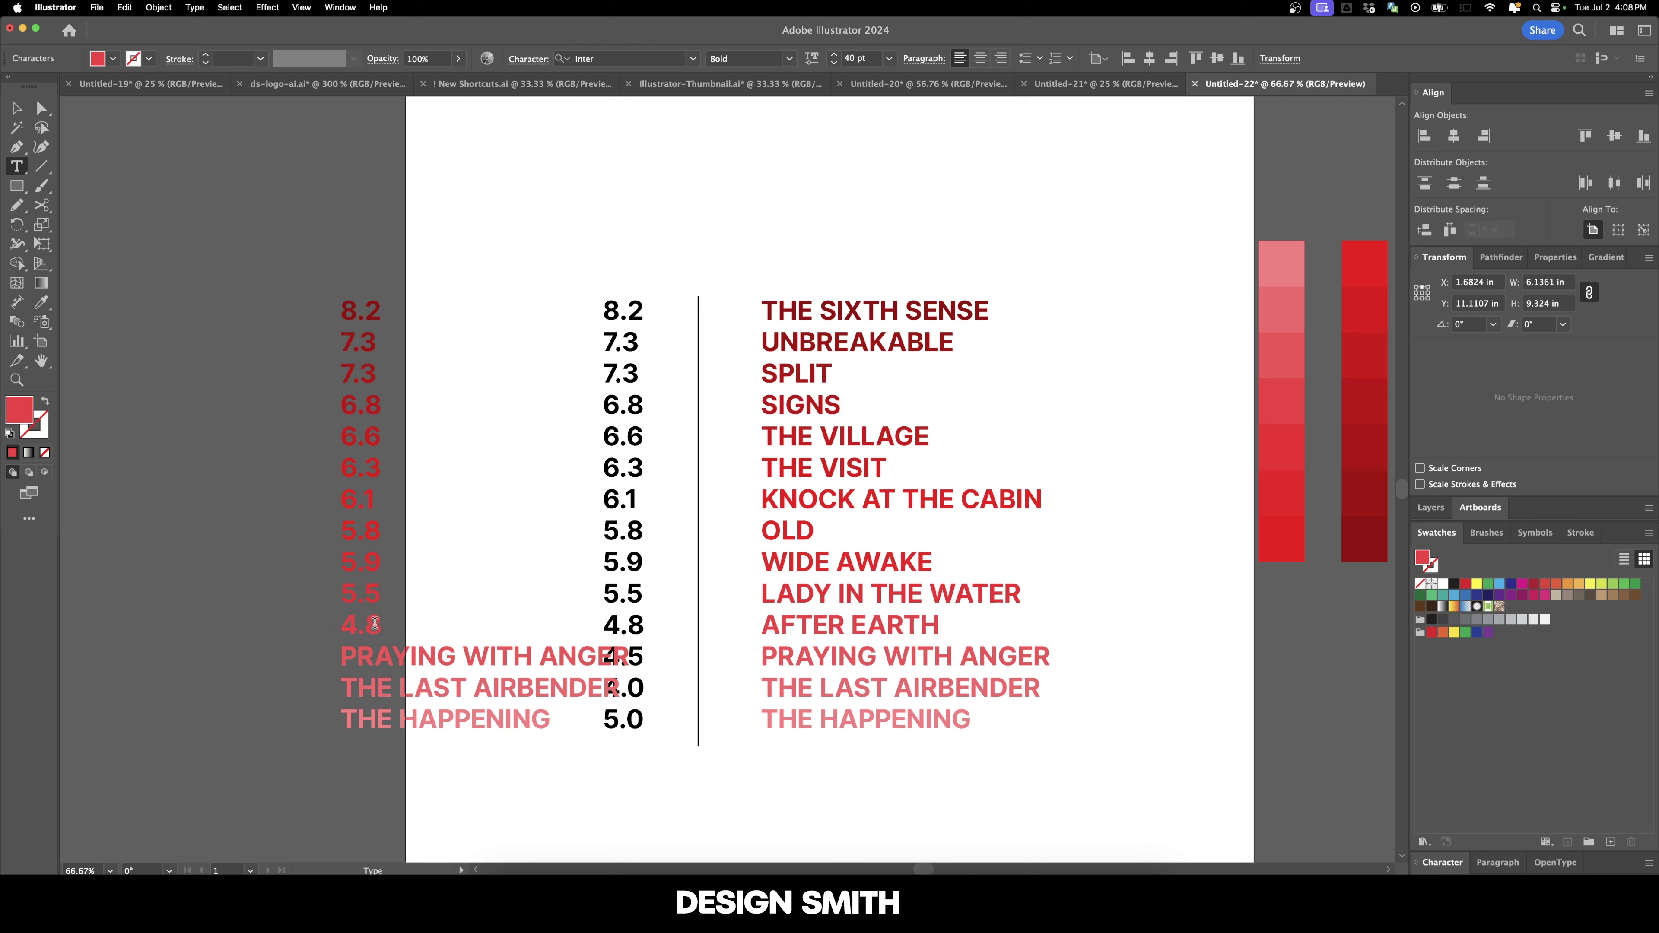
pyautogui.moveTo(386, 650); pyautogui.dragTo(568, 647)
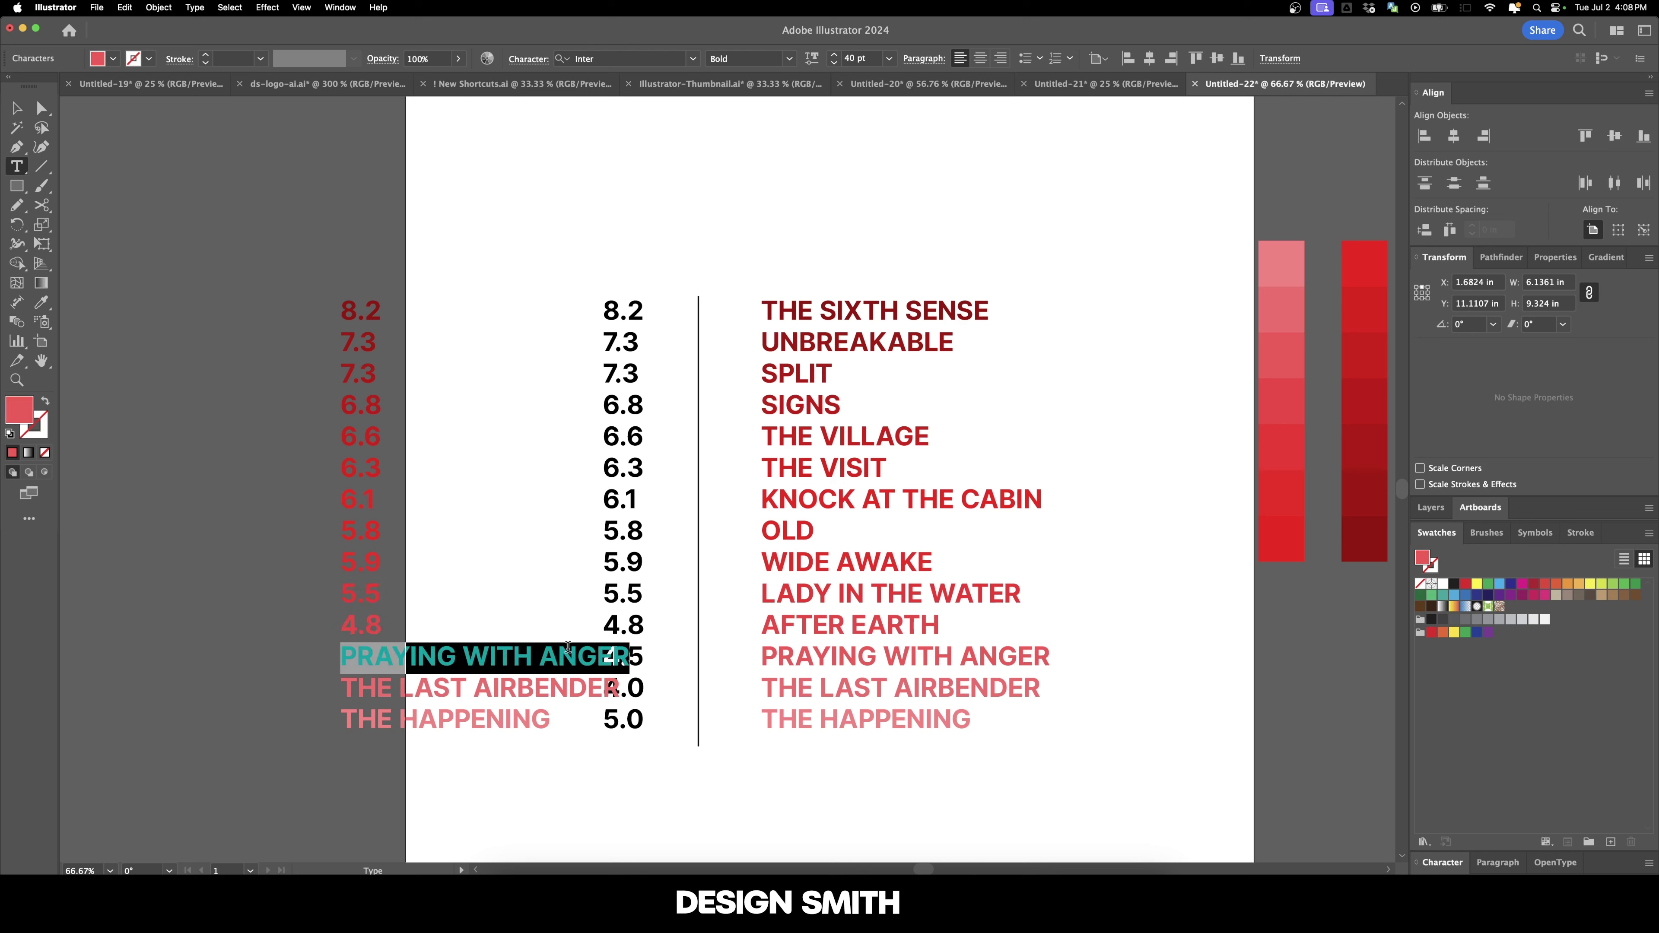
pyautogui.write('4.5')
# Set the last two lines to 4 and 5.0, then move the red ratings beside the black numbers.
pyautogui.moveTo(619, 687); pyautogui.dragTo(398, 689)
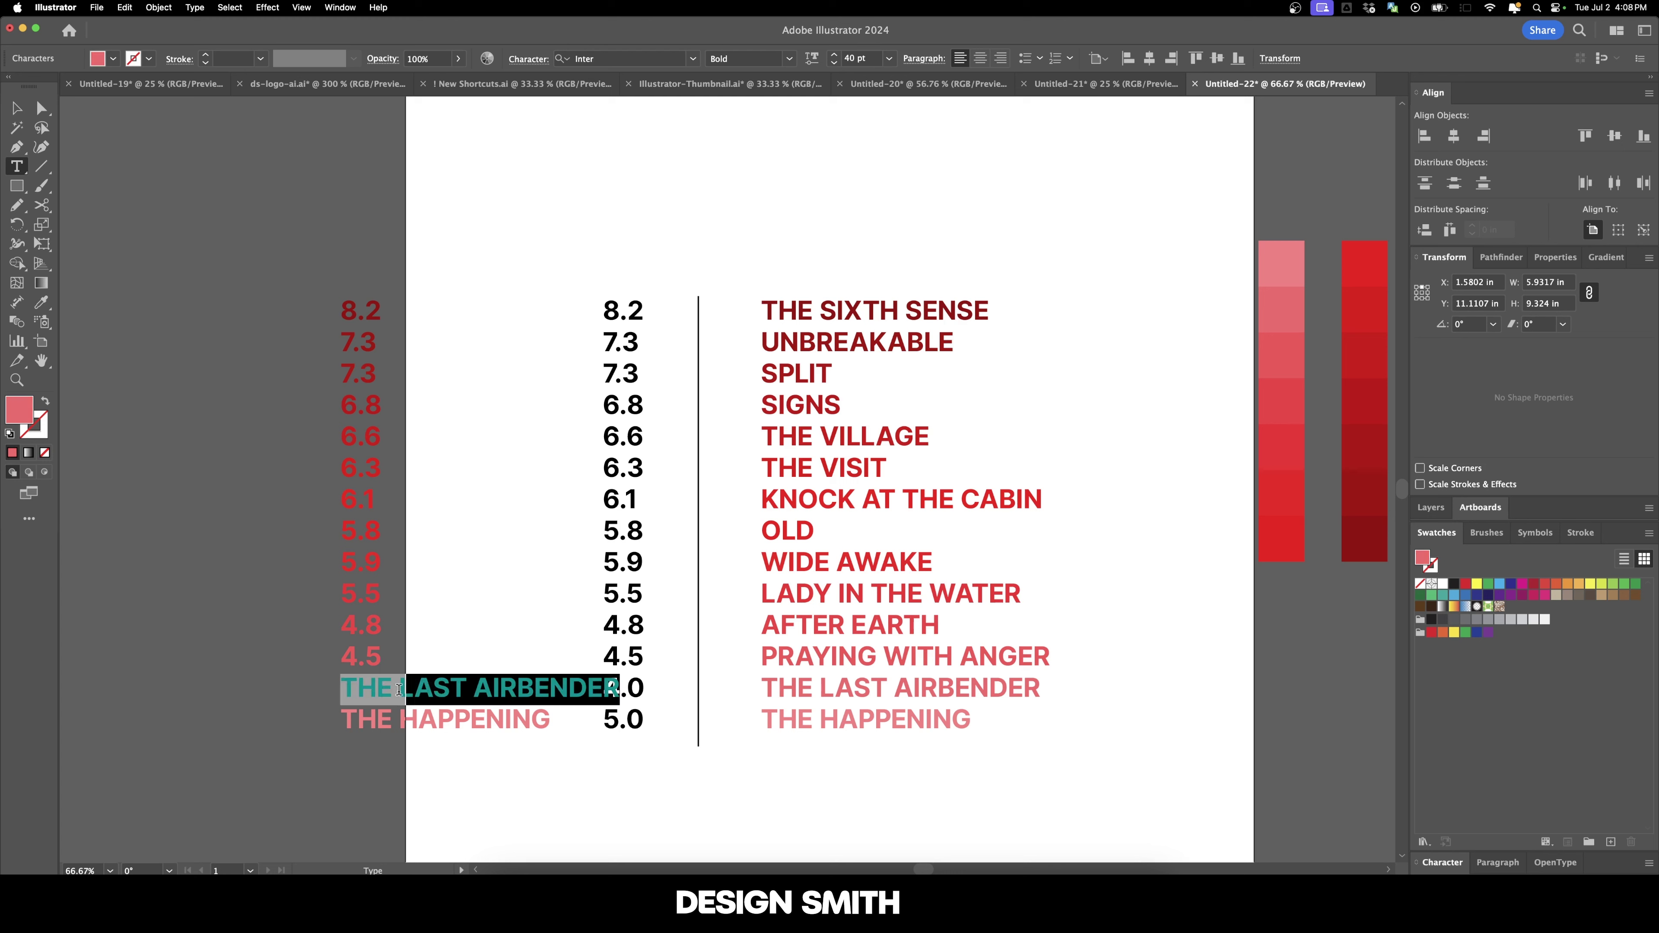
pyautogui.write('4')
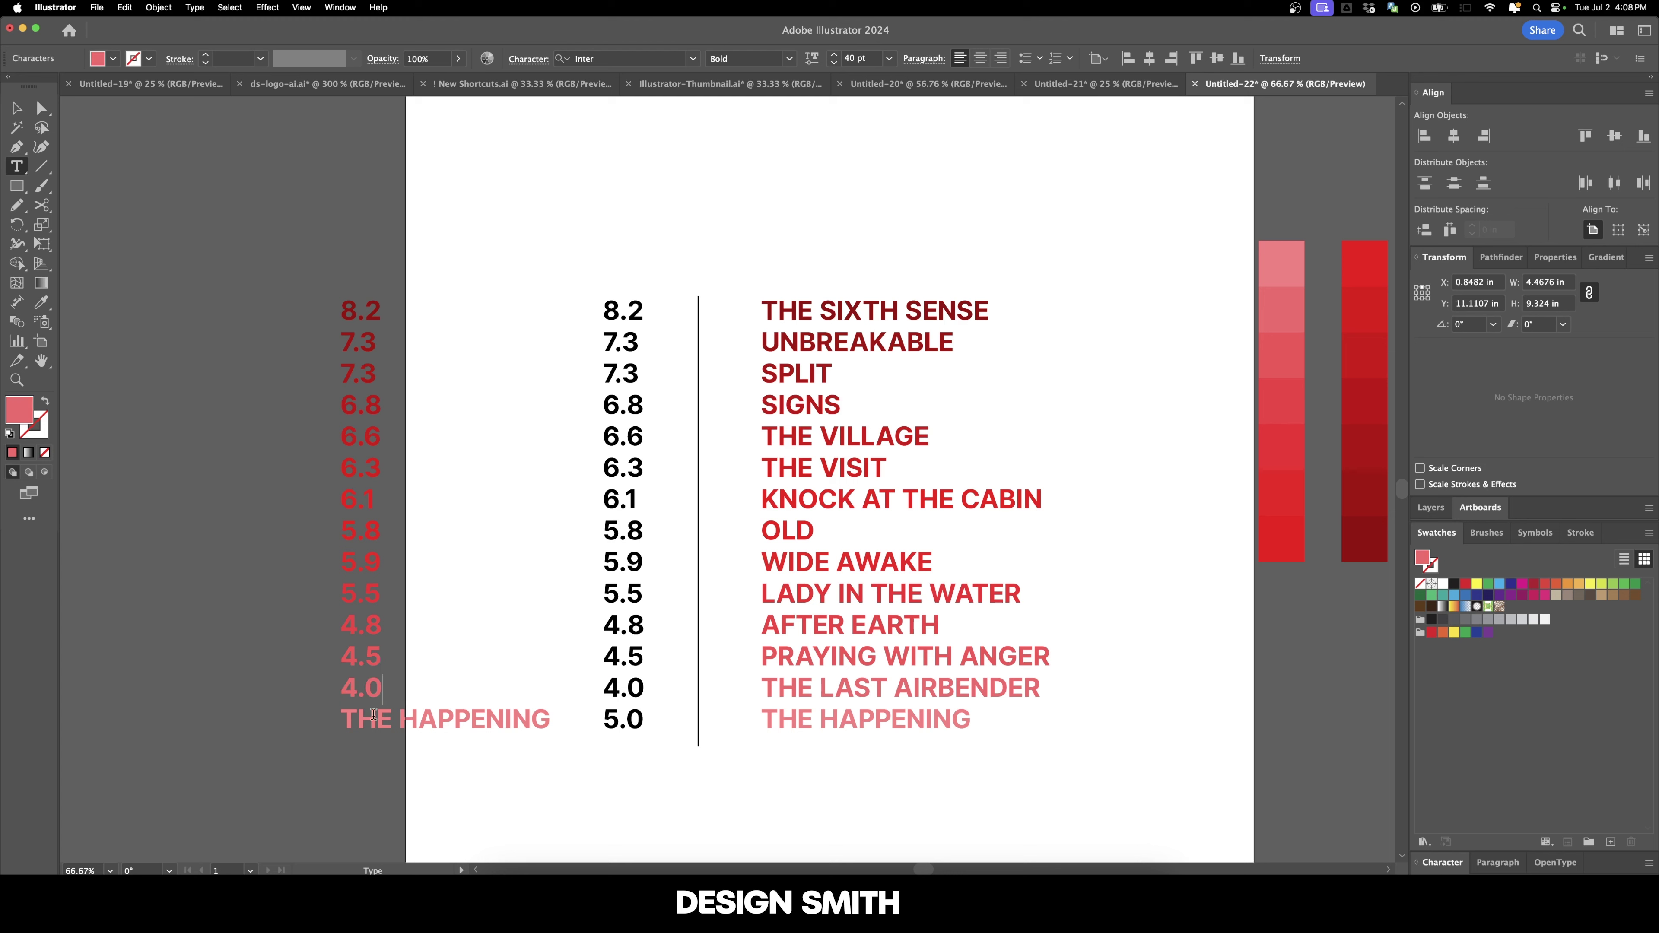
pyautogui.tripleClick(472, 722)
pyautogui.write('5.')
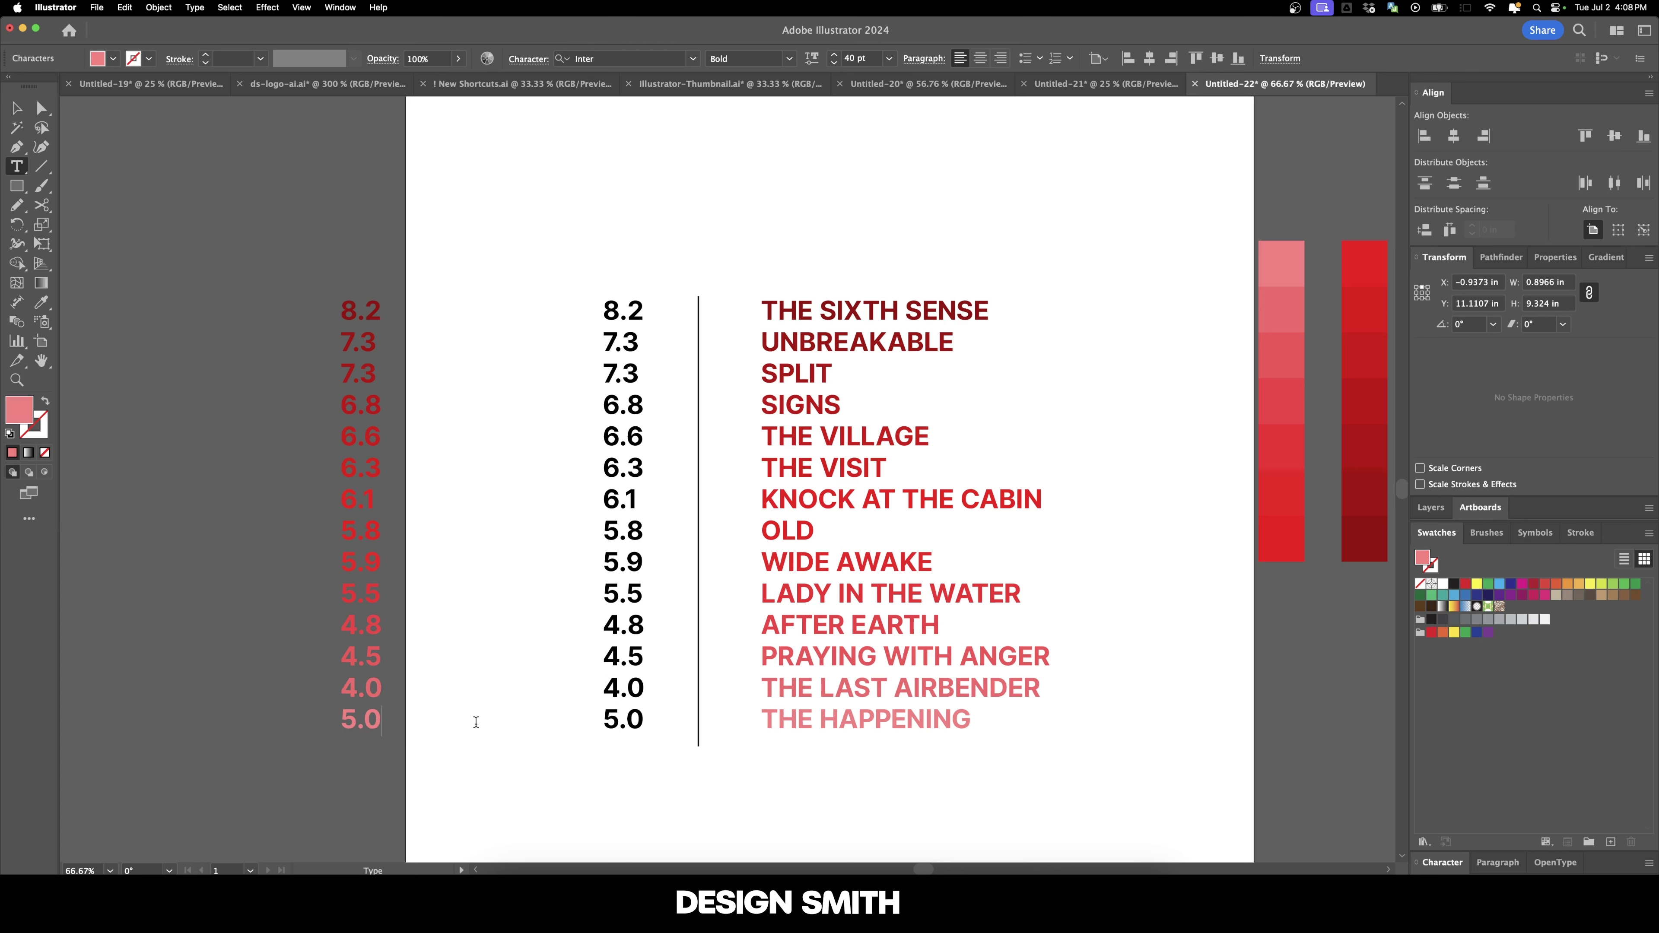
pyautogui.press('Escape')
pyautogui.moveTo(359, 543); pyautogui.dragTo(526, 543)
# Delete the black number column and distribute the text columns 0.5 in from the divider key object.
pyautogui.click(639, 398)
pyautogui.press('Delete')
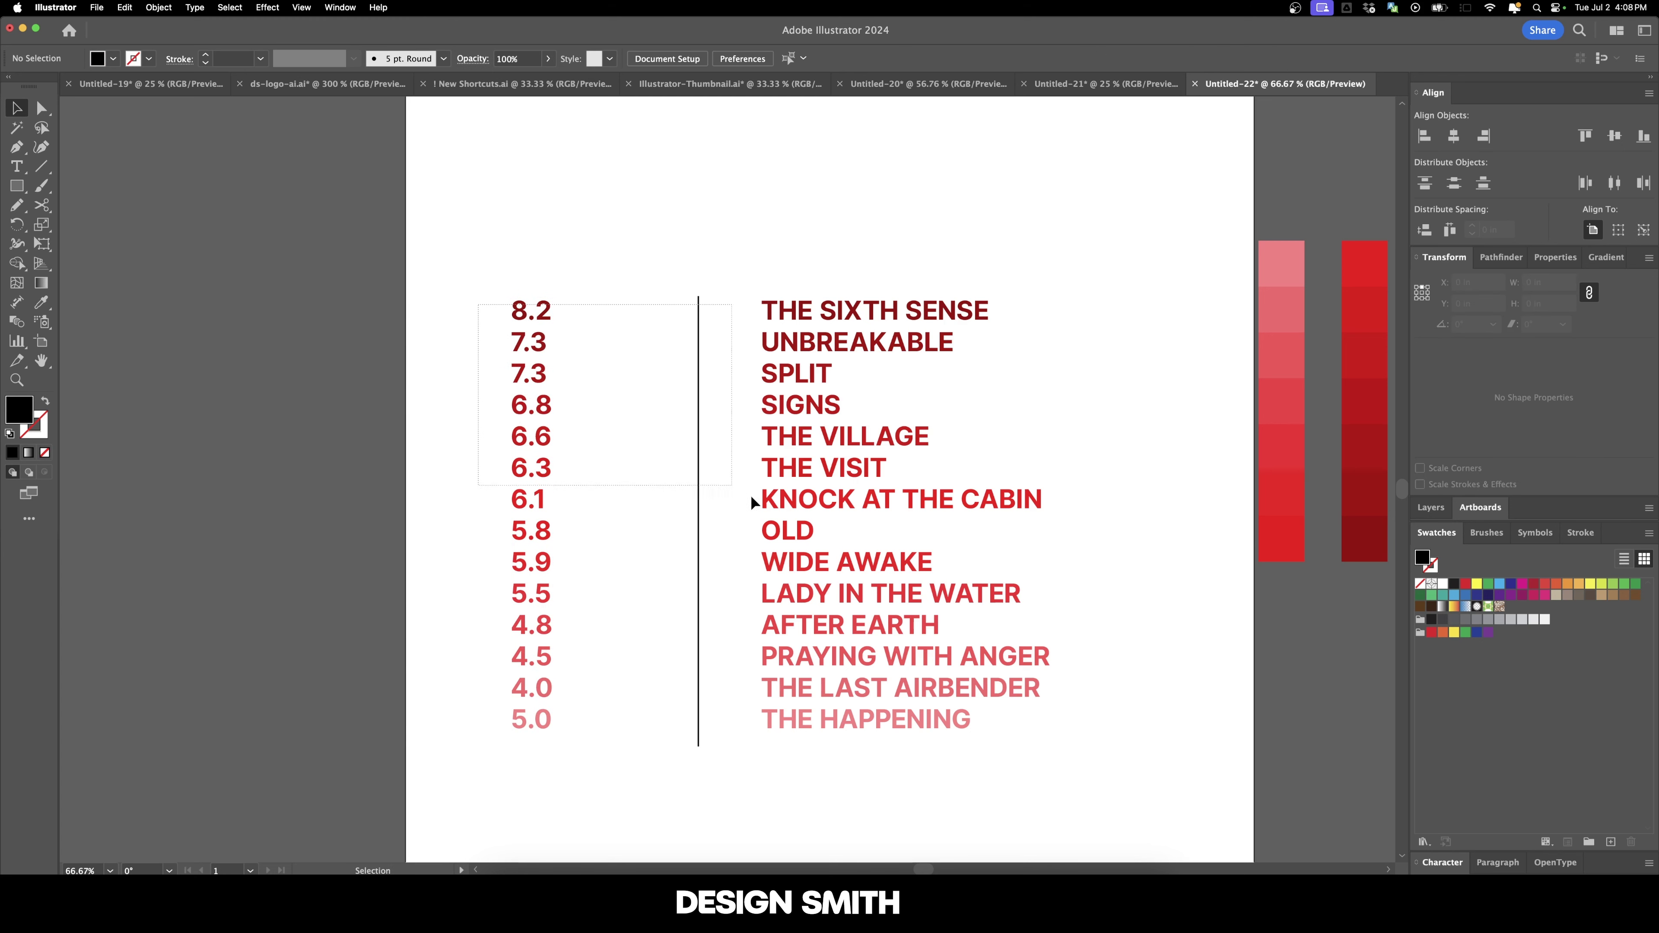
pyautogui.press('super+a')
pyautogui.click(696, 448)
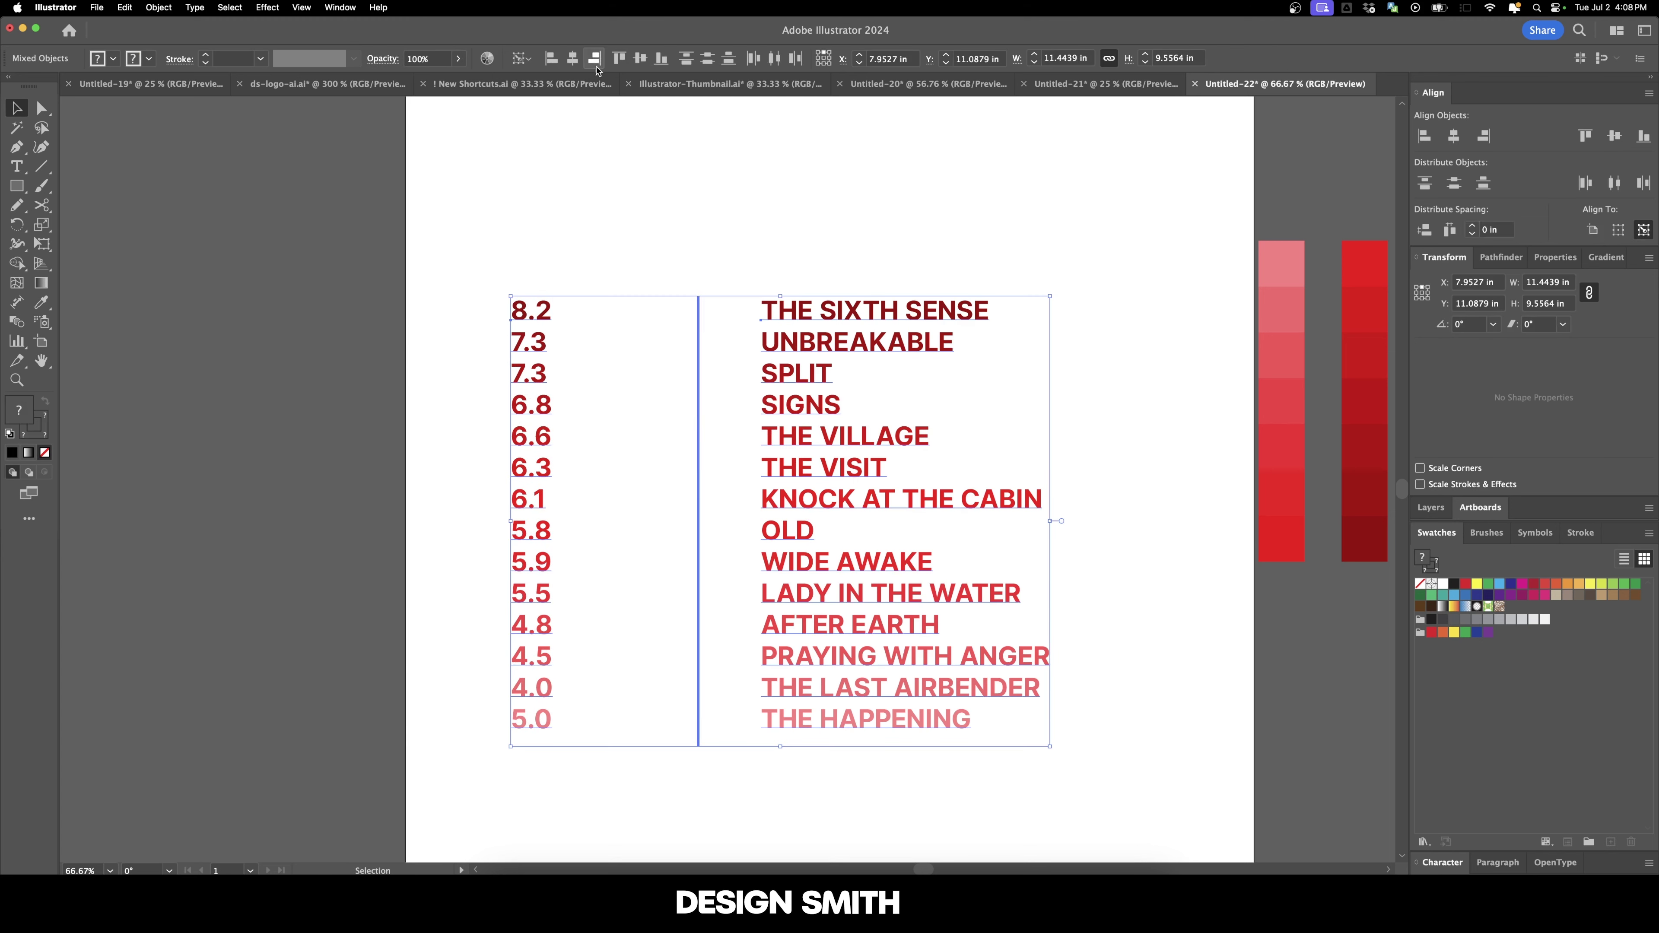
pyautogui.click(1450, 229)
pyautogui.click(1105, 249)
# Align the ratings and titles columns vertically with the divider.
pyautogui.press('super+minus')
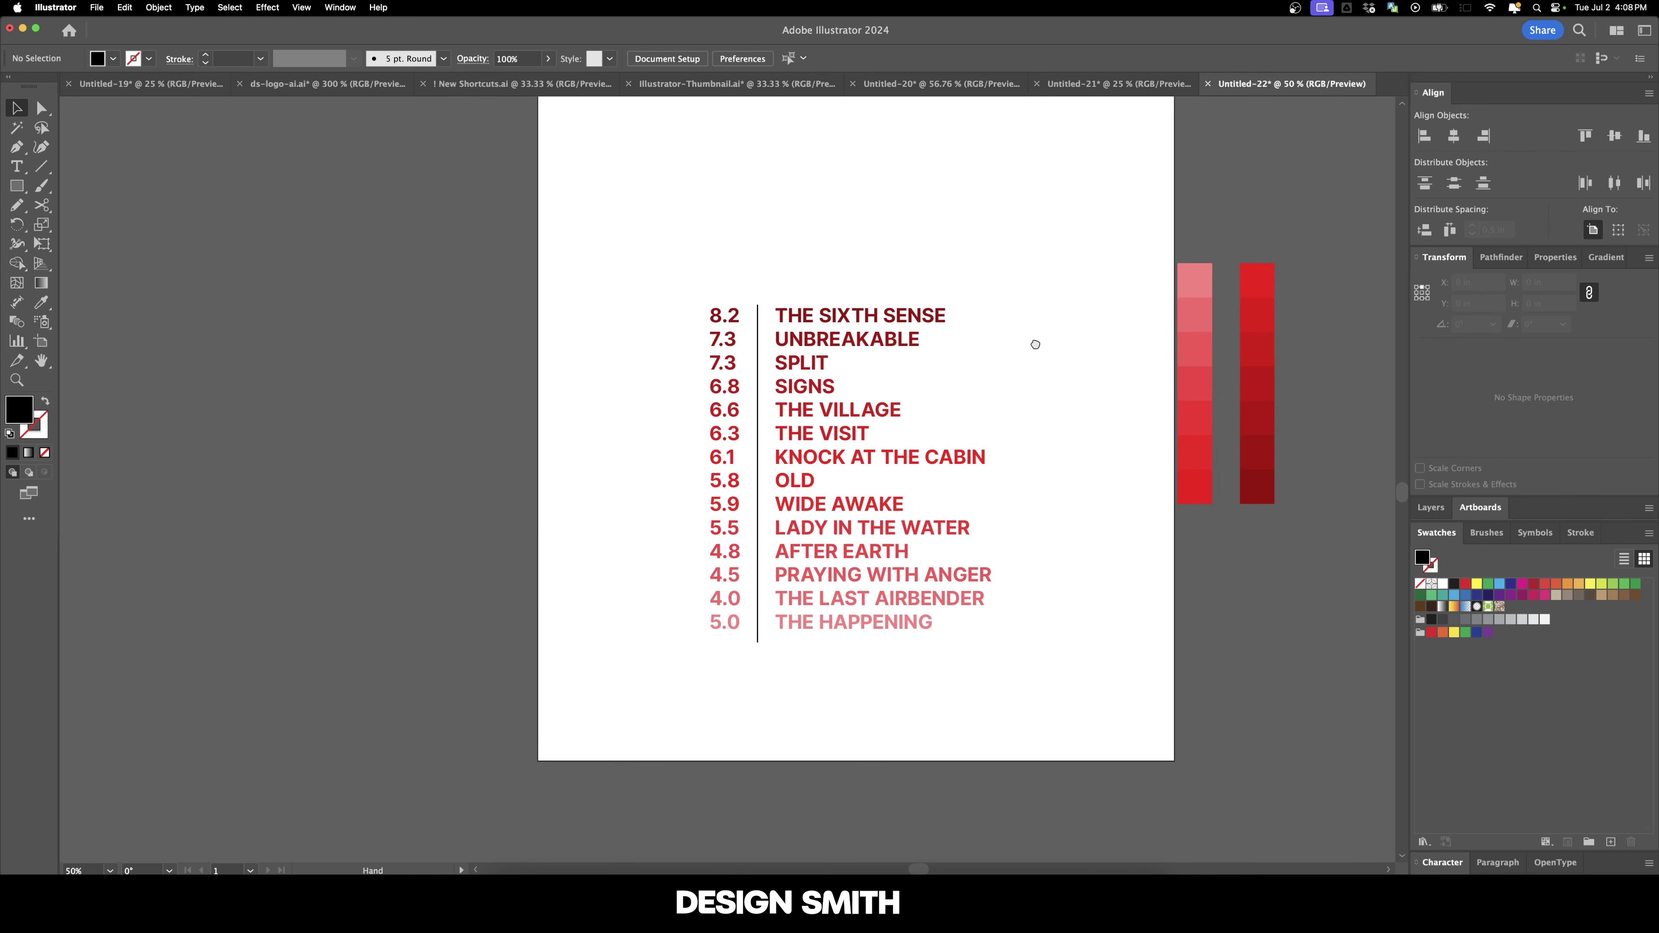
pyautogui.moveTo(1035, 344); pyautogui.dragTo(981, 357)
pyautogui.press('super+a')
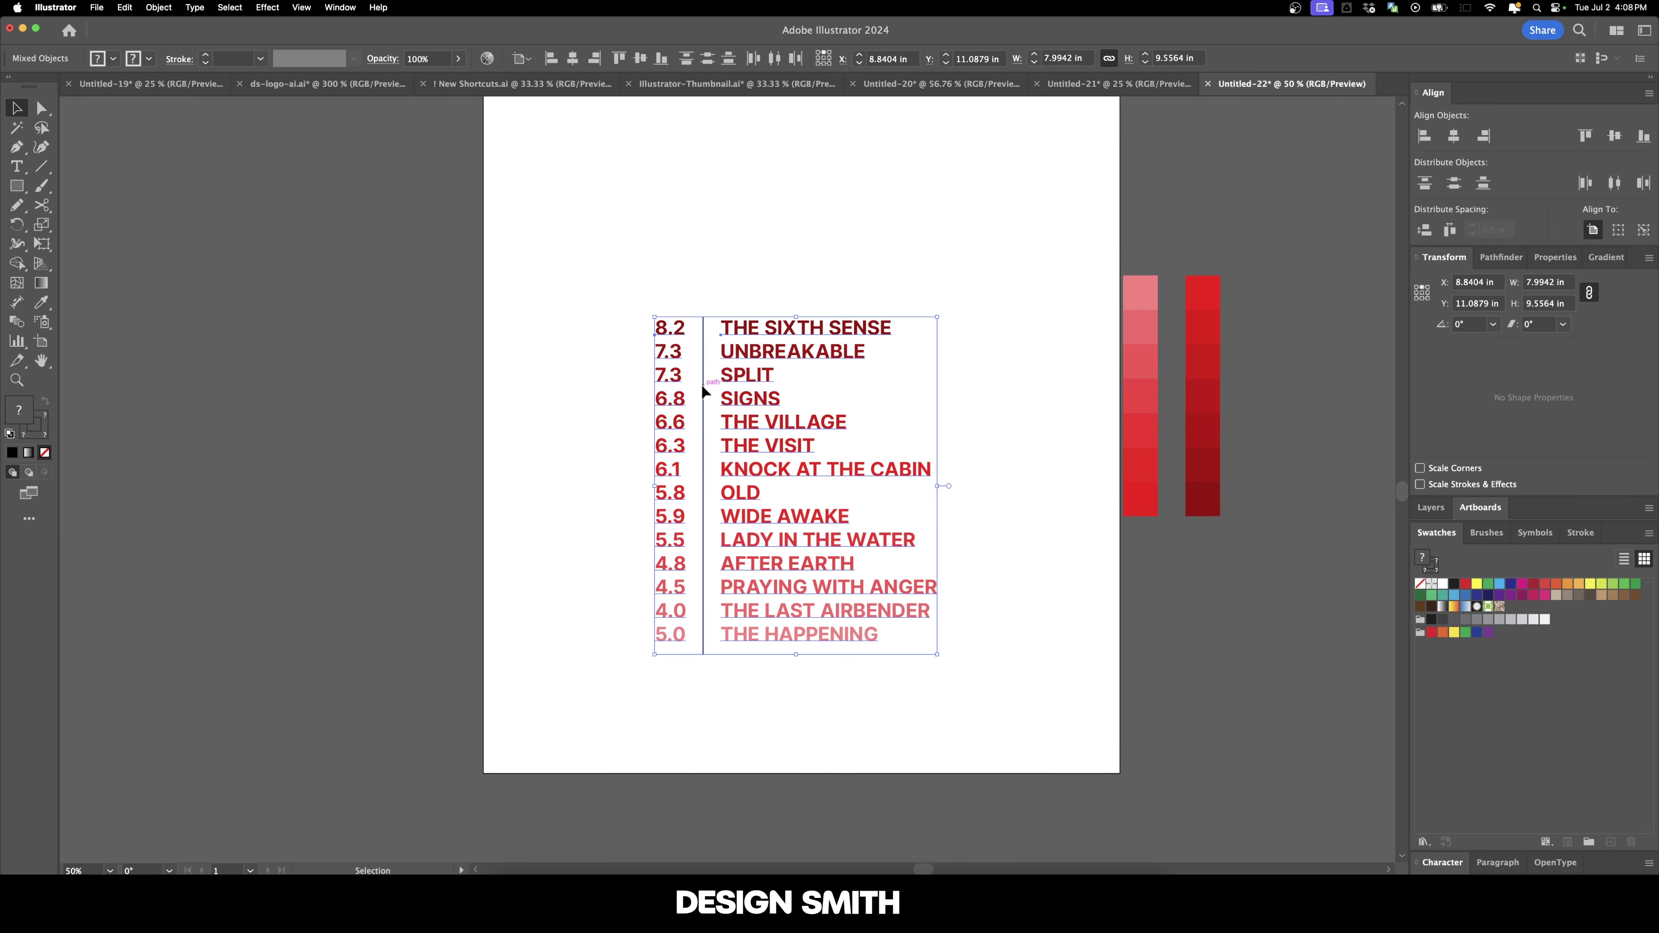
pyautogui.click(640, 59)
pyautogui.click(855, 301)
# Move the whole ratings-and-titles list lower on the artboard.
pyautogui.scroll(-1, 855, 296)
pyautogui.moveTo(911, 340); pyautogui.dragTo(792, 506)
pyautogui.scroll(1, 714, 513)
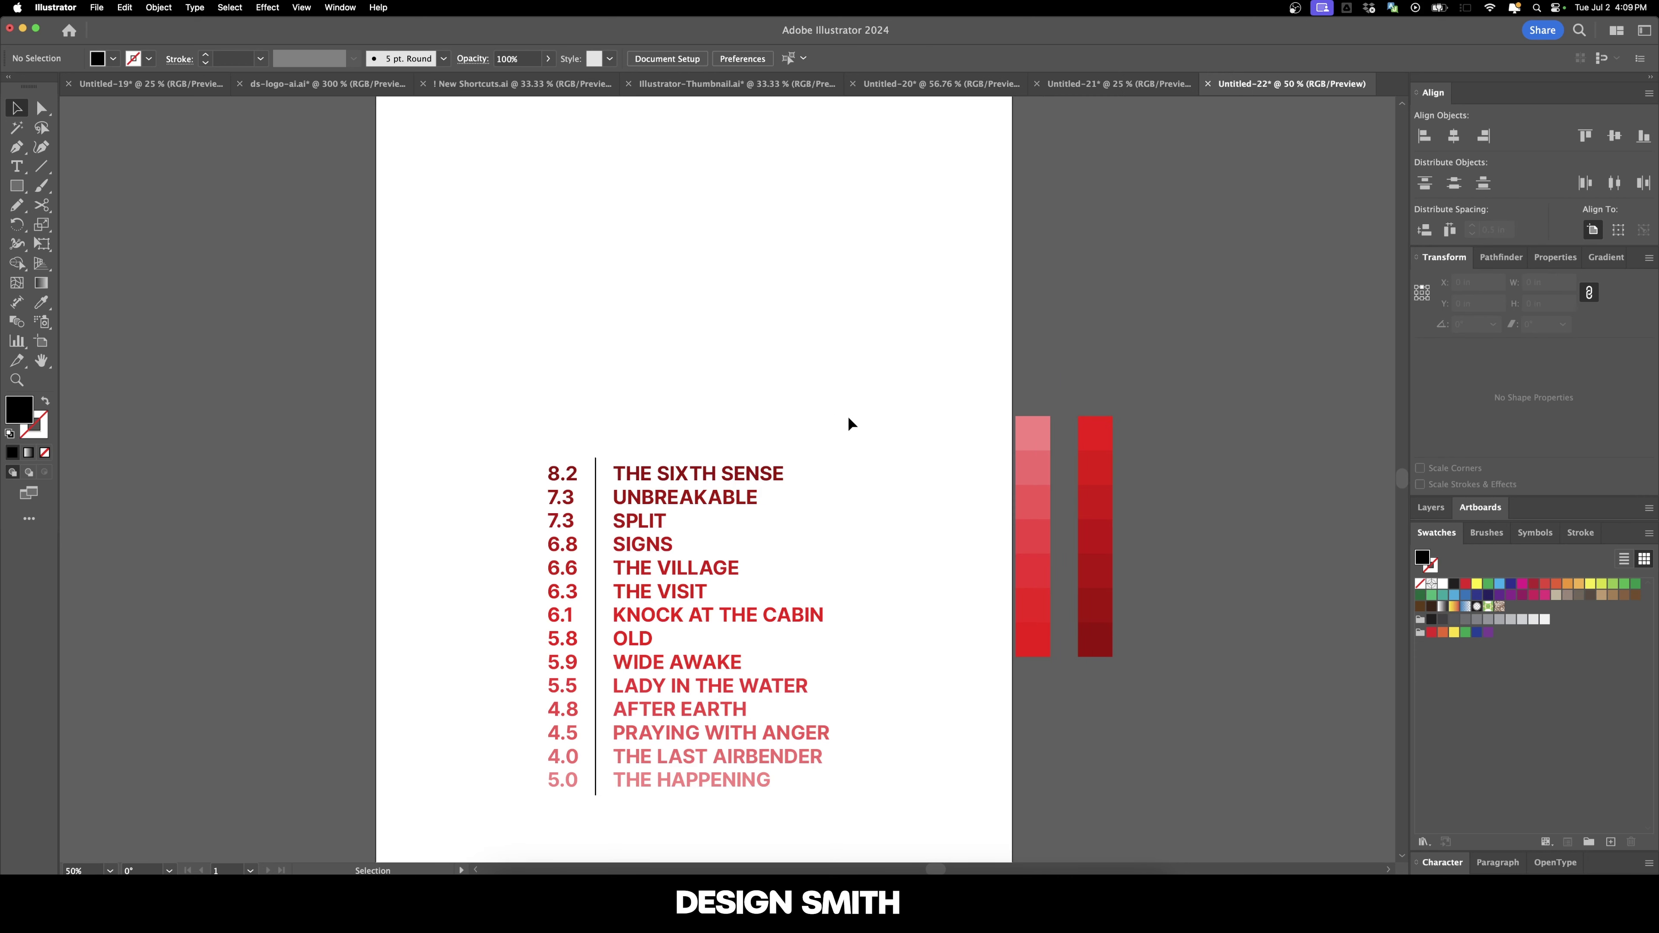
pyautogui.moveTo(555, 682); pyautogui.dragTo(553, 685)
pyautogui.moveTo(729, 661); pyautogui.dragTo(718, 466)
pyautogui.click(905, 455)
pyautogui.scroll(5, 934, 490)
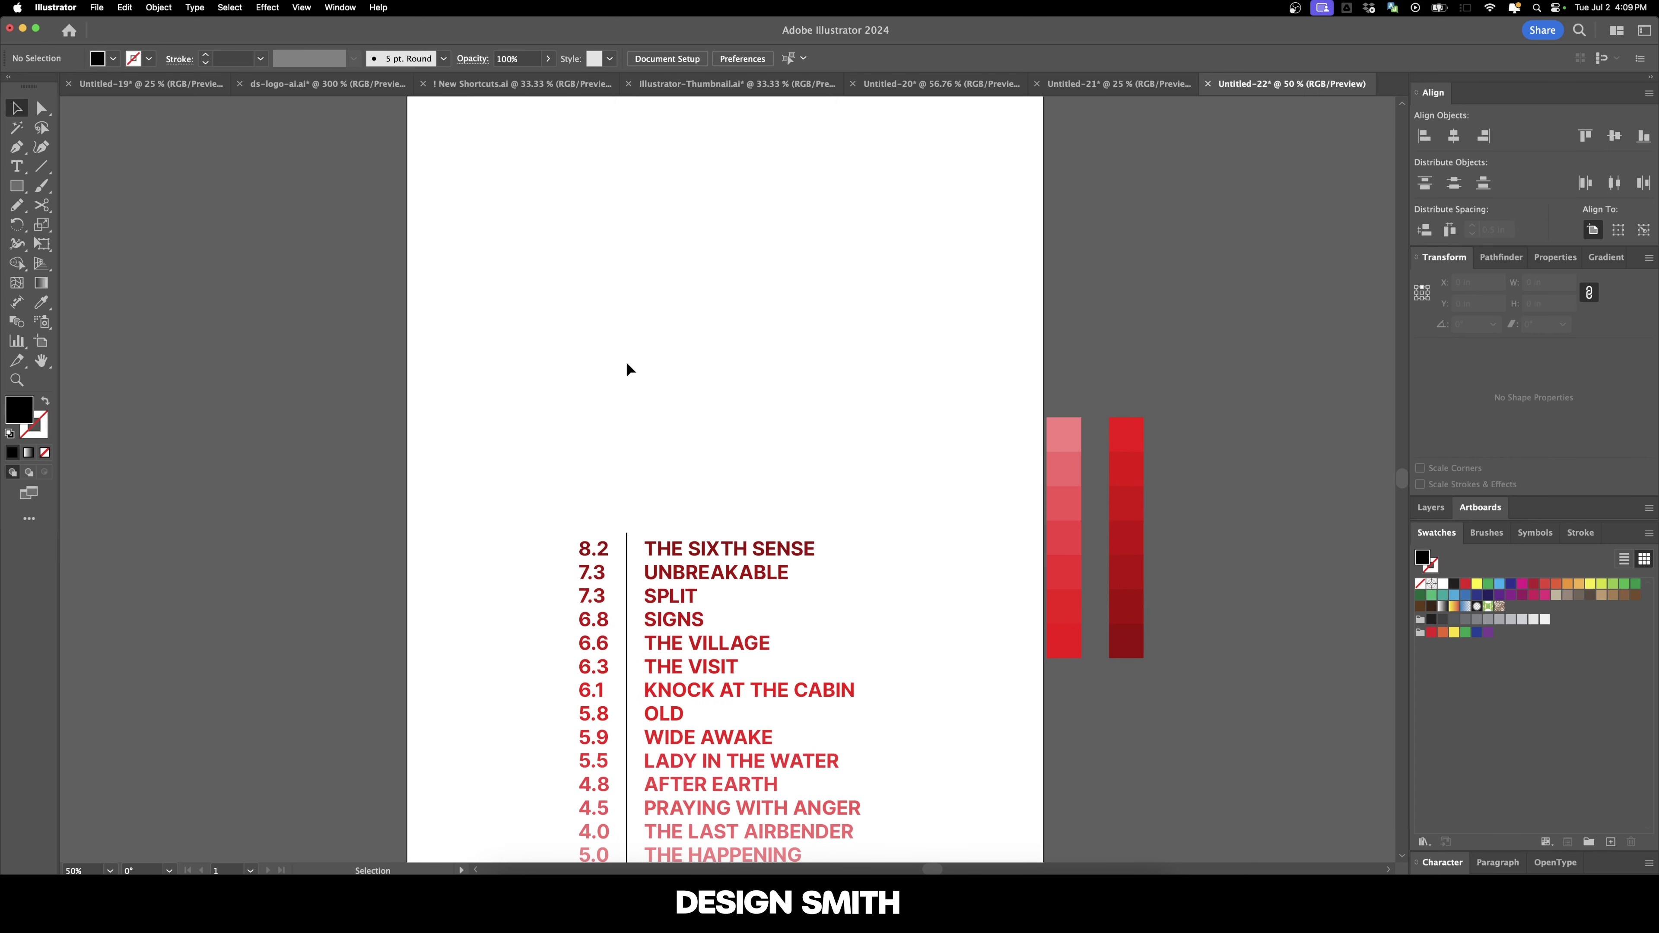
pyautogui.scroll(-1, 630, 367)
pyautogui.scroll(1, 694, 384)
# Draw a black circle near the artboard top with the Ellipse tool and set its height to 1.625.
pyautogui.click(16, 187)
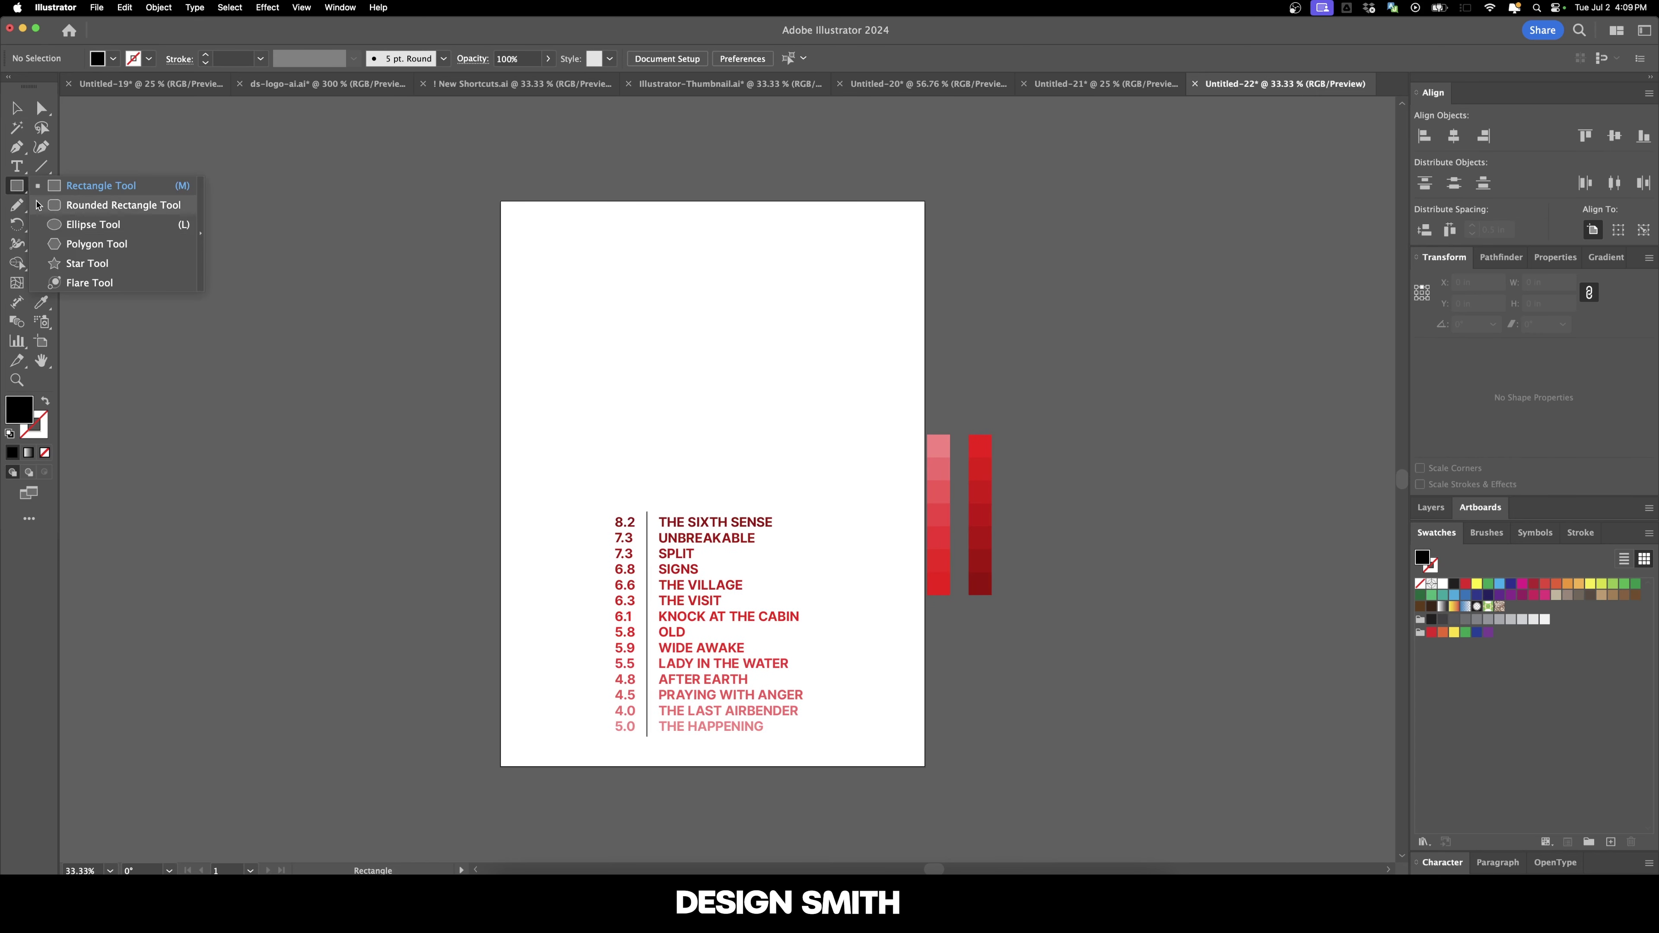
pyautogui.click(91, 225)
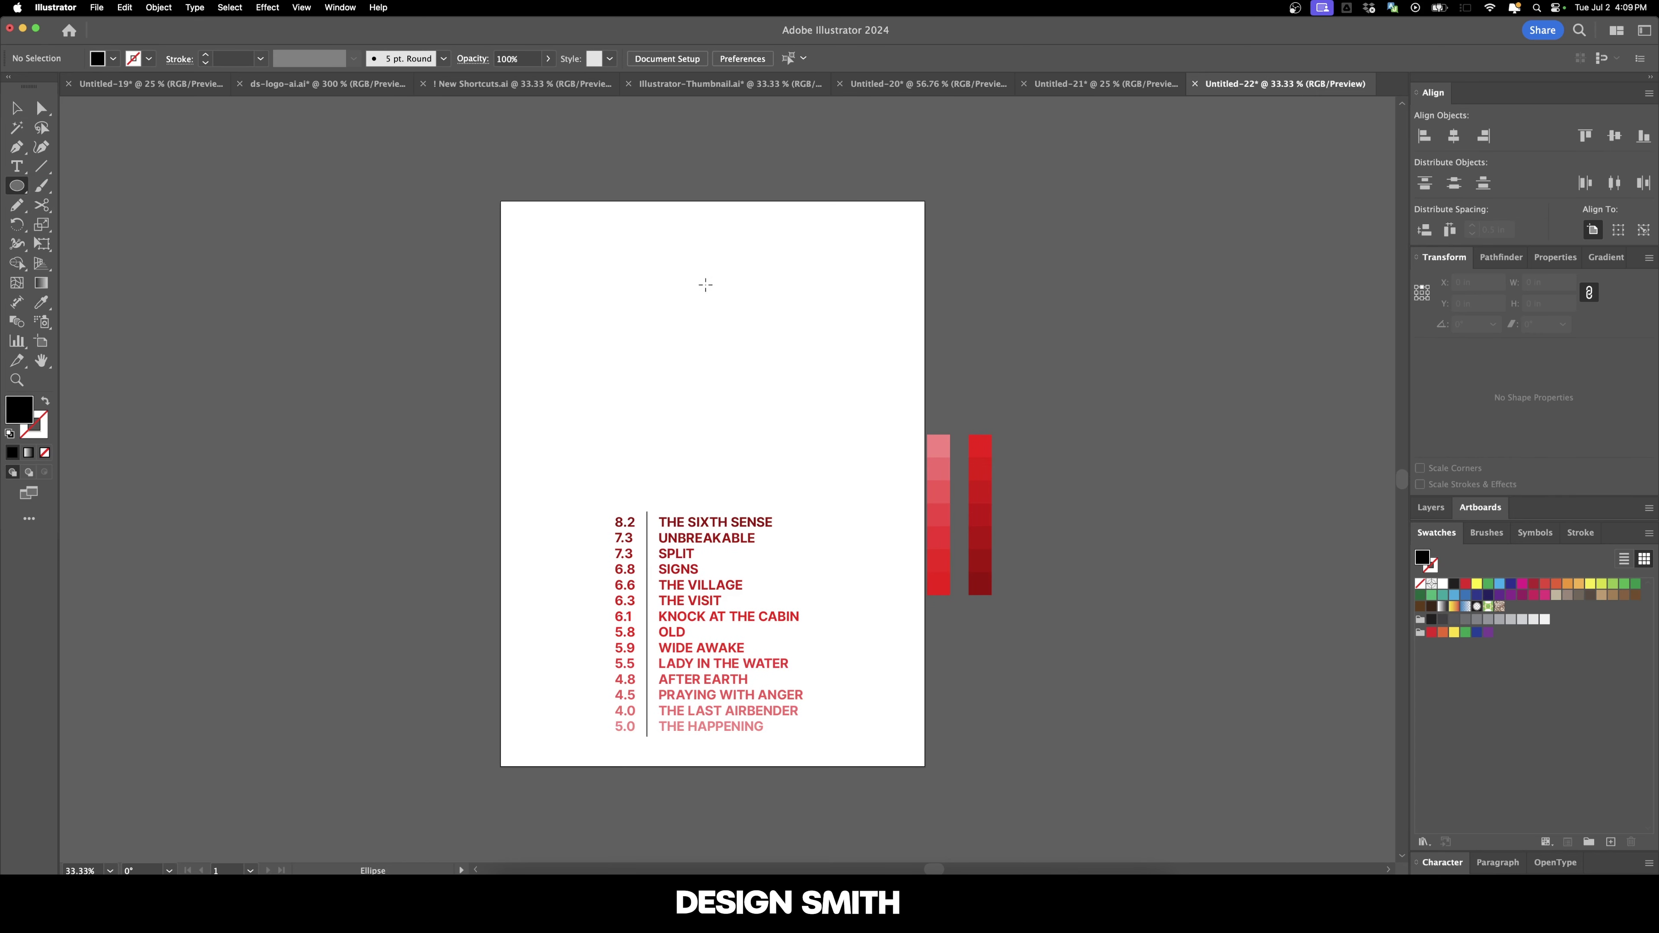
pyautogui.moveTo(698, 245); pyautogui.dragTo(720, 266)
pyautogui.press('v')
pyautogui.doubleClick(1559, 302)
pyautogui.write('1.625')
pyautogui.press('Return')
# Undo a trial Transform Each copy and move the circle to the artboard's right edge.
pyautogui.moveTo(789, 324); pyautogui.dragTo(708, 251)
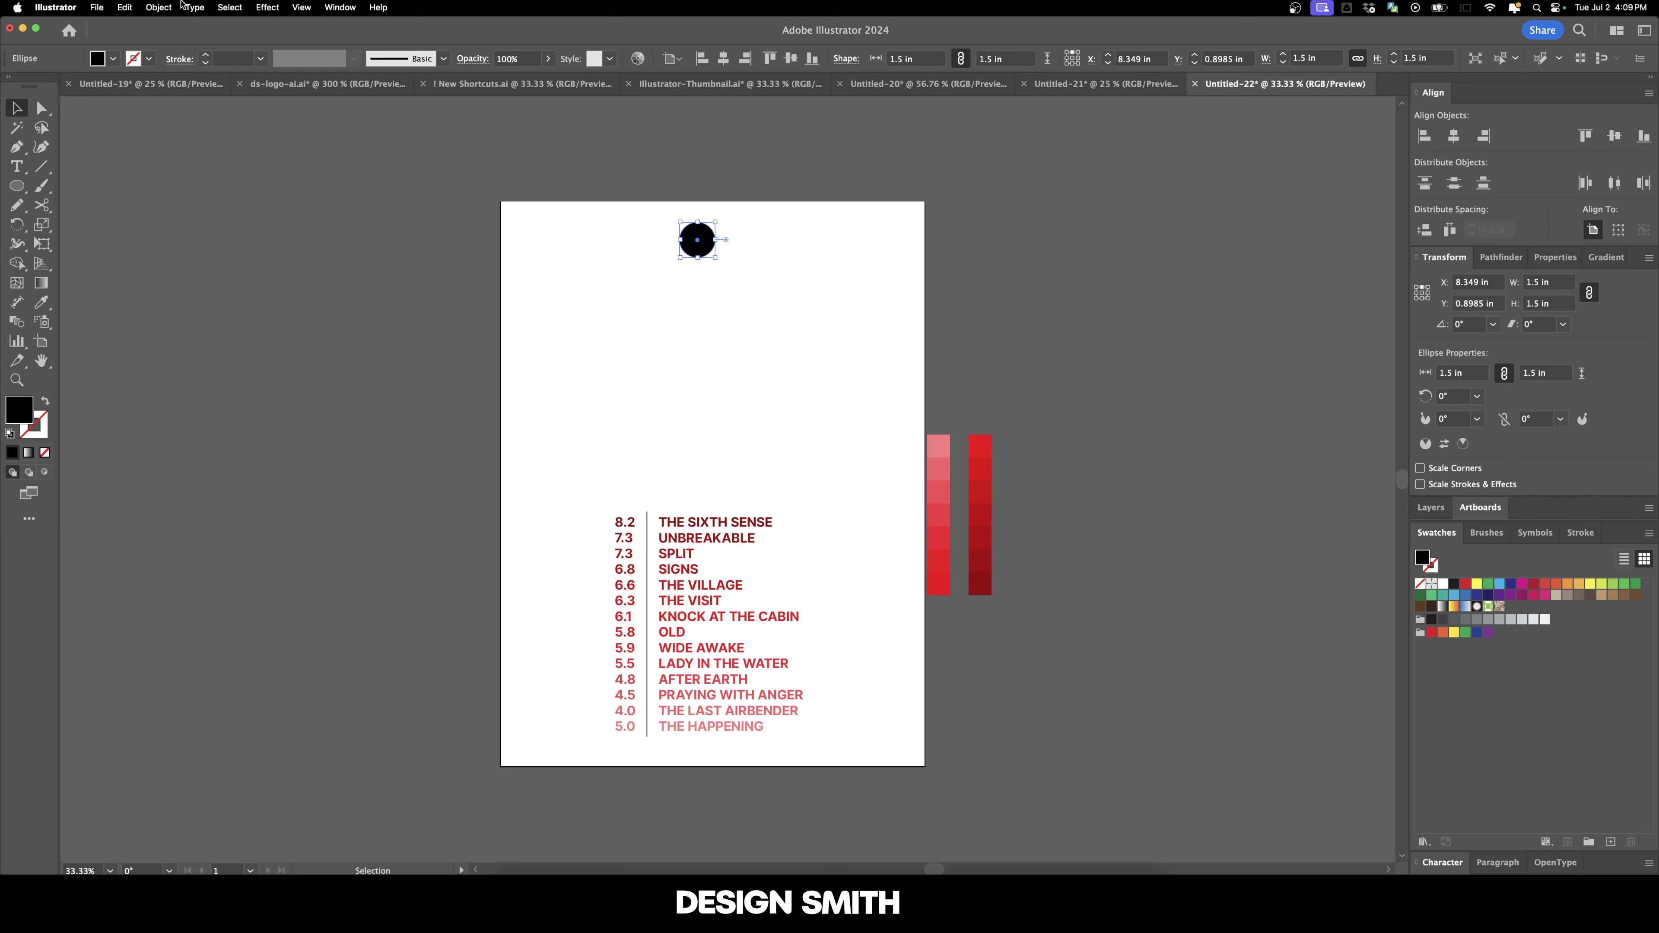
pyautogui.click(158, 7)
pyautogui.moveTo(216, 23)
pyautogui.click(341, 126)
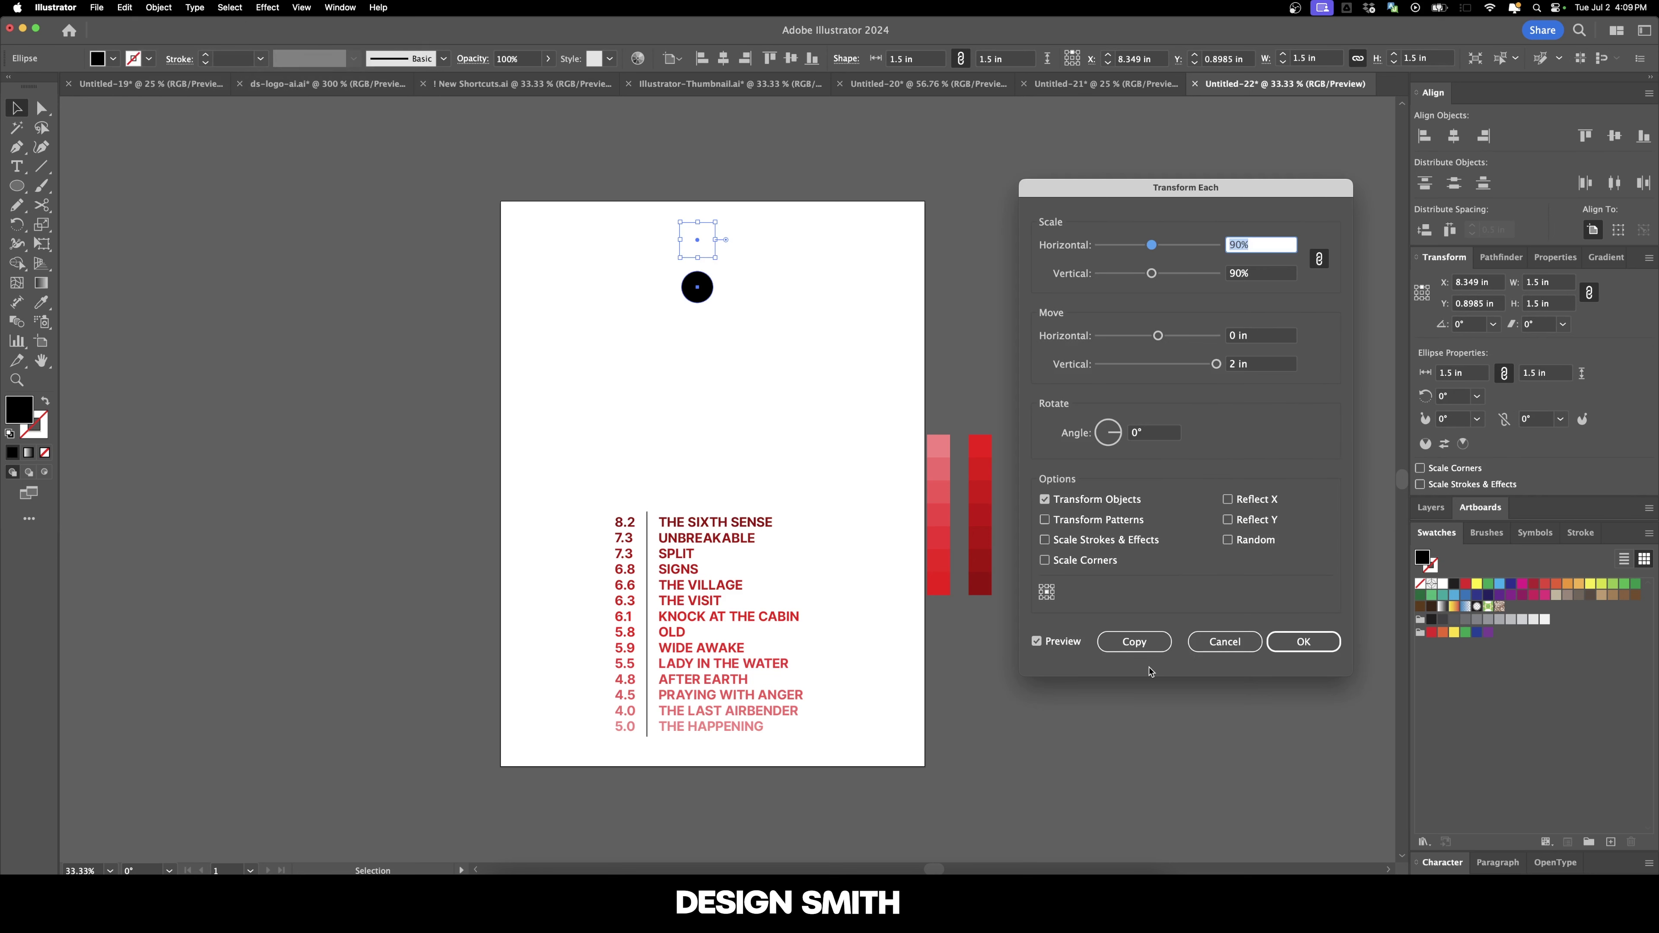
pyautogui.click(1149, 646)
pyautogui.press('space')
pyautogui.press('super+z')
pyautogui.click(790, 371)
pyautogui.moveTo(707, 243); pyautogui.dragTo(904, 245)
# Use Transform Each to copy the circle at 90% scale 2 in lower, repeating twice with Cmd+D.
pyautogui.click(171, 10)
pyautogui.moveTo(196, 27)
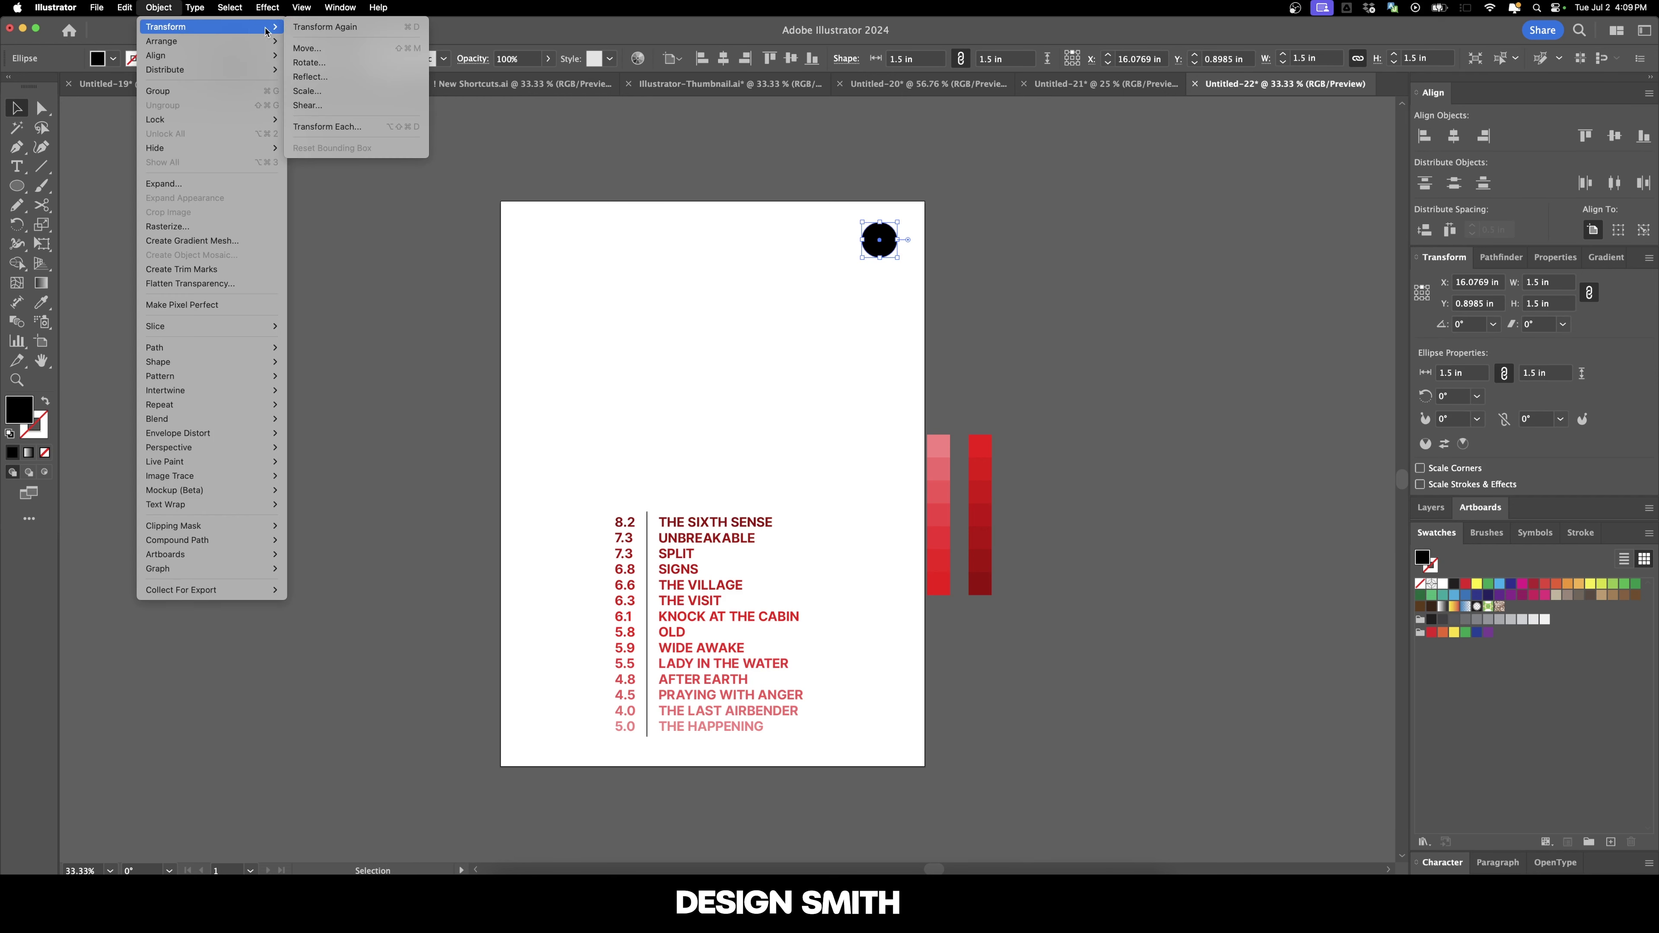
pyautogui.click(358, 125)
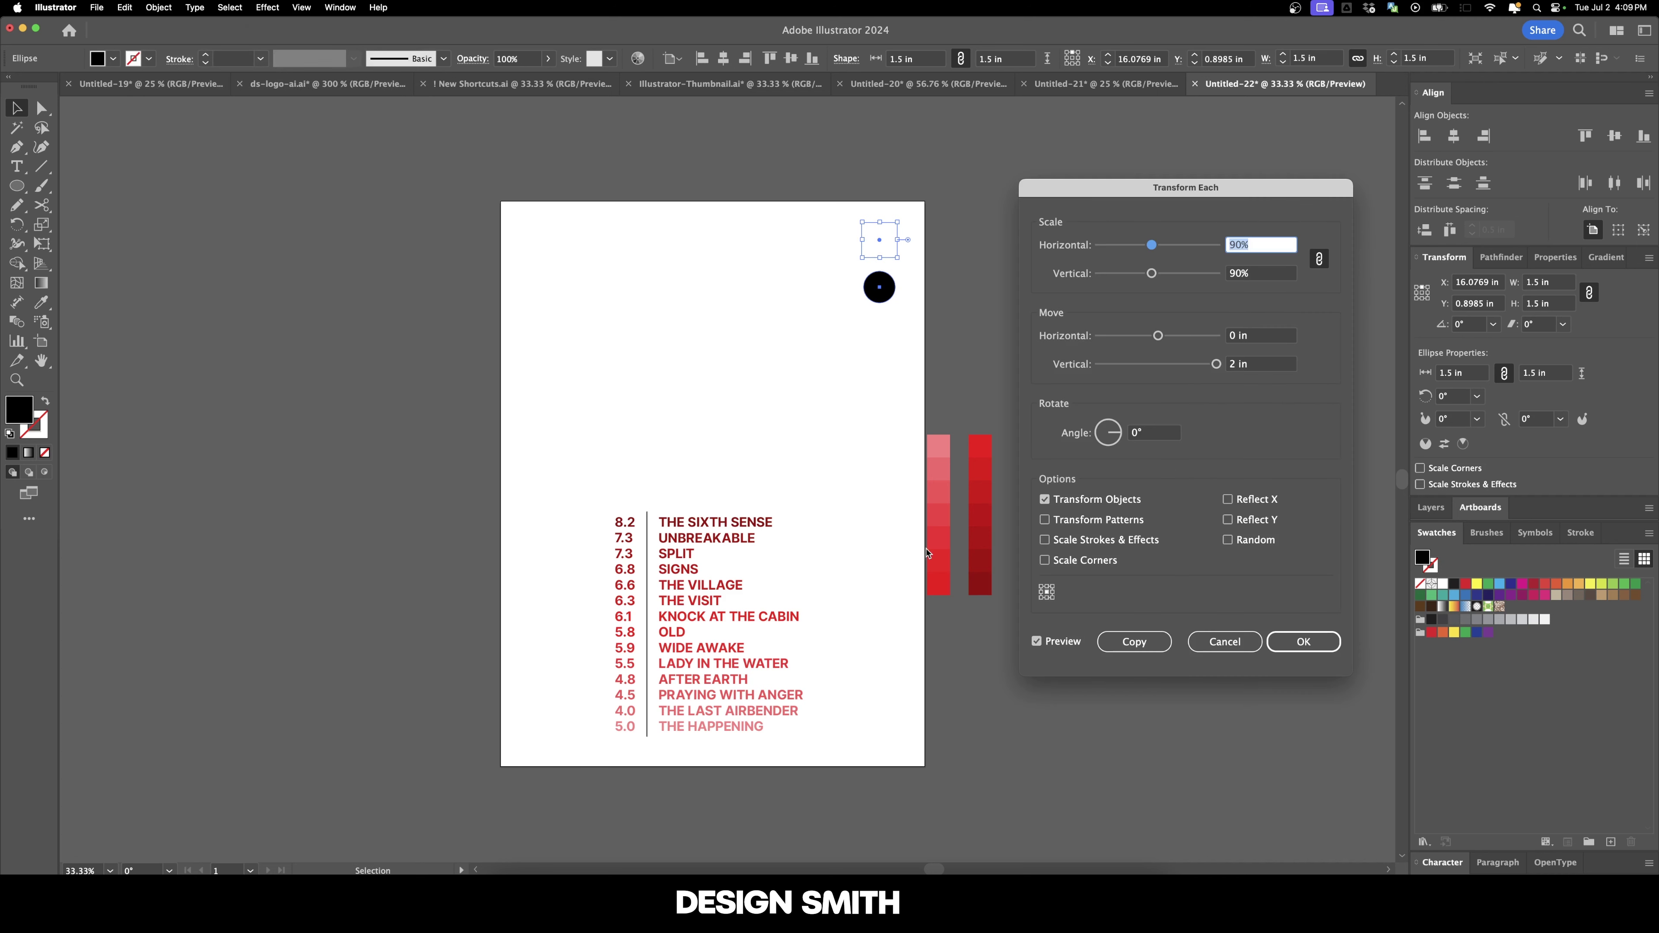
pyautogui.click(1134, 641)
pyautogui.press('super+d')
pyautogui.press('super+d')
pyautogui.press('super+d')
pyautogui.press('super+d')
pyautogui.press('super+d')
pyautogui.press('super+d')
pyautogui.press('super+d')
pyautogui.press('super+d')
pyautogui.press('super+d')
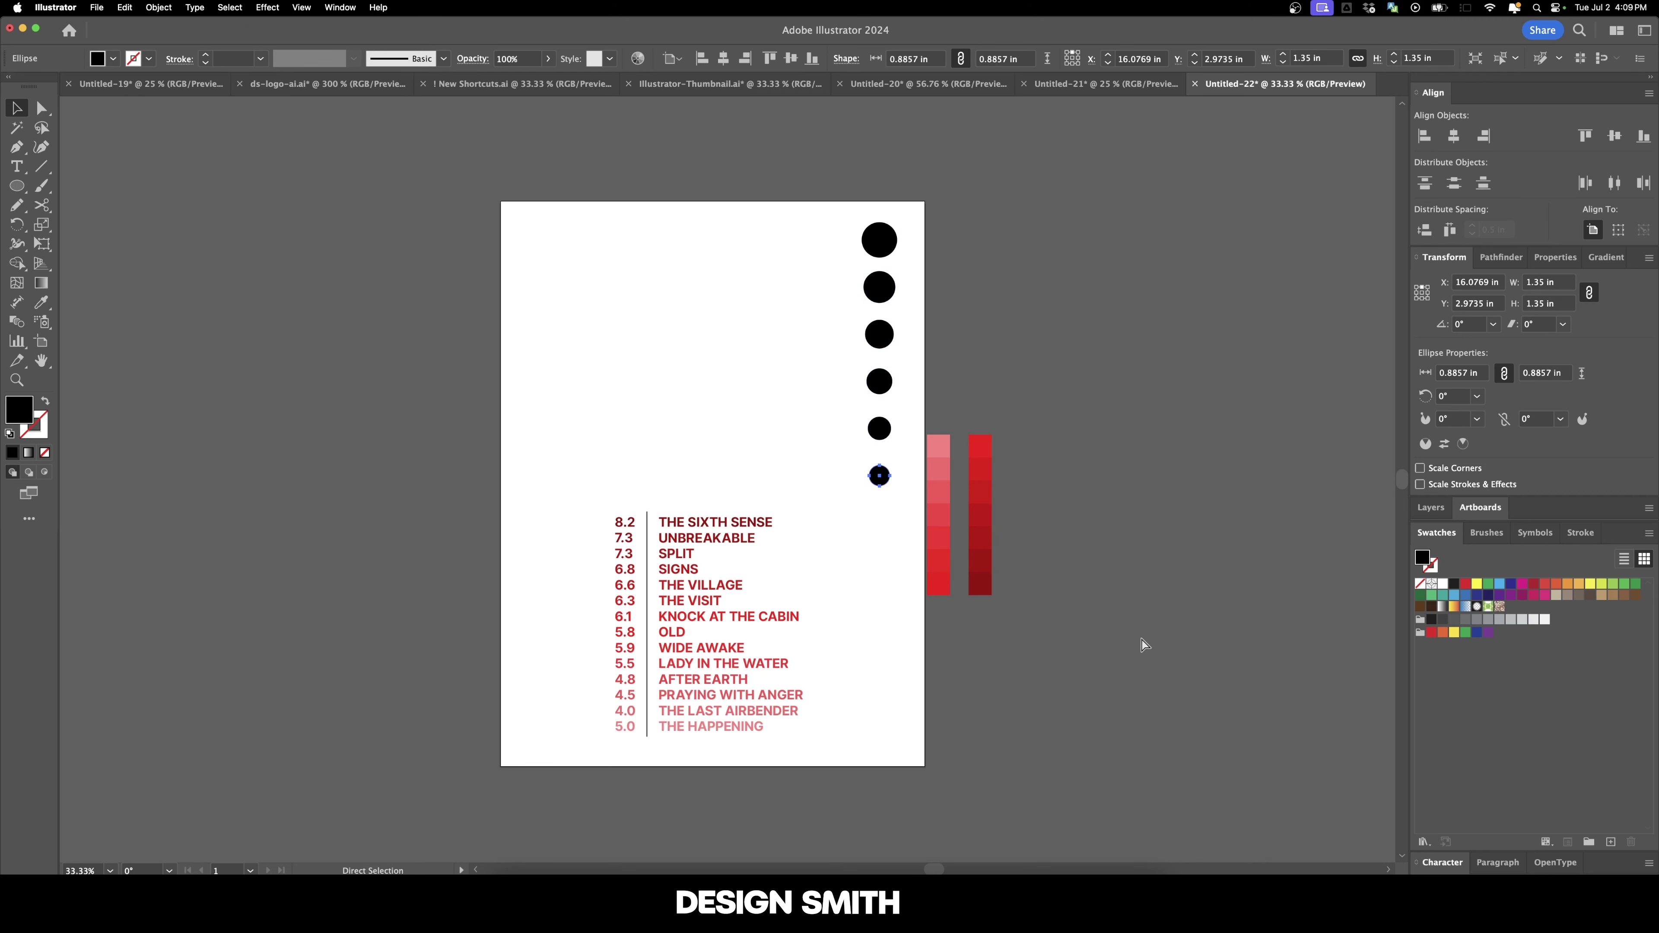
pyautogui.press('super+d')
pyautogui.press('super+d')
pyautogui.press('super+d')
pyautogui.click(951, 767)
pyautogui.scroll(-1, 923, 809)
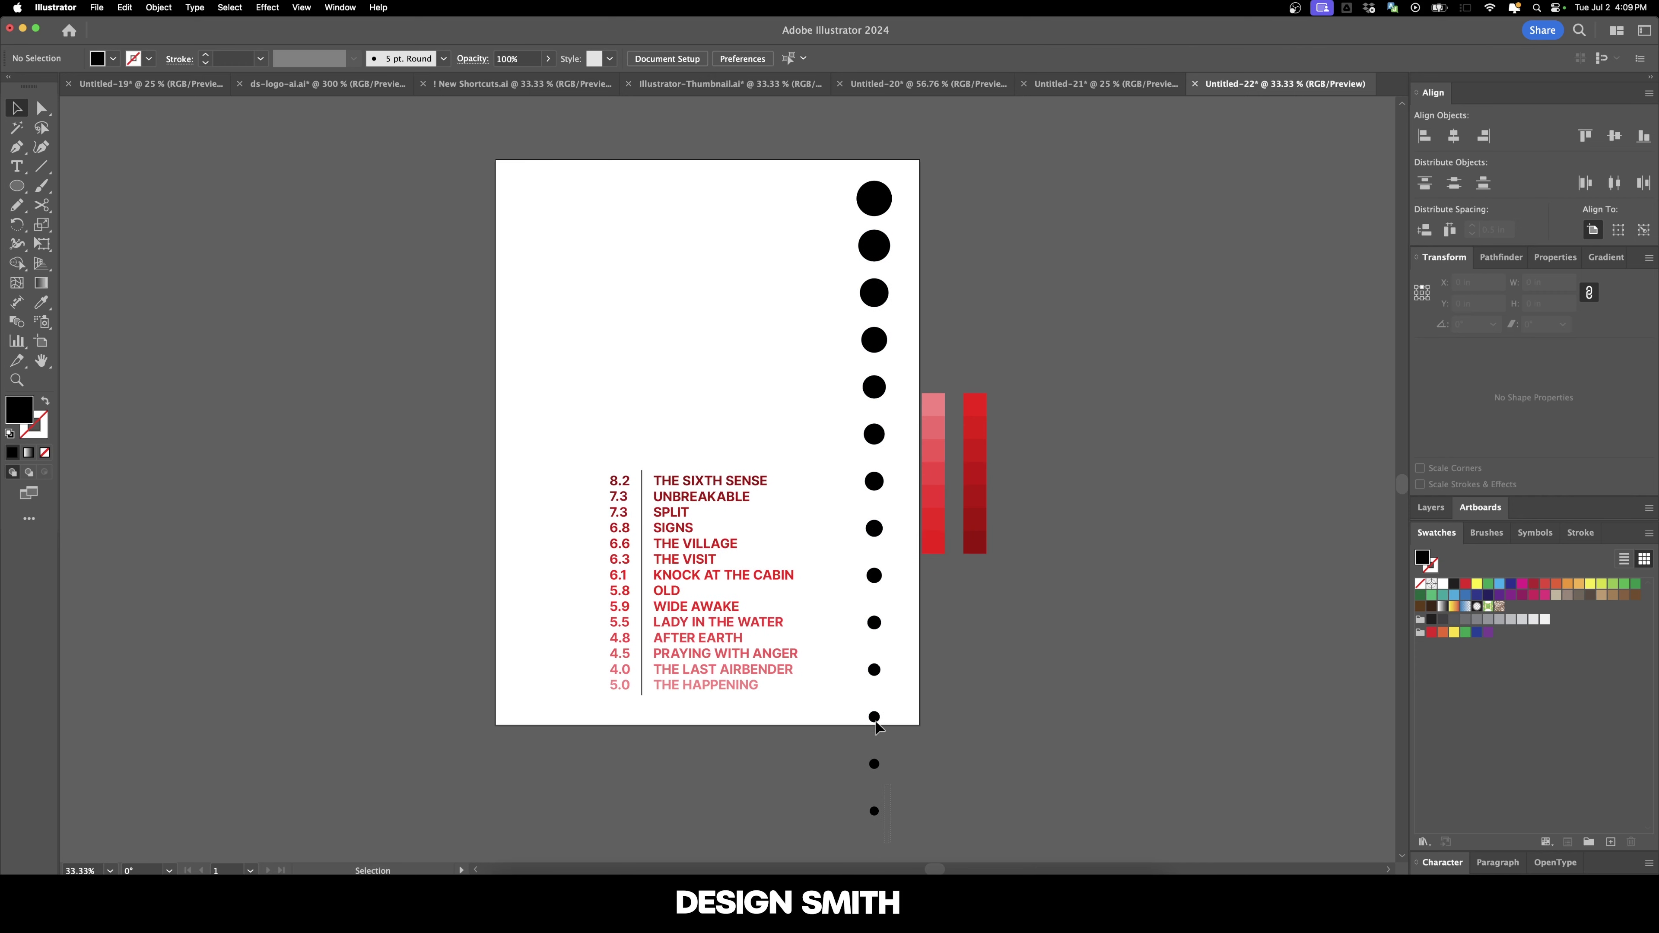
# Evenly distribute the circles, then shorten the column and shift it left toward centre.
pyautogui.moveTo(848, 255); pyautogui.dragTo(855, 186)
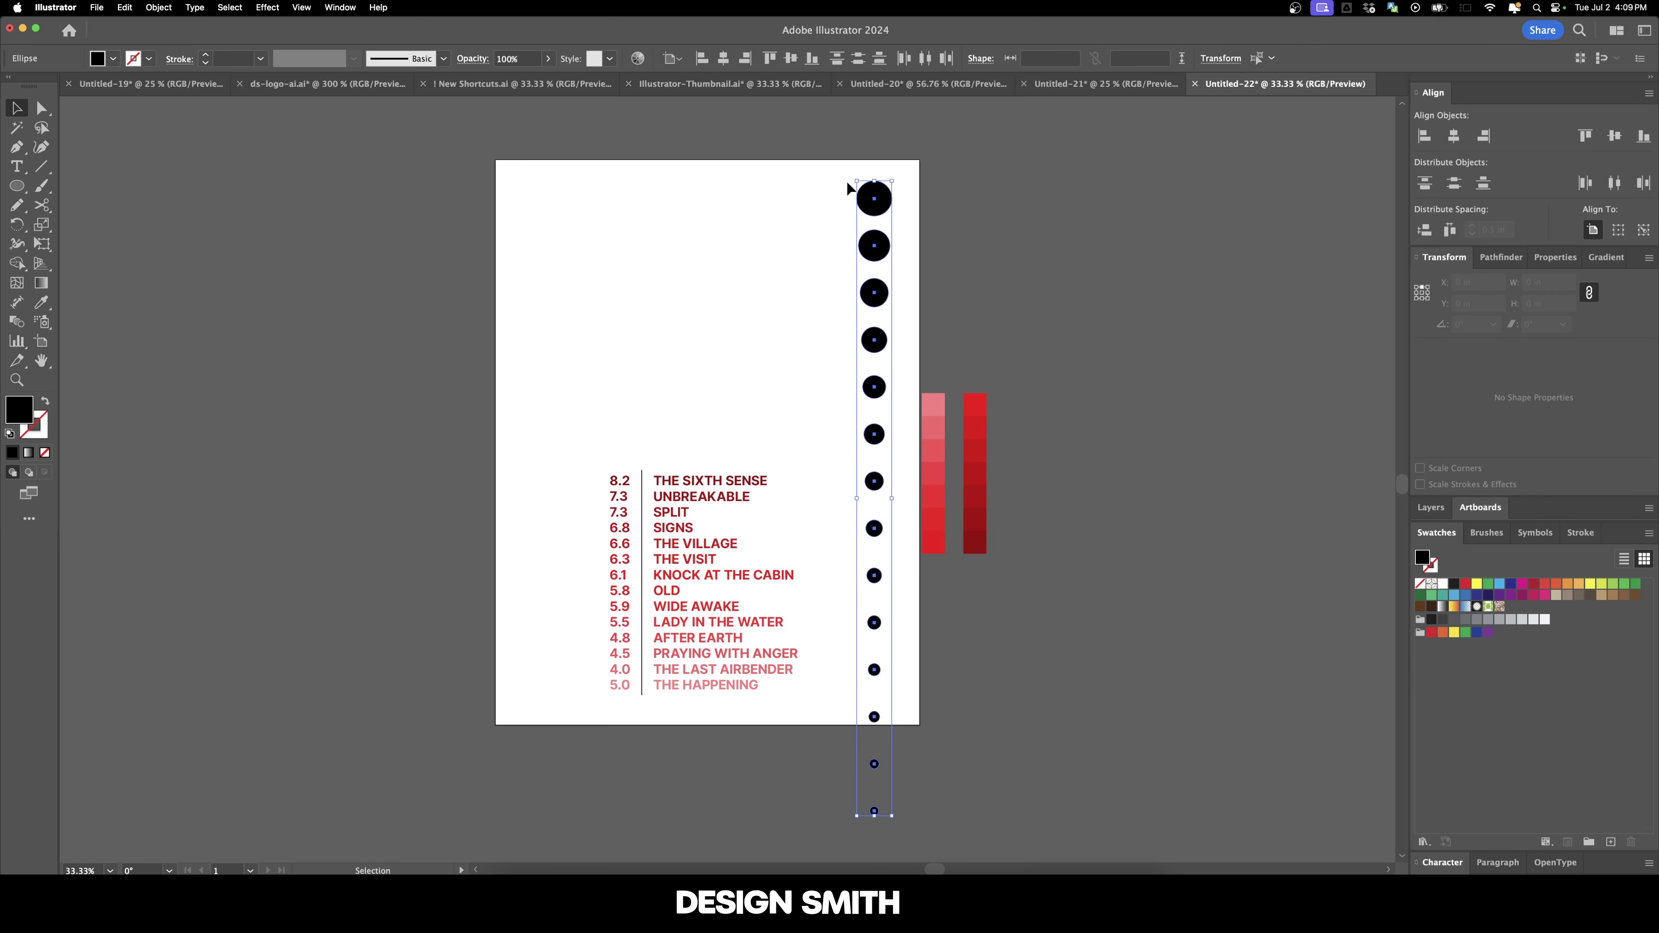
pyautogui.click(1426, 232)
pyautogui.click(1041, 307)
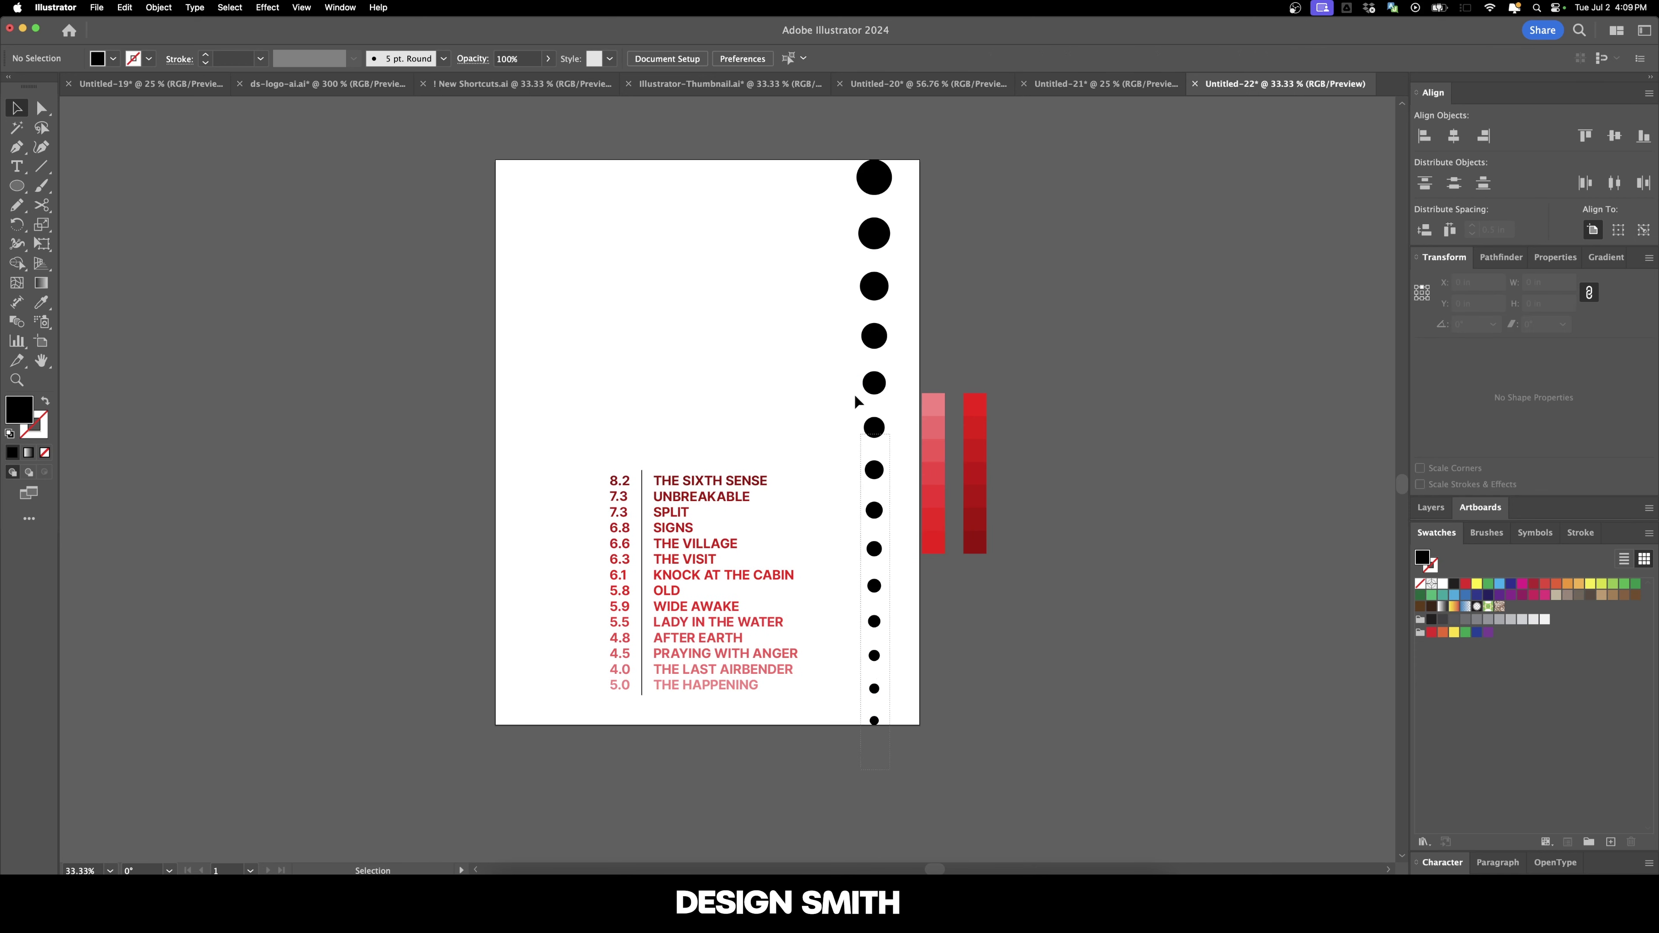
pyautogui.moveTo(838, 181); pyautogui.dragTo(842, 171)
pyautogui.moveTo(874, 723); pyautogui.dragTo(877, 460)
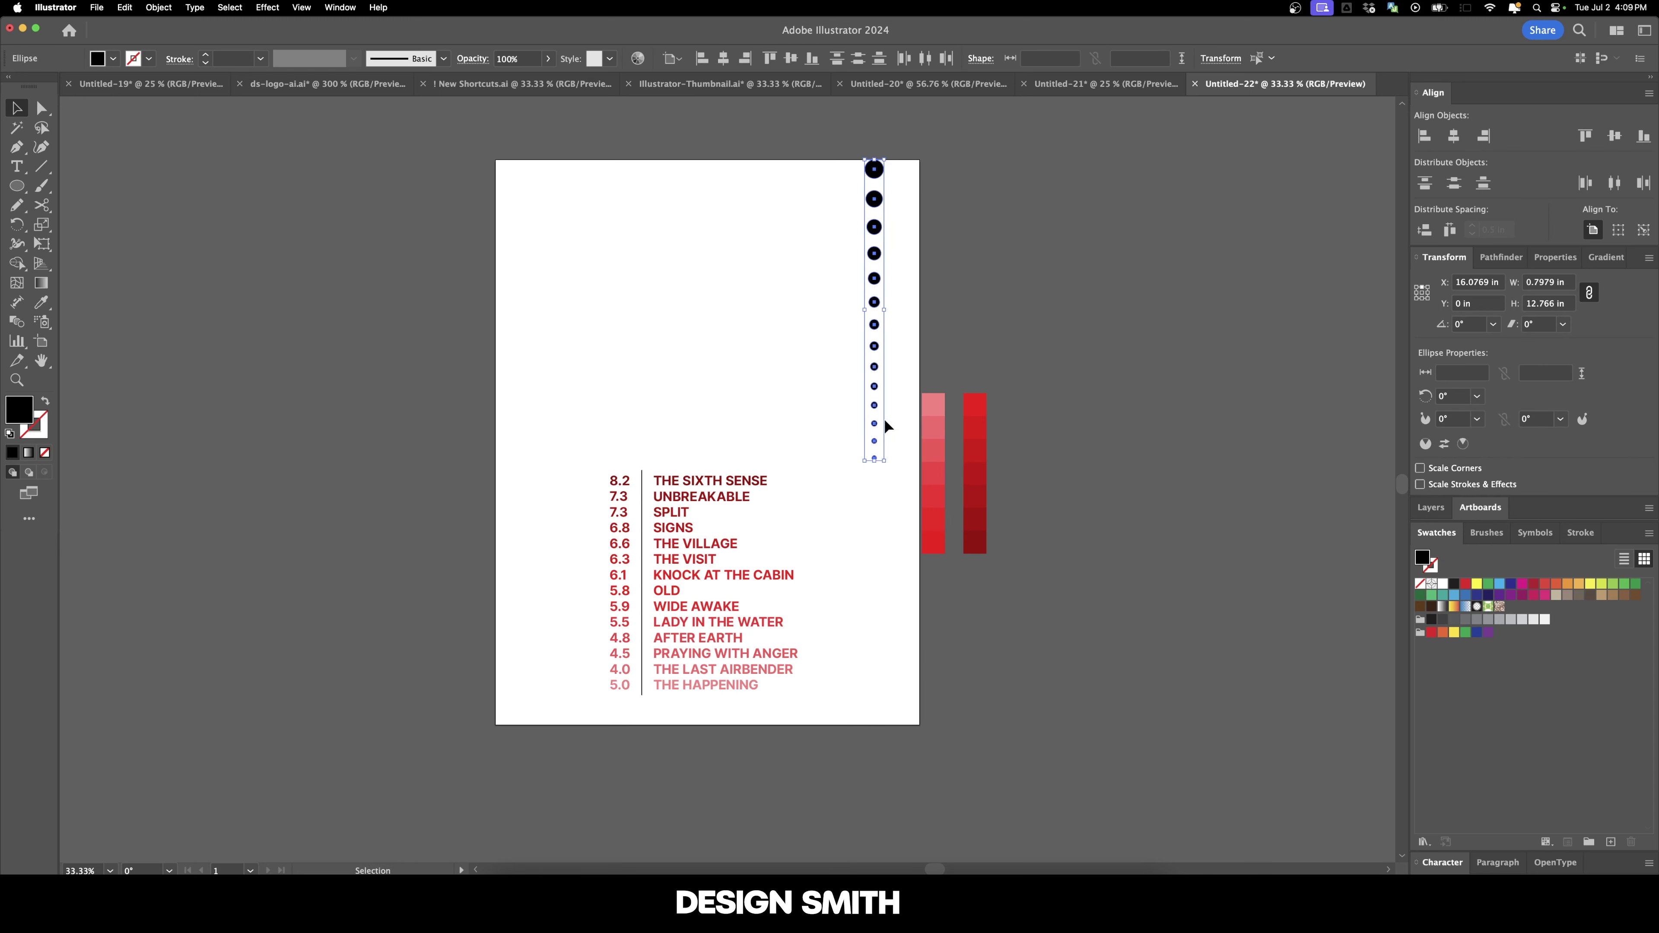
pyautogui.moveTo(874, 353); pyautogui.dragTo(735, 356)
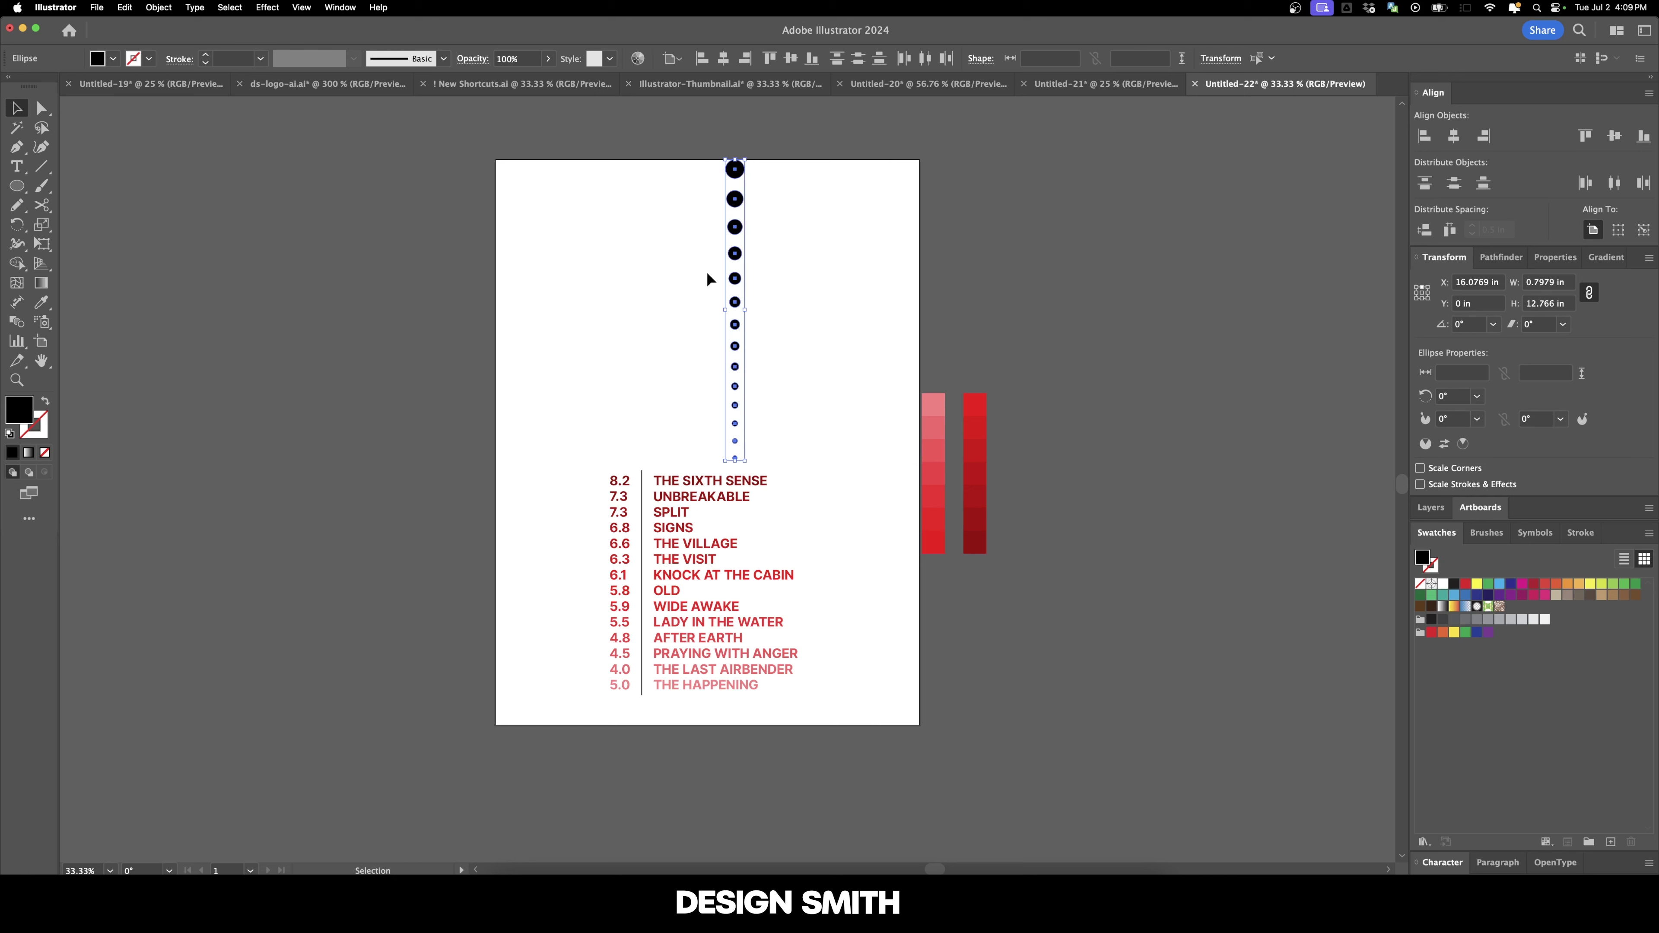
pyautogui.click(697, 175)
# Close up the circles to 0.125 in gaps, using the top circle as the key object.
pyautogui.moveTo(691, 160); pyautogui.dragTo(762, 260)
pyautogui.moveTo(806, 455); pyautogui.dragTo(808, 458)
pyautogui.click(734, 172)
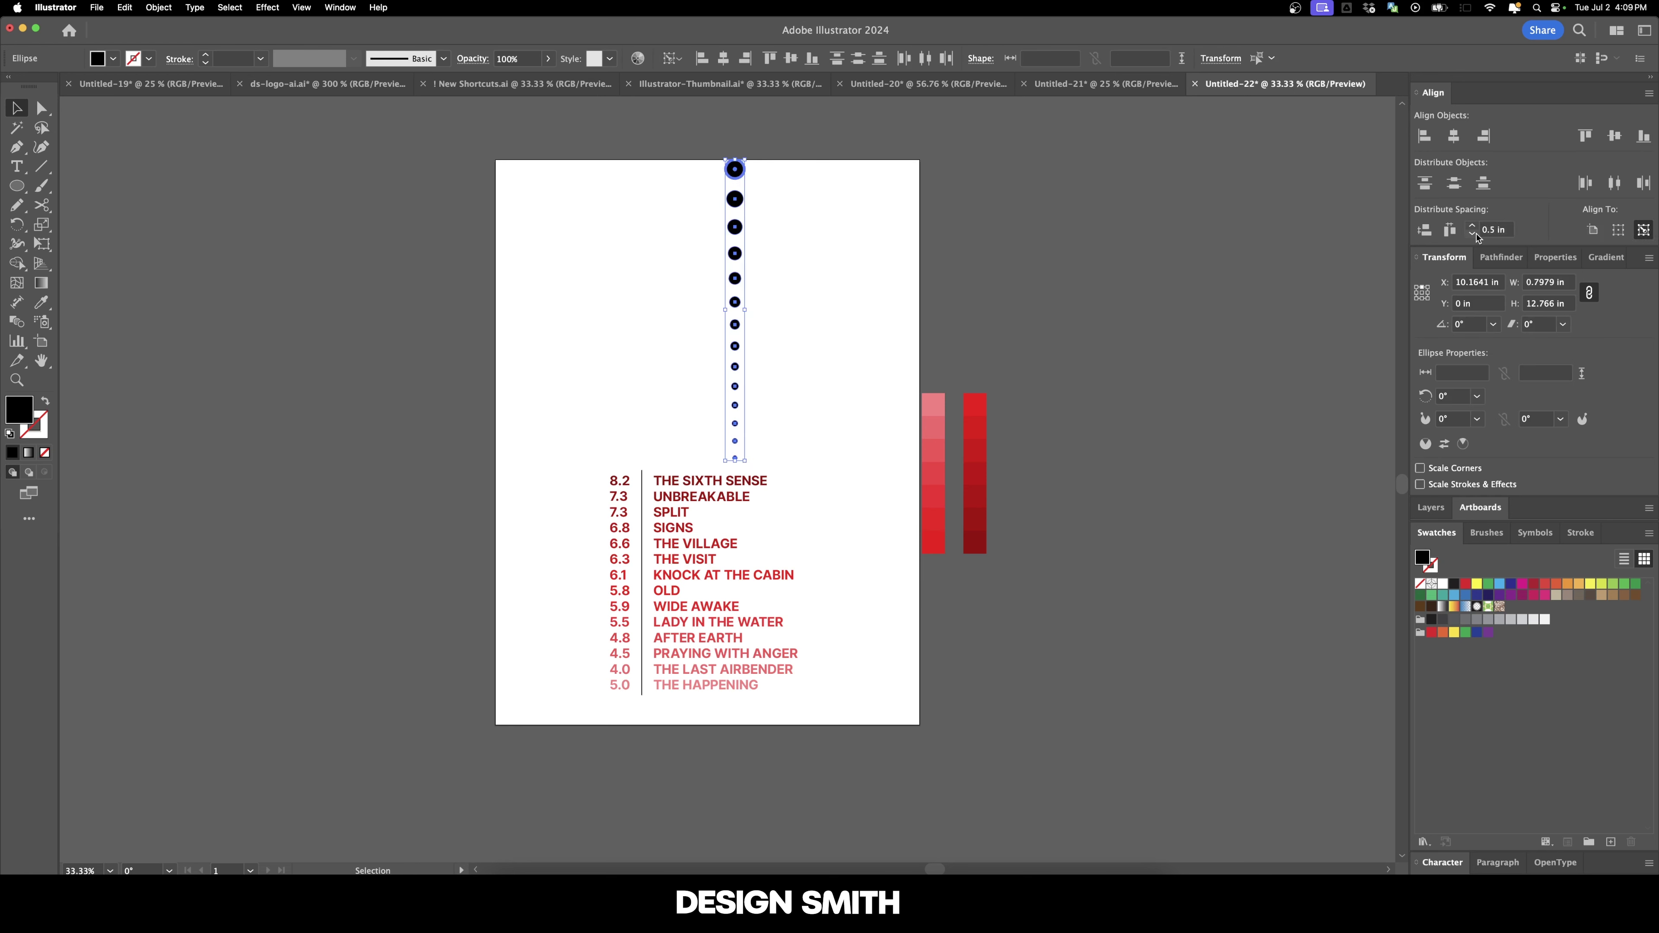
pyautogui.click(1425, 230)
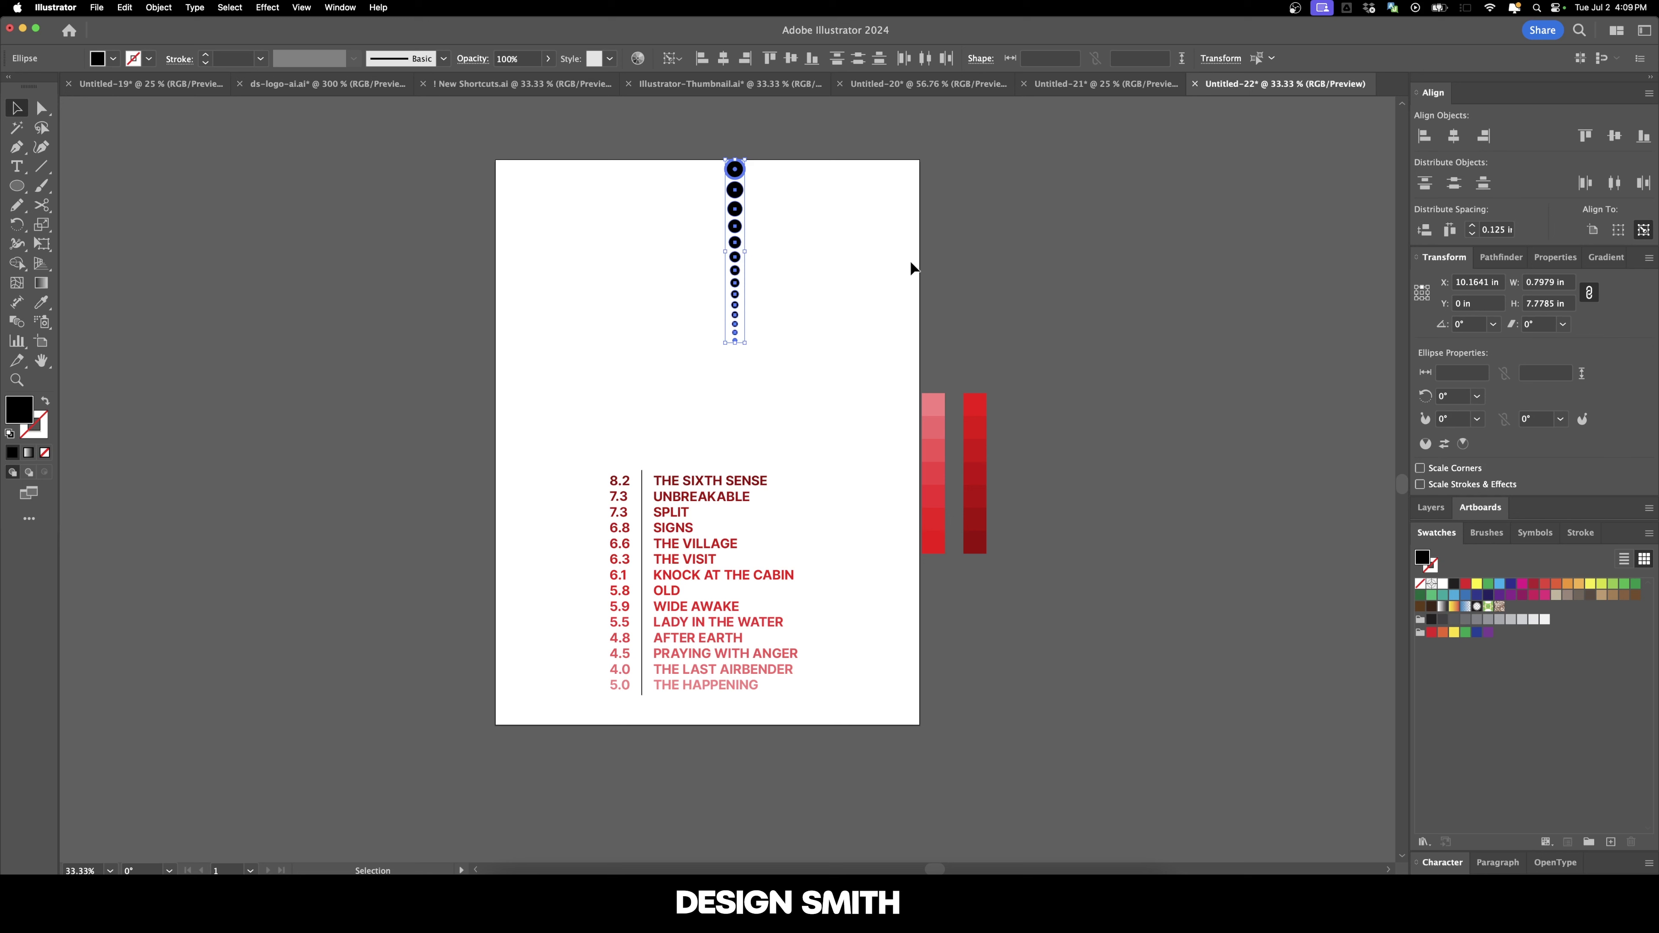
pyautogui.click(836, 321)
# Resize the circle column to about 1.09 × 10.66 in and centre it horizontally on the artboard.
pyautogui.click(725, 228)
pyautogui.moveTo(737, 345); pyautogui.dragTo(863, 416)
pyautogui.click(827, 394)
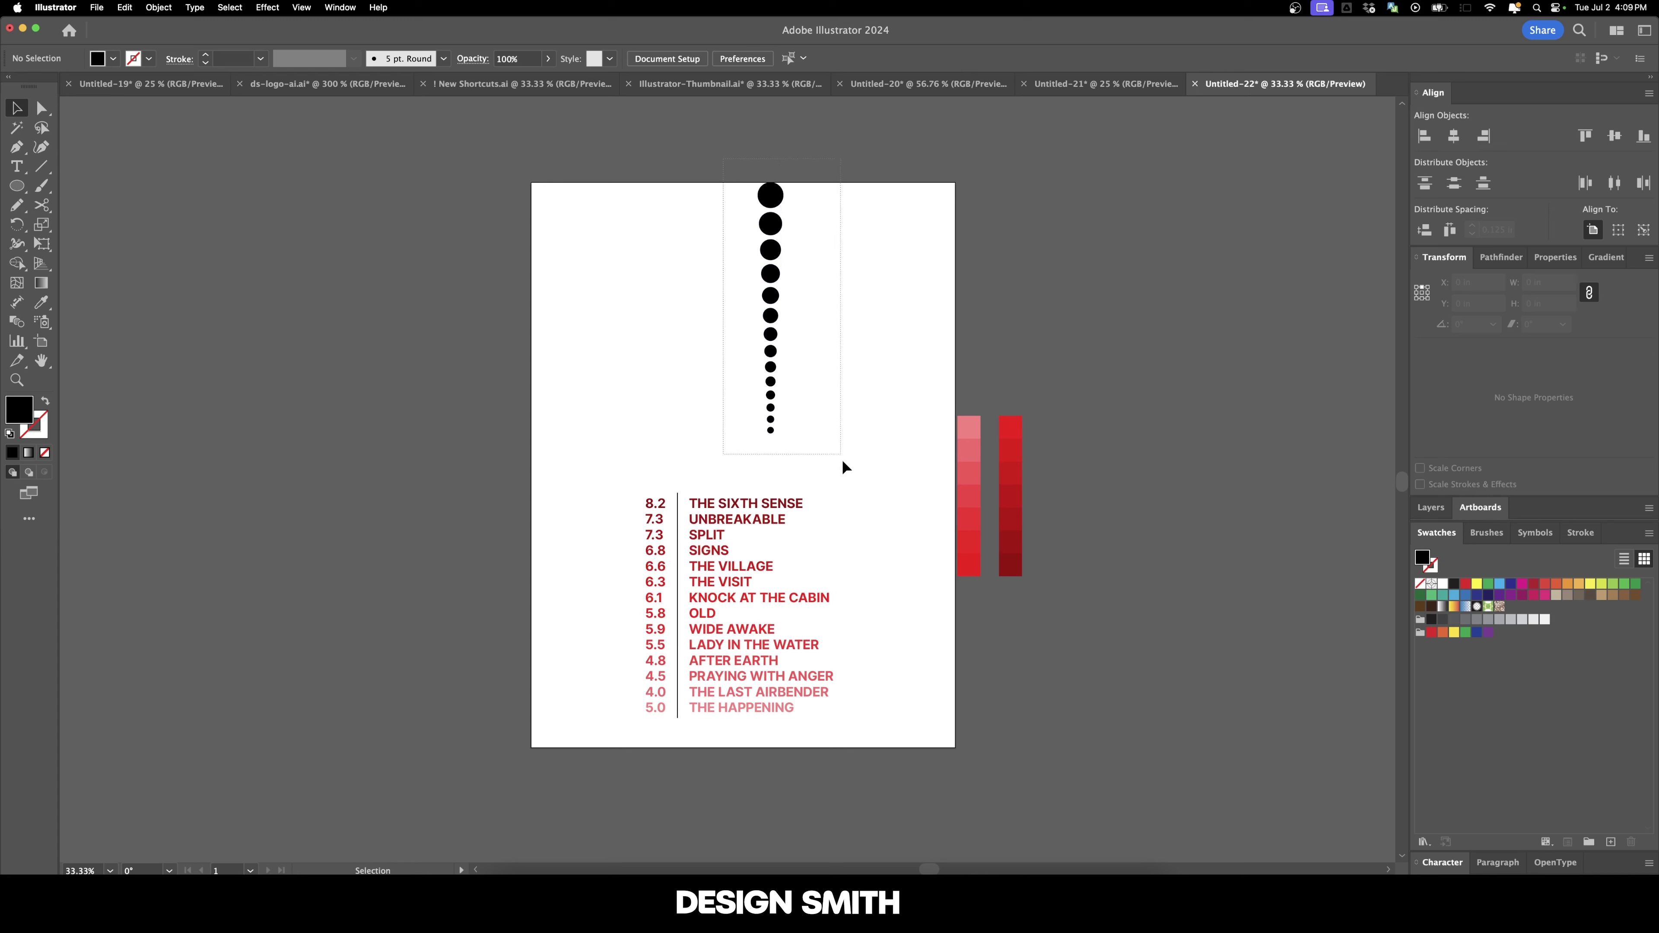
pyautogui.click(776, 227)
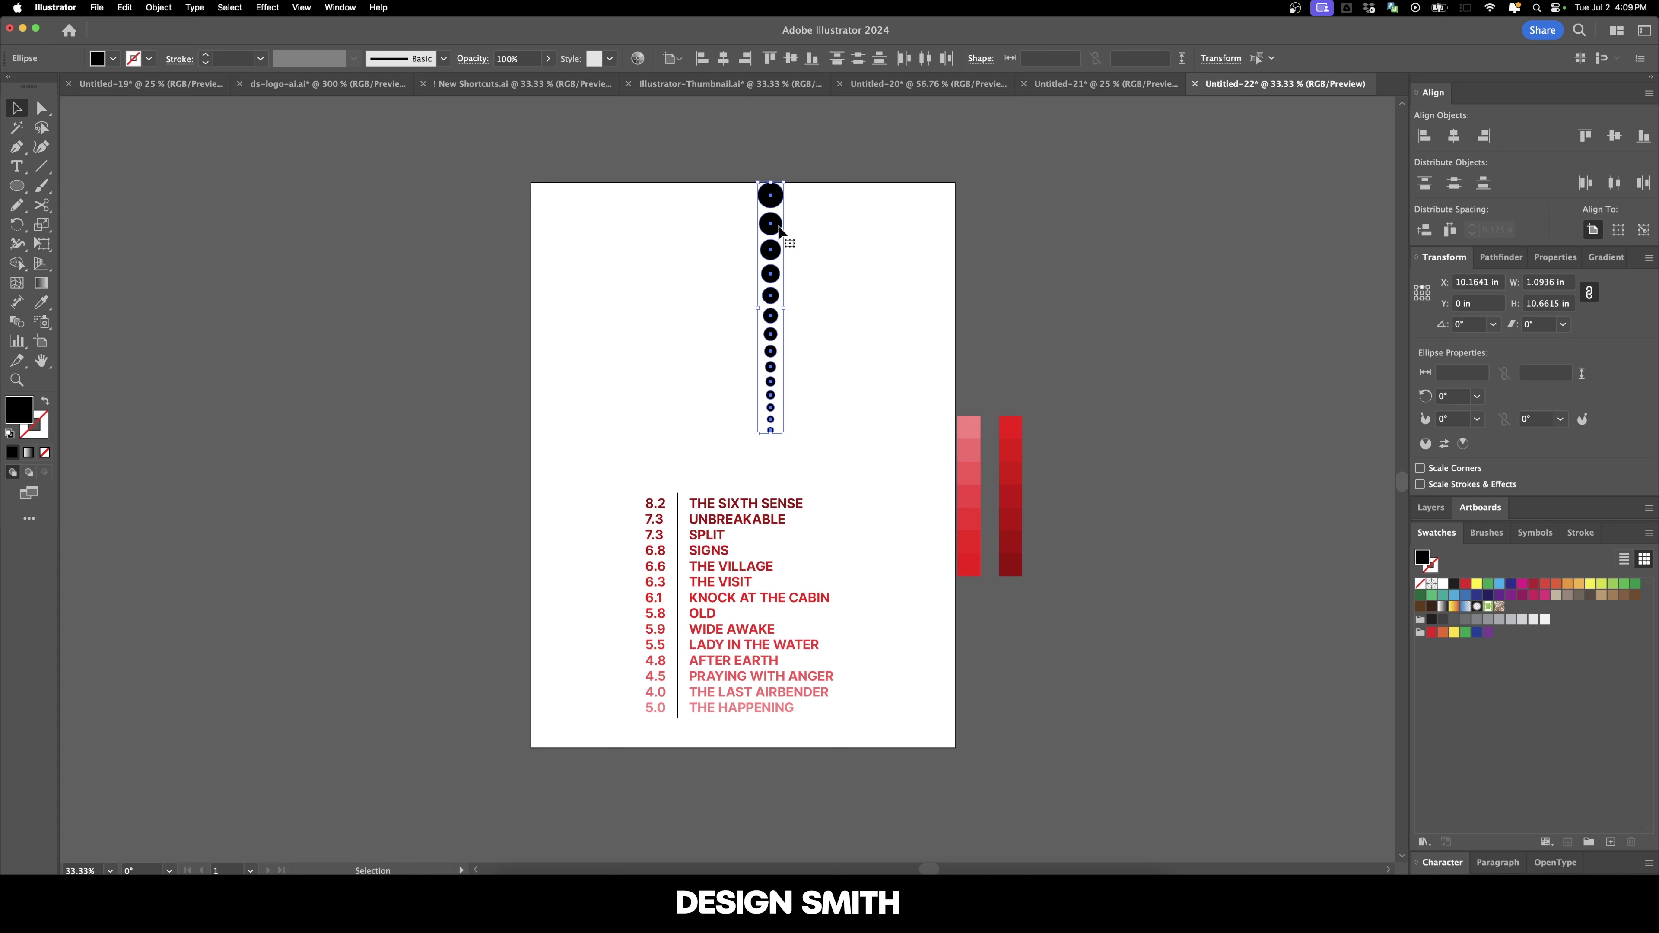
pyautogui.click(724, 59)
# Move the circle column 2 in down with a precise Move of 0 horizontal, 2 vertical.
pyautogui.press('Return')
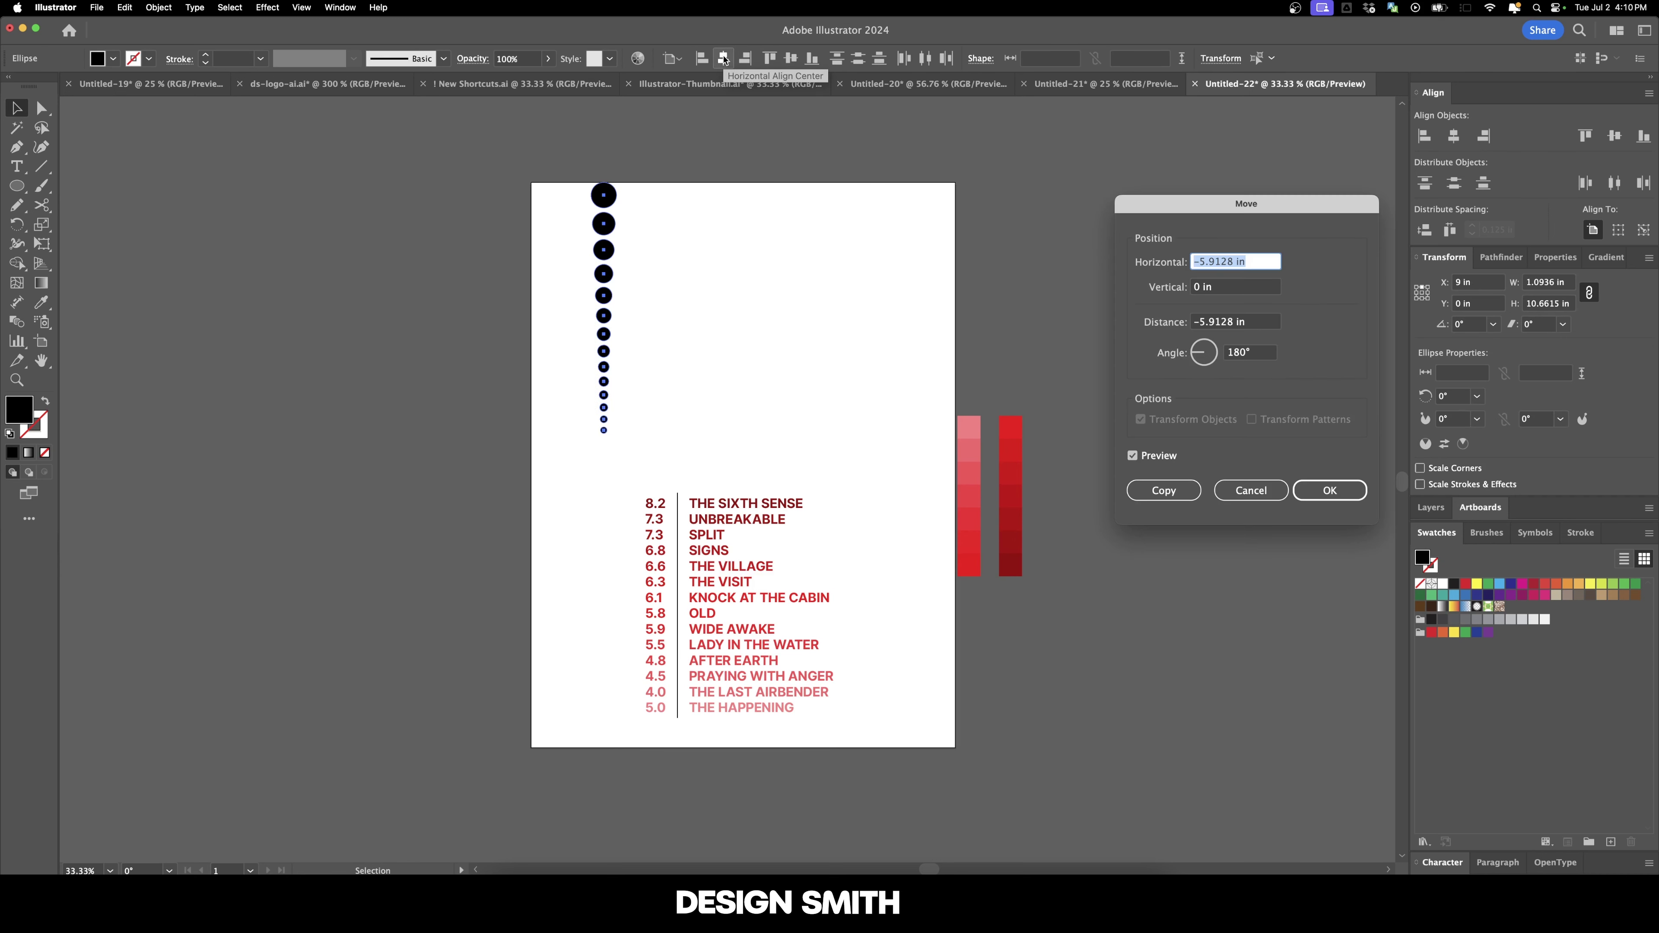
pyautogui.write('0')
pyautogui.press('Tab')
pyautogui.press('Tab')
pyautogui.hotkey('shift', 'Tab')
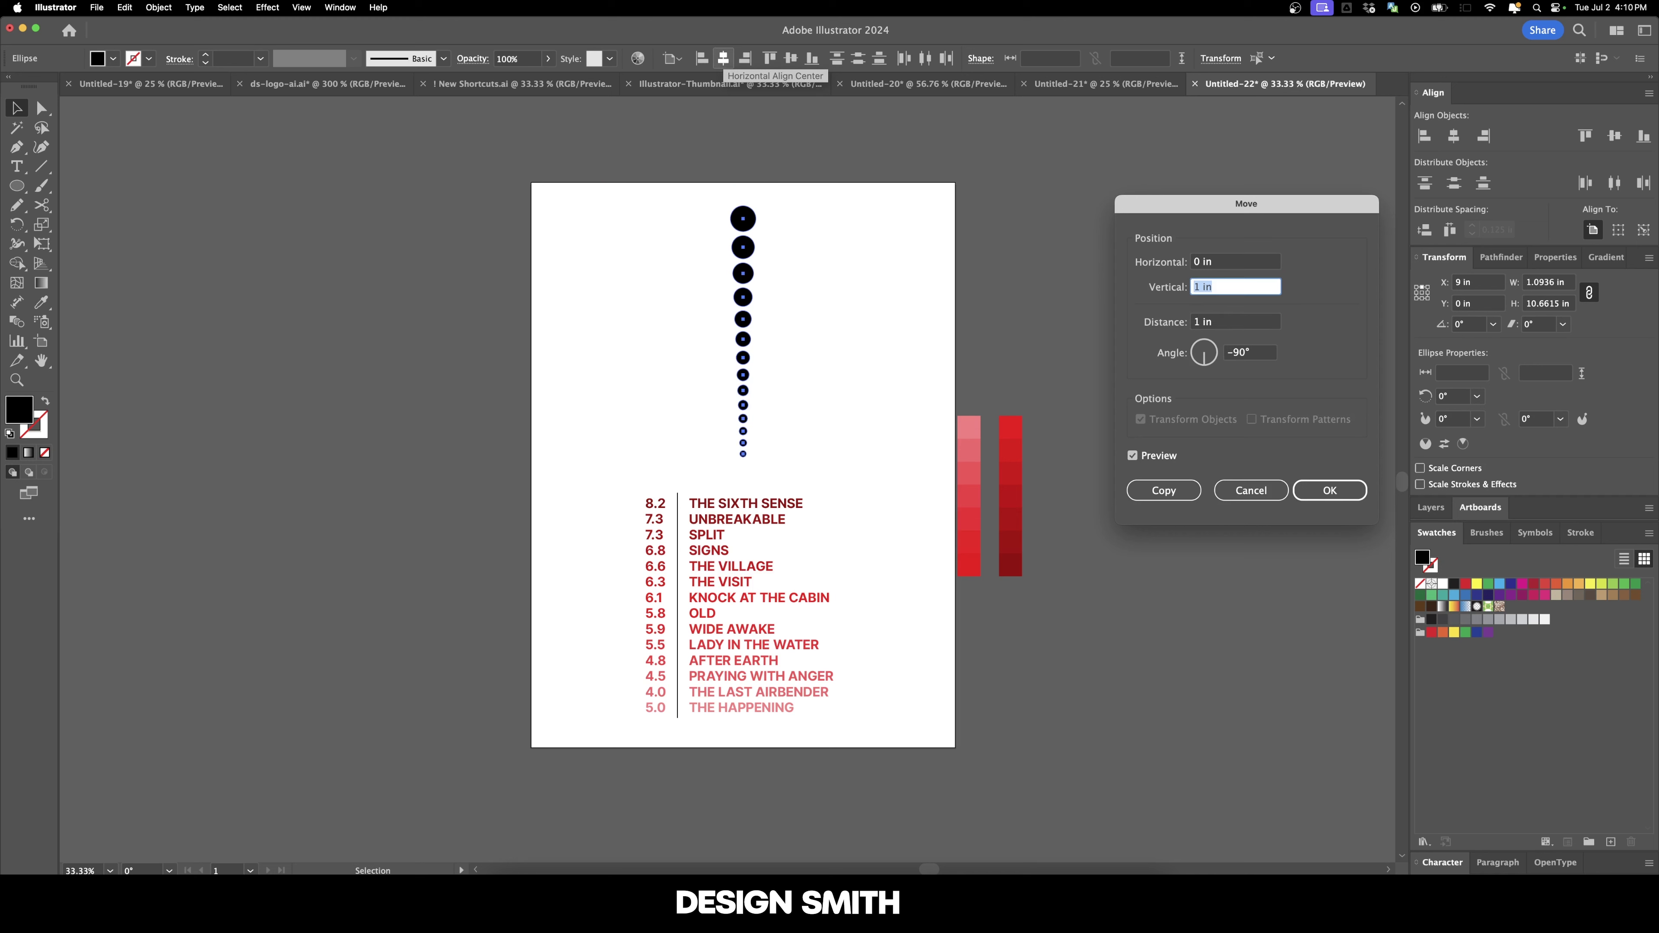
pyautogui.write('2')
pyautogui.press('Tab')
pyautogui.press('Return')
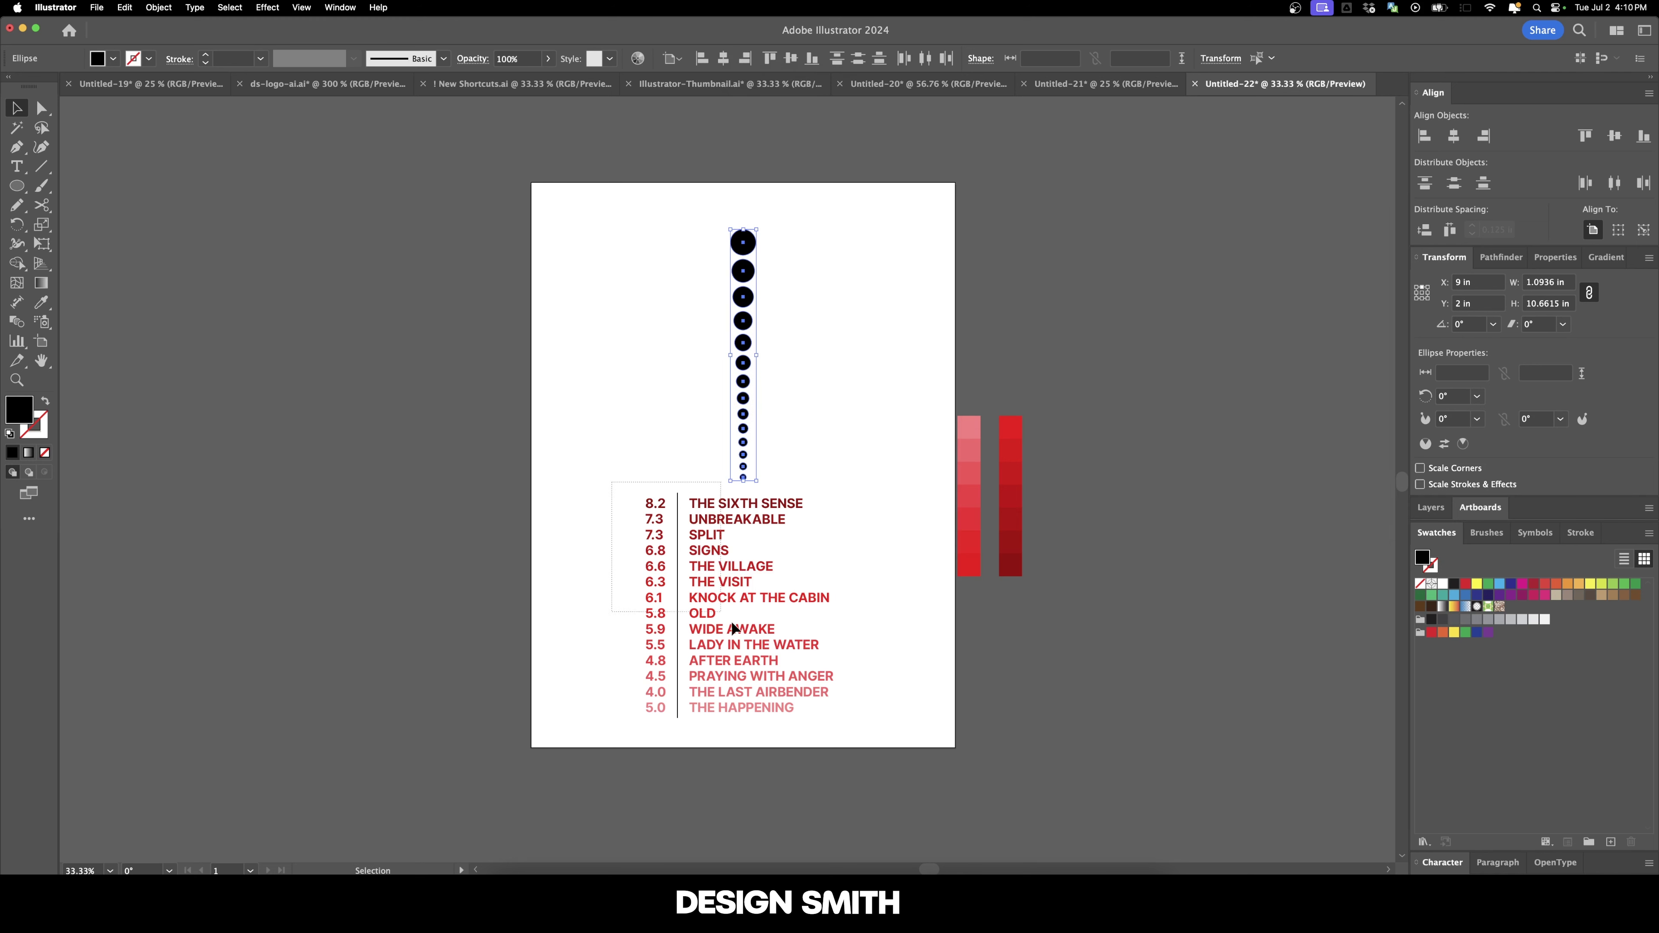
# Group the ratings list, centre it at the artboard bottom, then raise it 2 in.
pyautogui.moveTo(889, 728); pyautogui.dragTo(892, 730)
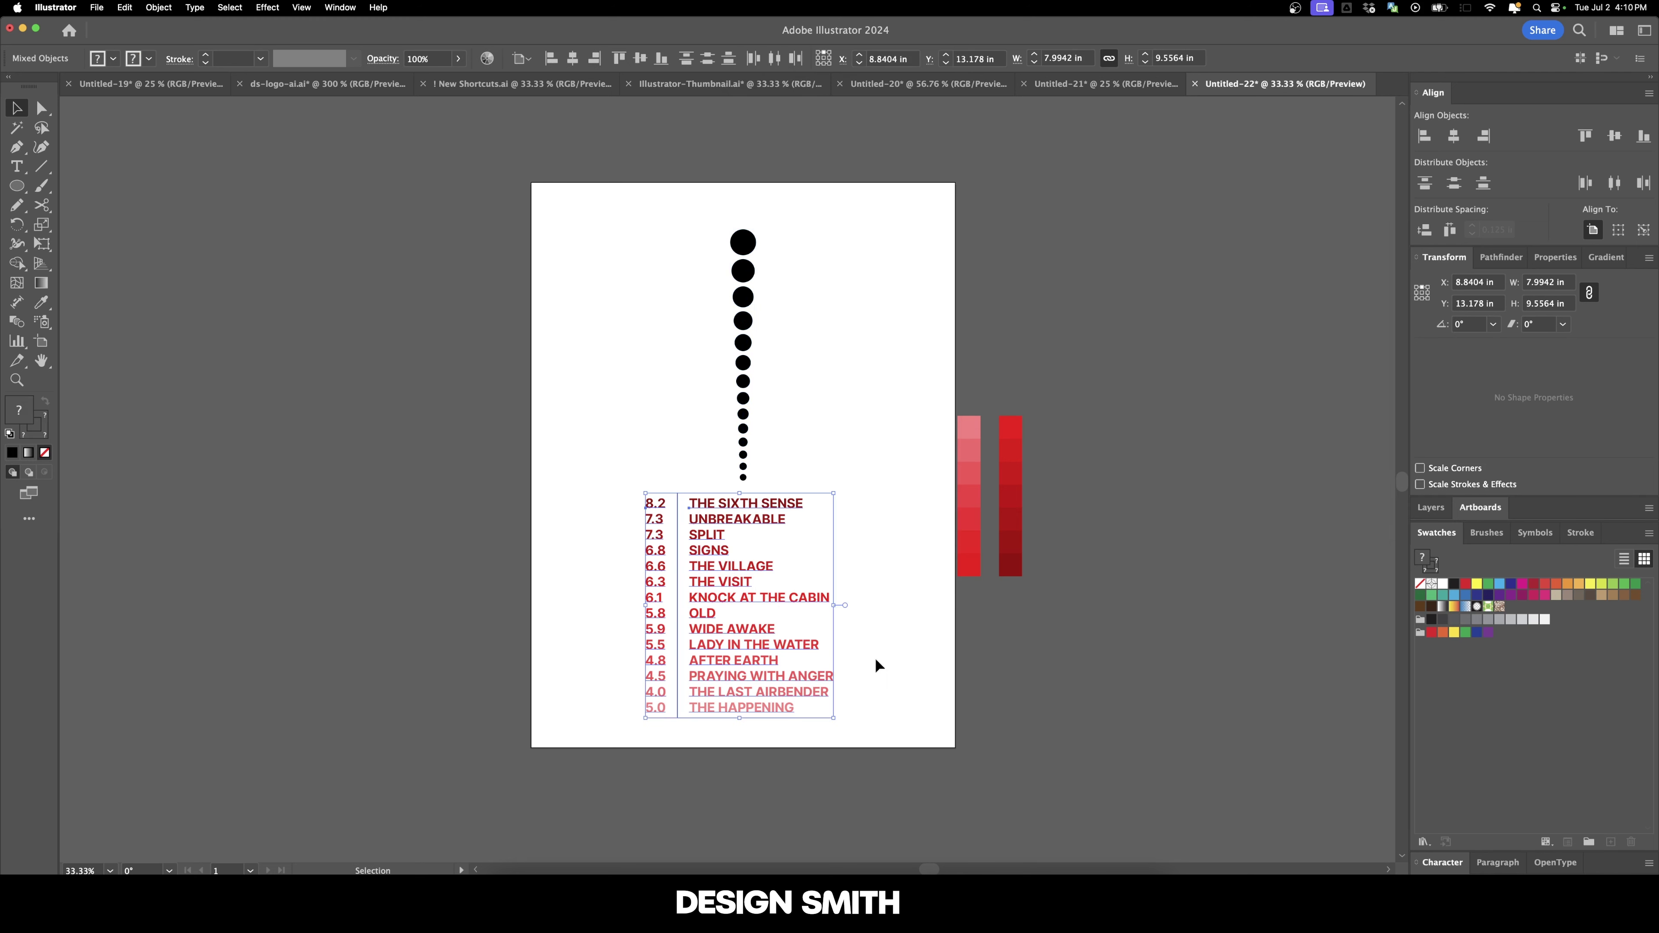
pyautogui.press('cmd+g')
pyautogui.click(573, 59)
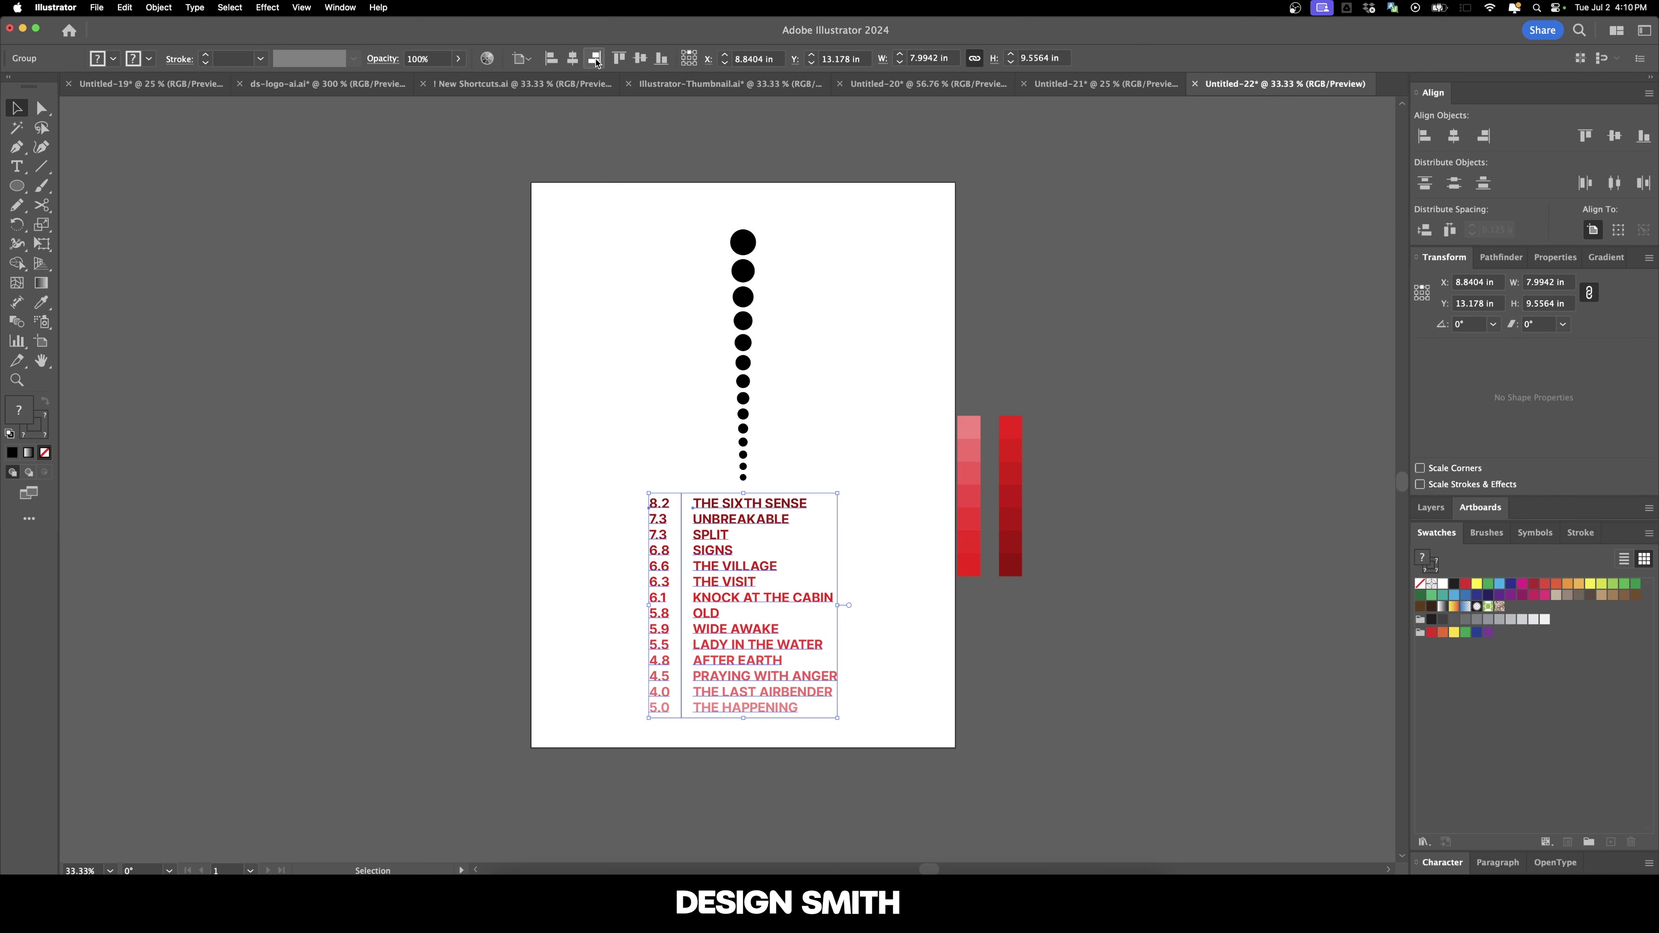
pyautogui.click(661, 59)
pyautogui.press('super+shift+m')
pyautogui.write('0')
pyautogui.press('Tab')
pyautogui.write('-2')
pyautogui.press('Tab')
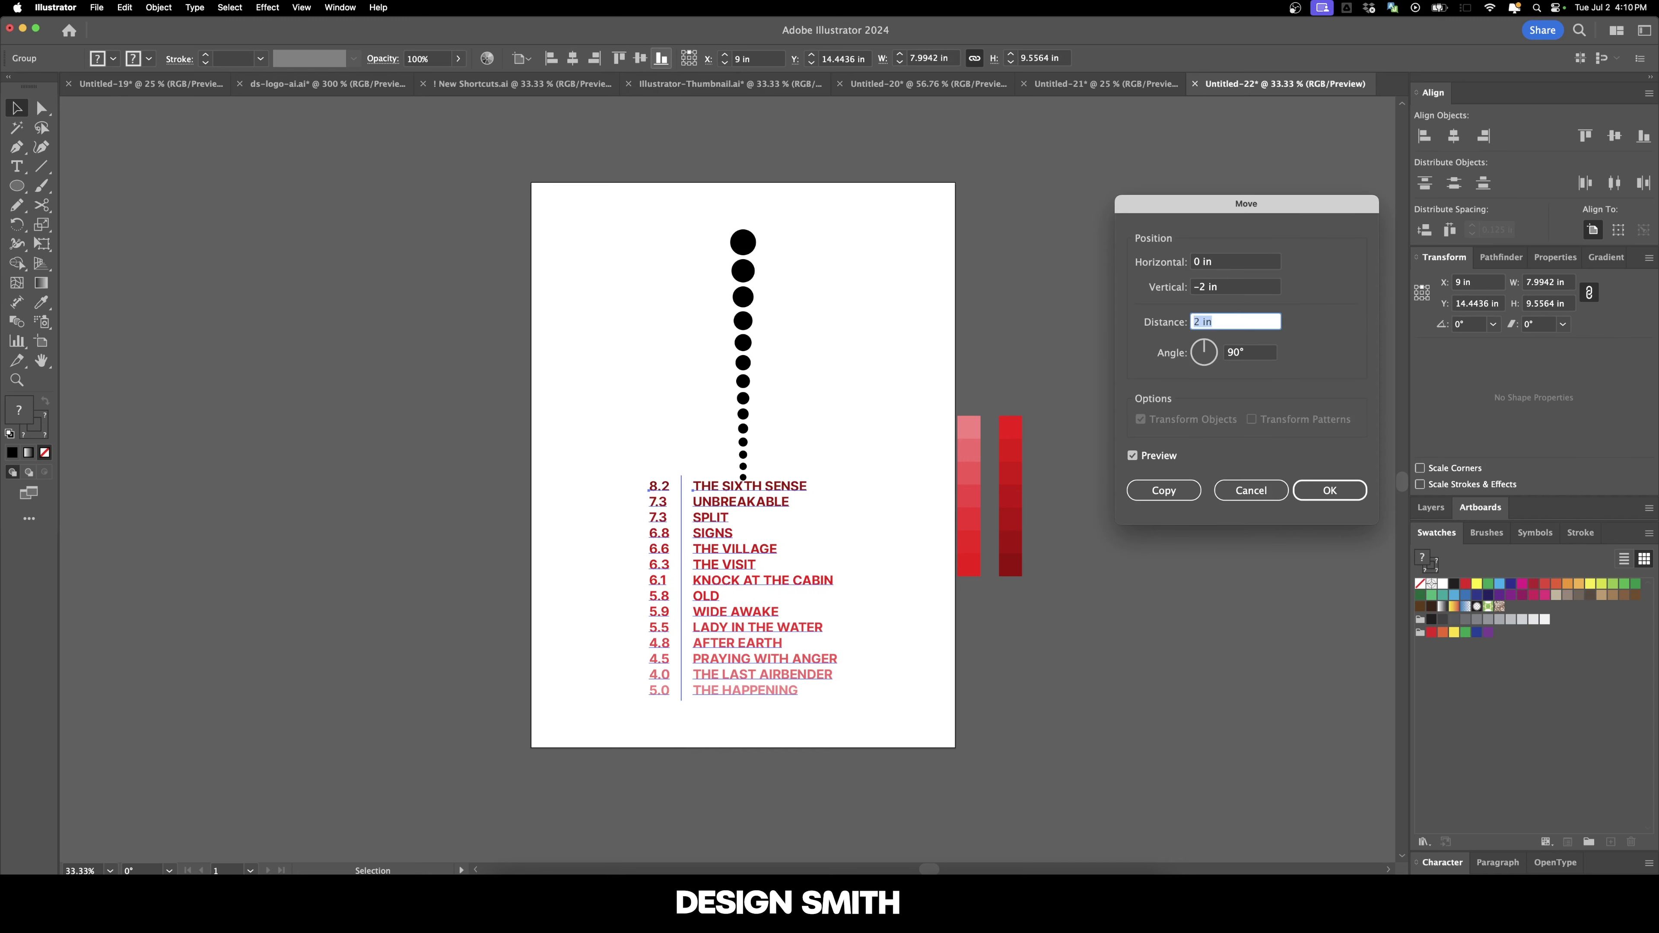
pyautogui.press('Return')
# Scale the ratings list down to a smaller block below the circle column.
pyautogui.click(841, 439)
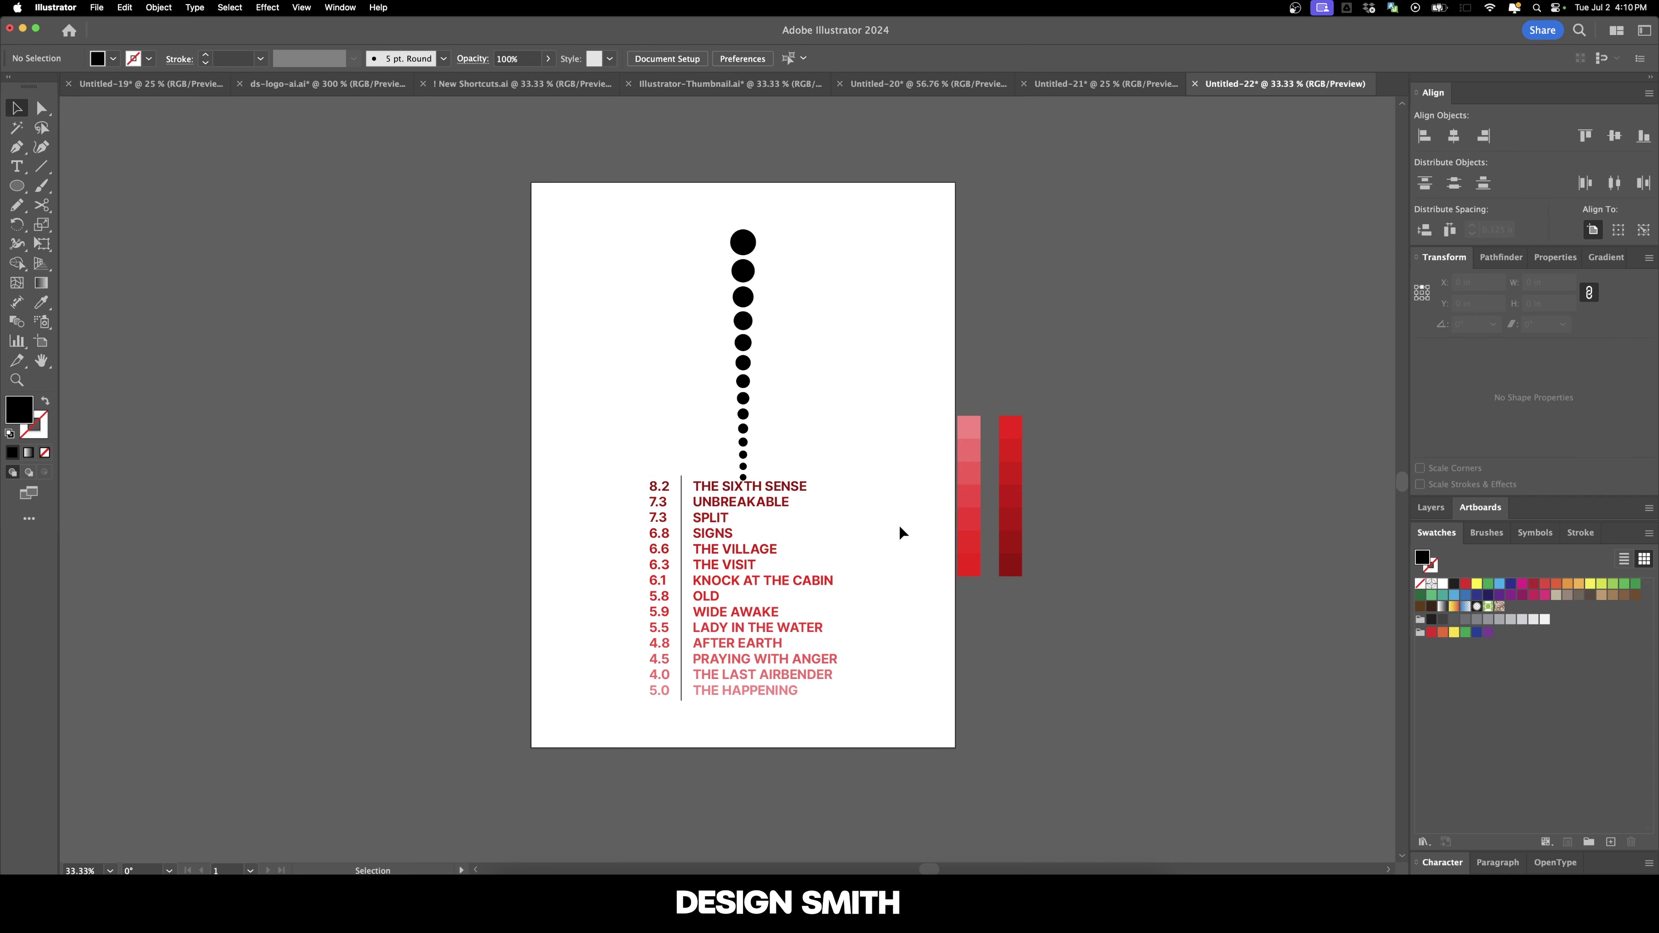
pyautogui.click(761, 501)
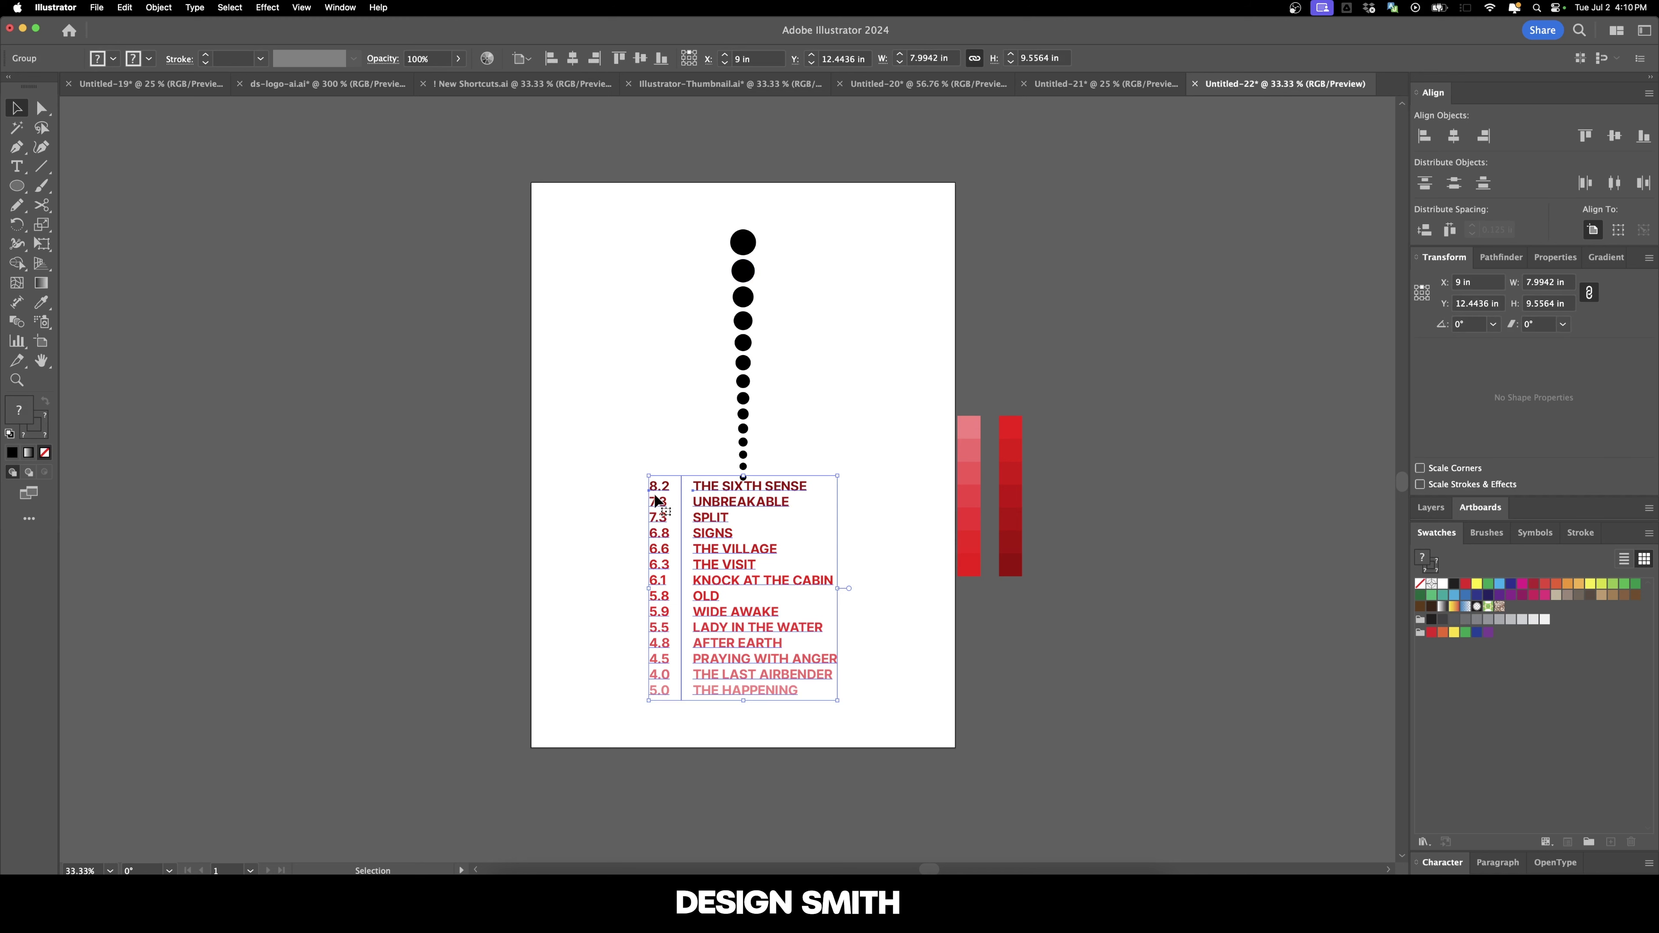
pyautogui.moveTo(649, 476); pyautogui.dragTo(691, 532)
pyautogui.click(831, 503)
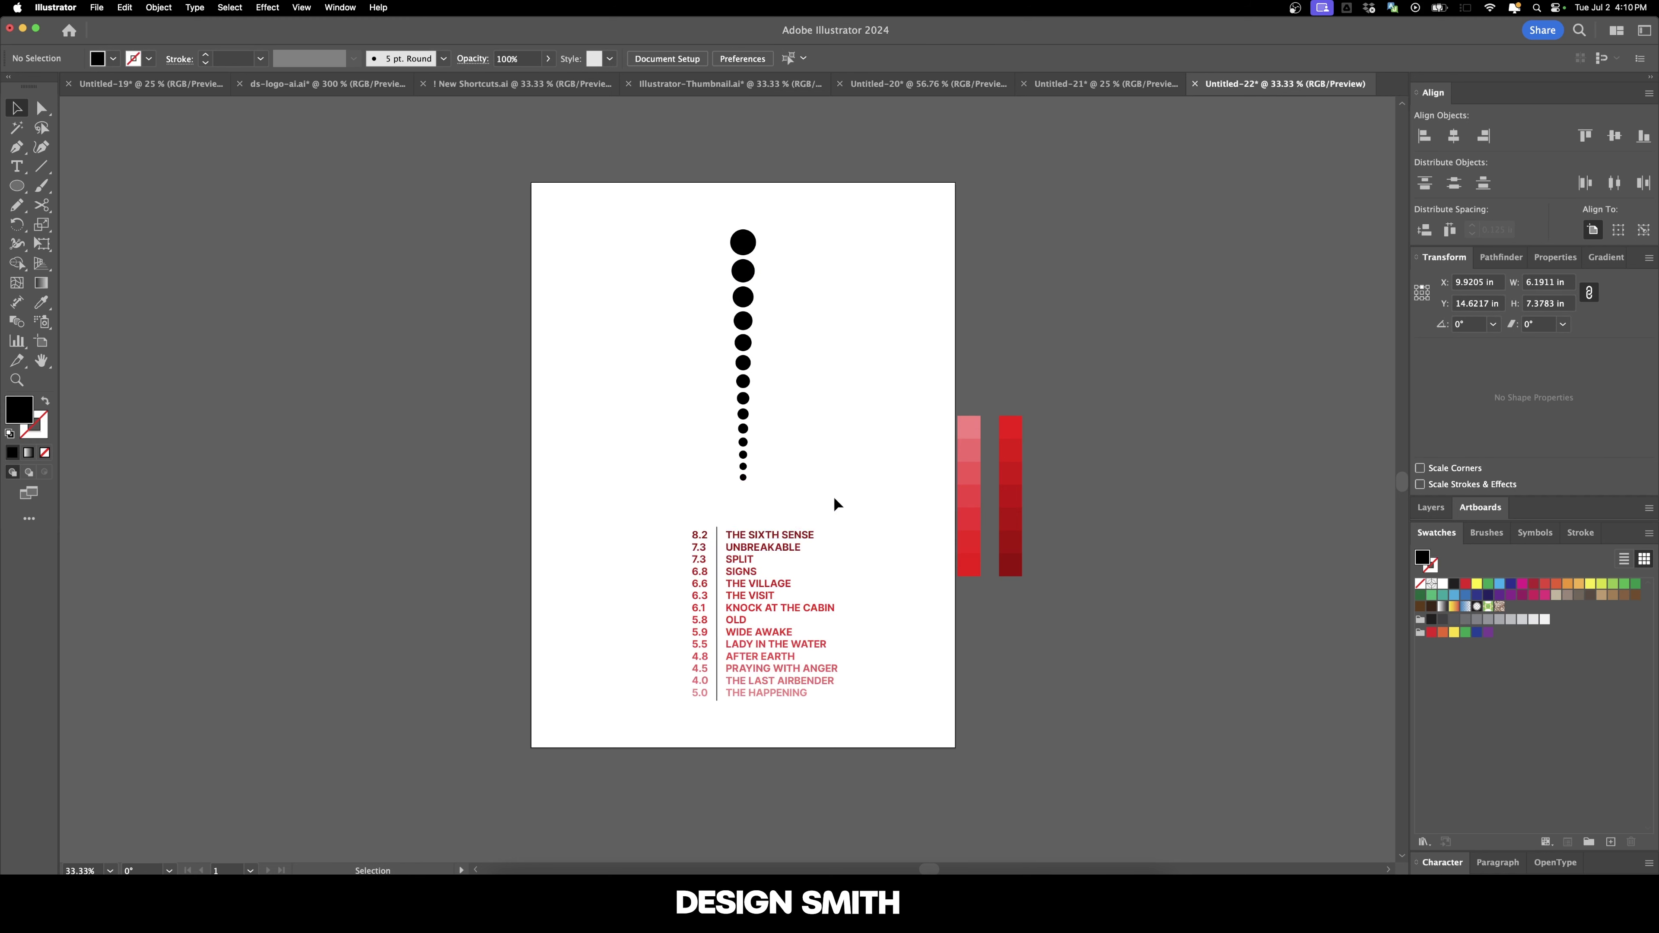
pyautogui.hscroll(-2, 849, 503)
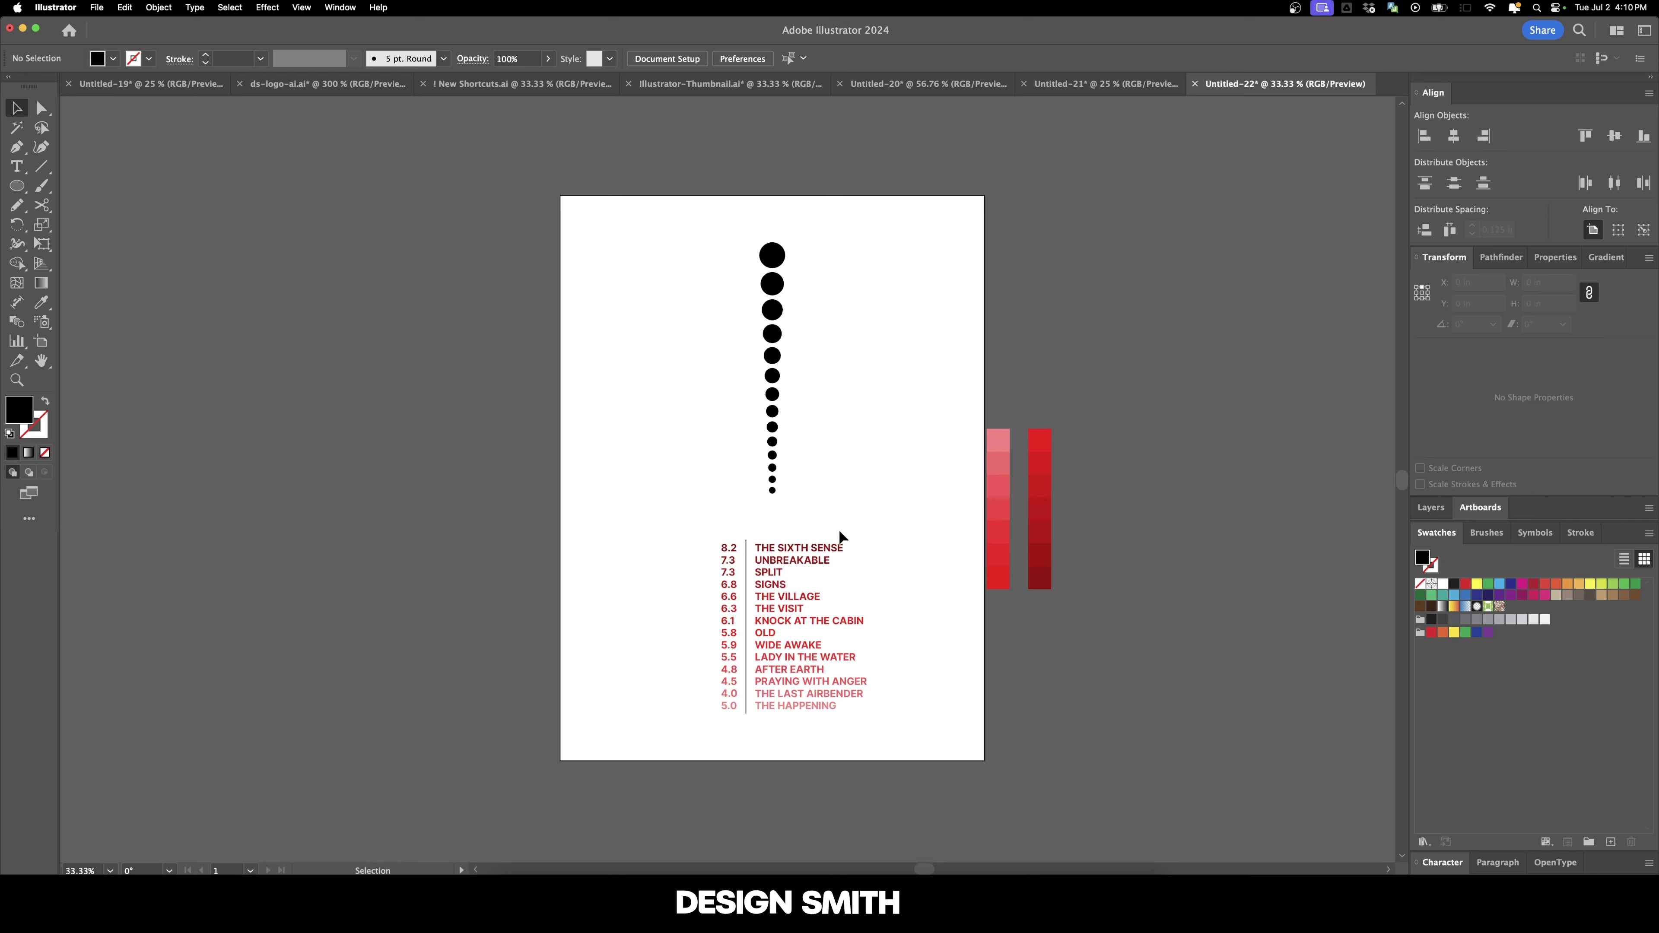
# Move the colour shade strips up beside the circle column.
pyautogui.moveTo(707, 261); pyautogui.dragTo(707, 261)
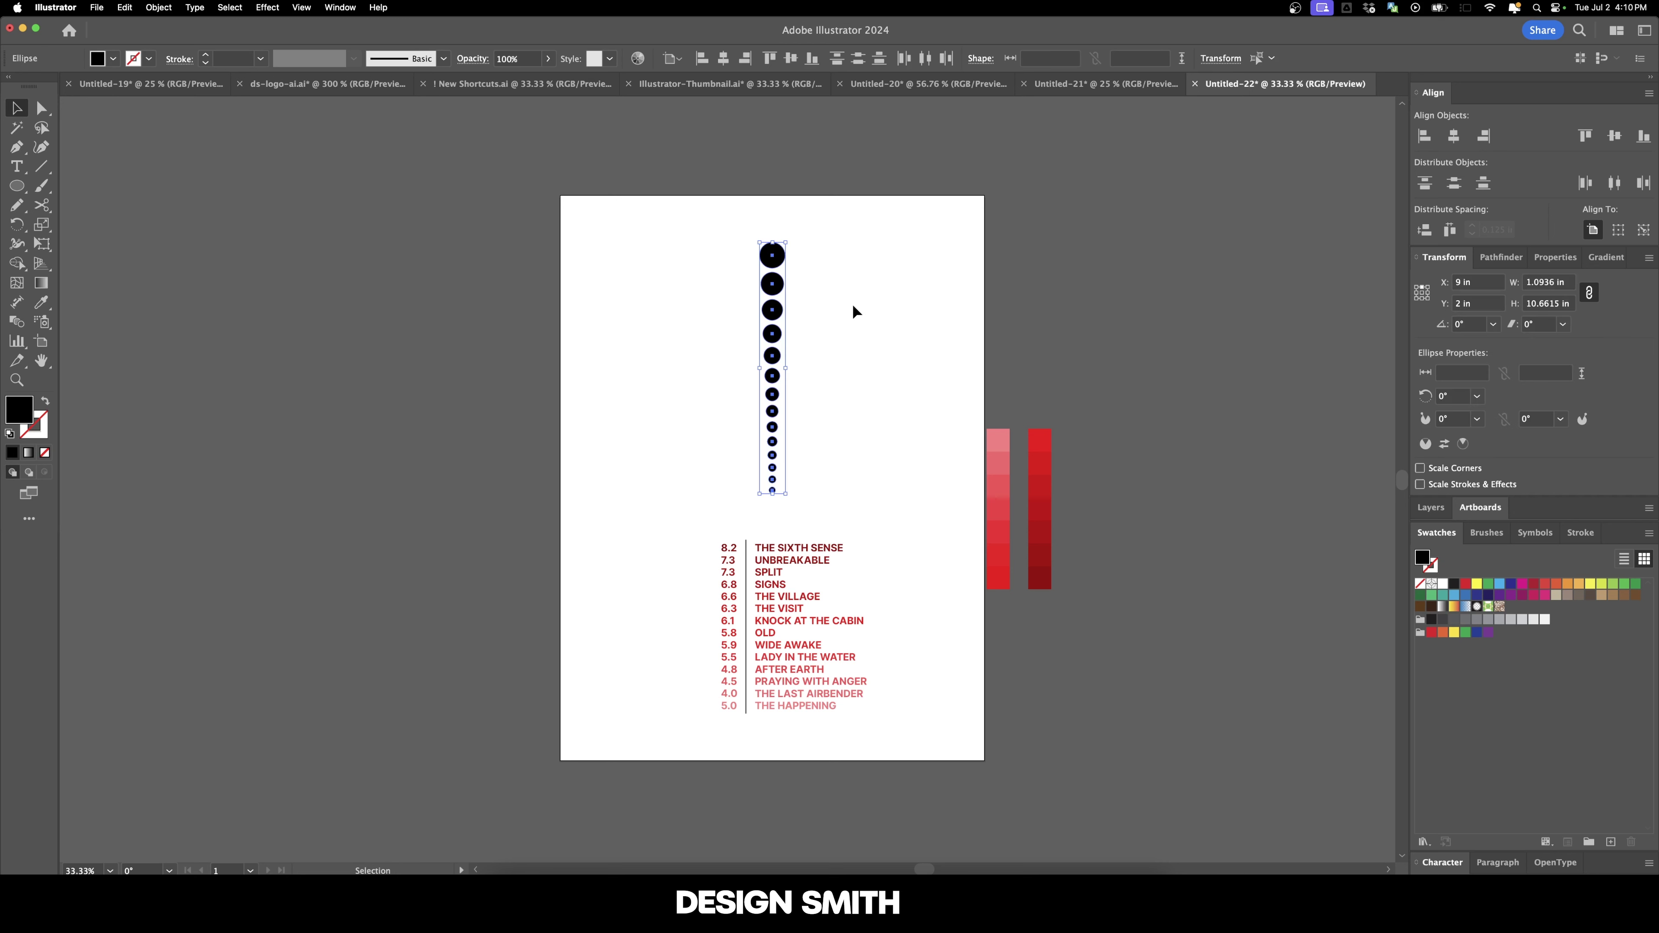
pyautogui.click(847, 301)
pyautogui.click(776, 260)
pyautogui.click(797, 339)
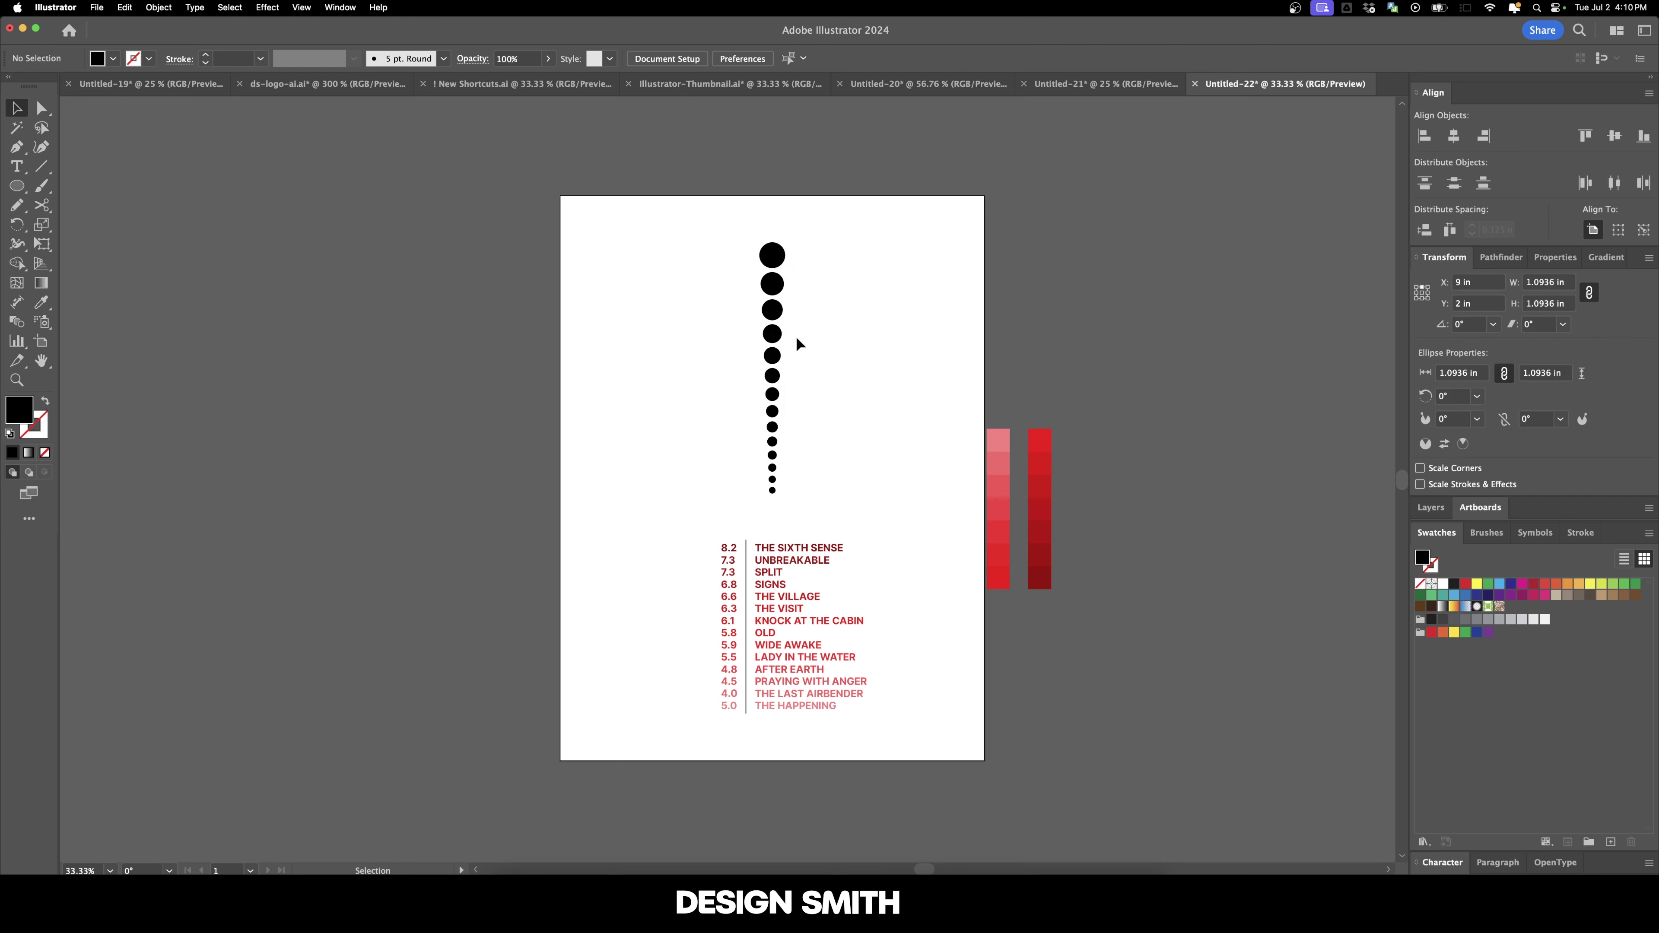
pyautogui.click(780, 255)
pyautogui.moveTo(1001, 563); pyautogui.dragTo(1011, 371)
pyautogui.click(901, 360)
# Eyedrop successive strip reds into the top seven circles, starting with dark red.
pyautogui.click(772, 255)
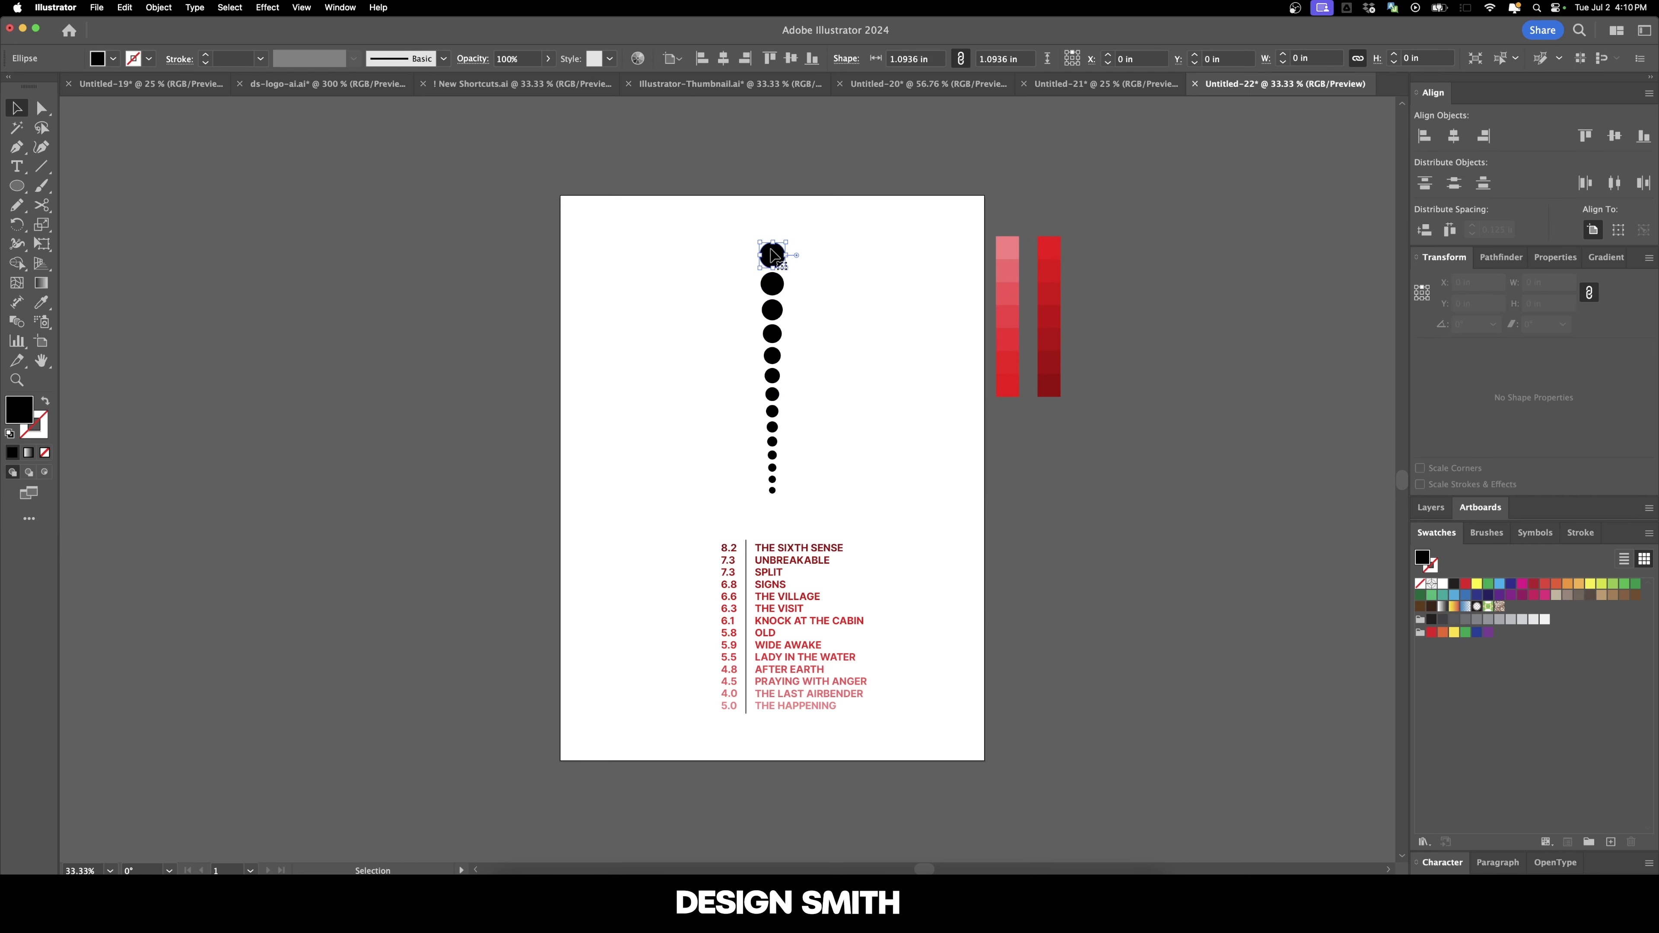
pyautogui.press('i')
pyautogui.click(1052, 378)
pyautogui.keyDown('super'); pyautogui.click(772, 283); pyautogui.keyUp('super')
pyautogui.click(1063, 359)
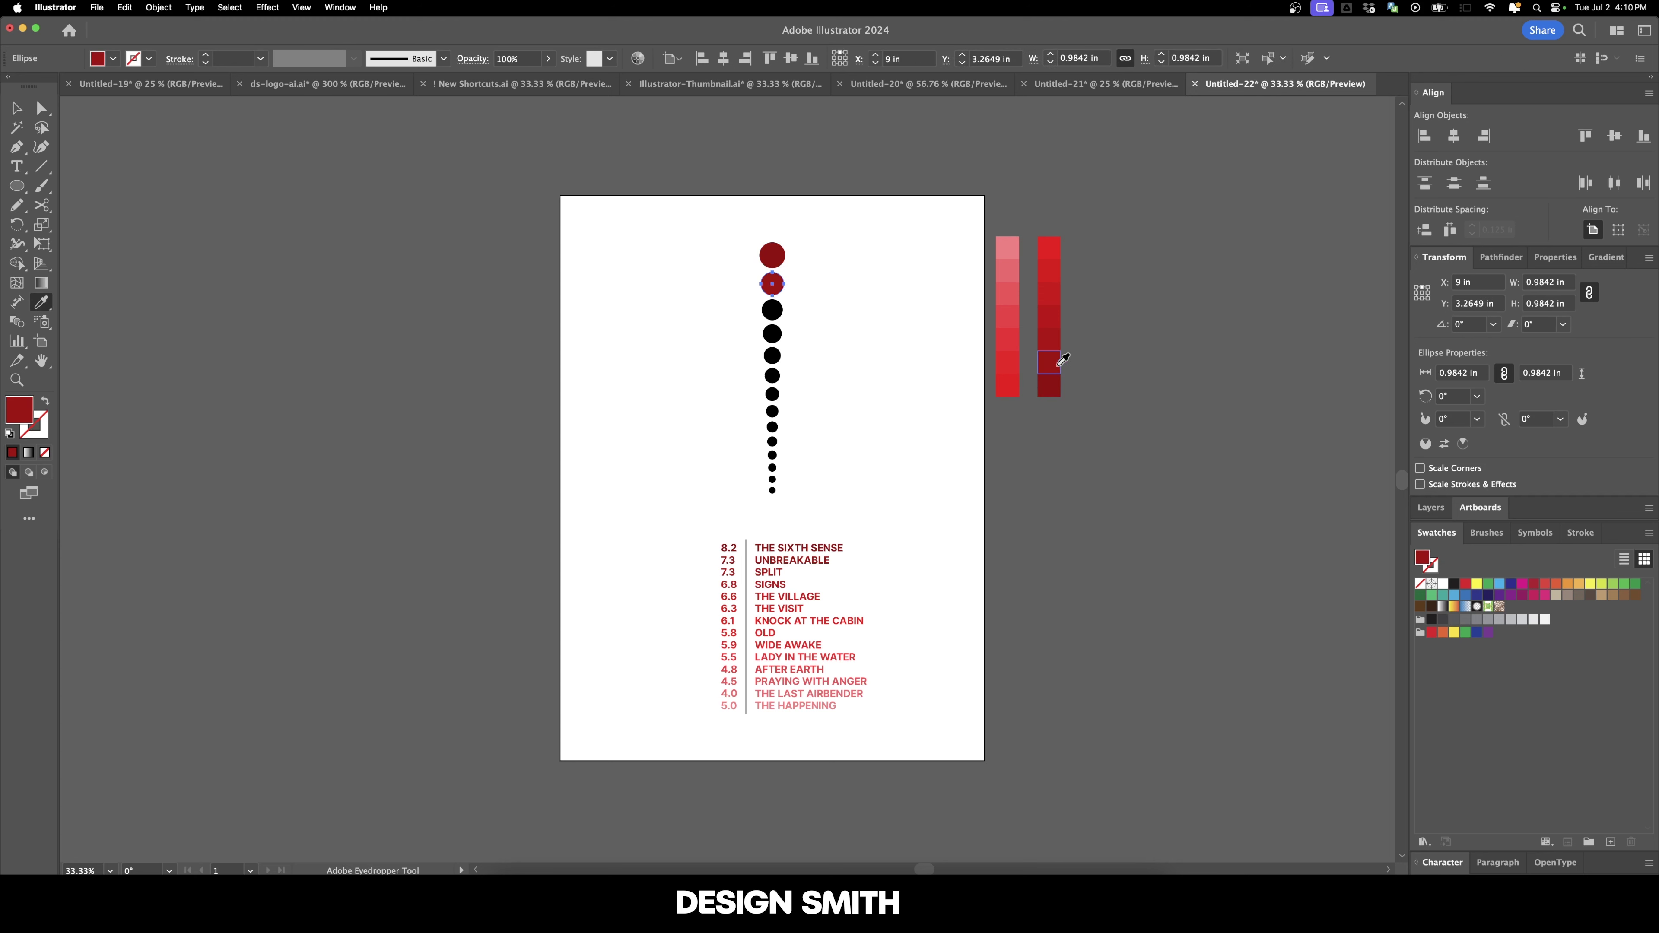
pyautogui.keyDown('super'); pyautogui.click(772, 310); pyautogui.keyUp('super')
pyautogui.click(1053, 338)
pyautogui.press('v')
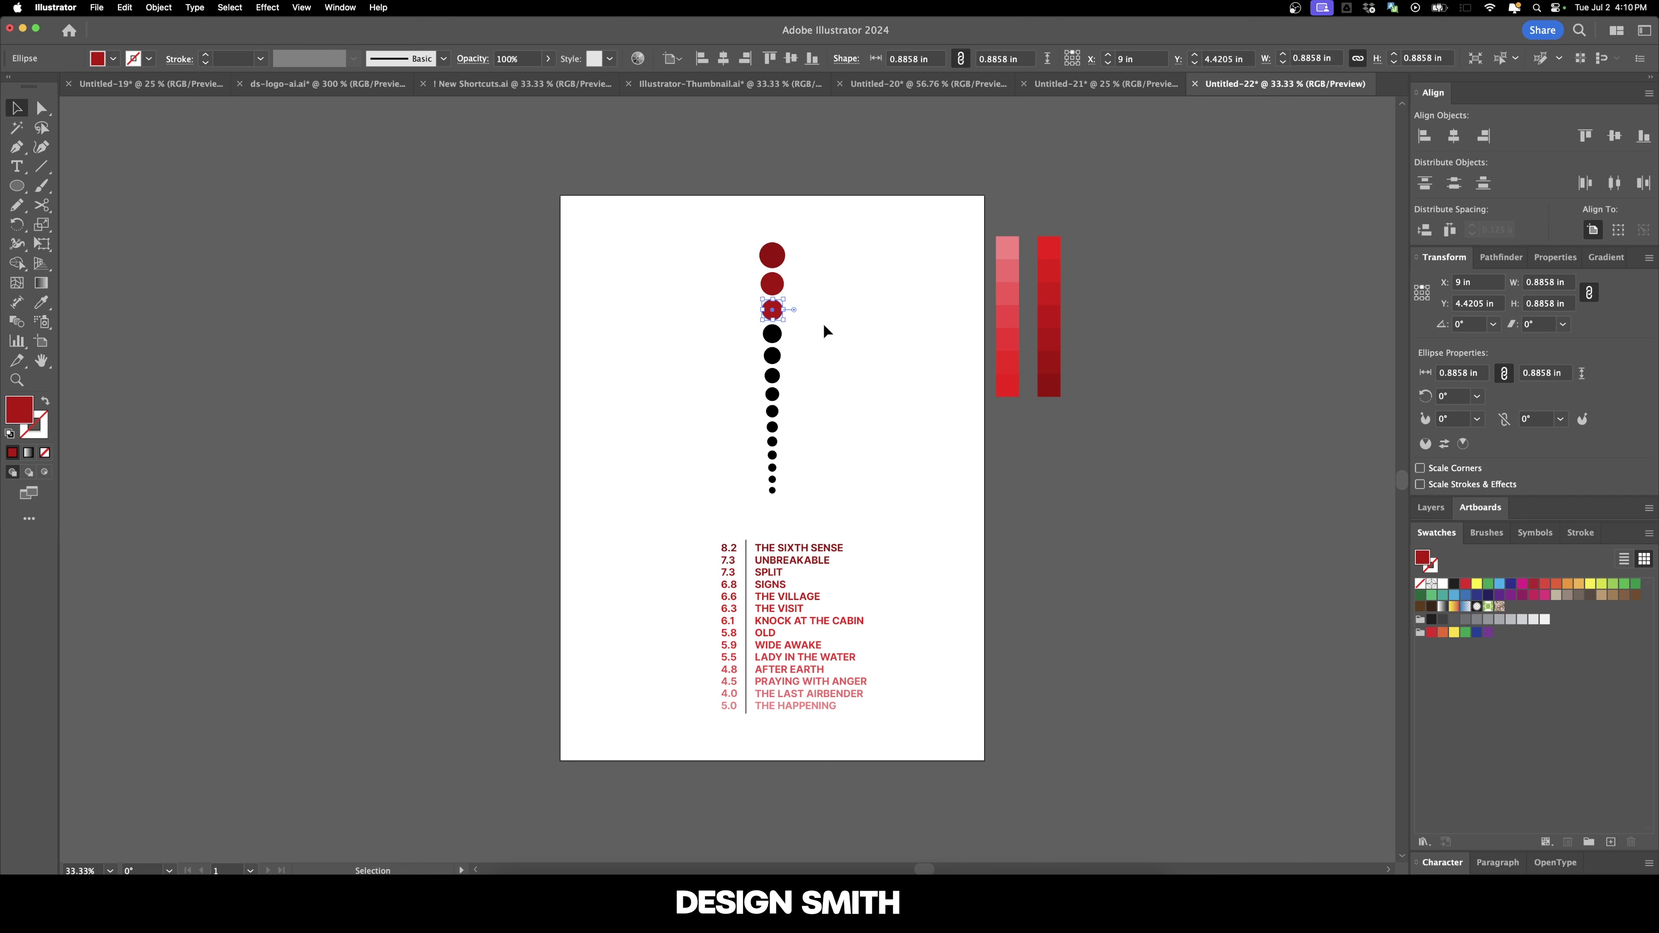
pyautogui.click(774, 334)
pyautogui.press('i')
pyautogui.click(1055, 318)
pyautogui.press('v')
pyautogui.click(771, 356)
pyautogui.press('i')
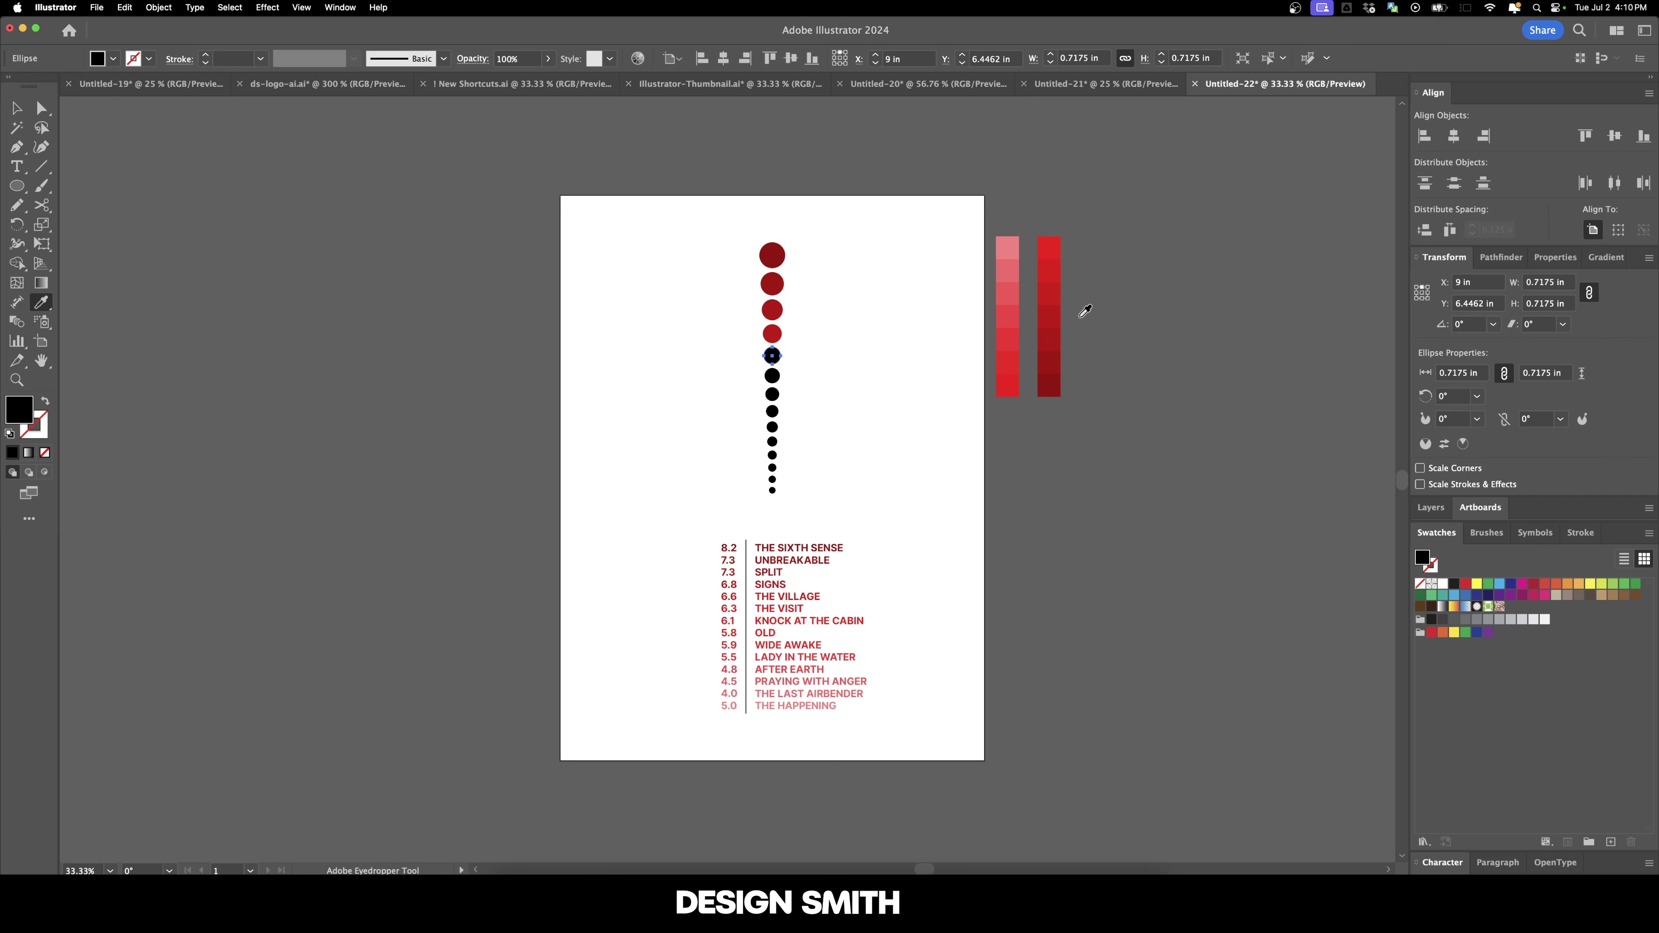
pyautogui.click(1064, 288)
pyautogui.press('v')
pyautogui.click(772, 376)
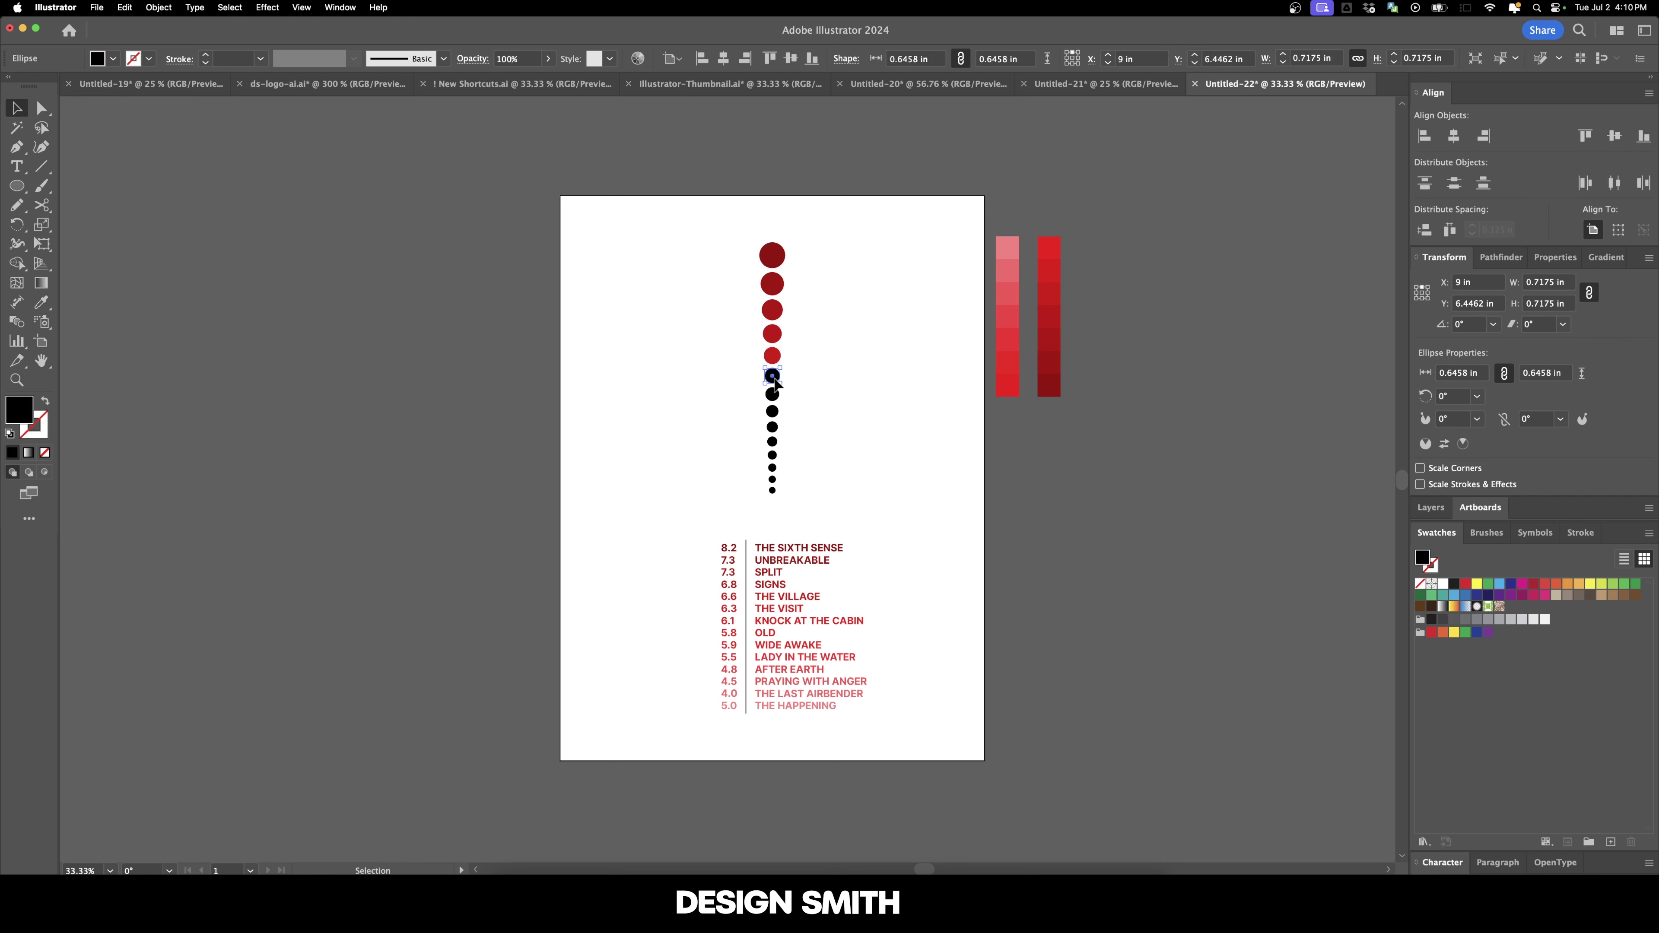
pyautogui.press('i')
pyautogui.click(1053, 266)
pyautogui.press('v')
pyautogui.click(772, 394)
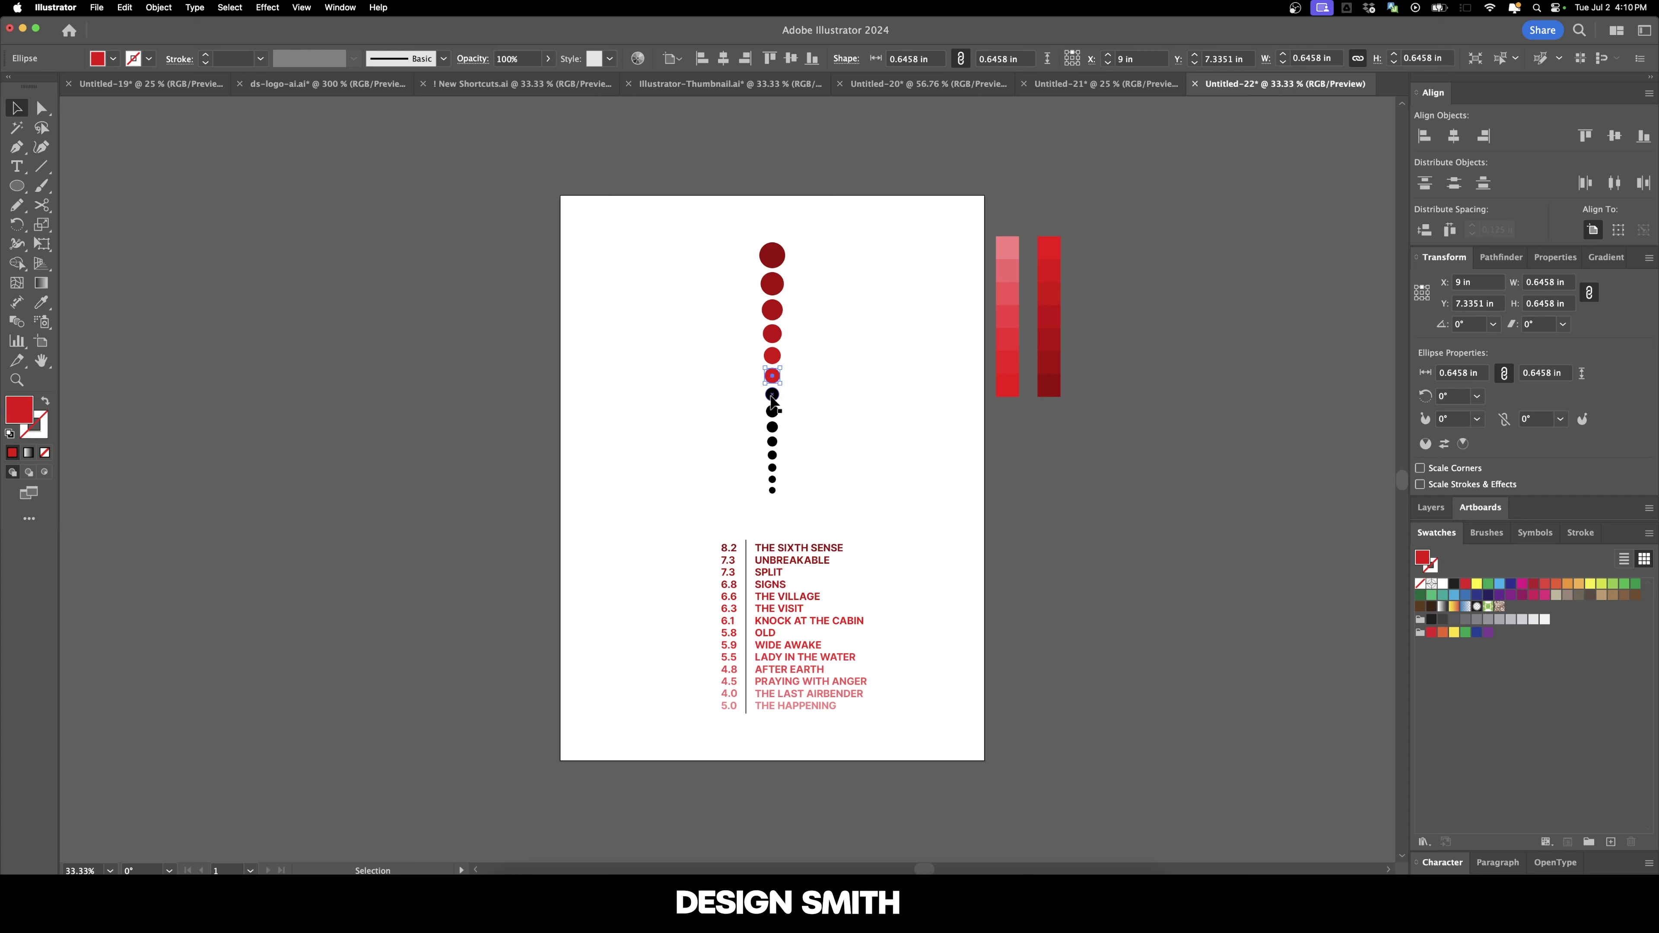
pyautogui.press('i')
pyautogui.click(1049, 261)
pyautogui.press('v')
# Eyedrop the remaining circles from bright red through pink to the lightest pink at the bottom.
pyautogui.click(772, 411)
pyautogui.press('i')
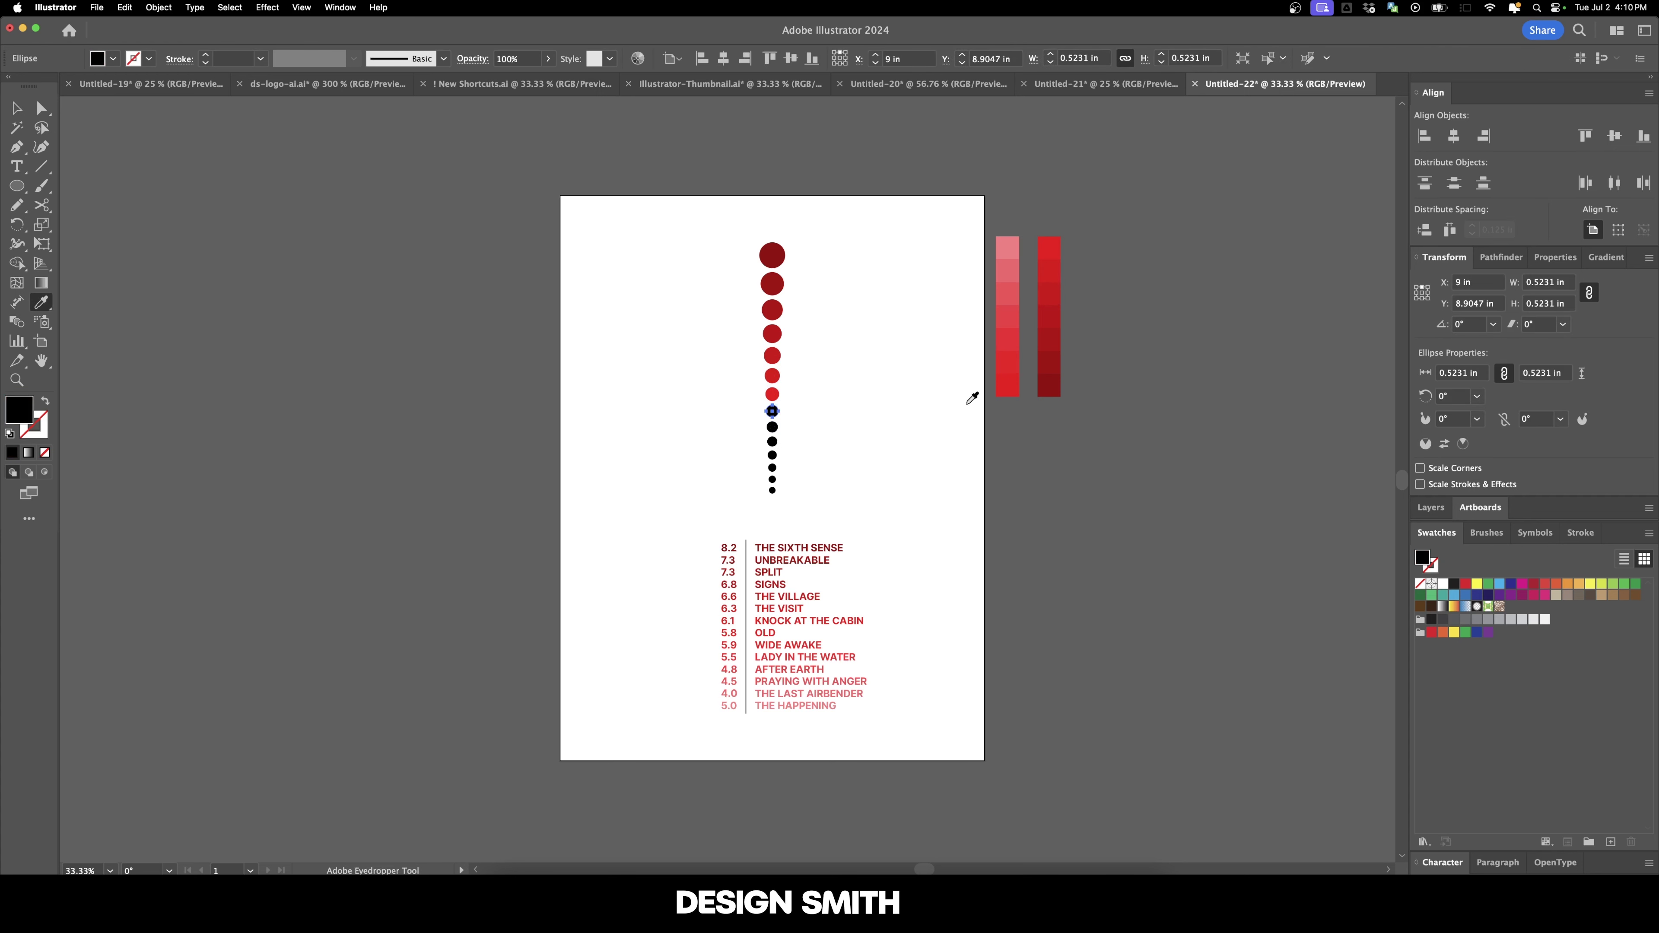
pyautogui.click(1016, 387)
pyautogui.press('v')
pyautogui.click(772, 427)
pyautogui.press('i')
pyautogui.click(1006, 353)
pyautogui.press('v')
pyautogui.click(772, 442)
pyautogui.press('i')
pyautogui.click(1006, 350)
pyautogui.press('v')
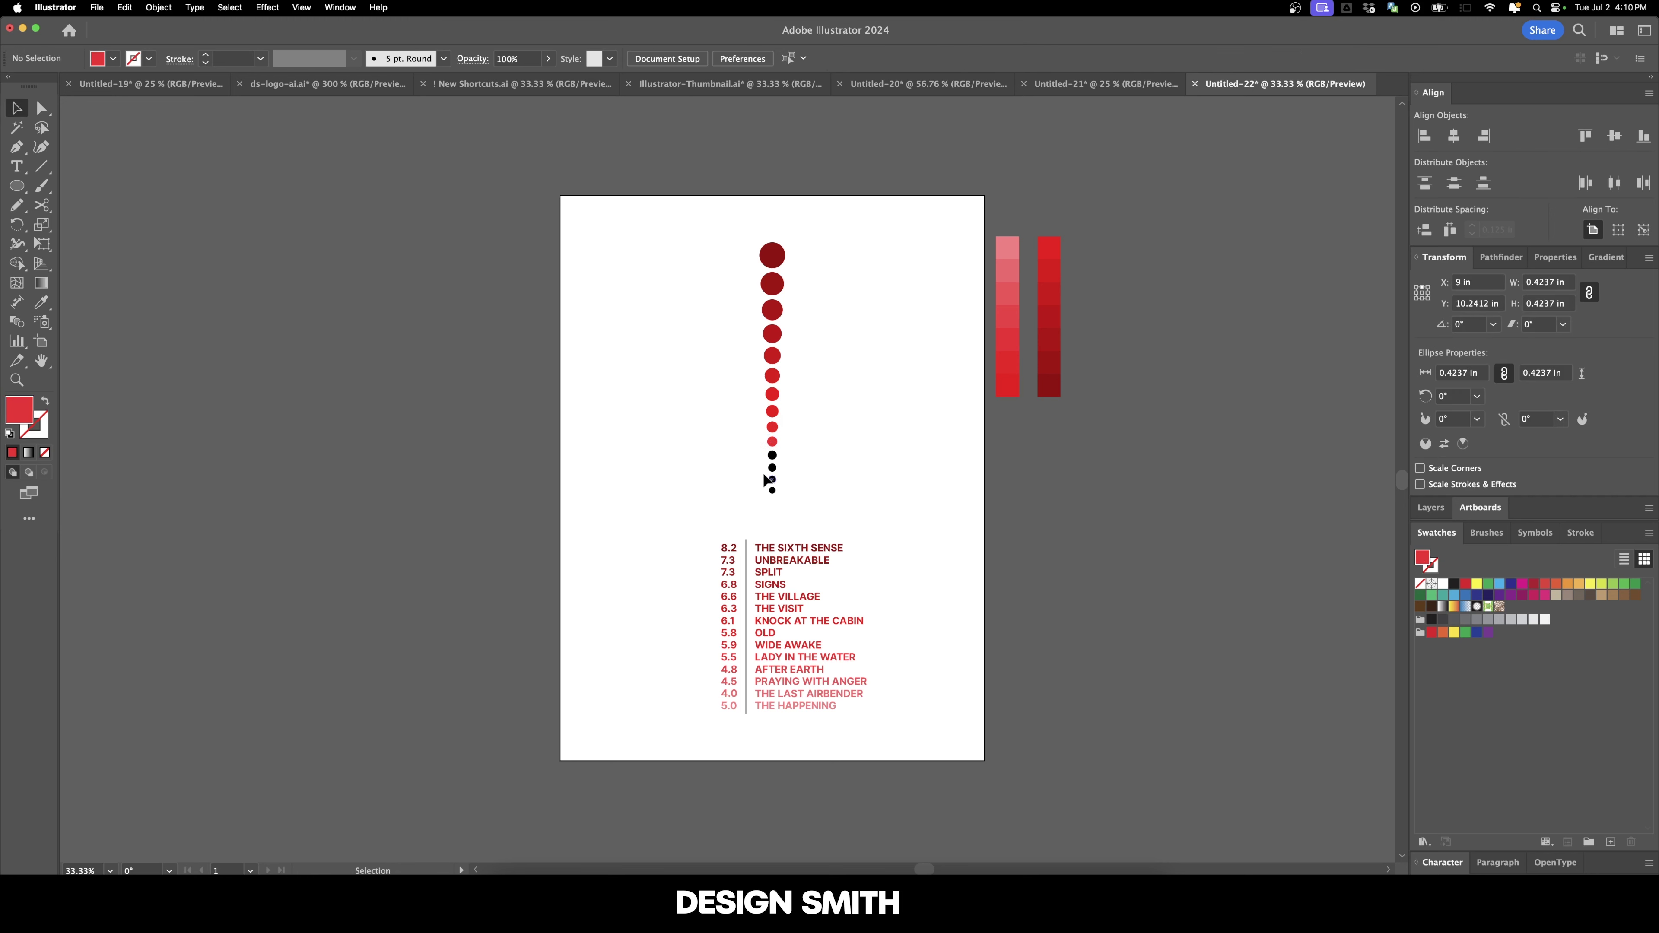
pyautogui.click(772, 455)
pyautogui.press('i')
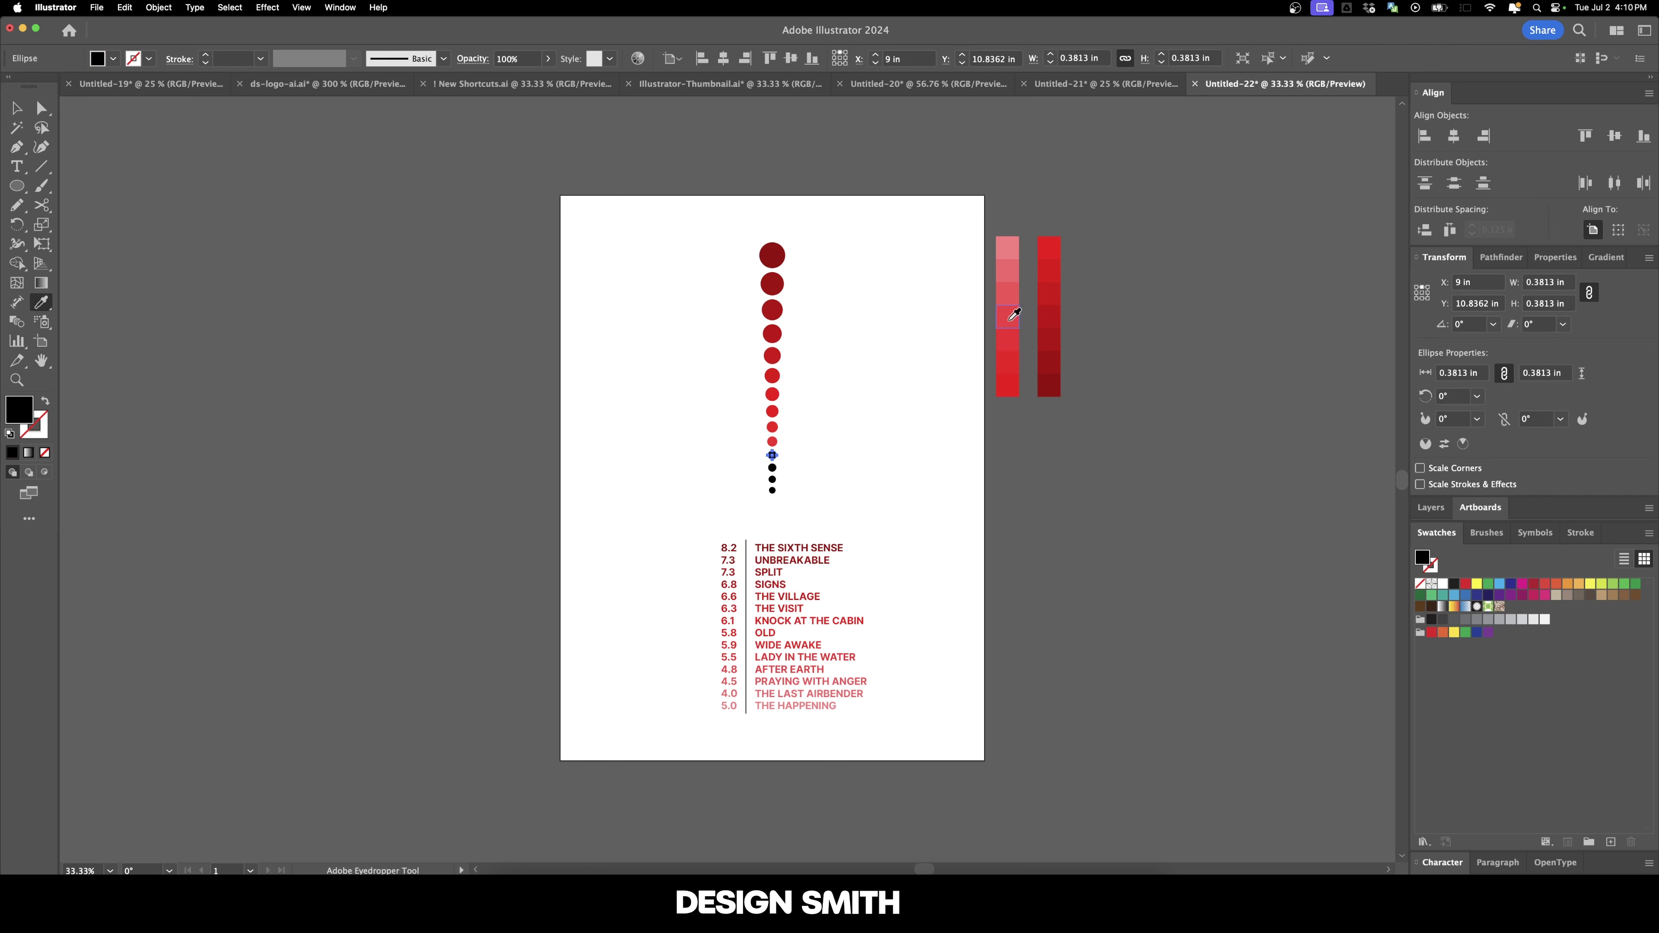
pyautogui.click(1011, 319)
pyautogui.press('v')
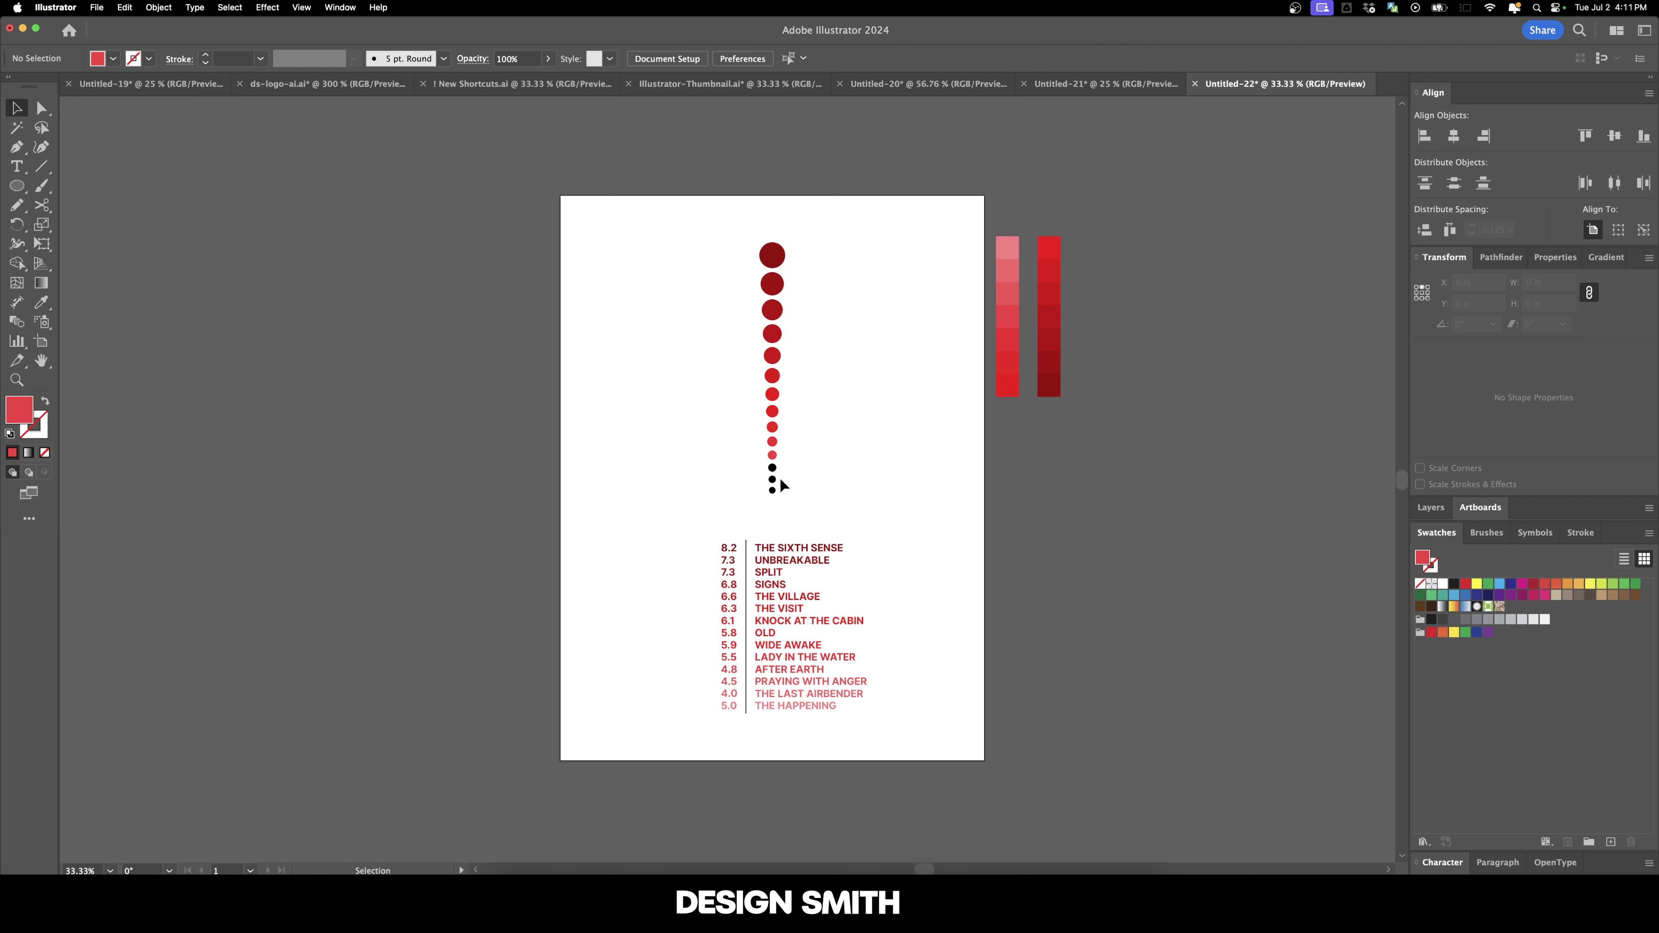
pyautogui.click(772, 468)
pyautogui.press('i')
pyautogui.click(1011, 283)
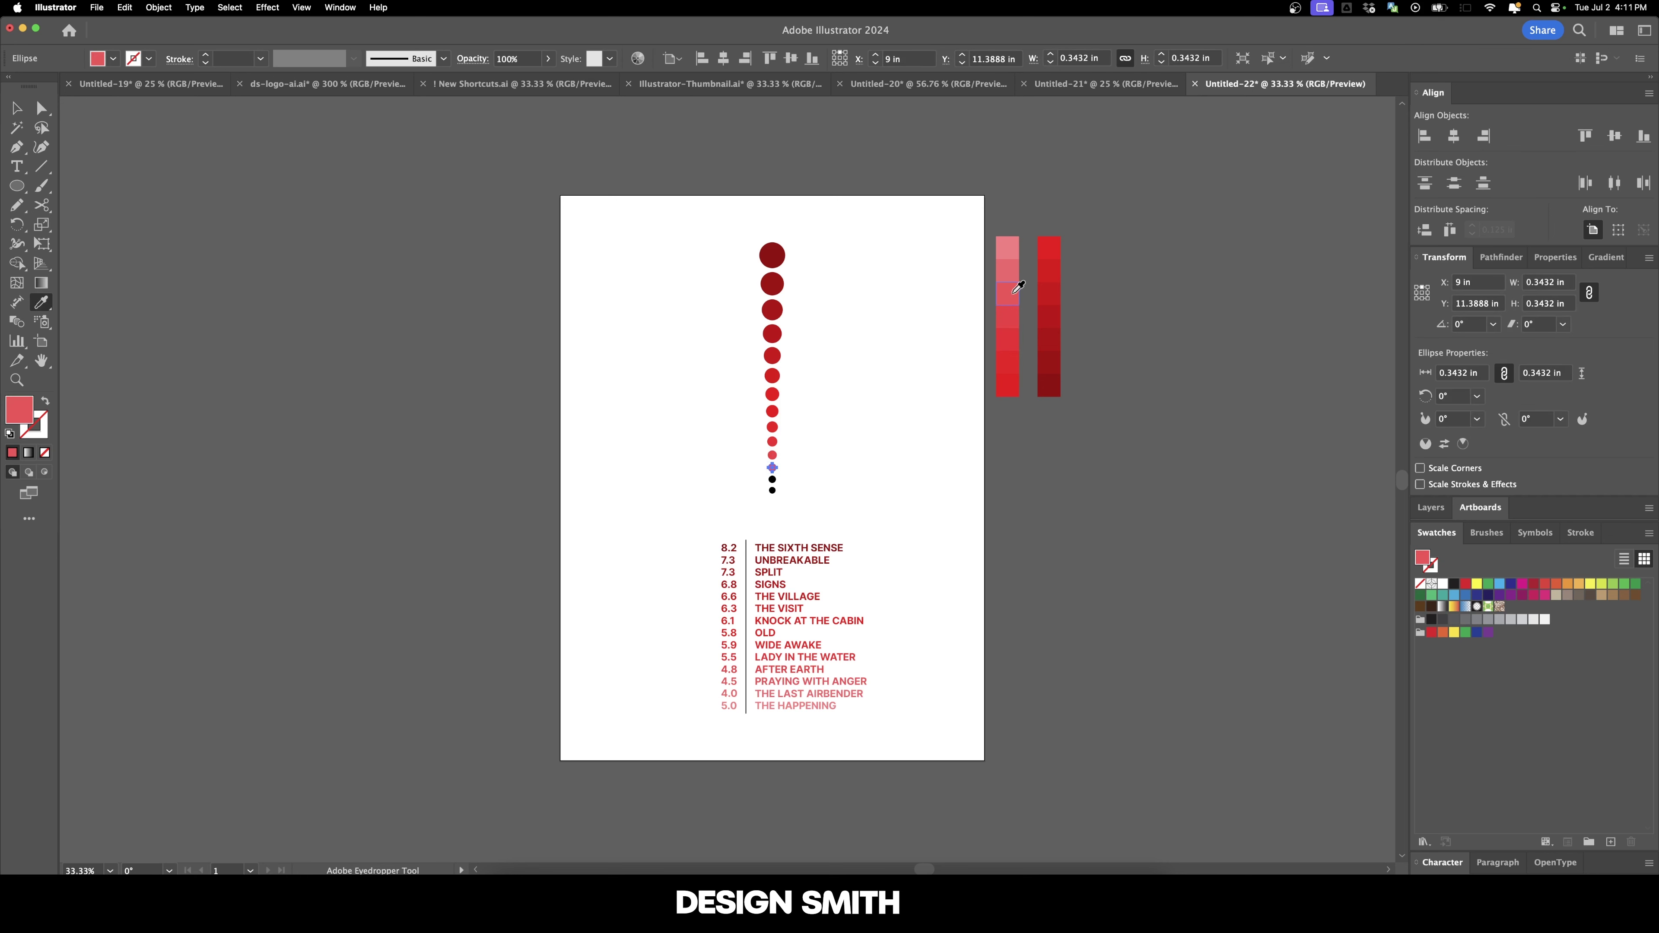
pyautogui.press('v')
pyautogui.click(772, 479)
pyautogui.press('i')
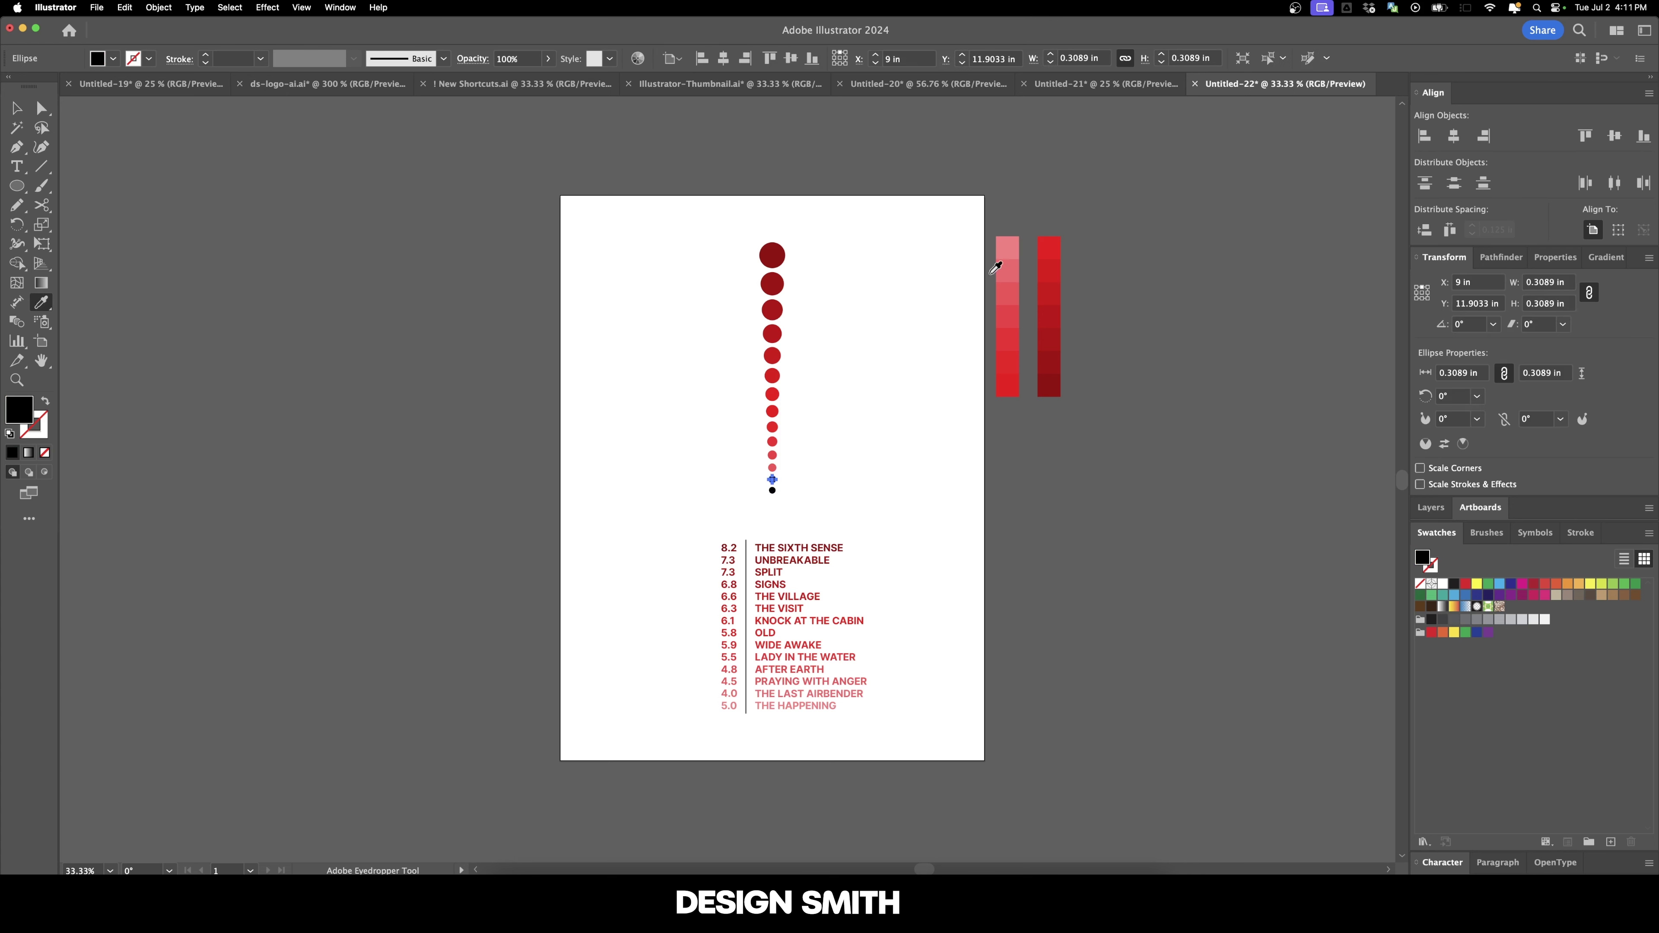
pyautogui.click(1009, 268)
pyautogui.press('v')
pyautogui.click(818, 490)
pyautogui.moveTo(785, 517); pyautogui.dragTo(762, 490)
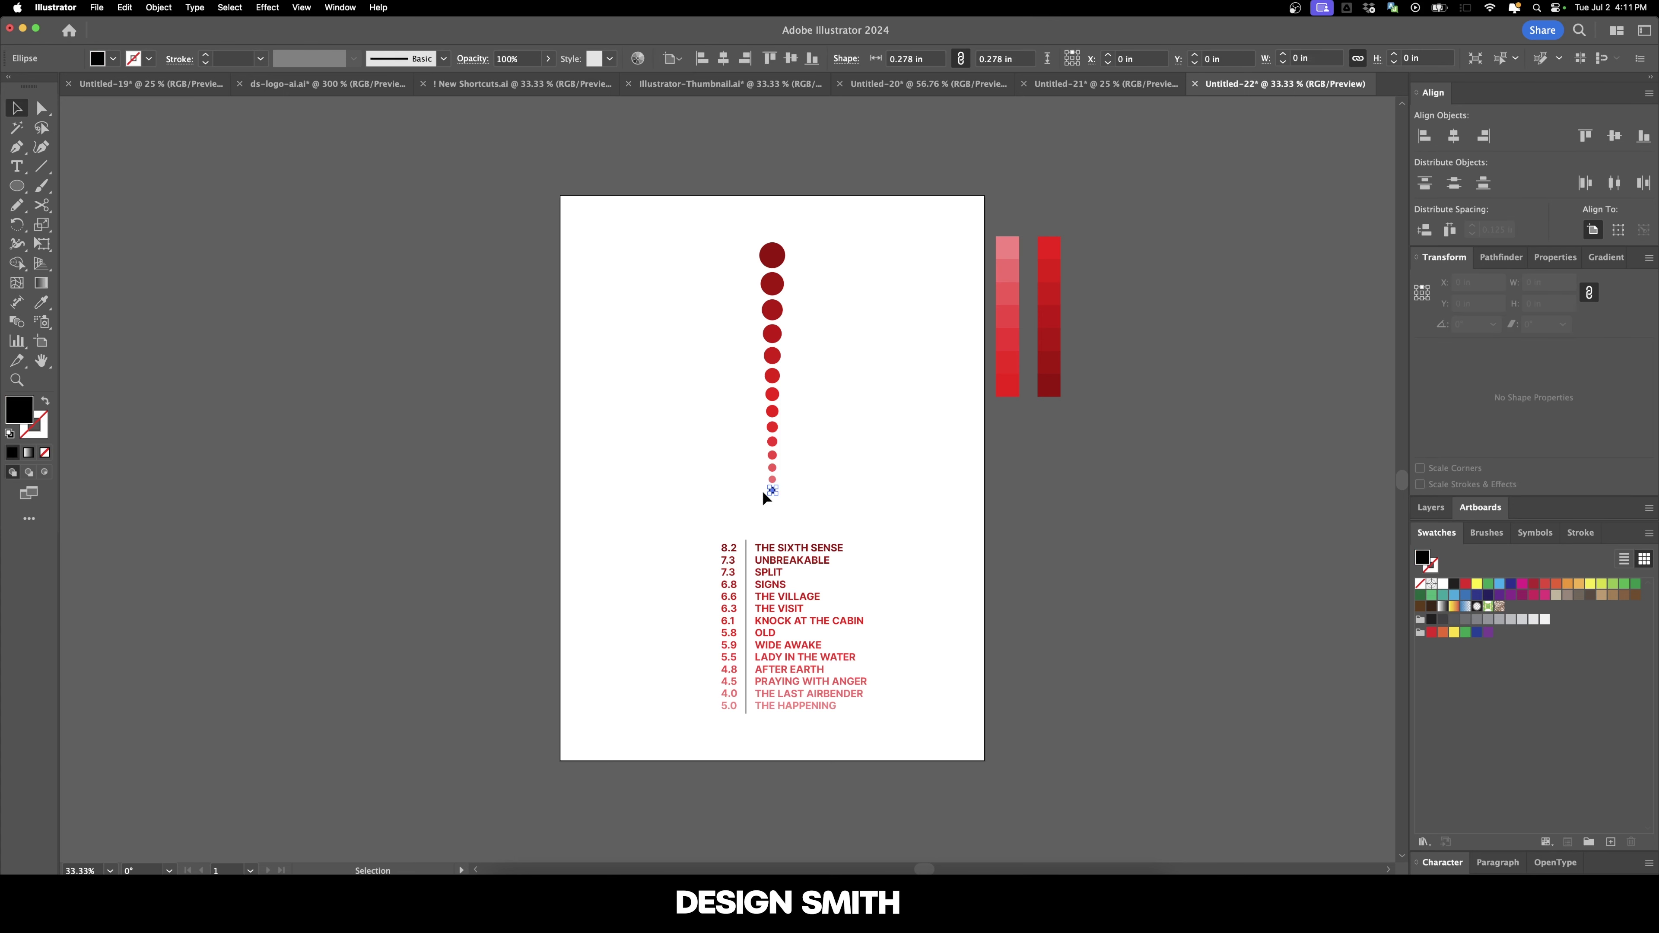
pyautogui.press('i')
pyautogui.click(1008, 245)
pyautogui.press('v')
pyautogui.scroll(1, 826, 398)
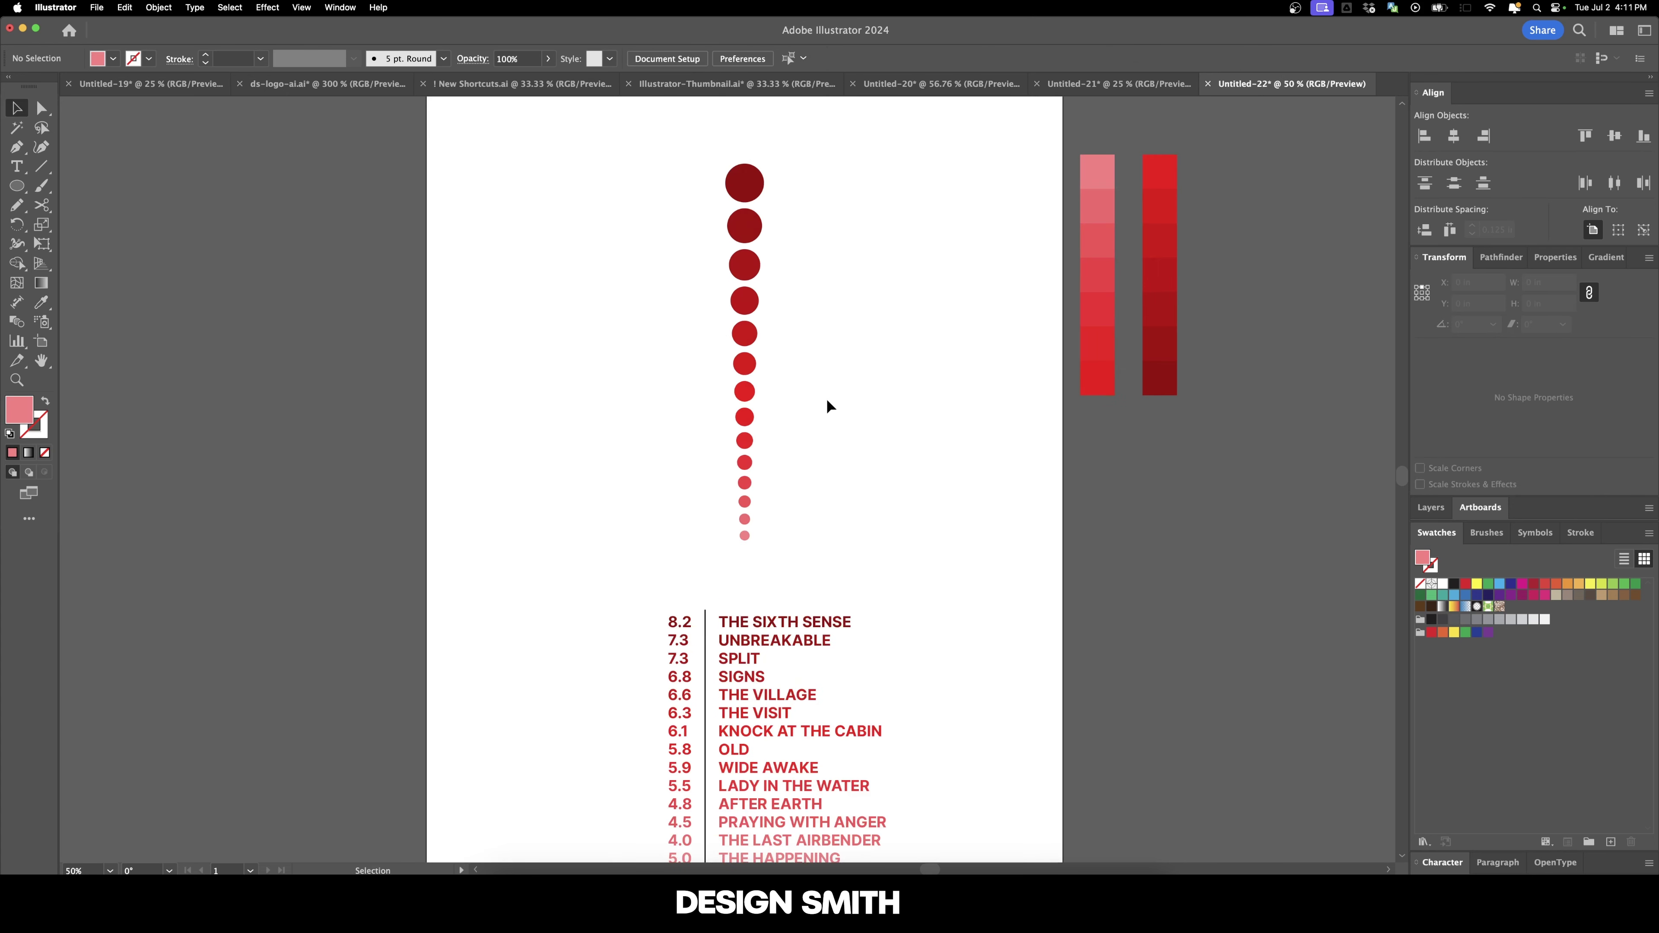
# Draw a large no-fill ellipse stroked in the top circle's dark red, left of the column.
pyautogui.hscroll(-2, 623, 386)
pyautogui.click(16, 186)
pyautogui.hotkey('shift', 'x')
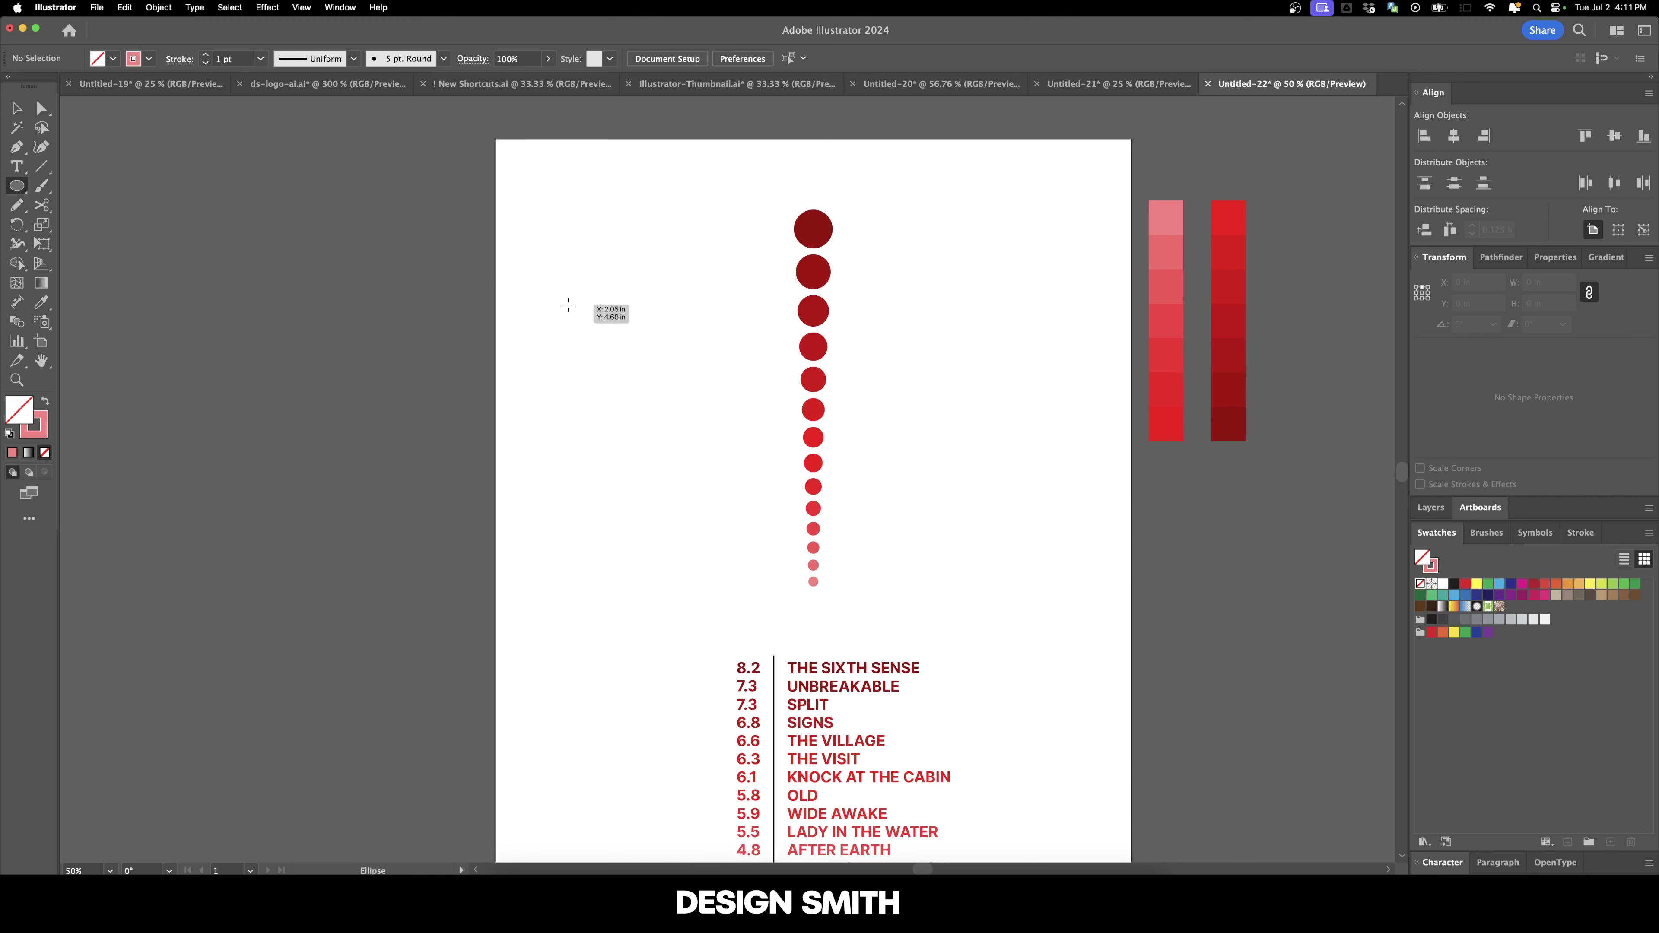
pyautogui.press('i')
pyautogui.click(828, 261)
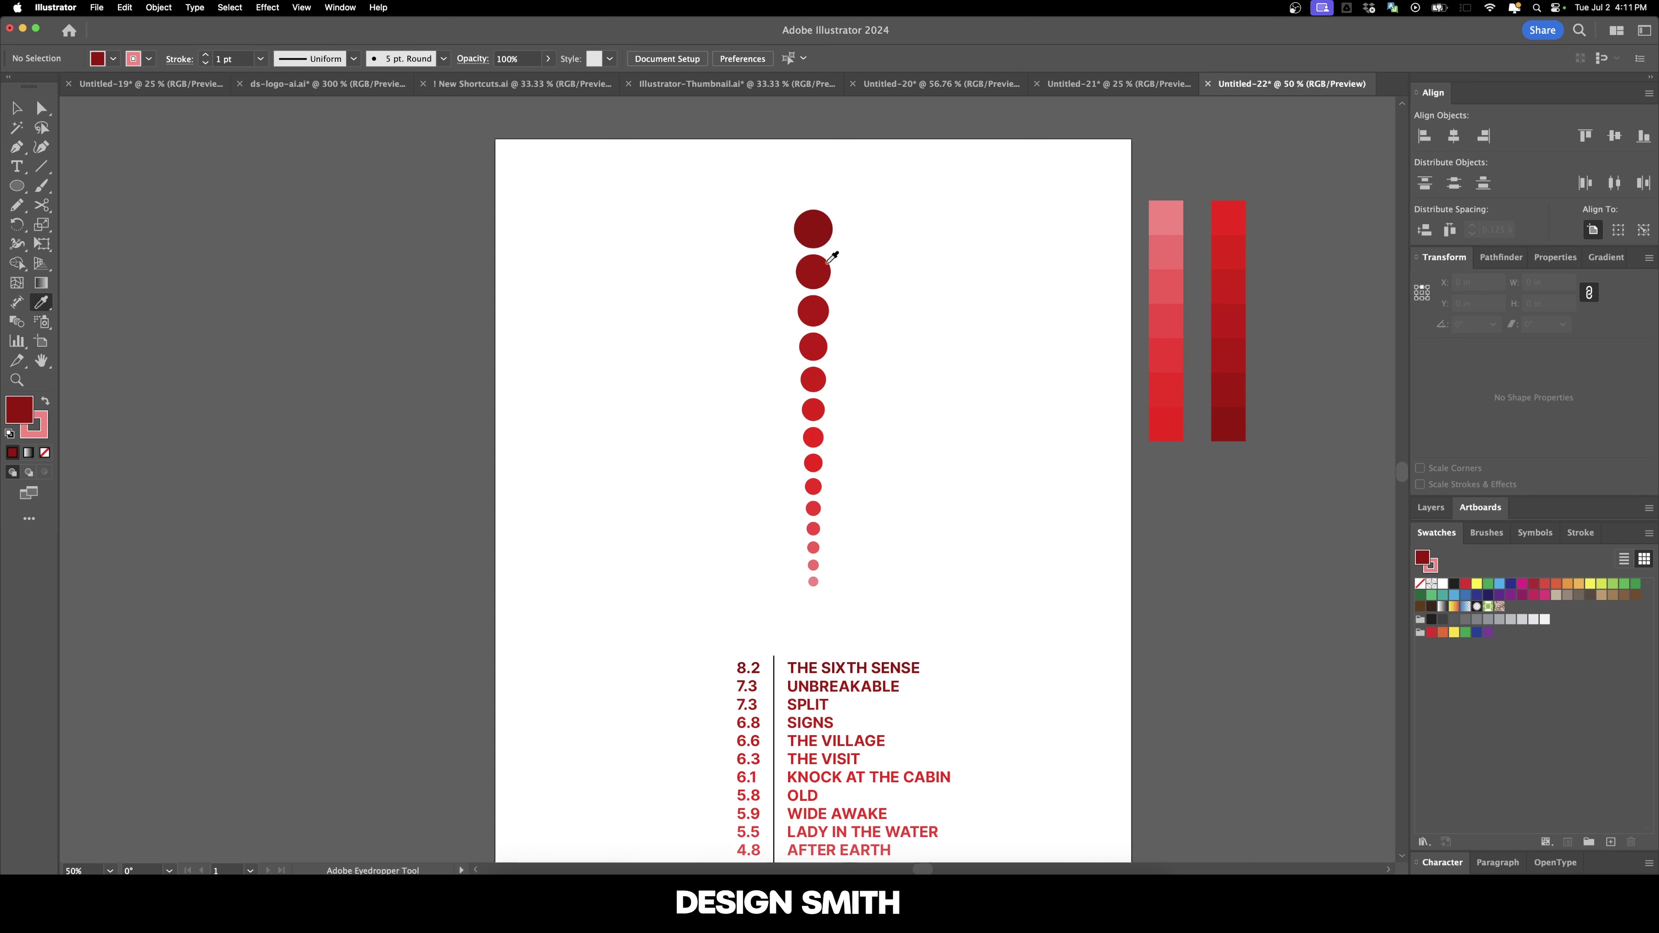
pyautogui.click(16, 187)
pyautogui.hotkey('shift', 'x')
pyautogui.press('/')
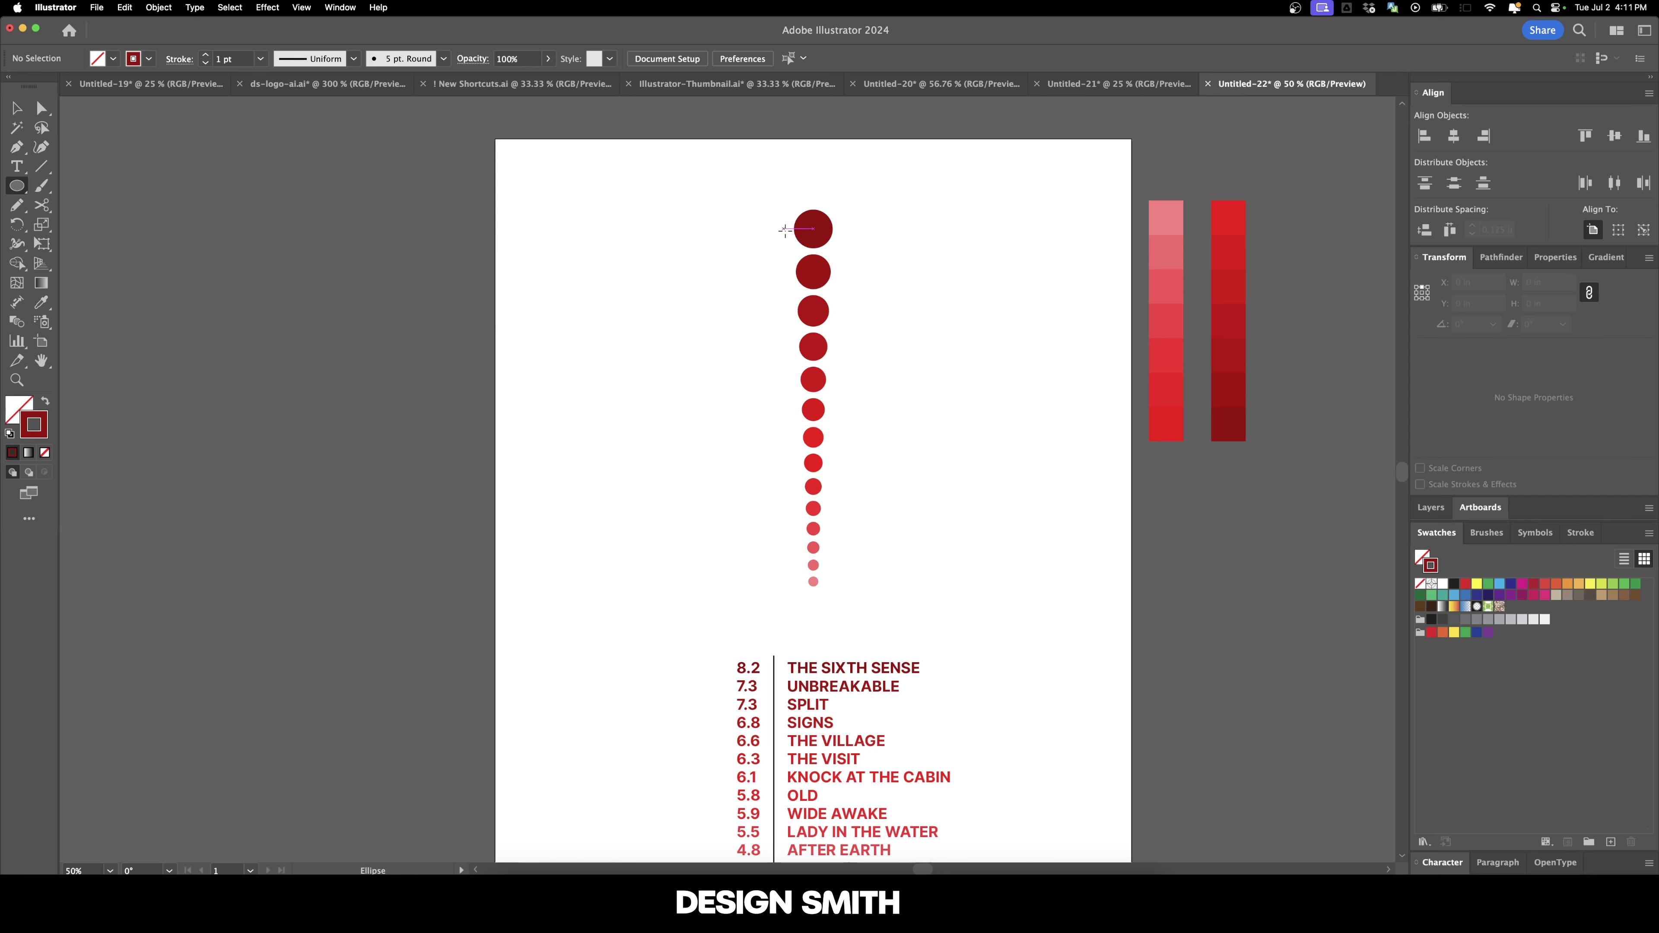
pyautogui.moveTo(799, 227); pyautogui.dragTo(577, 662)
# Delete the ellipse's right anchor point to leave a half-circle arc.
pyautogui.press('v')
pyautogui.click(701, 530)
pyautogui.press('a')
pyautogui.click(799, 446)
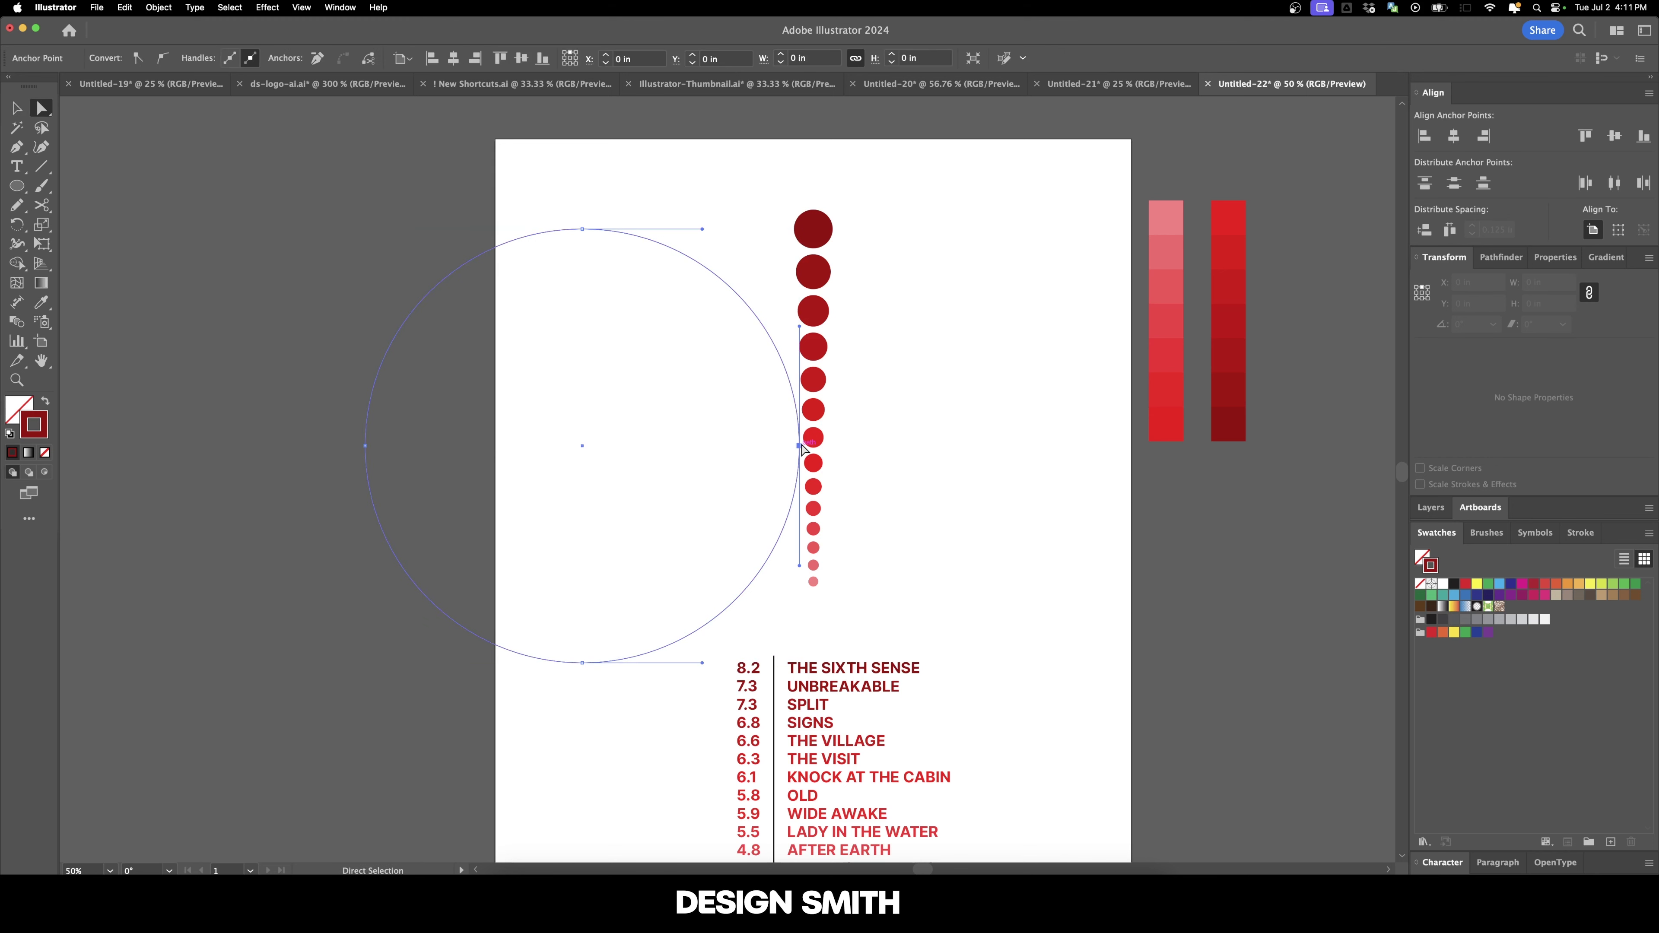
pyautogui.press('Delete')
pyautogui.press('v')
pyautogui.click(606, 370)
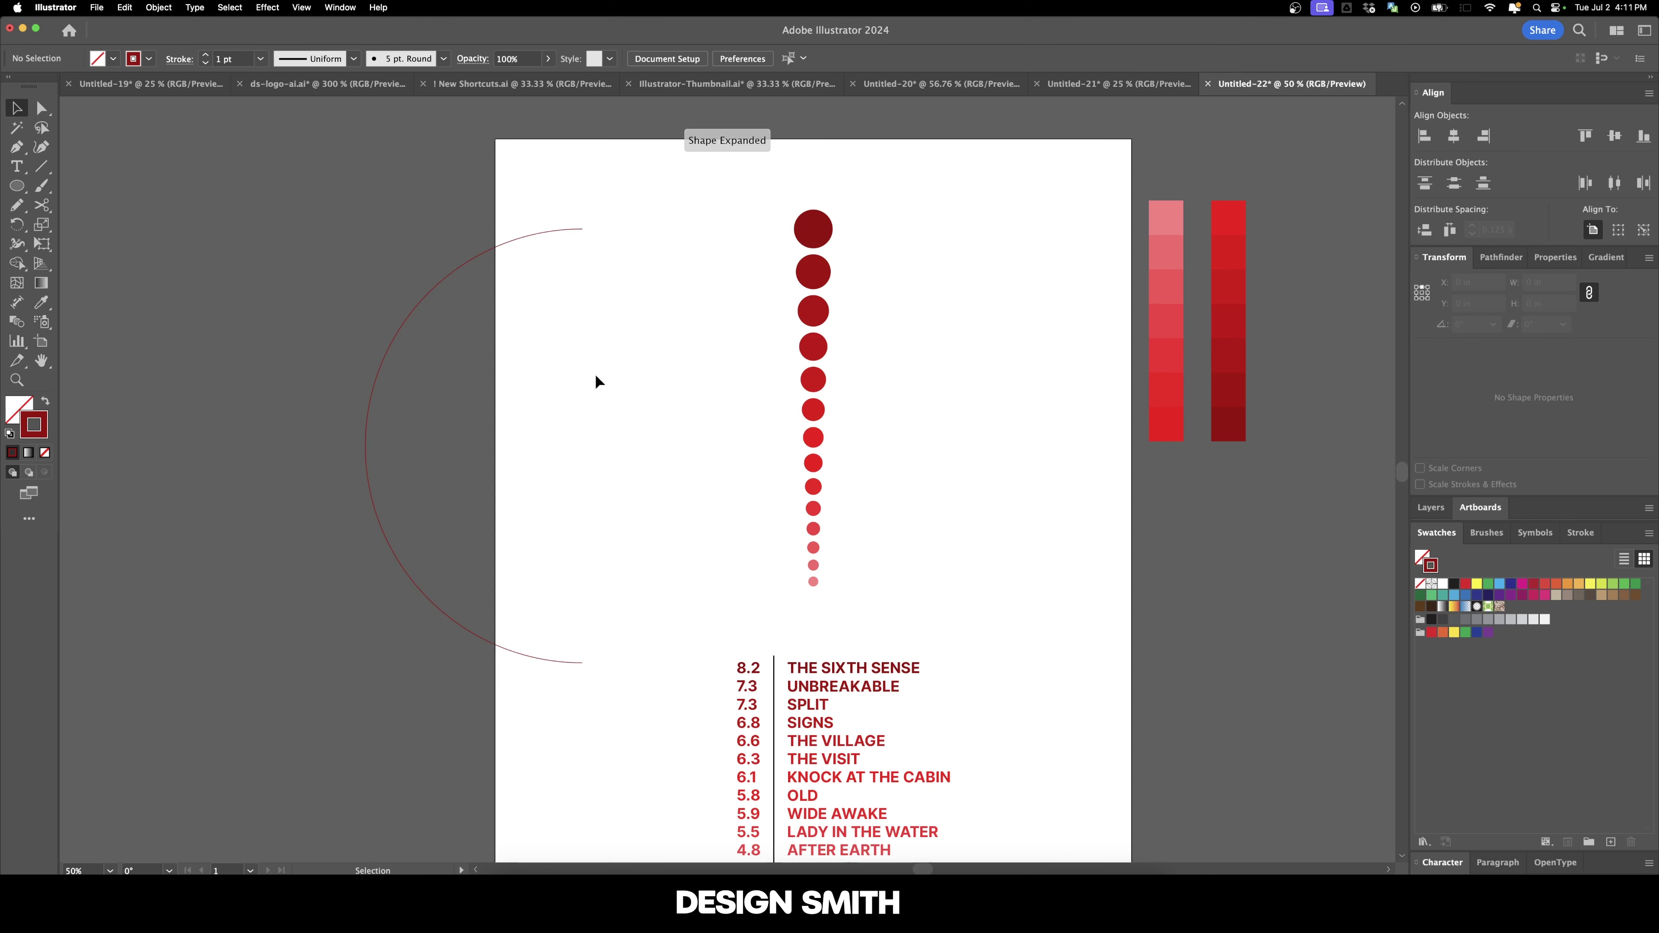
# Shift the arc right to meet the top circle and move the ratings list to its end.
pyautogui.moveTo(402, 270); pyautogui.dragTo(445, 302)
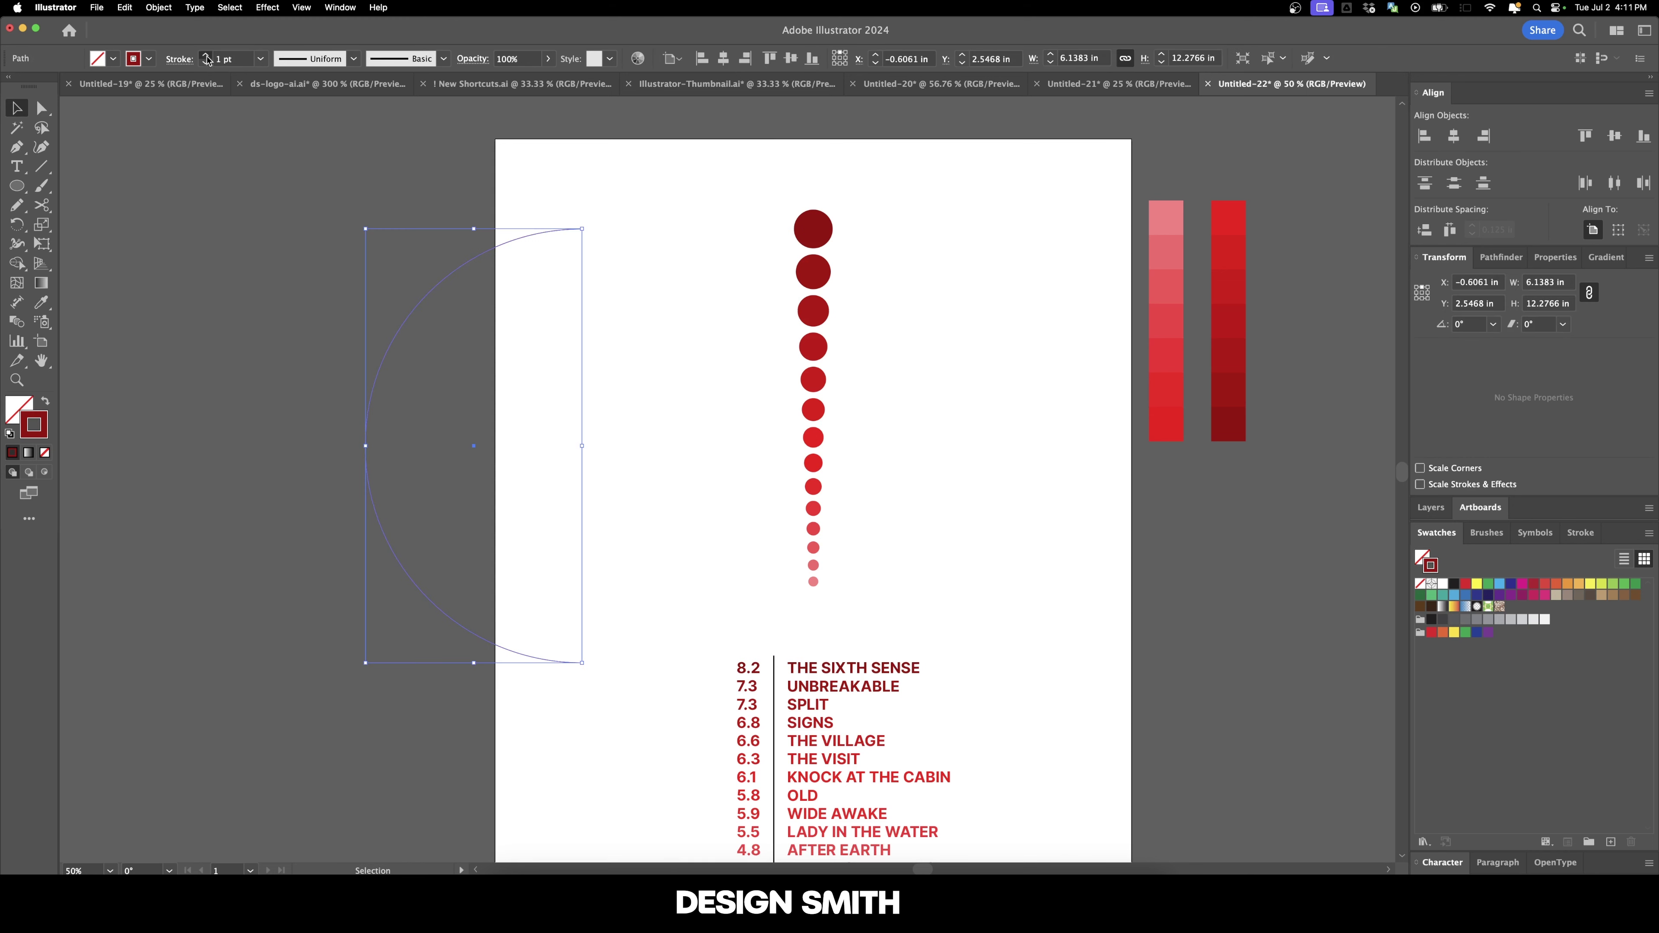
pyautogui.moveTo(399, 329); pyautogui.dragTo(625, 362)
pyautogui.moveTo(636, 476); pyautogui.dragTo(556, 318)
pyautogui.click(648, 560)
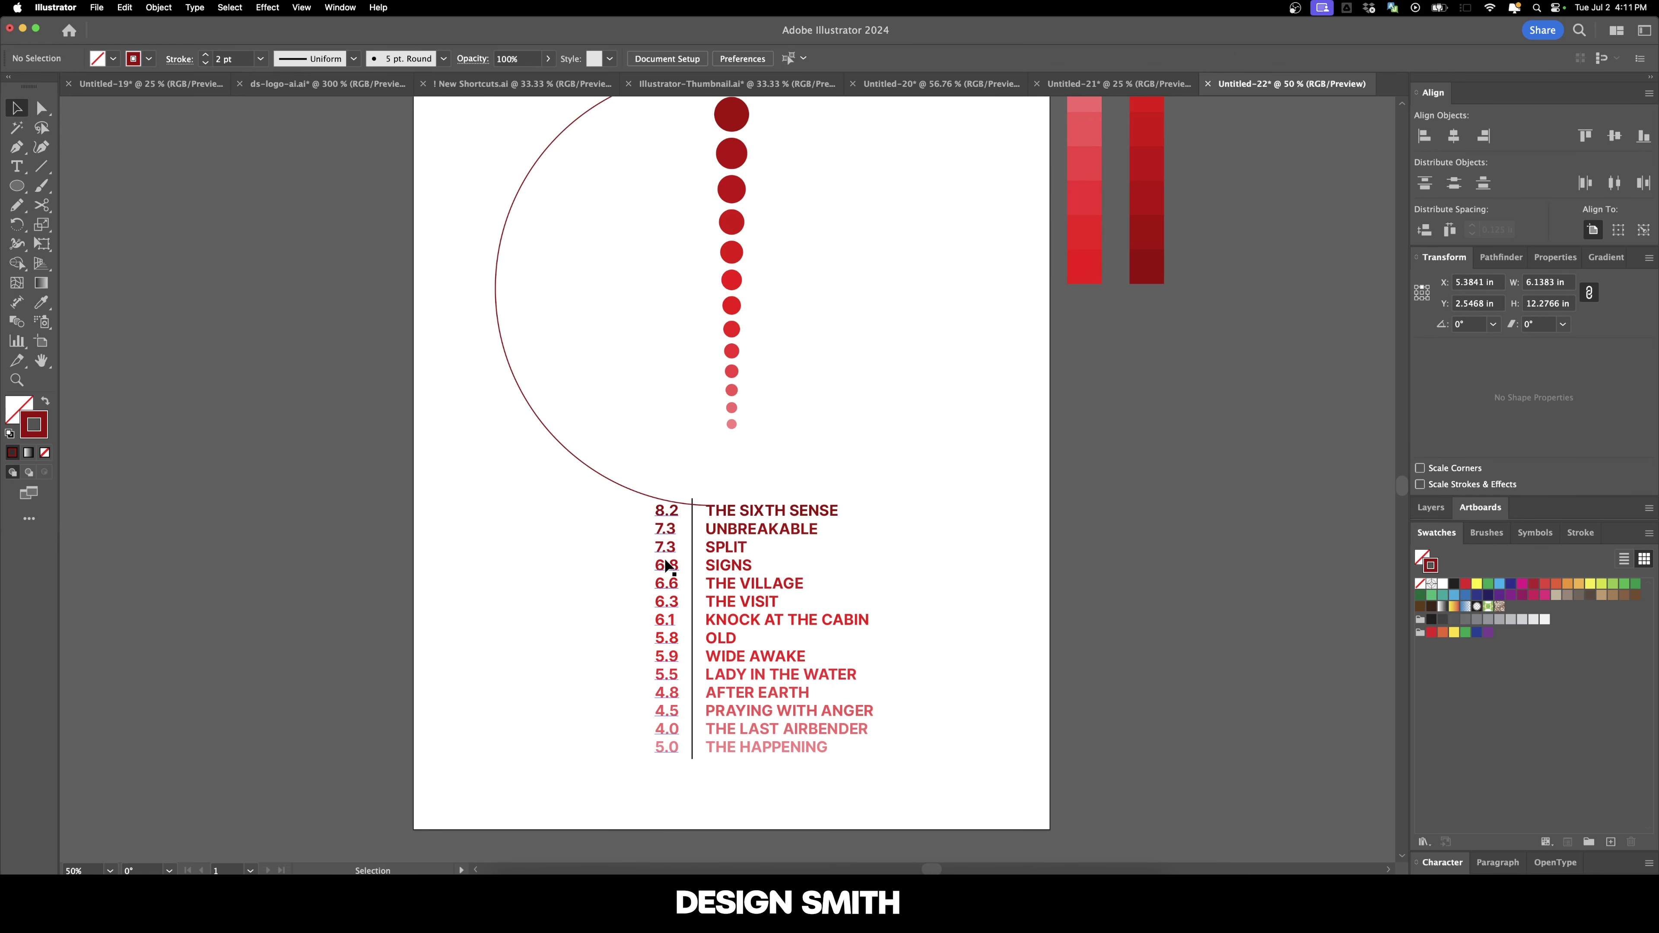
pyautogui.click(669, 580)
pyautogui.moveTo(671, 569); pyautogui.dragTo(735, 567)
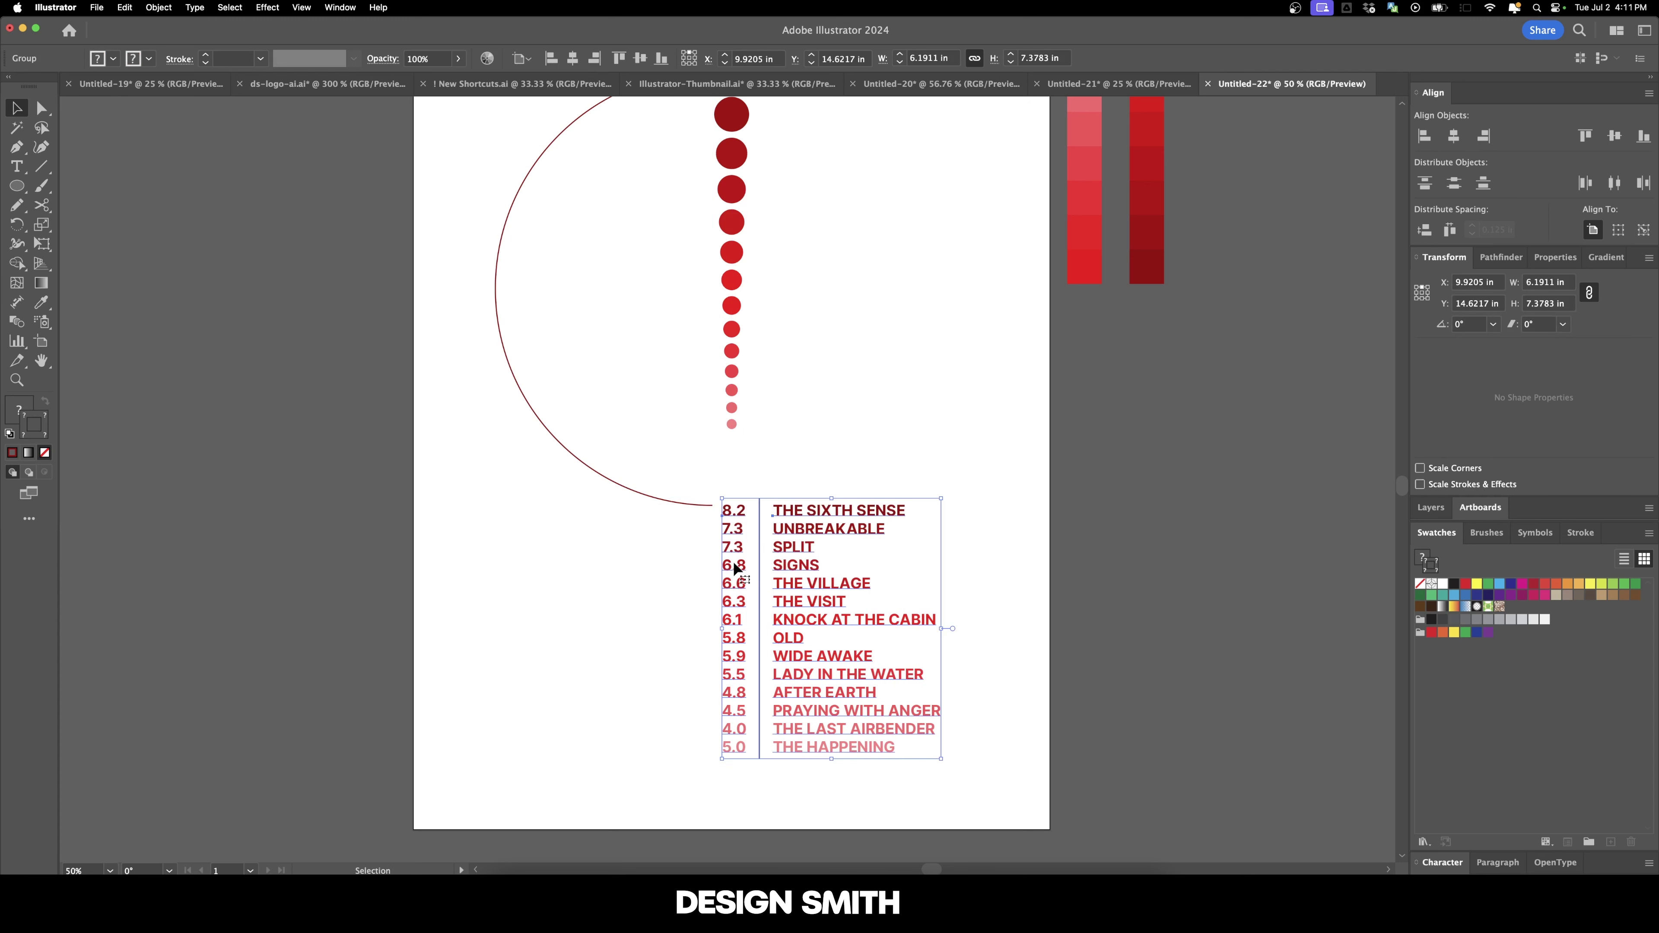
# Bottom-align the ratings list, then move it back up by 2 in.
pyautogui.click(661, 58)
pyautogui.press('Return')
pyautogui.write('-2')
pyautogui.press('Return')
pyautogui.click(854, 434)
# Ungroup the ratings list and top-align the rating numbers to the top circle.
pyautogui.moveTo(798, 491); pyautogui.dragTo(808, 616)
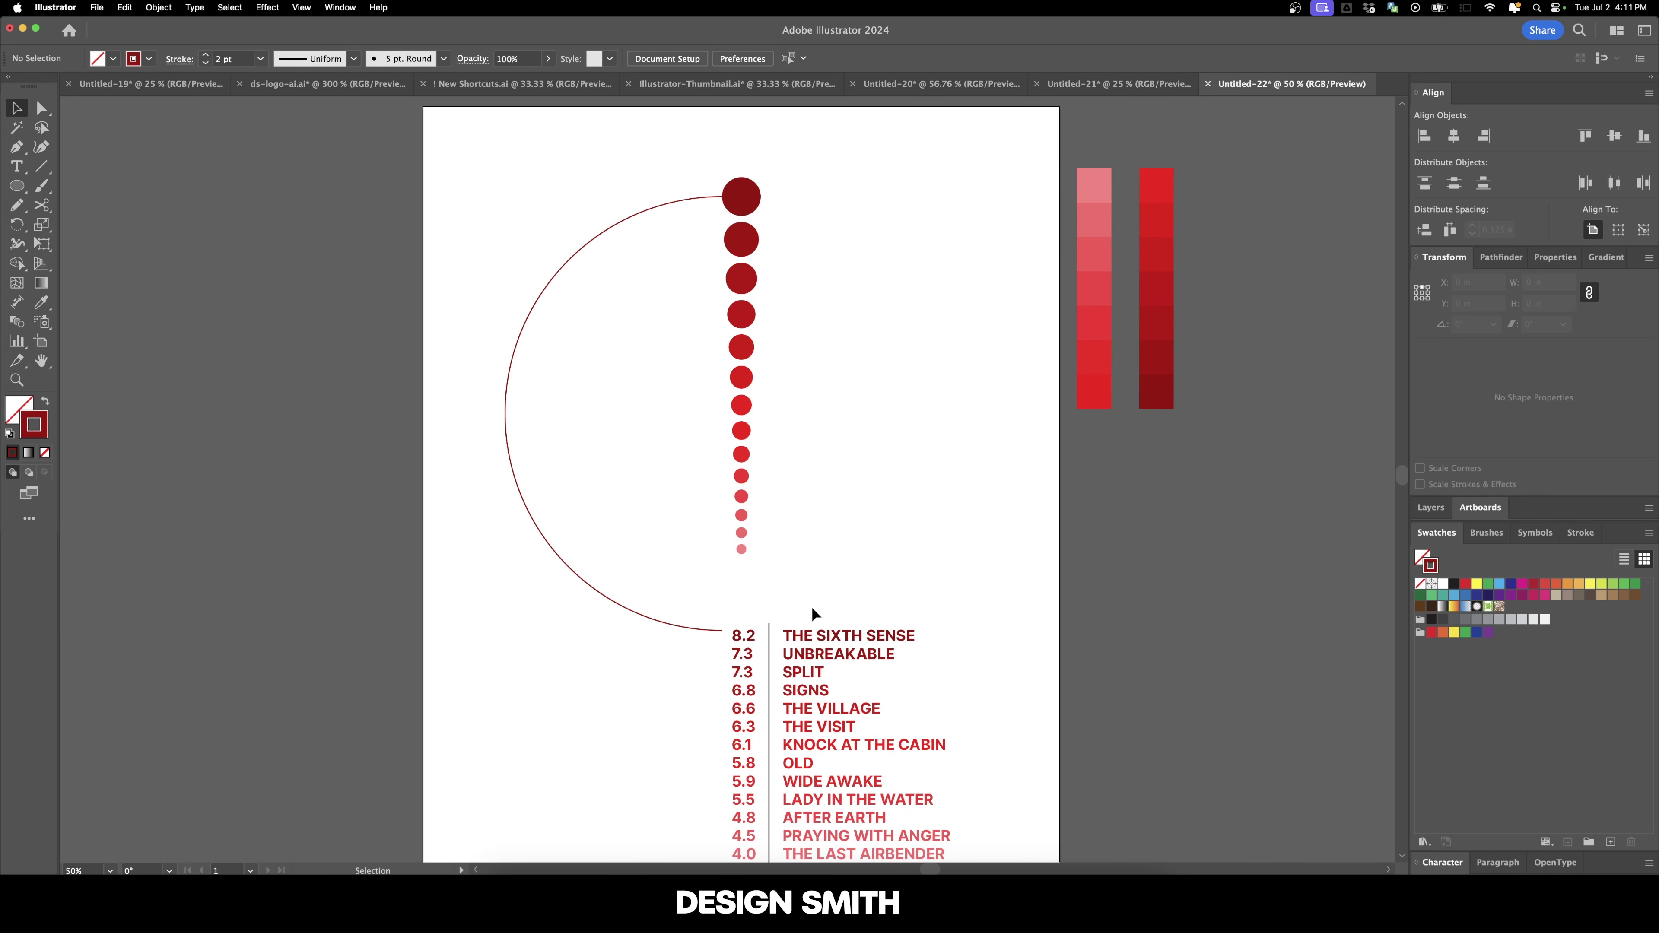
pyautogui.click(751, 638)
pyautogui.press('super+shift+g')
pyautogui.click(778, 624)
pyautogui.click(748, 650)
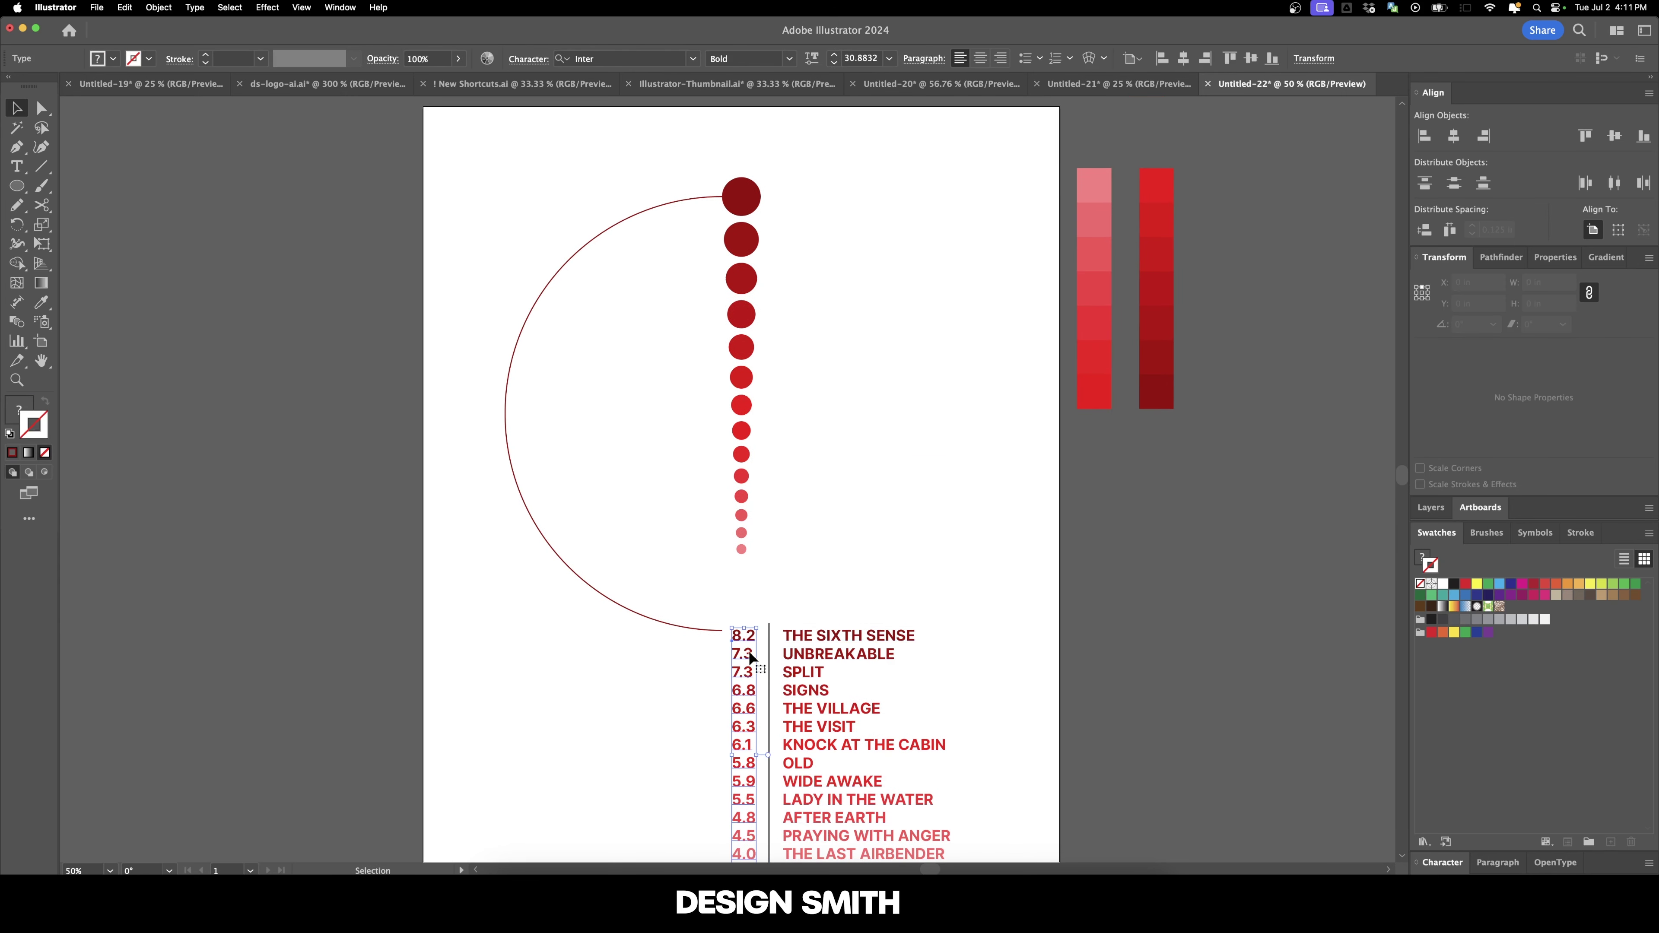
pyautogui.keyDown('shift'); pyautogui.click(755, 205); pyautogui.keyUp('shift')
pyautogui.click(755, 206)
pyautogui.click(571, 59)
pyautogui.click(841, 469)
# Distribute the numbers, divider and titles horizontally with 0.25 in spacing, keyed to the numbers column.
pyautogui.moveTo(861, 558); pyautogui.dragTo(845, 374)
pyautogui.click(731, 527)
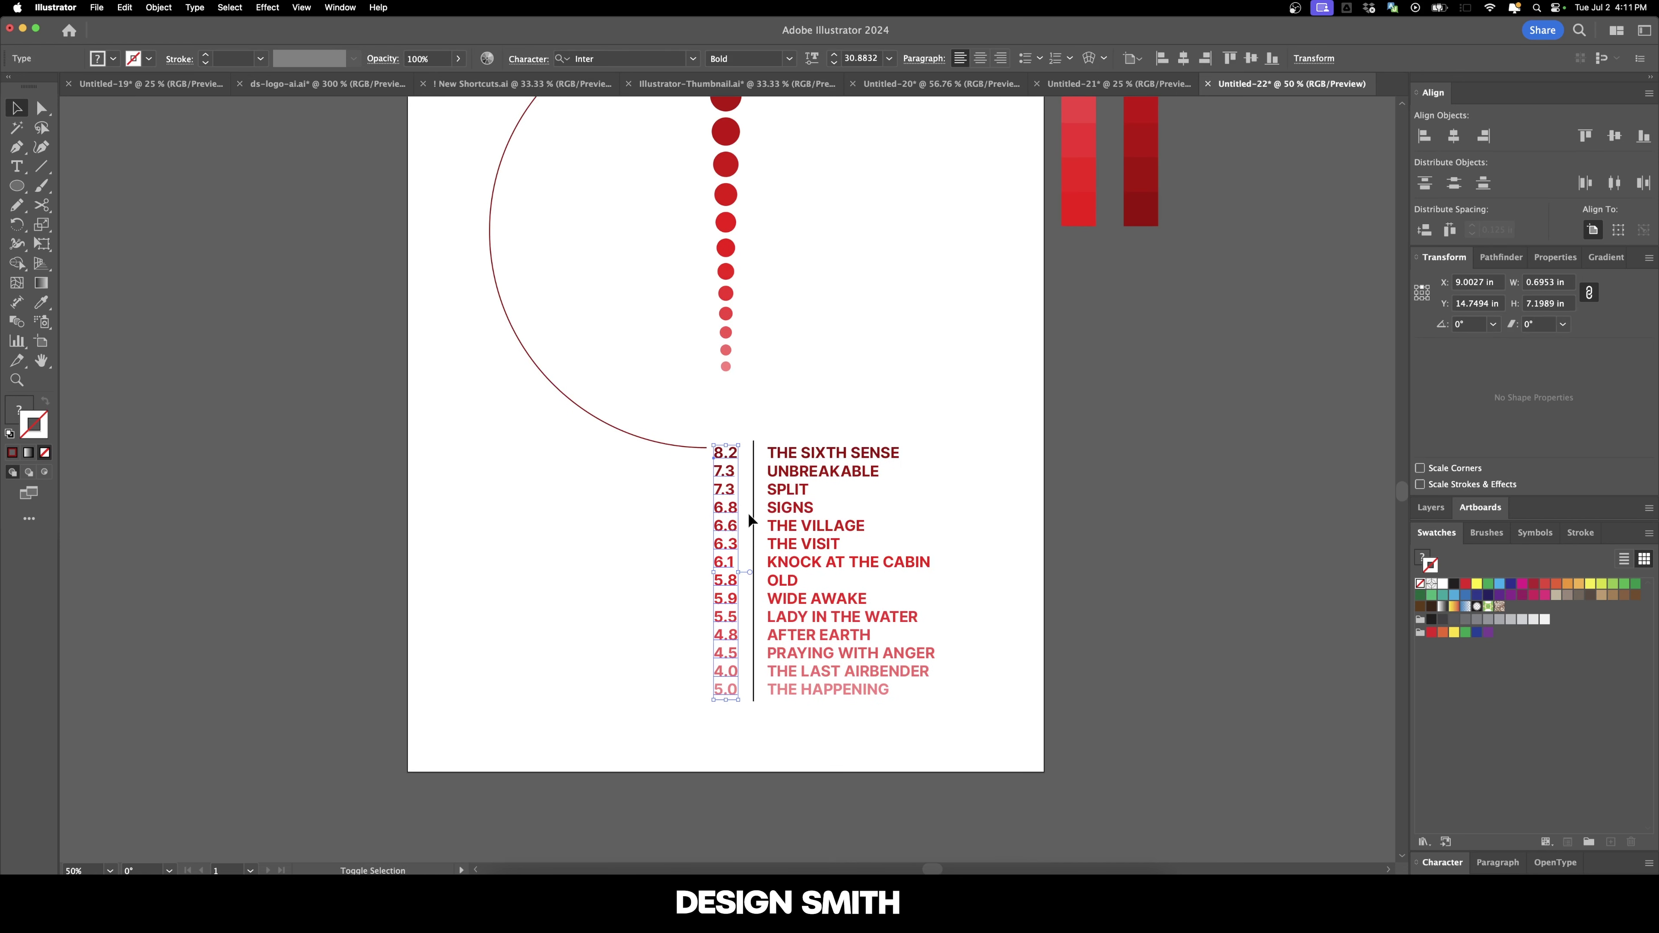
pyautogui.keyDown('shift'); pyautogui.click(753, 512); pyautogui.keyUp('shift')
pyautogui.keyDown('shift'); pyautogui.click(772, 523); pyautogui.keyUp('shift')
pyautogui.press('super+shift+a')
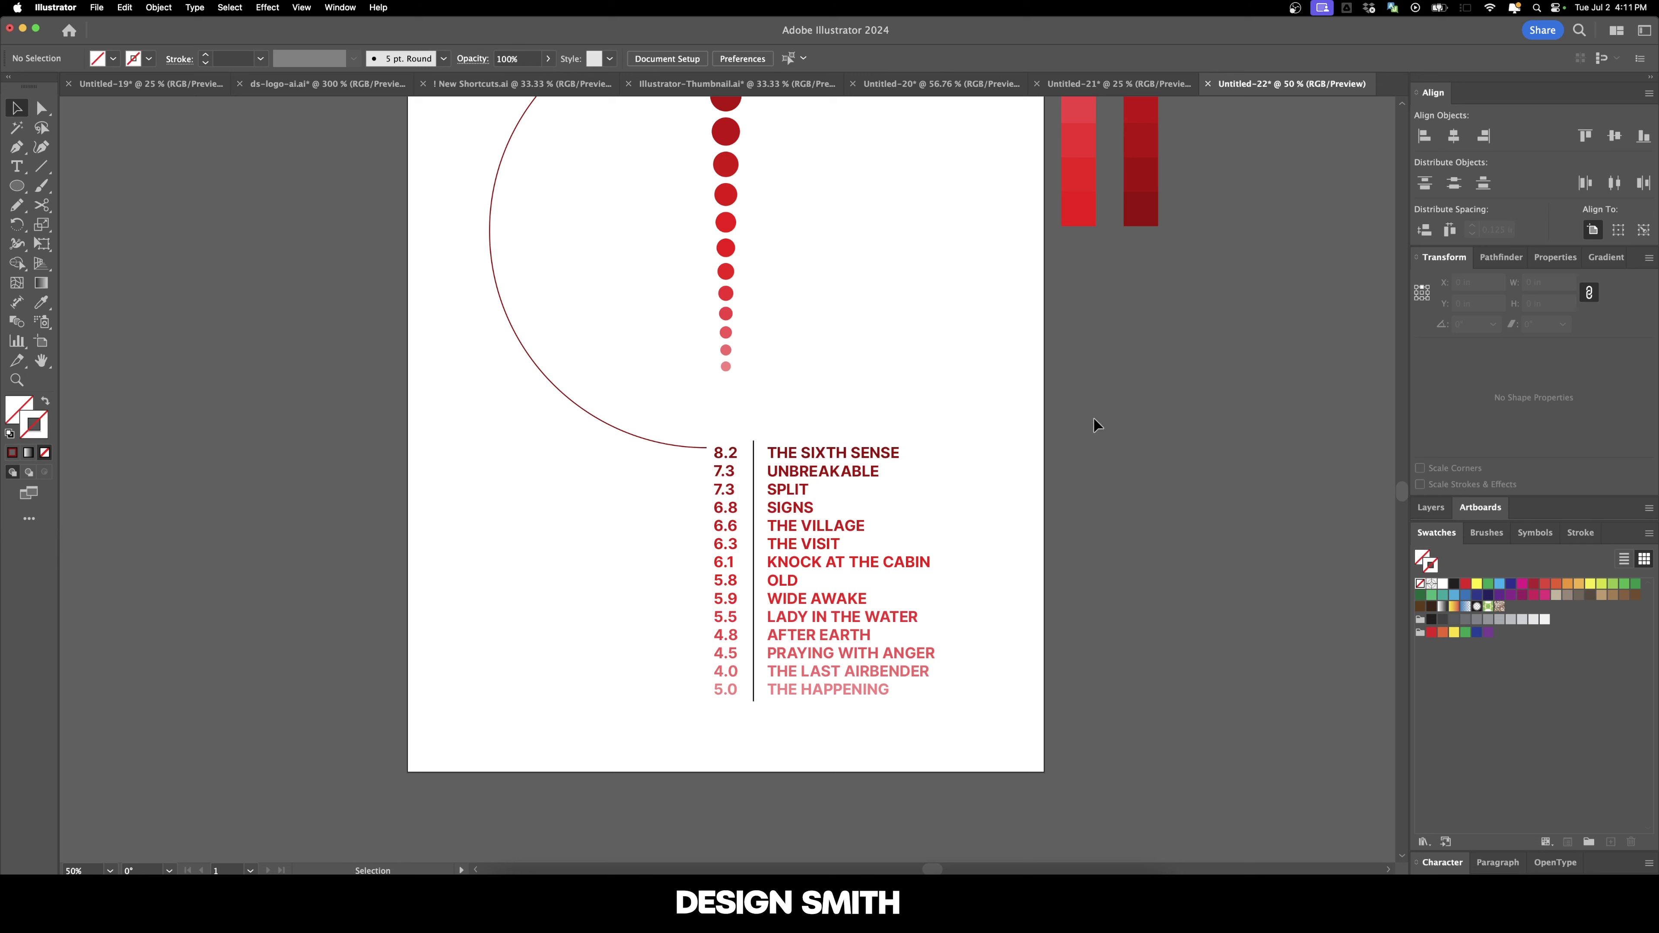
pyautogui.moveTo(637, 525); pyautogui.dragTo(788, 569)
pyautogui.click(718, 564)
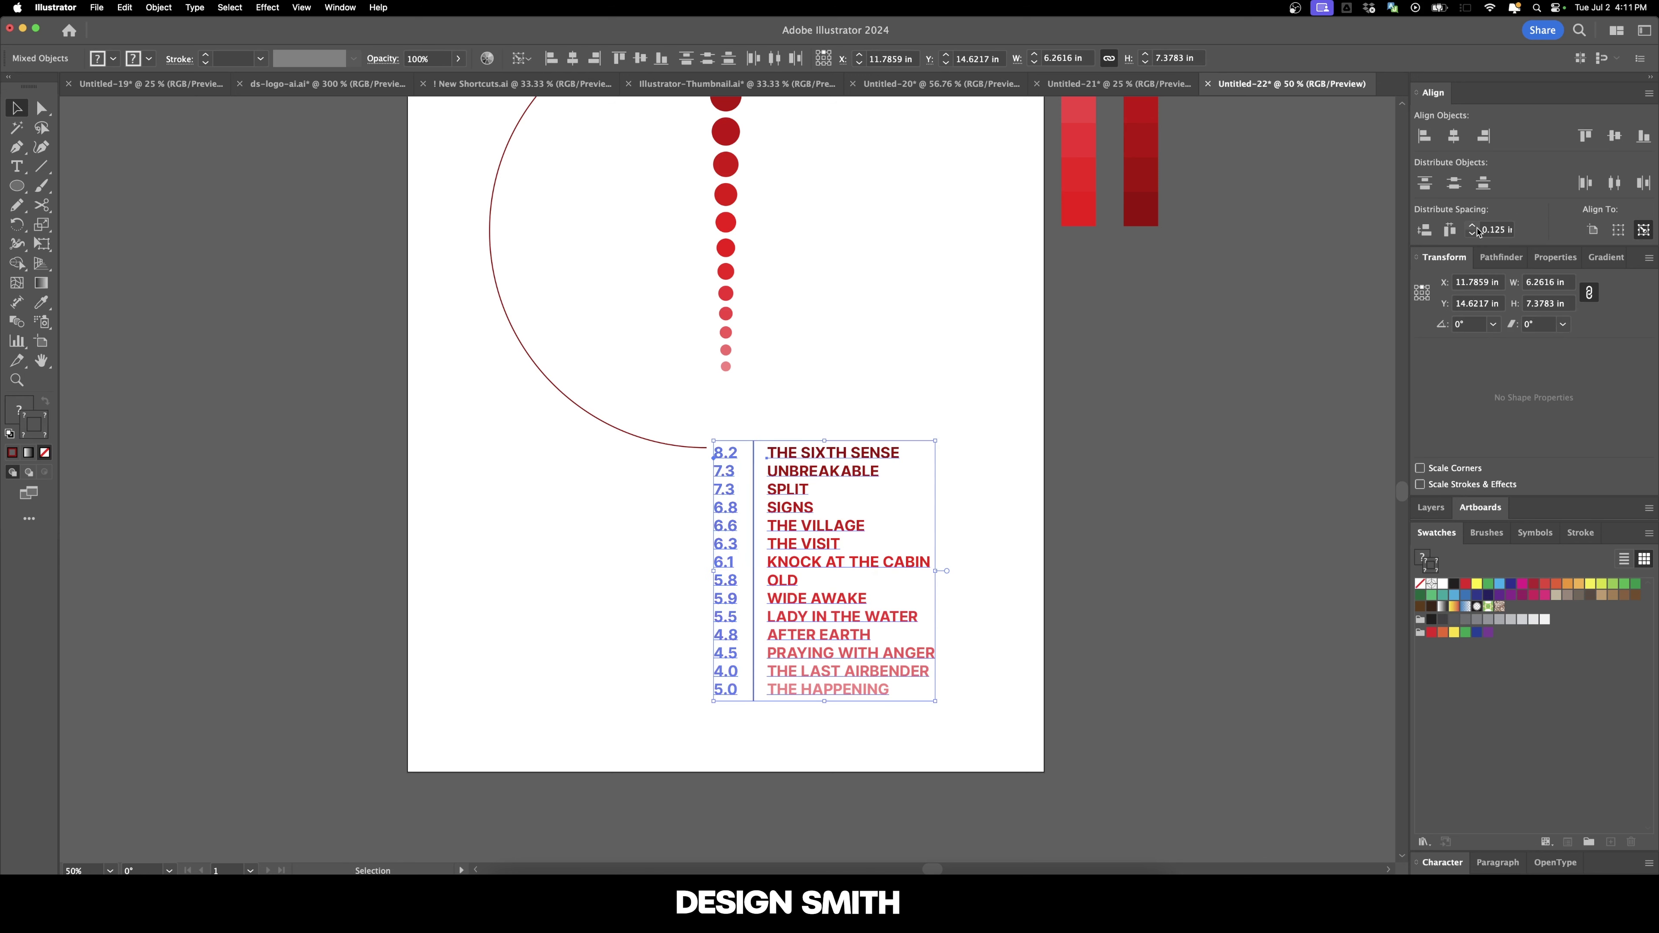
pyautogui.click(1449, 230)
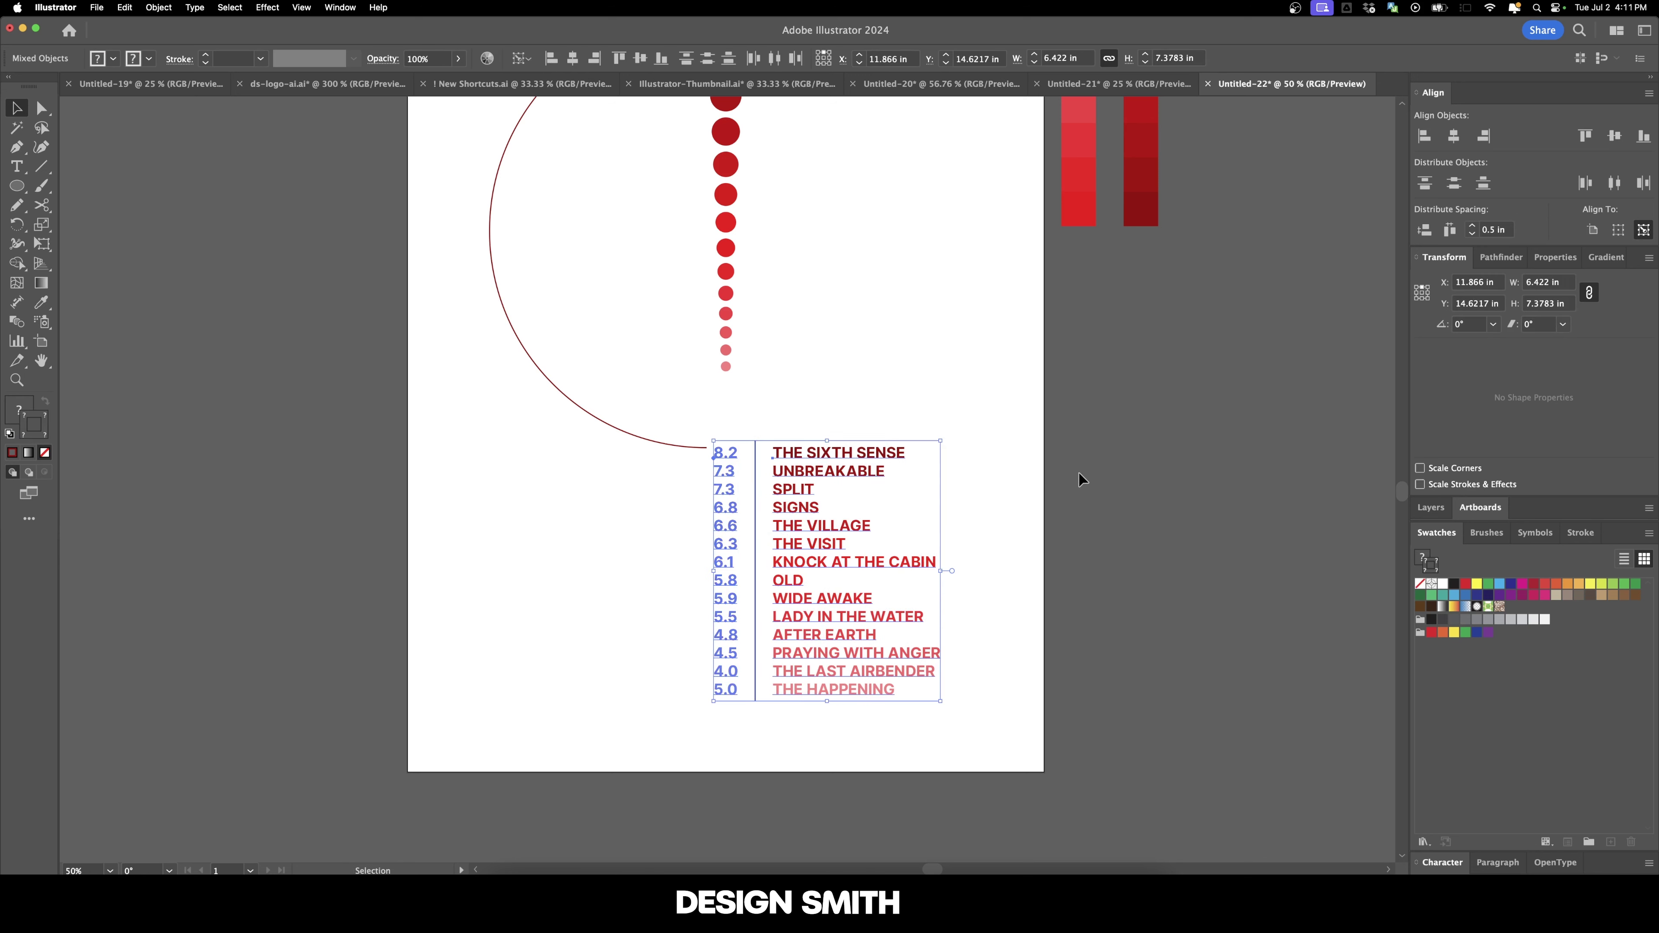
pyautogui.click(1472, 234)
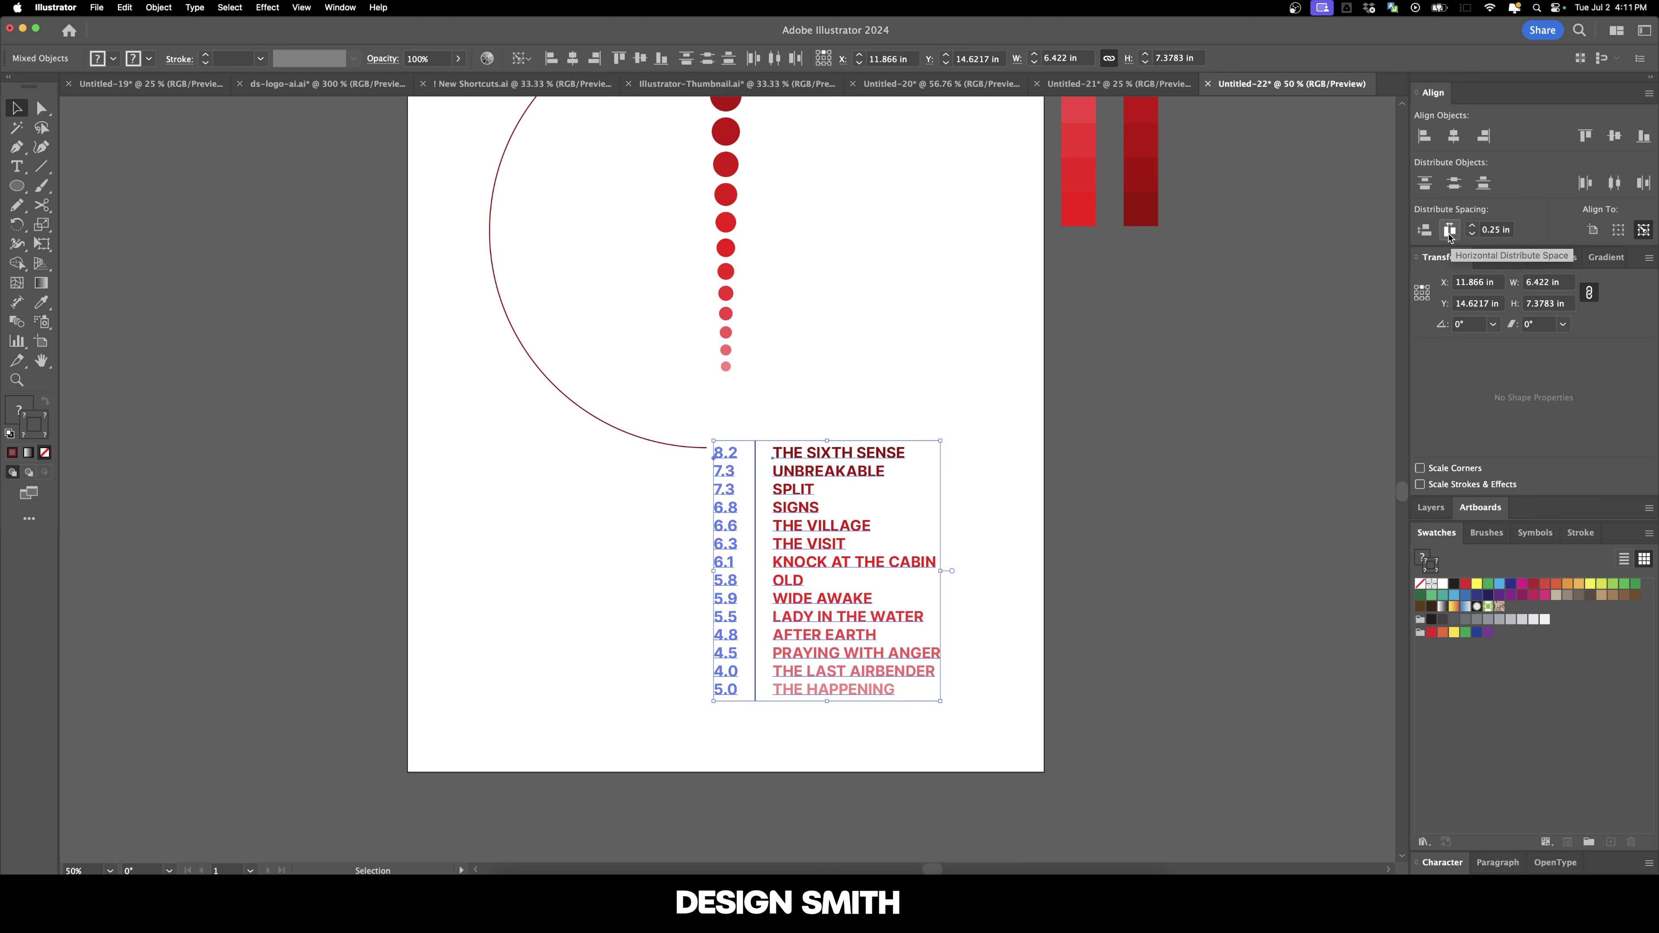
pyautogui.click(1449, 230)
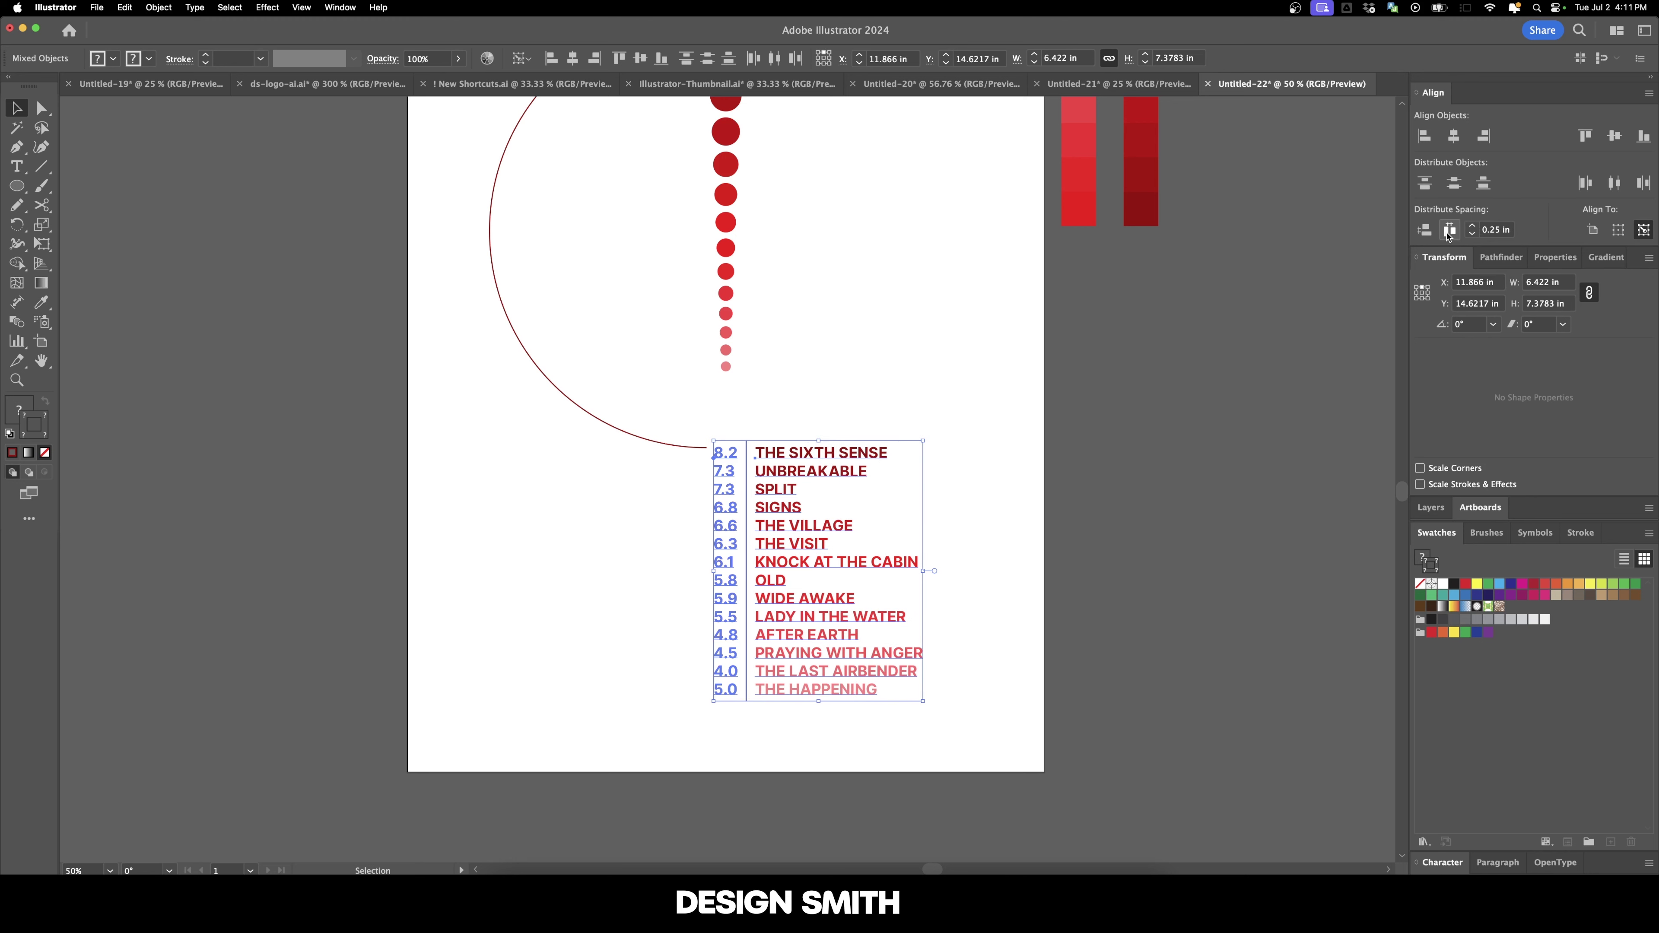
# Reselect the ratings and titles and distribute their horizontal spacing evenly again.
pyautogui.click(1081, 601)
pyautogui.moveTo(1068, 609); pyautogui.dragTo(1088, 644)
pyautogui.moveTo(650, 557); pyautogui.dragTo(832, 611)
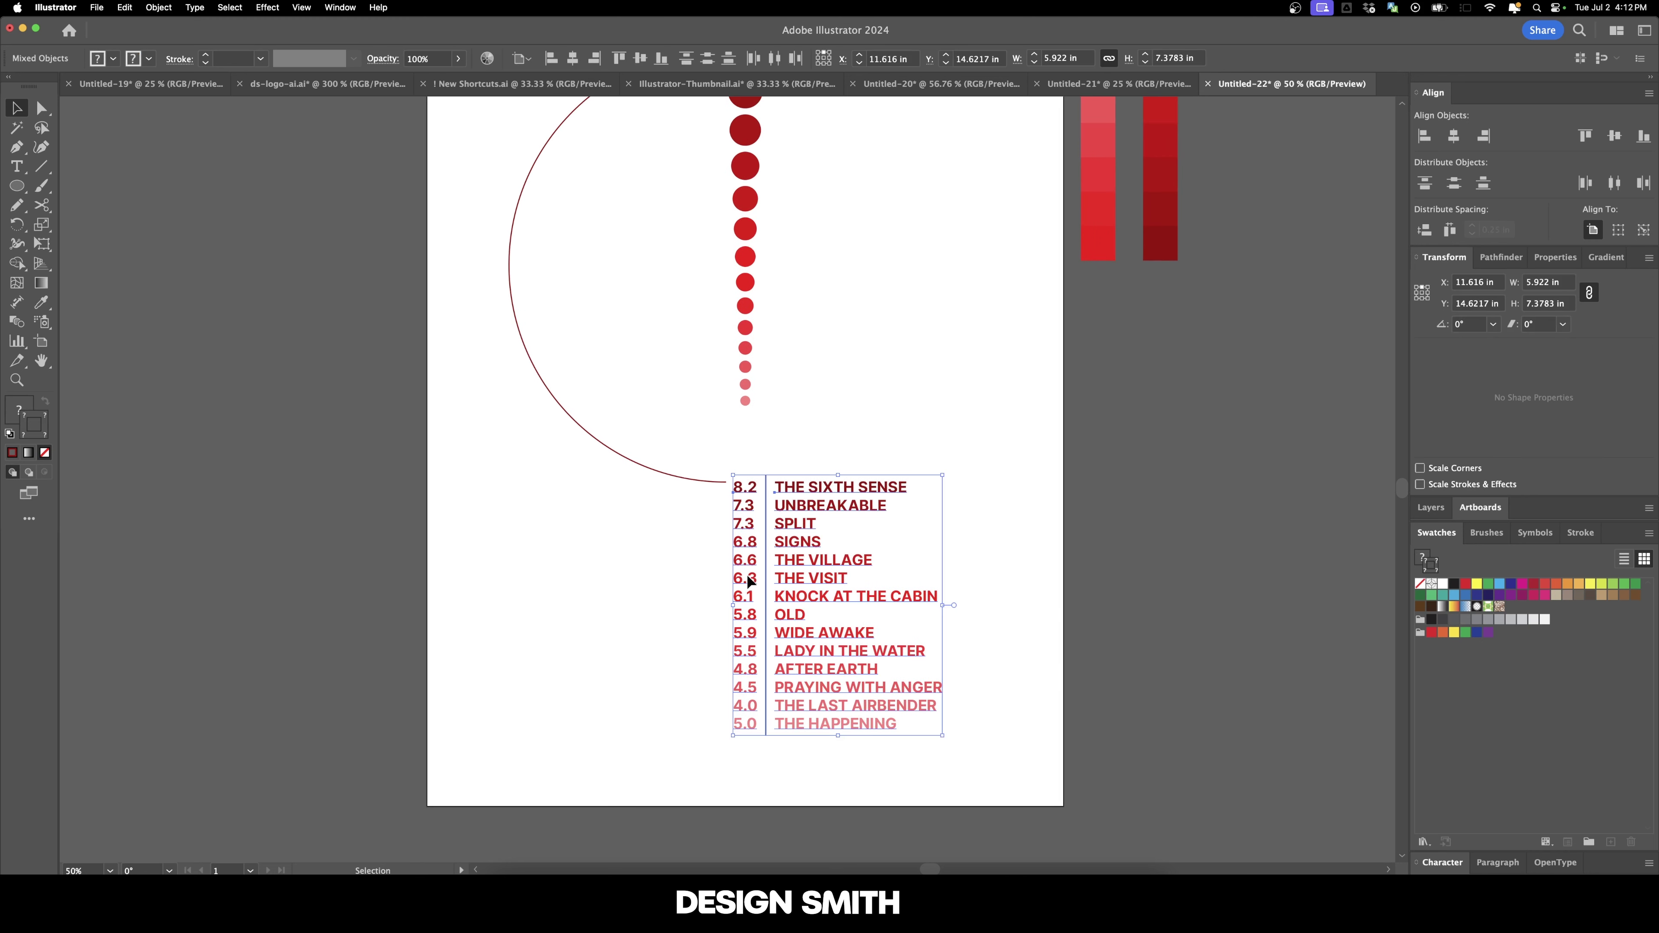
pyautogui.click(1450, 230)
pyautogui.click(1140, 552)
pyautogui.scroll(2, 1215, 459)
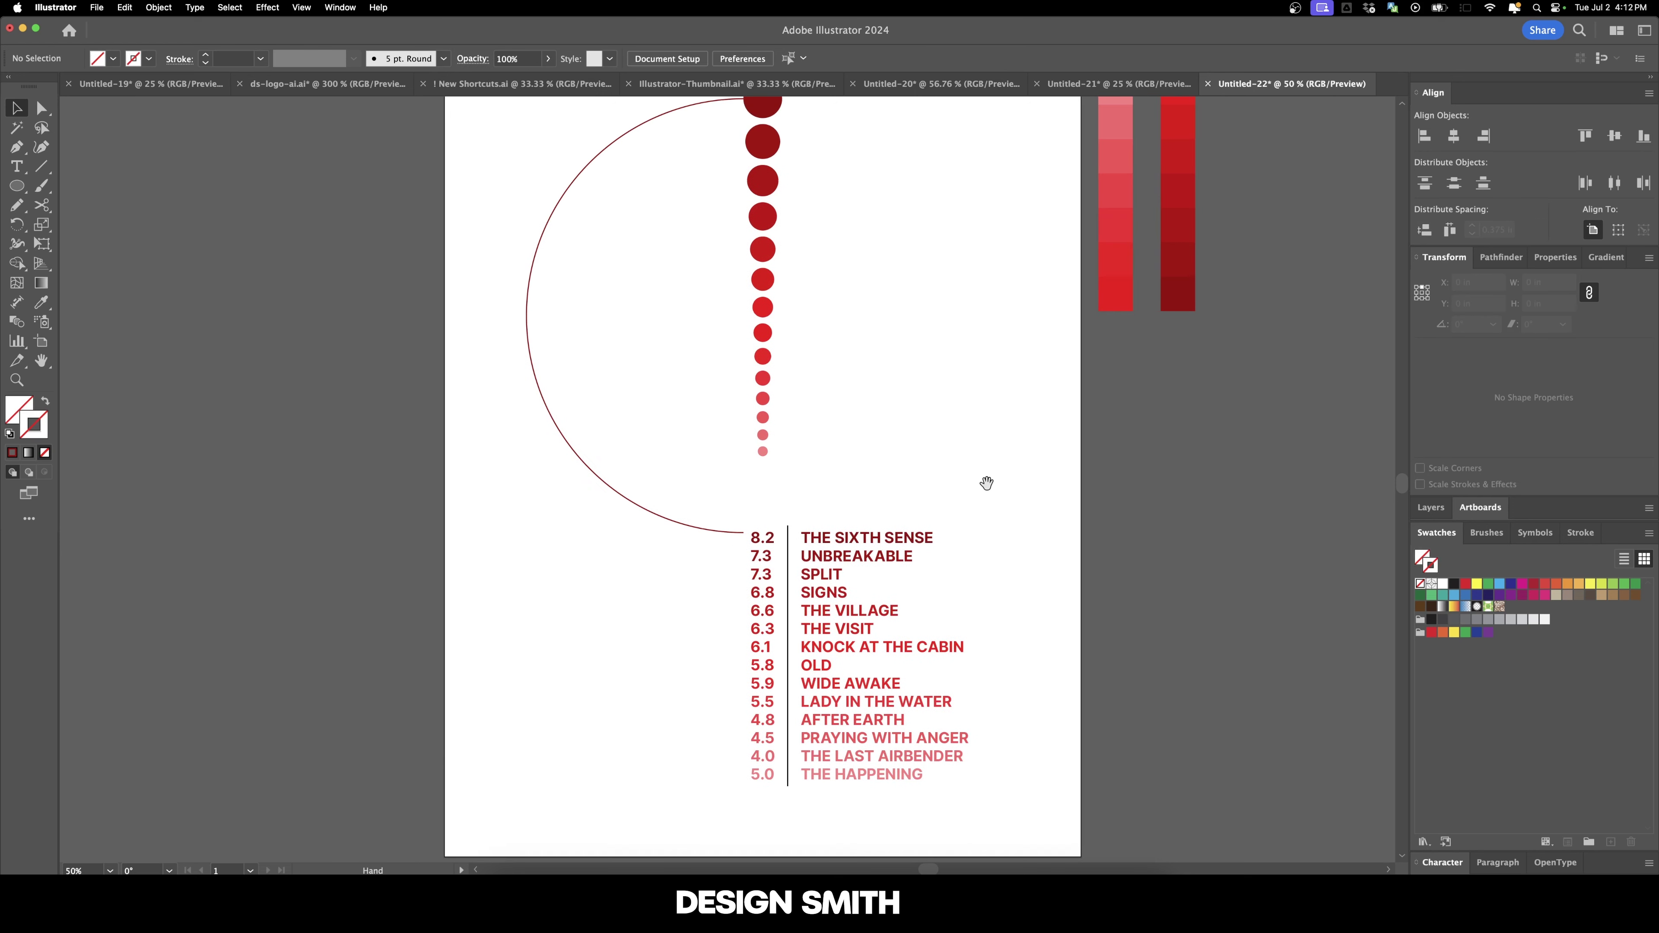
# Enlarge the thin red arc slightly downward from its bottom handle.
pyautogui.scroll(3, 987, 483)
pyautogui.click(744, 650)
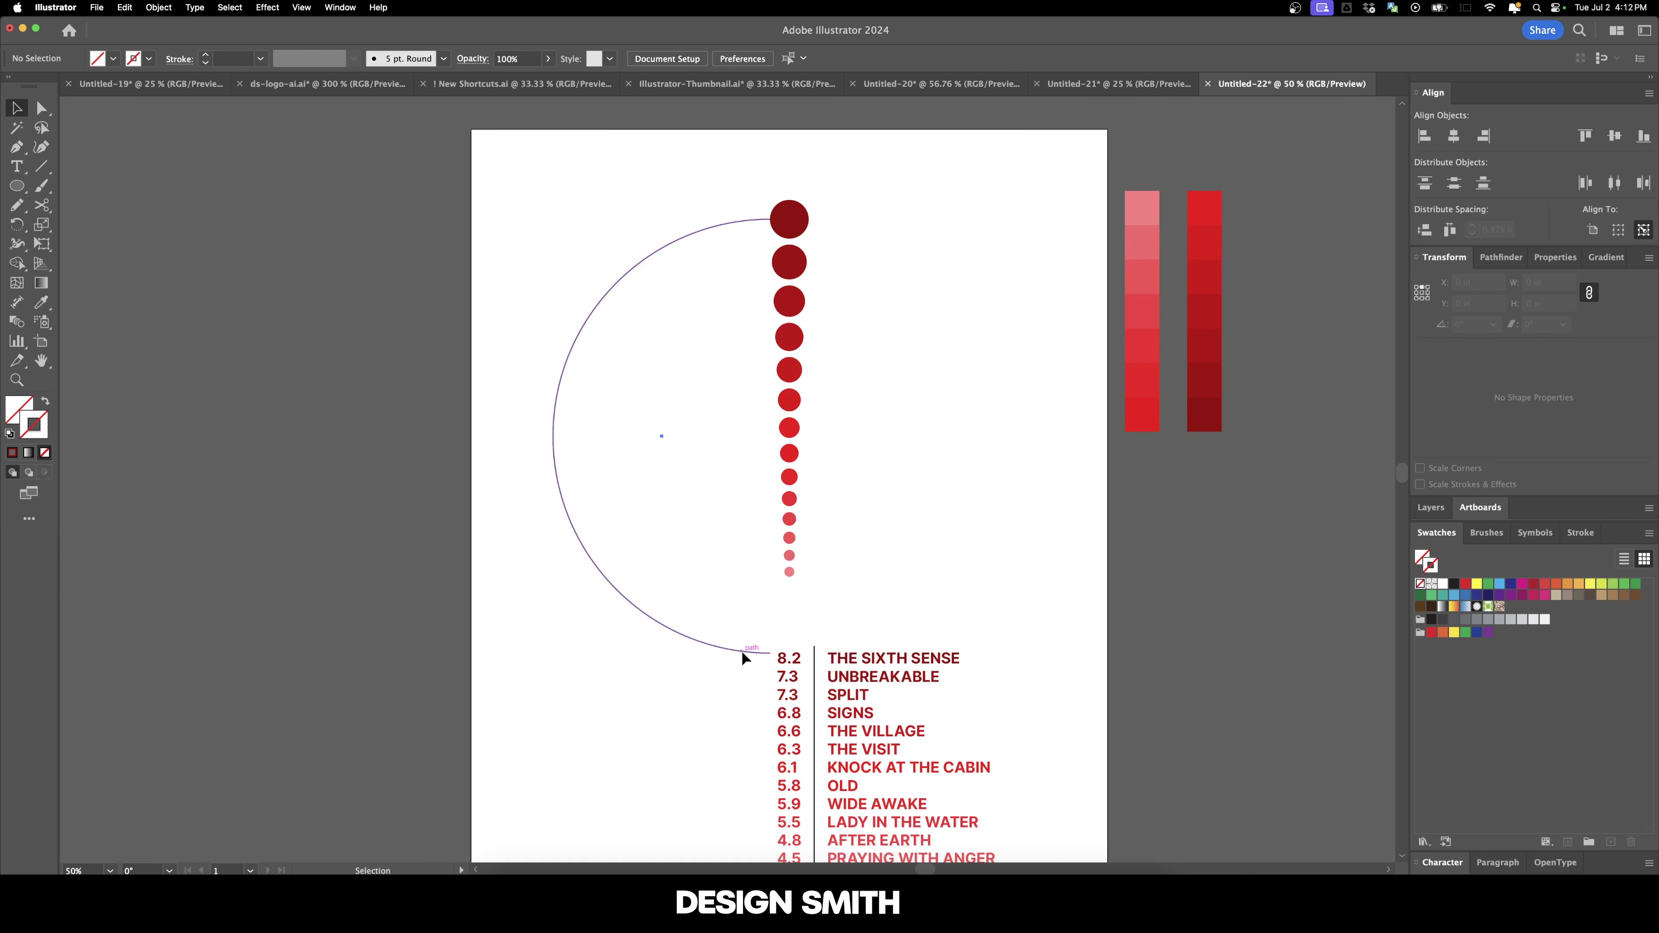
pyautogui.scroll(2, 722, 674)
pyautogui.moveTo(602, 632); pyautogui.dragTo(601, 642)
pyautogui.click(626, 570)
pyautogui.scroll(-4, 625, 569)
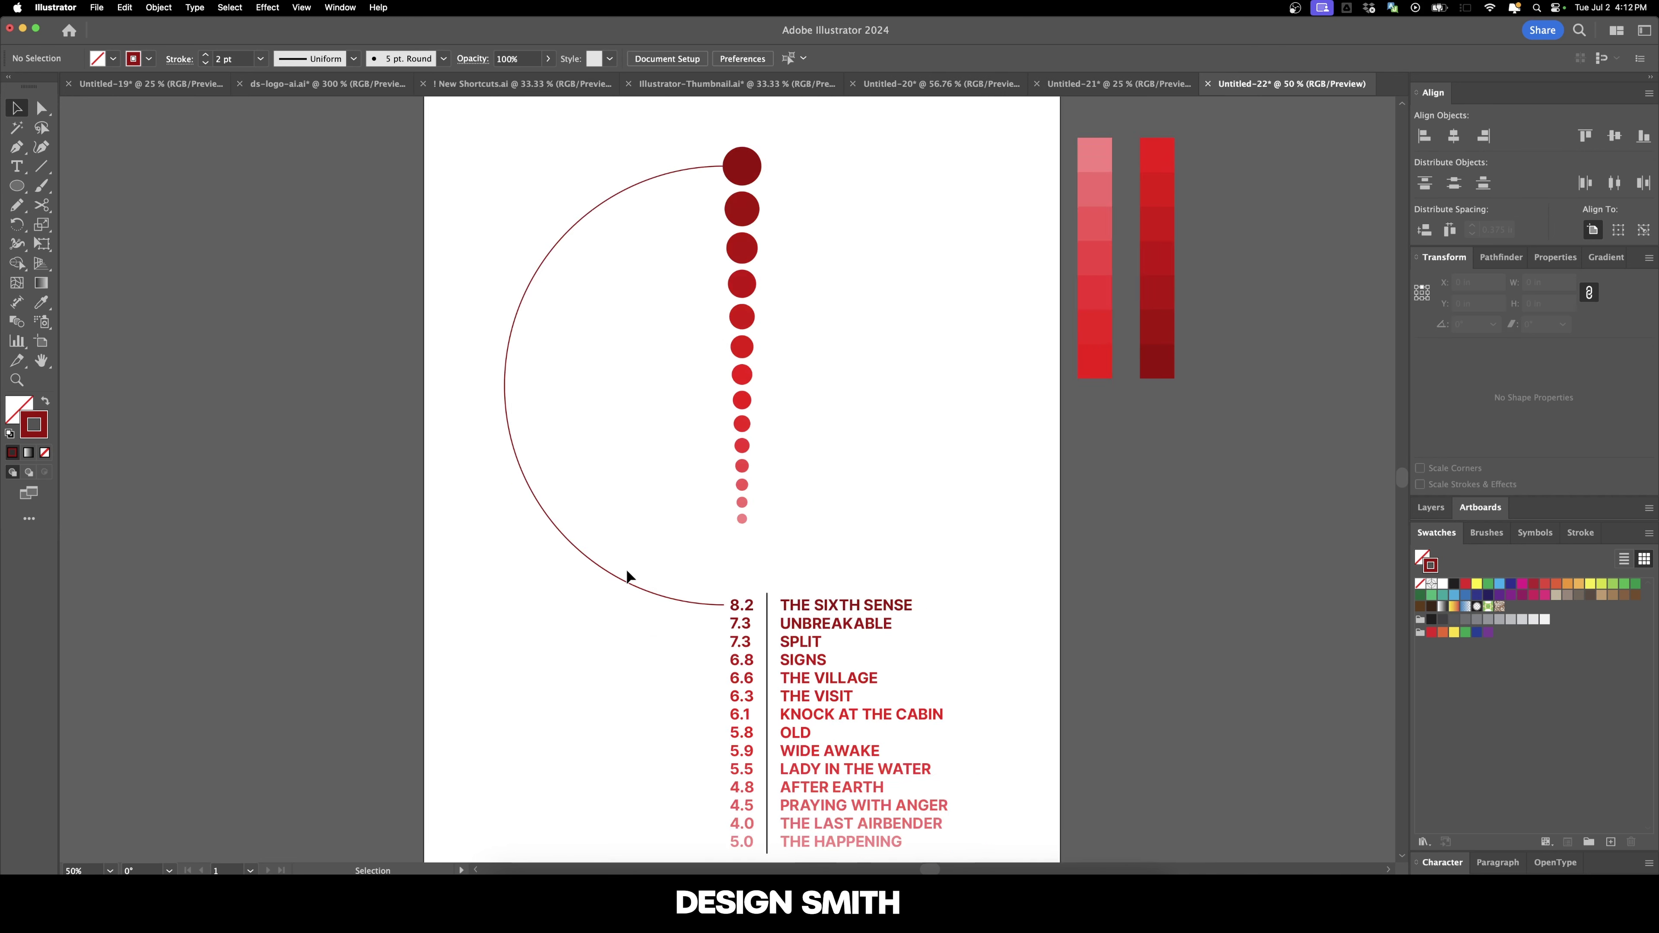
# Vertically distribute the arc with a 0.125 in spacing value.
pyautogui.click(697, 338)
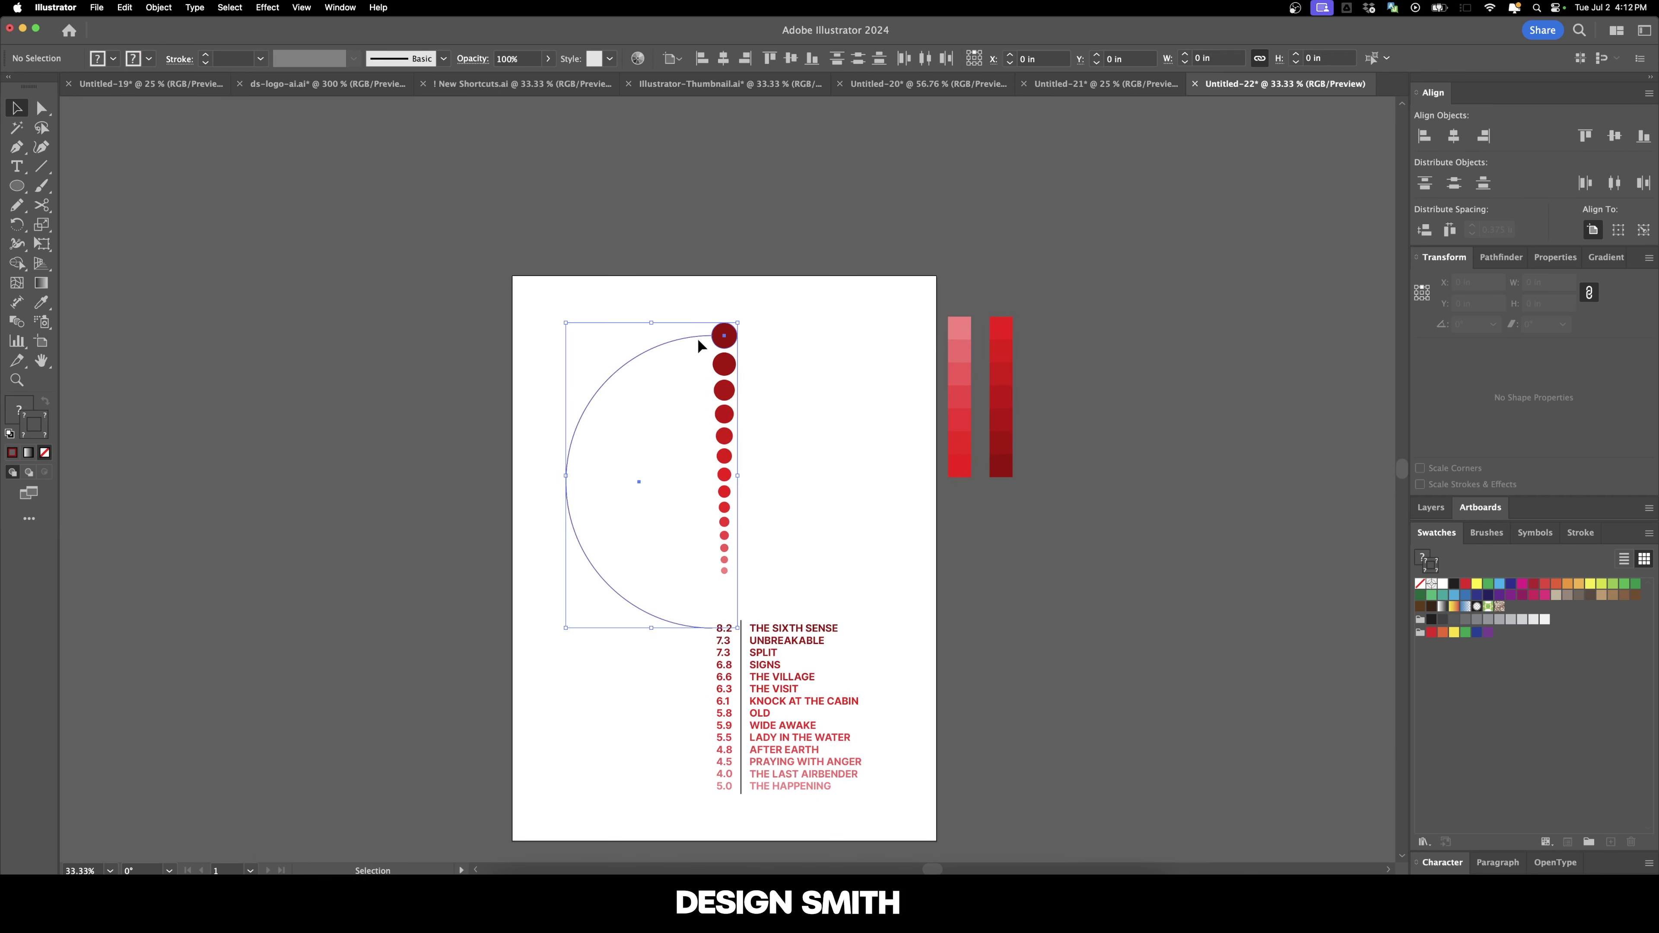
pyautogui.click(1472, 235)
pyautogui.click(1449, 231)
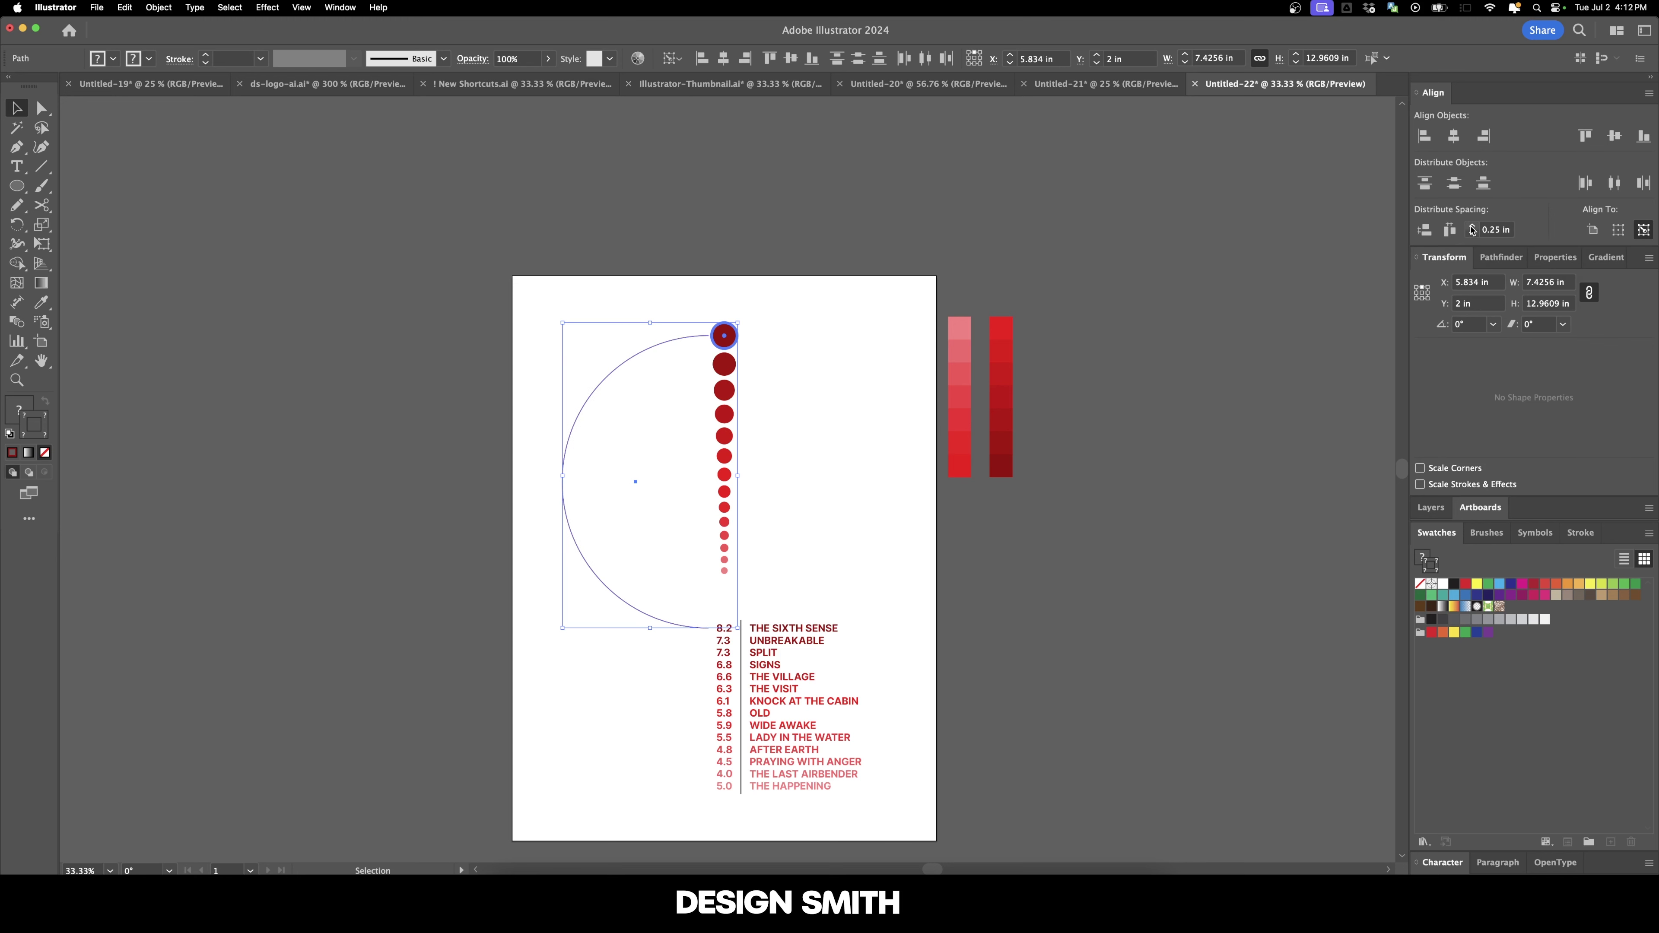
pyautogui.click(751, 436)
pyautogui.scroll(2, 750, 438)
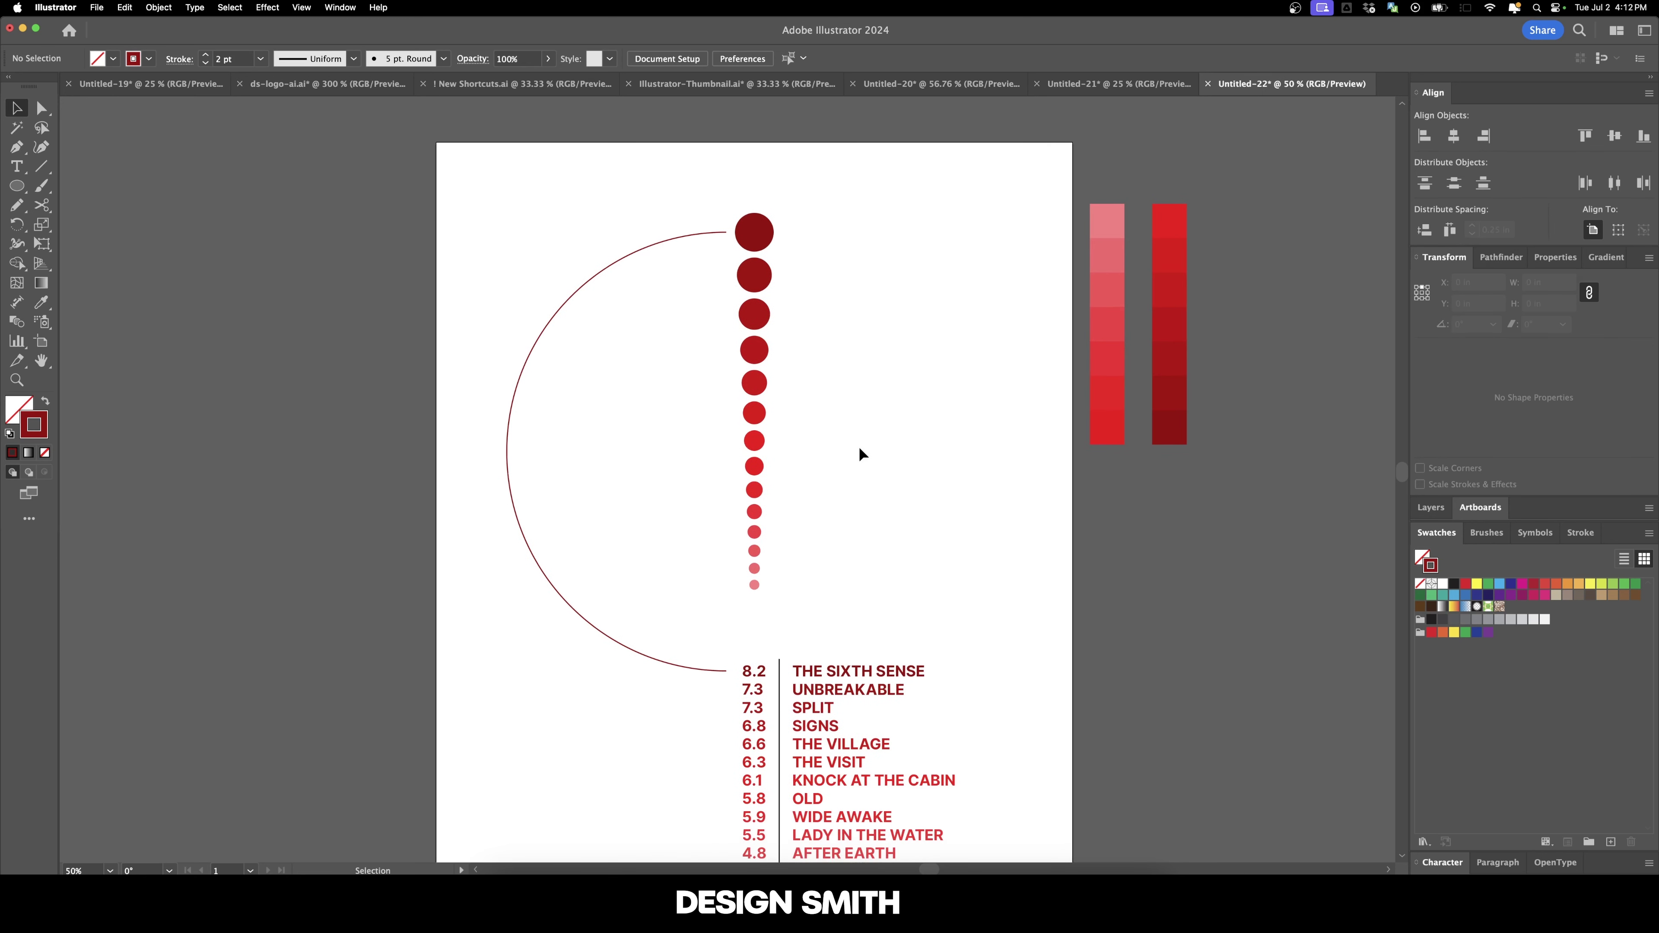
# Copy the arc straight below, shrink it, and align it against the second circle.
pyautogui.moveTo(713, 232); pyautogui.dragTo(710, 274)
pyautogui.scroll(-3, 713, 600)
pyautogui.scroll(1, 714, 600)
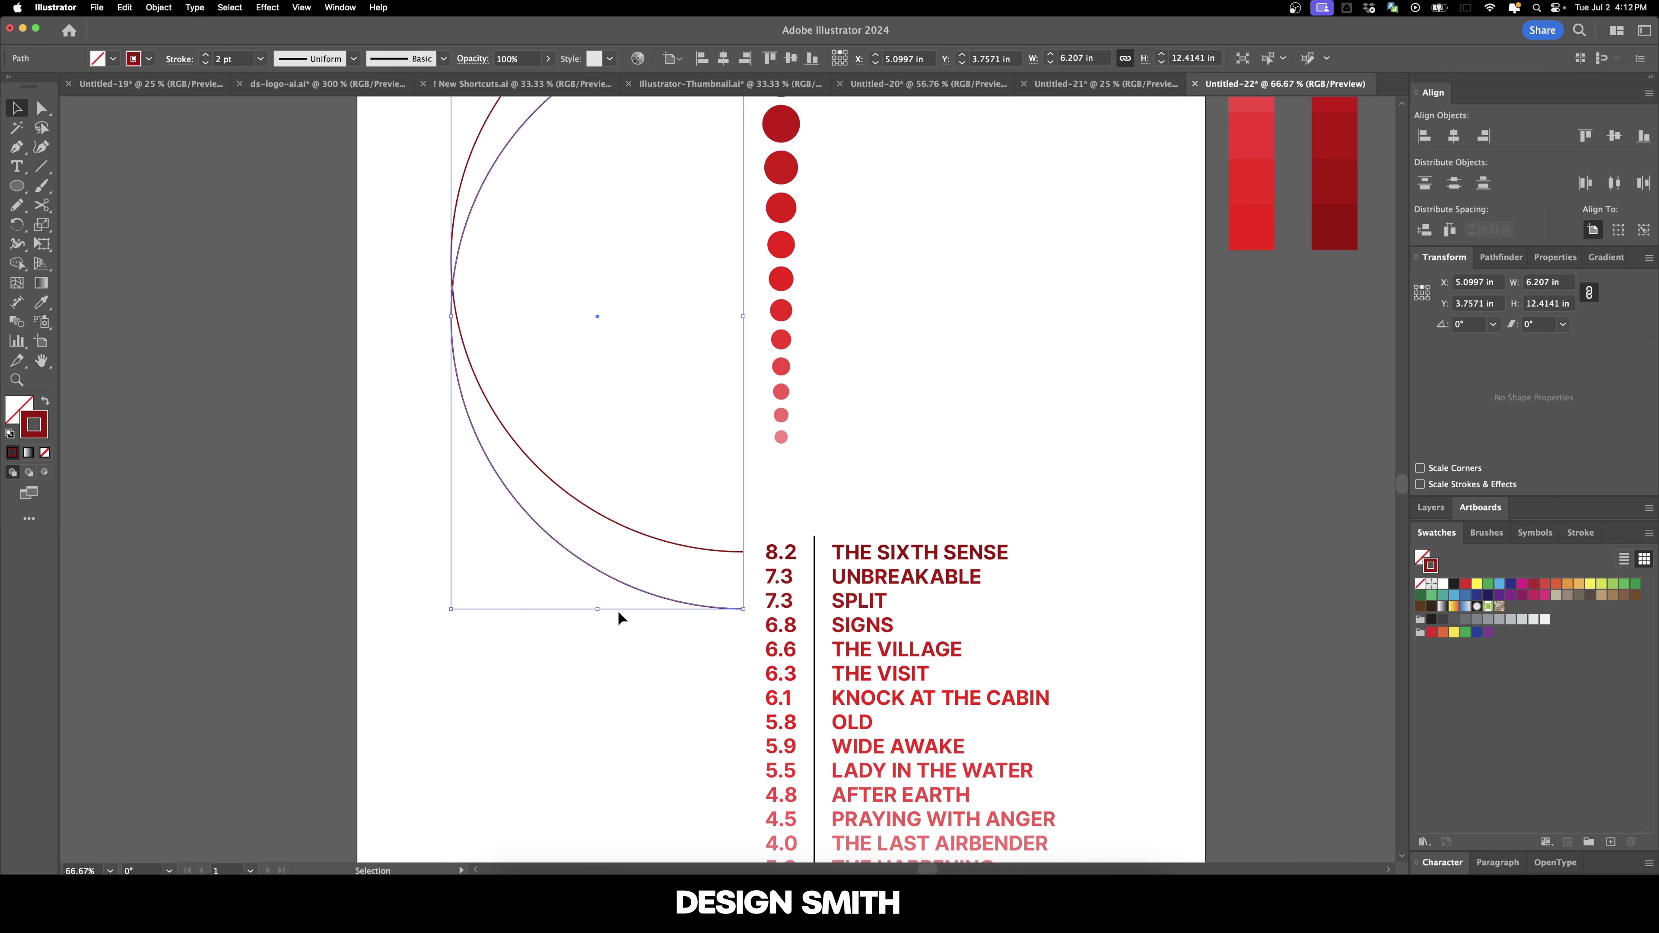
pyautogui.moveTo(592, 612); pyautogui.dragTo(597, 577)
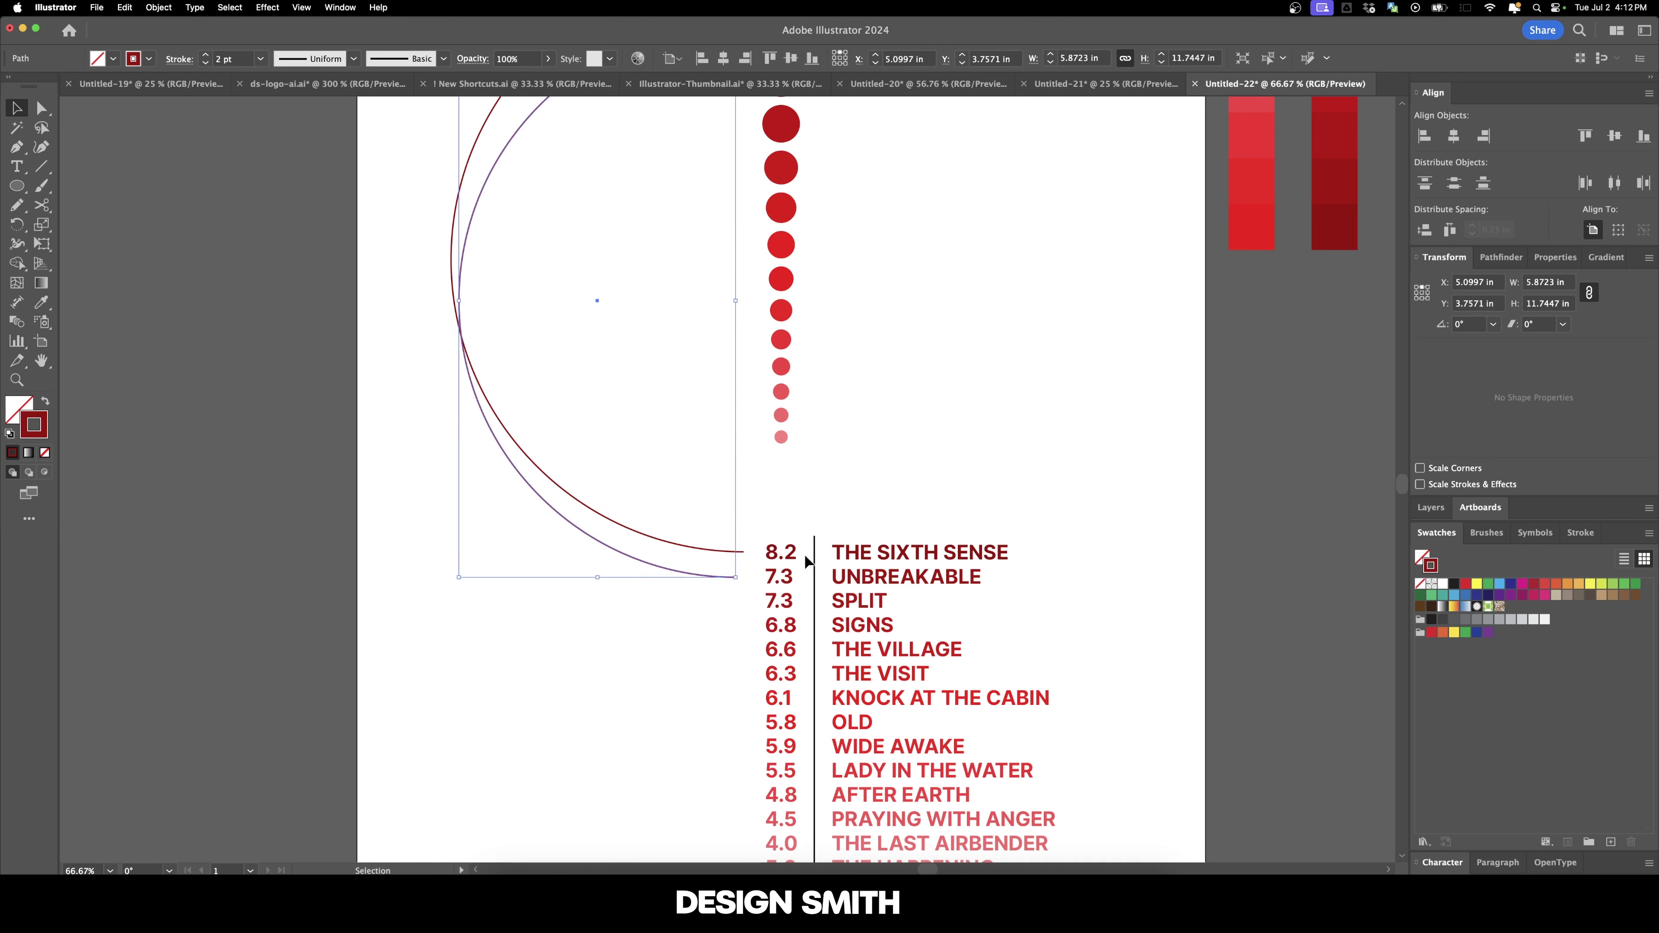
pyautogui.scroll(5, 924, 466)
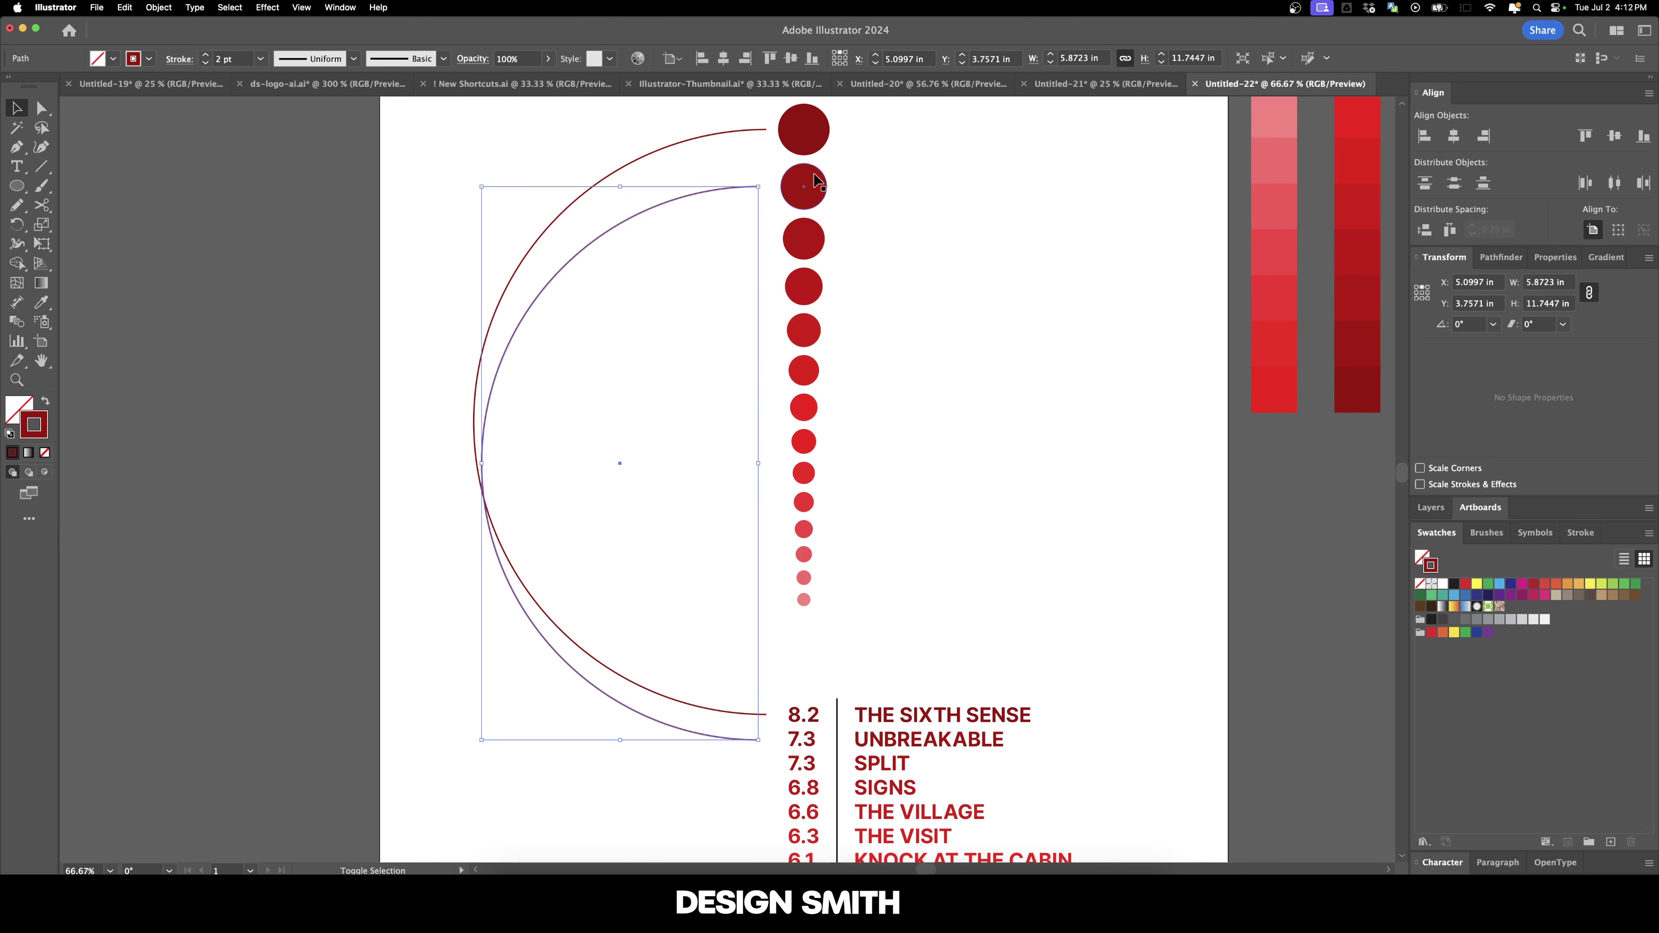
pyautogui.keyDown('shift'); pyautogui.click(817, 183); pyautogui.keyUp('shift')
pyautogui.click(815, 185)
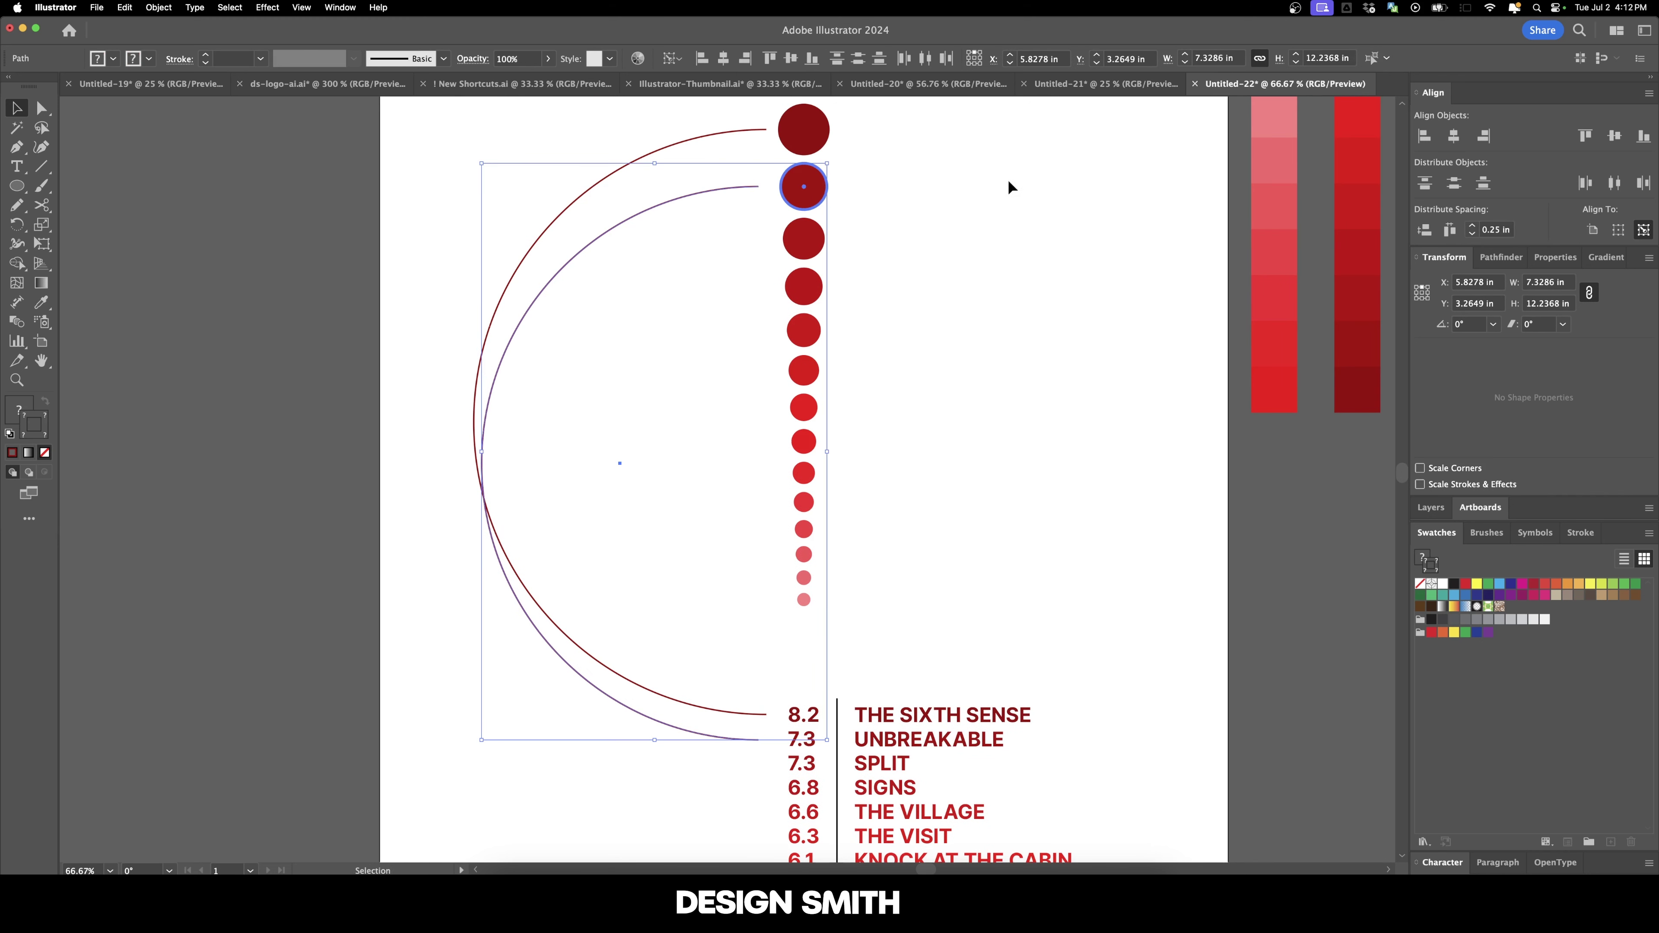
pyautogui.click(1449, 230)
pyautogui.click(981, 430)
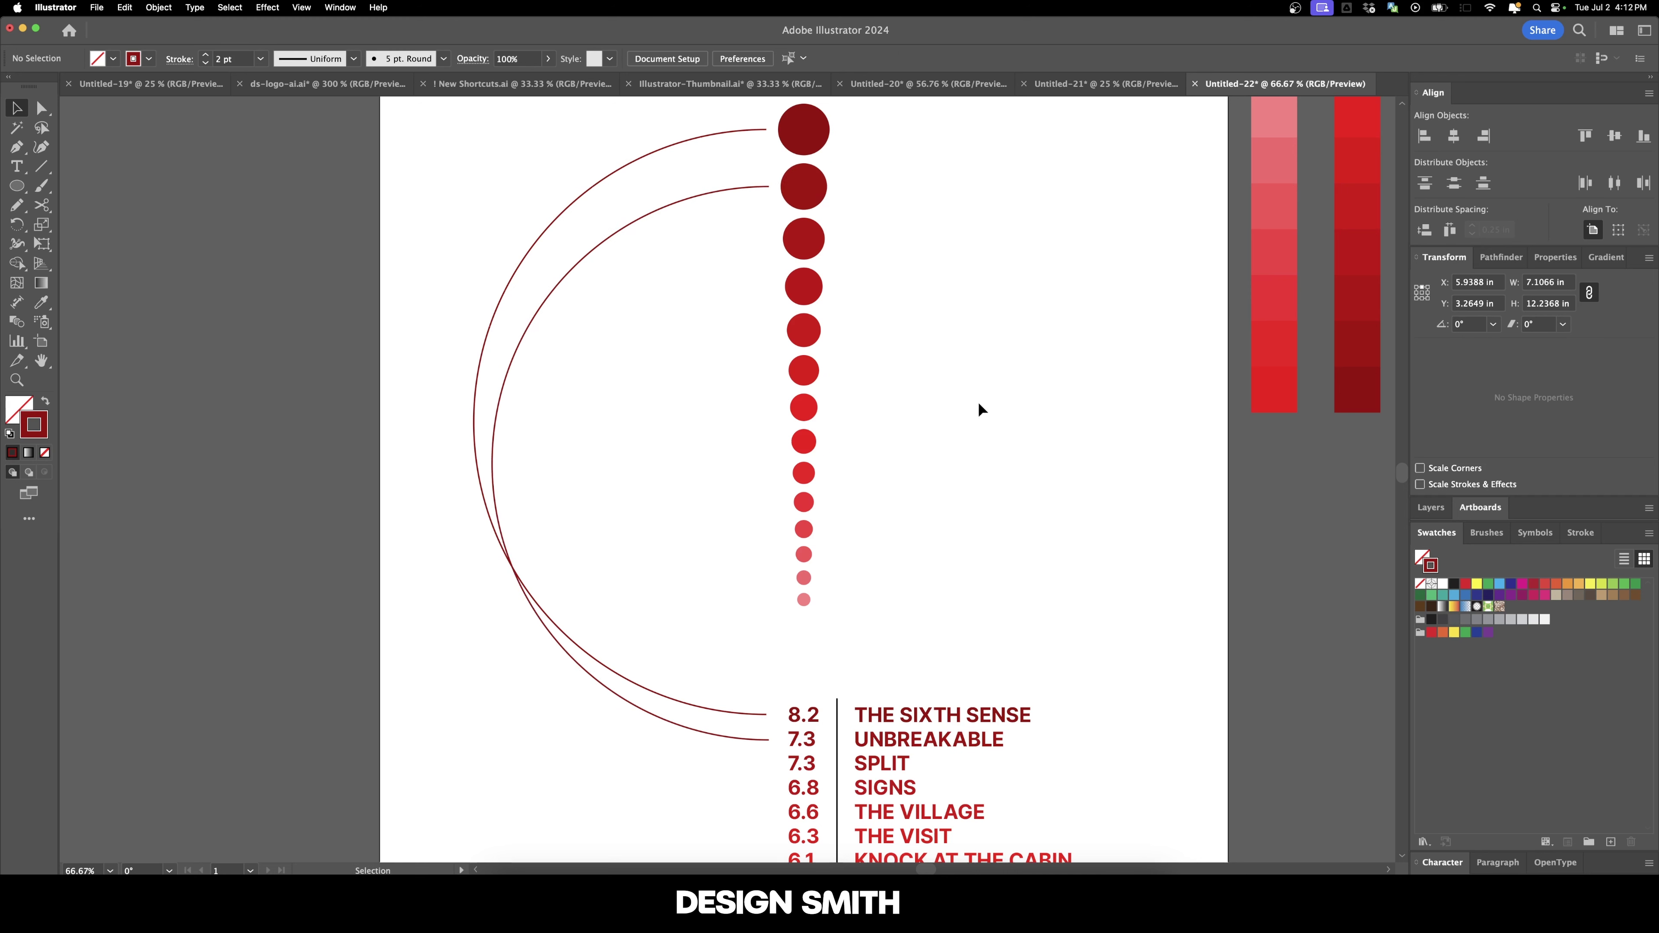
pyautogui.scroll(1, 742, 304)
pyautogui.moveTo(656, 157); pyautogui.dragTo(657, 158)
pyautogui.click(674, 174)
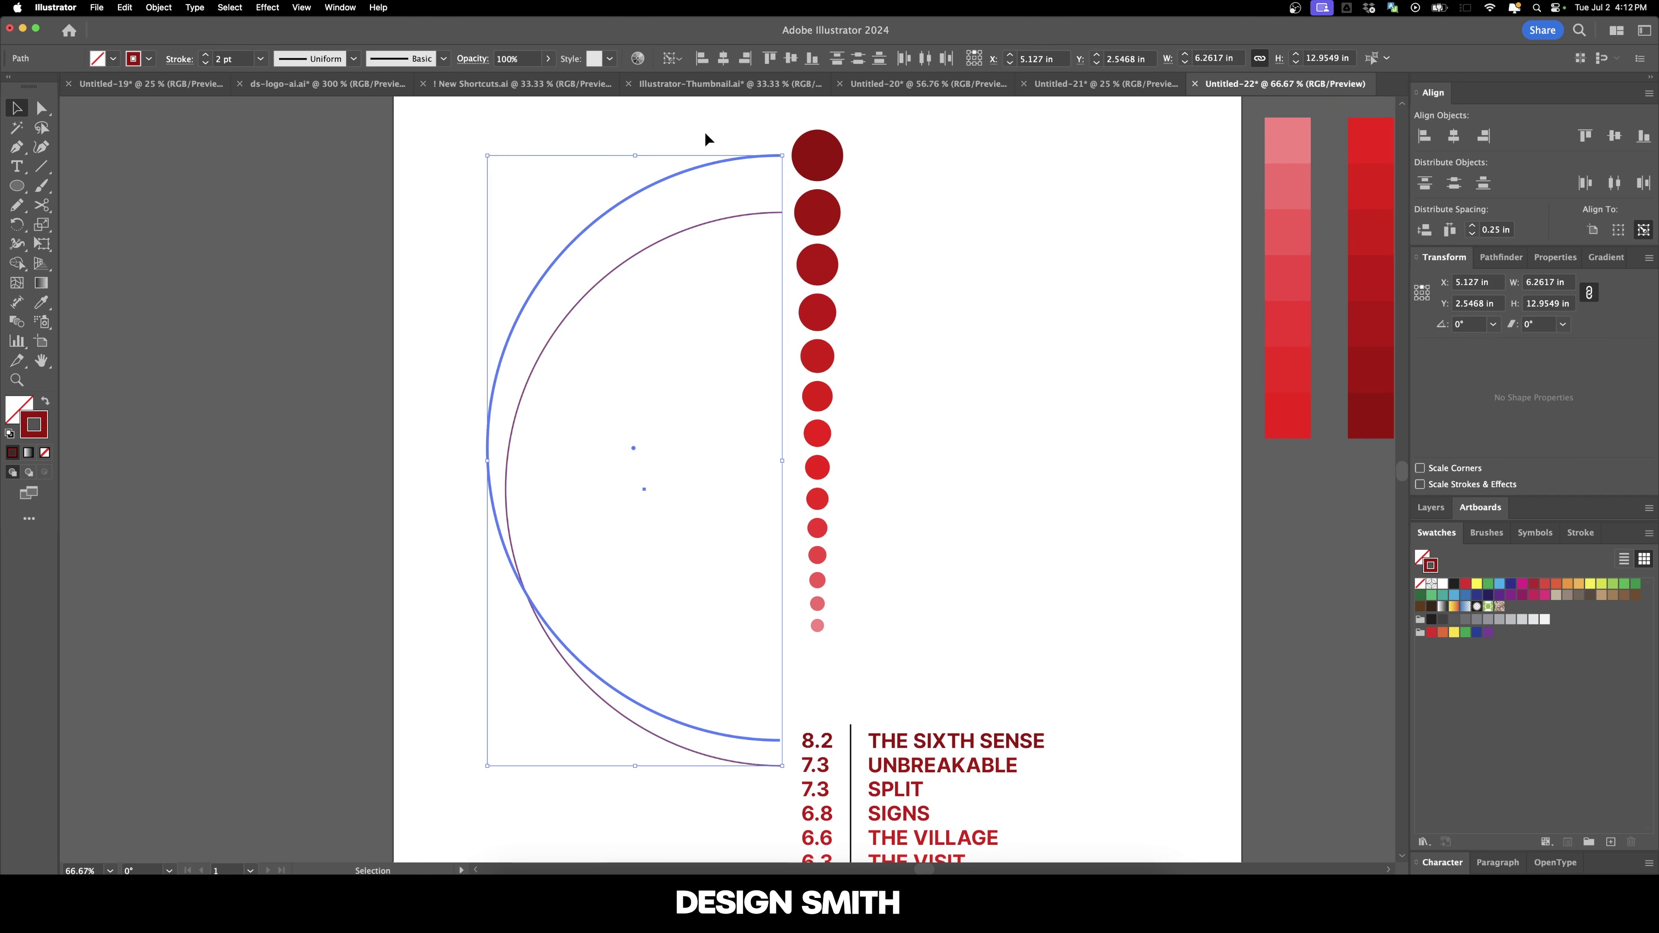
pyautogui.click(982, 437)
pyautogui.moveTo(982, 437); pyautogui.dragTo(957, 249)
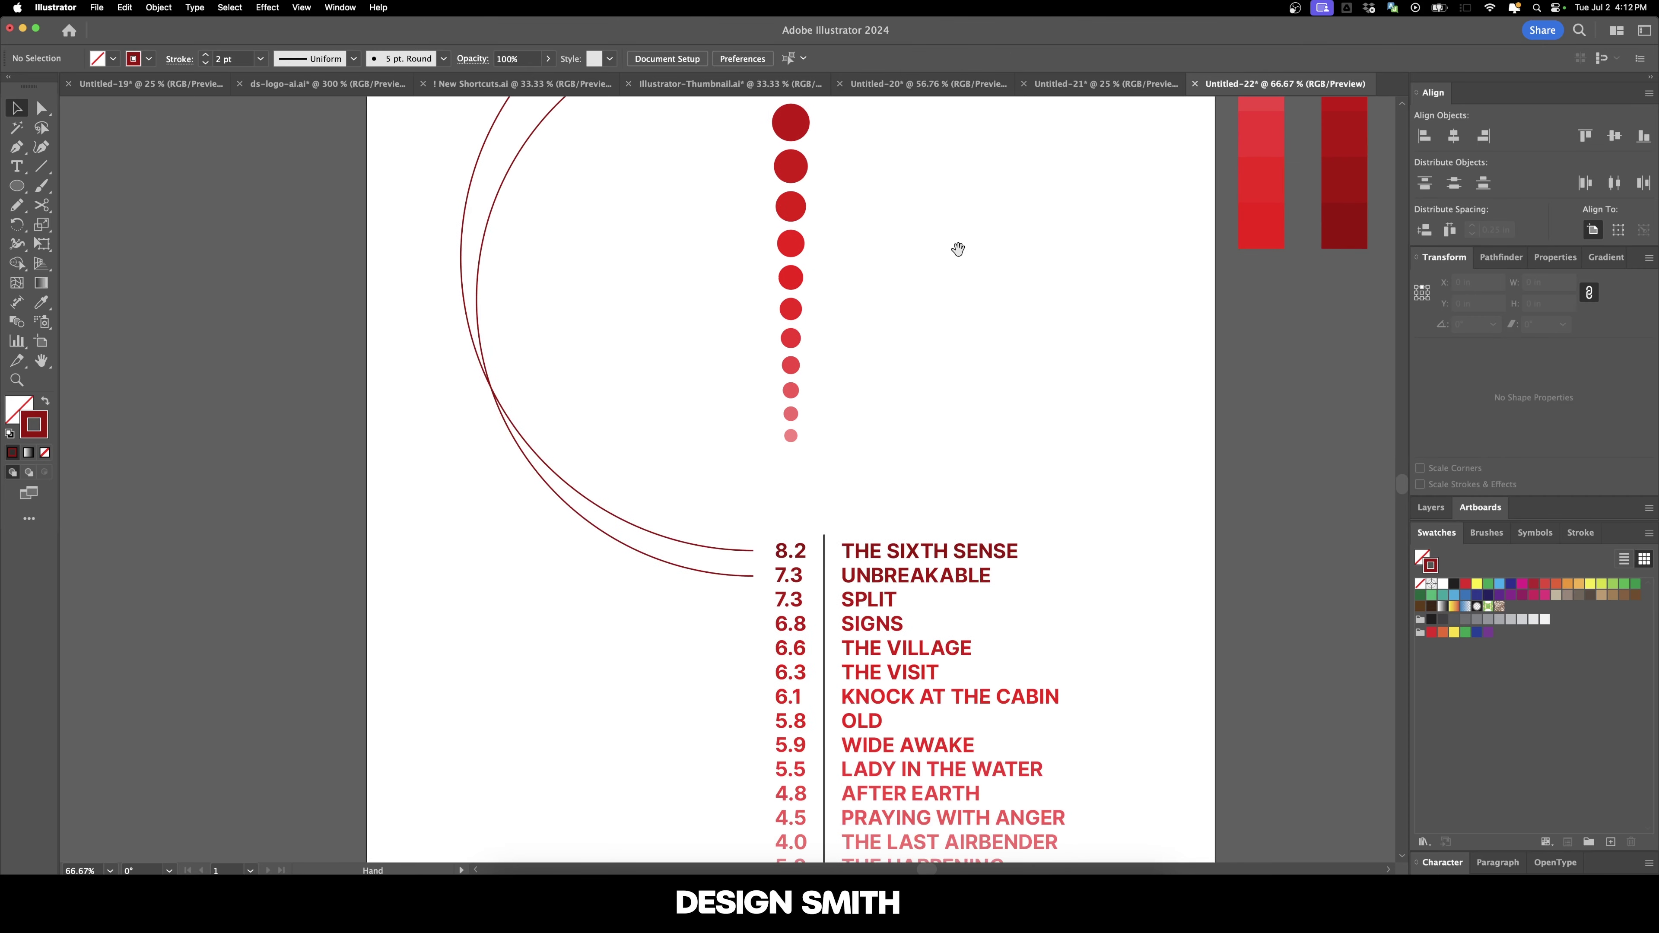
pyautogui.scroll(3, 752, 375)
# Copy the inner arc a step lower and shrink it proportionally.
pyautogui.moveTo(730, 133); pyautogui.dragTo(737, 175)
pyautogui.scroll(-4, 731, 418)
pyautogui.moveTo(625, 588); pyautogui.dragTo(622, 559)
pyautogui.scroll(4, 668, 166)
pyautogui.click(688, 112)
pyautogui.scroll(2, 713, 330)
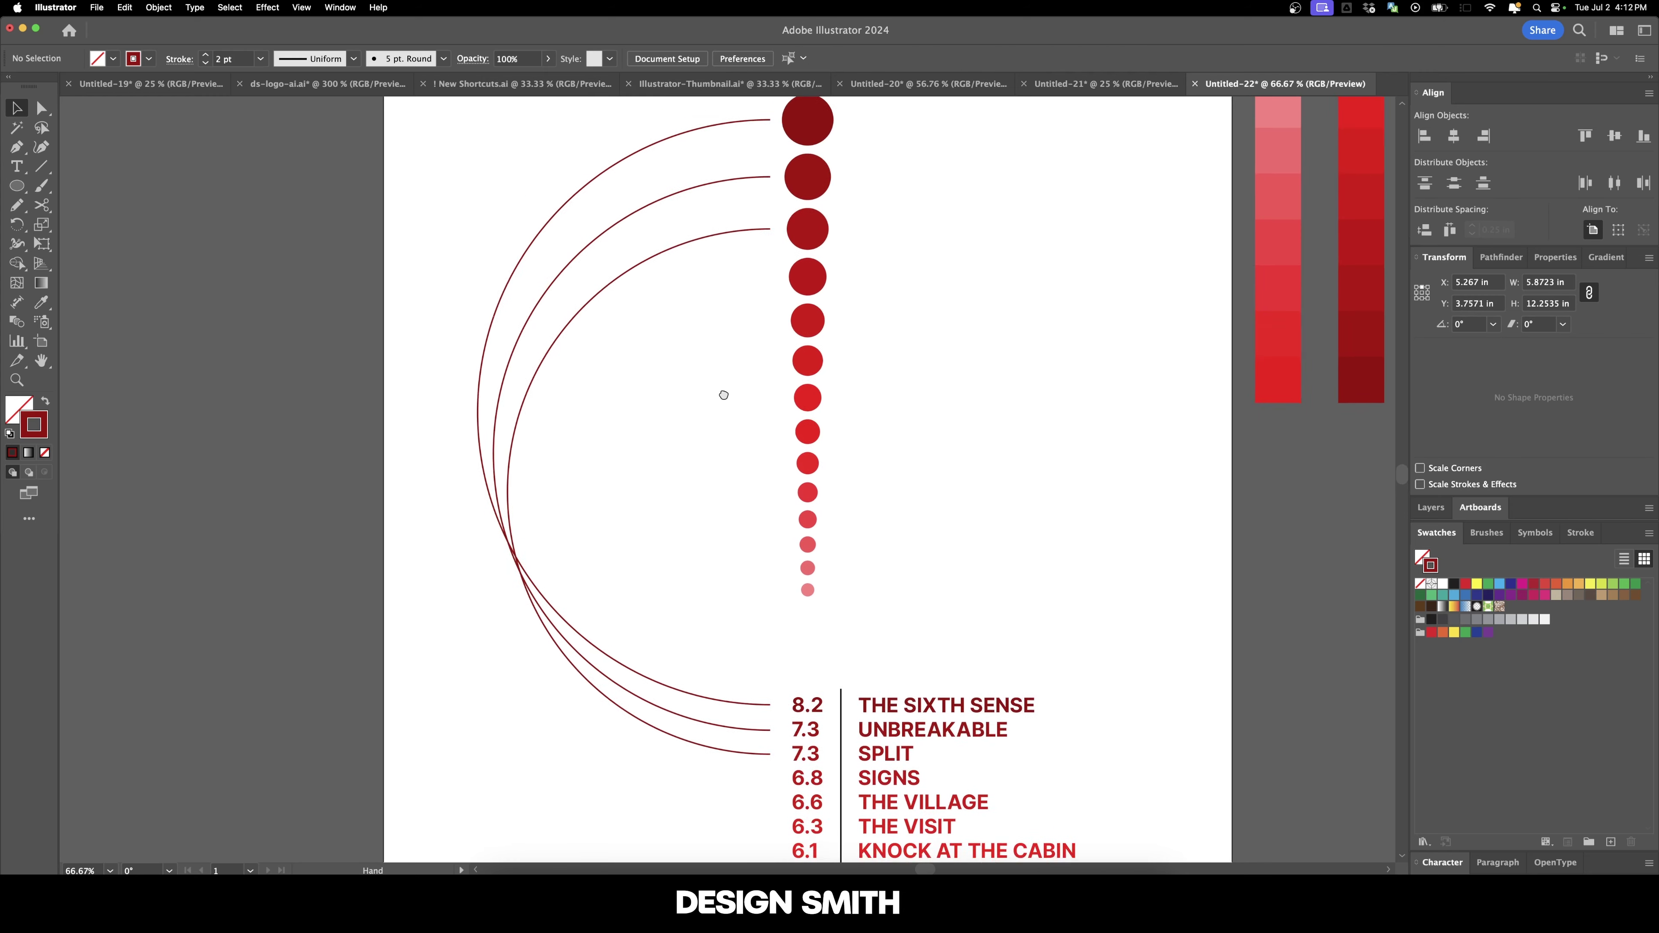
pyautogui.scroll(-4, 722, 393)
pyautogui.scroll(5, 712, 322)
# Give the inner arc the third circle's red stroke with the eyedropper.
pyautogui.click(720, 224)
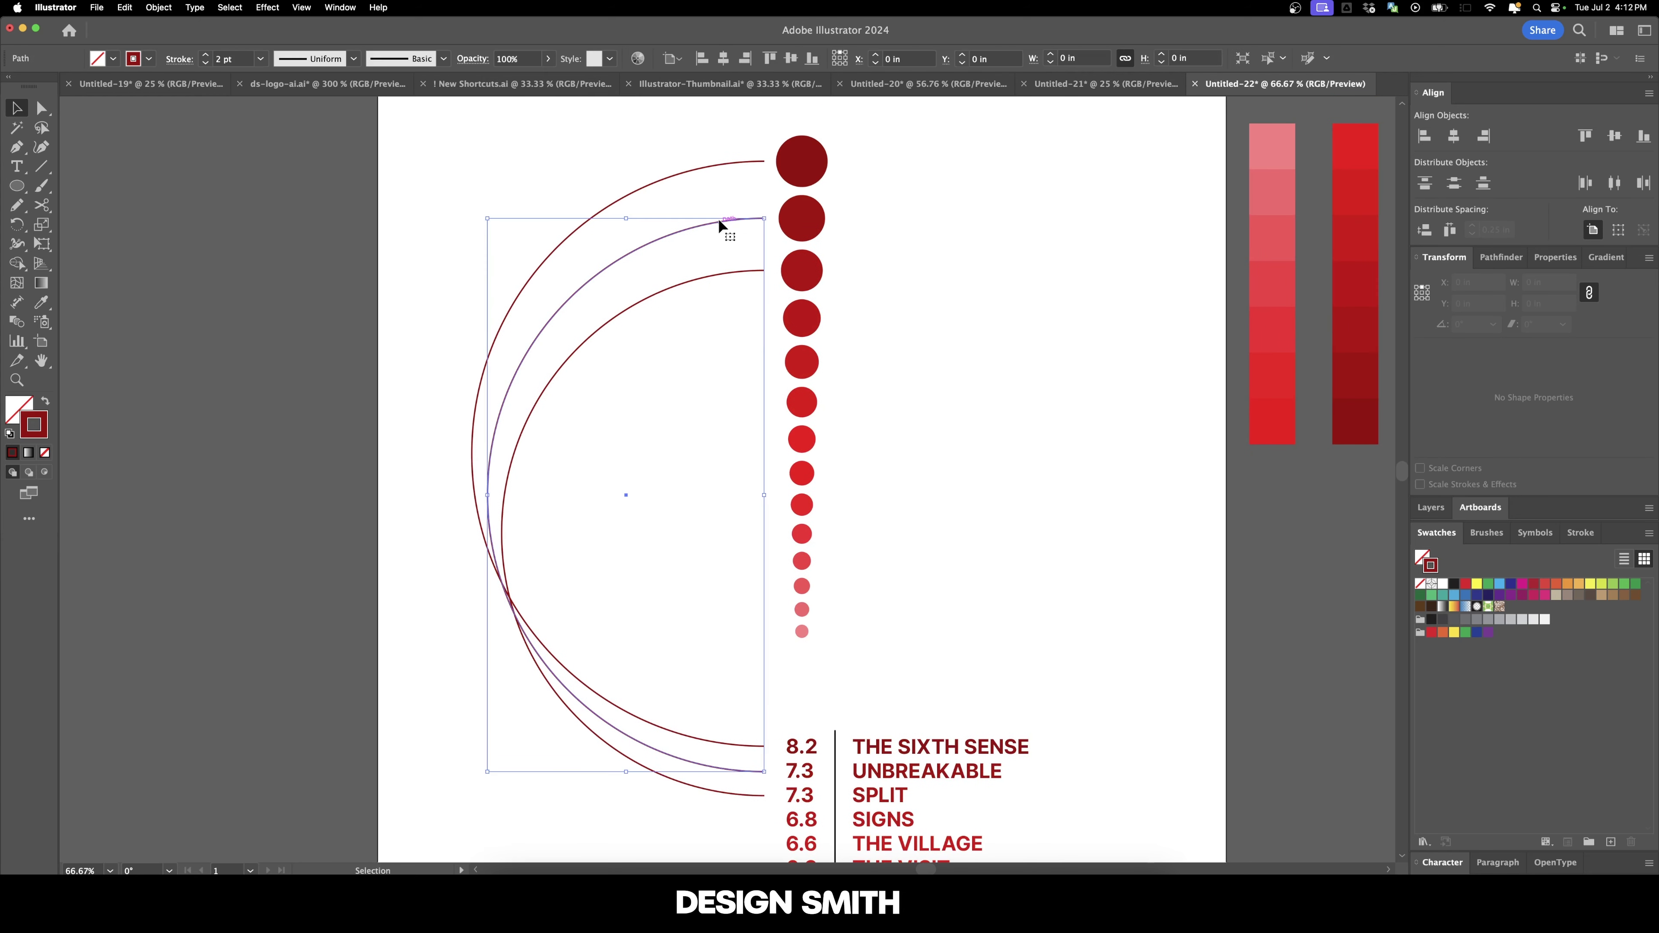
pyautogui.click(920, 290)
pyautogui.click(746, 272)
pyautogui.press('i')
pyautogui.keyDown('shift'); pyautogui.click(796, 262); pyautogui.keyUp('shift')
pyautogui.press('v')
pyautogui.click(896, 394)
# Copy the arc 0.95 in lower, shrink it to W 5.31 in, and recolour it red.
pyautogui.moveTo(738, 272); pyautogui.dragTo(744, 325)
pyautogui.scroll(-5, 763, 455)
pyautogui.moveTo(611, 718); pyautogui.dragTo(612, 692)
pyautogui.keyDown('shift'); pyautogui.click(682, 149); pyautogui.keyUp('shift')
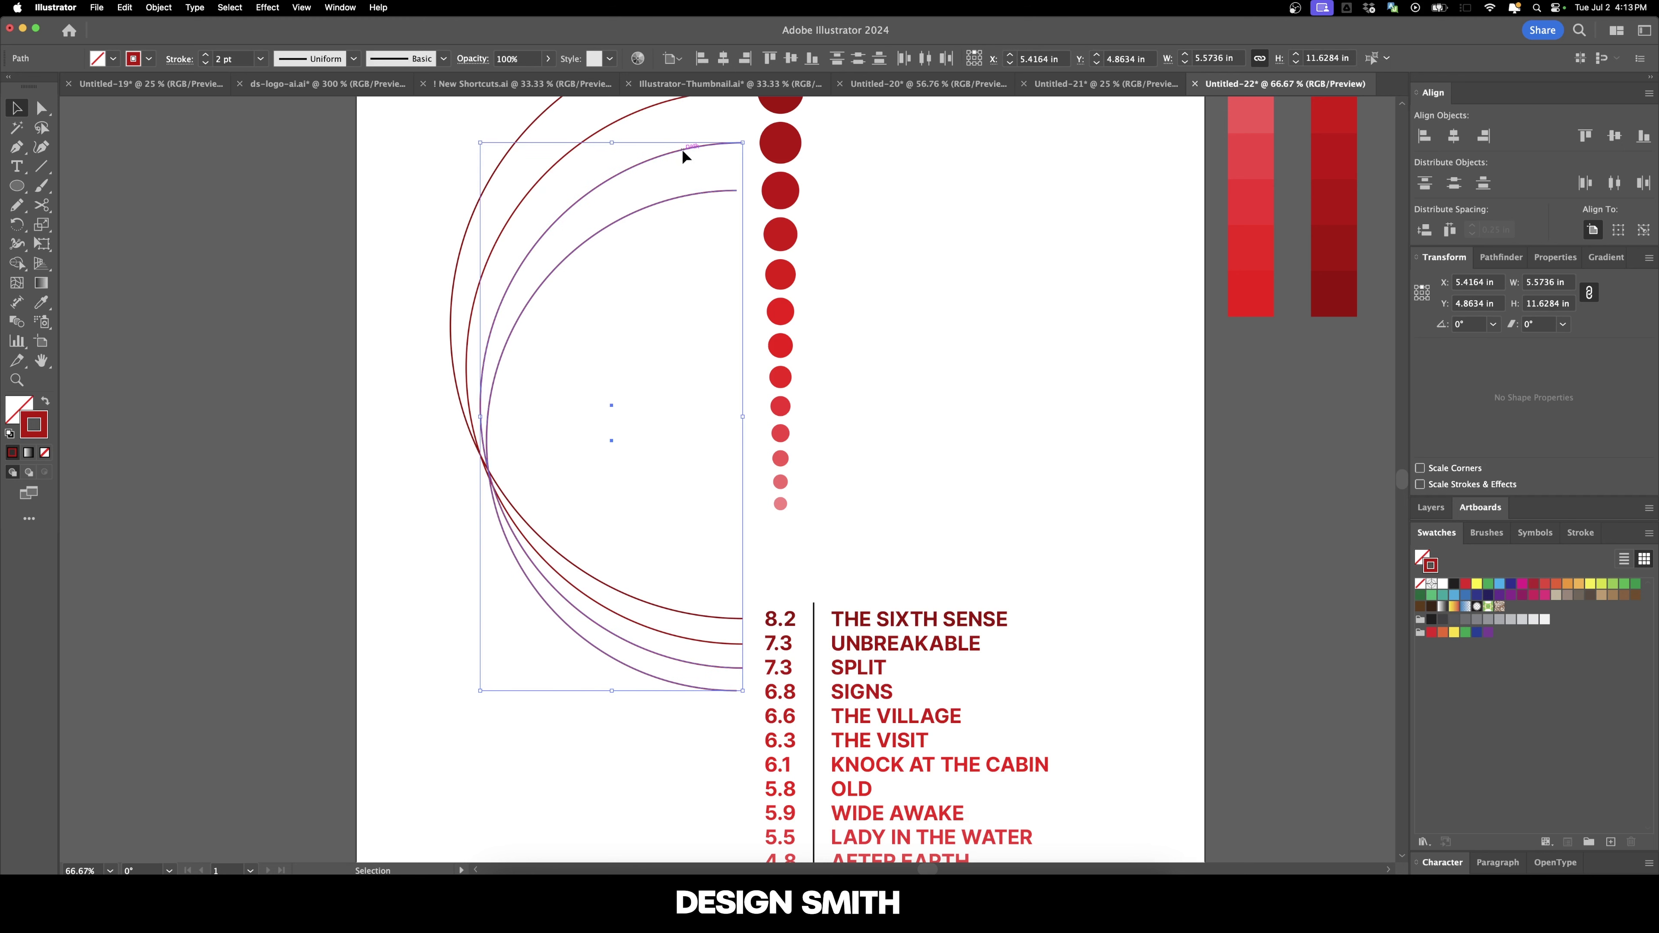
pyautogui.click(683, 194)
pyautogui.press('i')
pyautogui.click(779, 174)
pyautogui.press('v')
pyautogui.click(881, 278)
# Copy the arc 0.93 in lower and shrink it to W 5.09 in.
pyautogui.moveTo(715, 193); pyautogui.dragTo(718, 243)
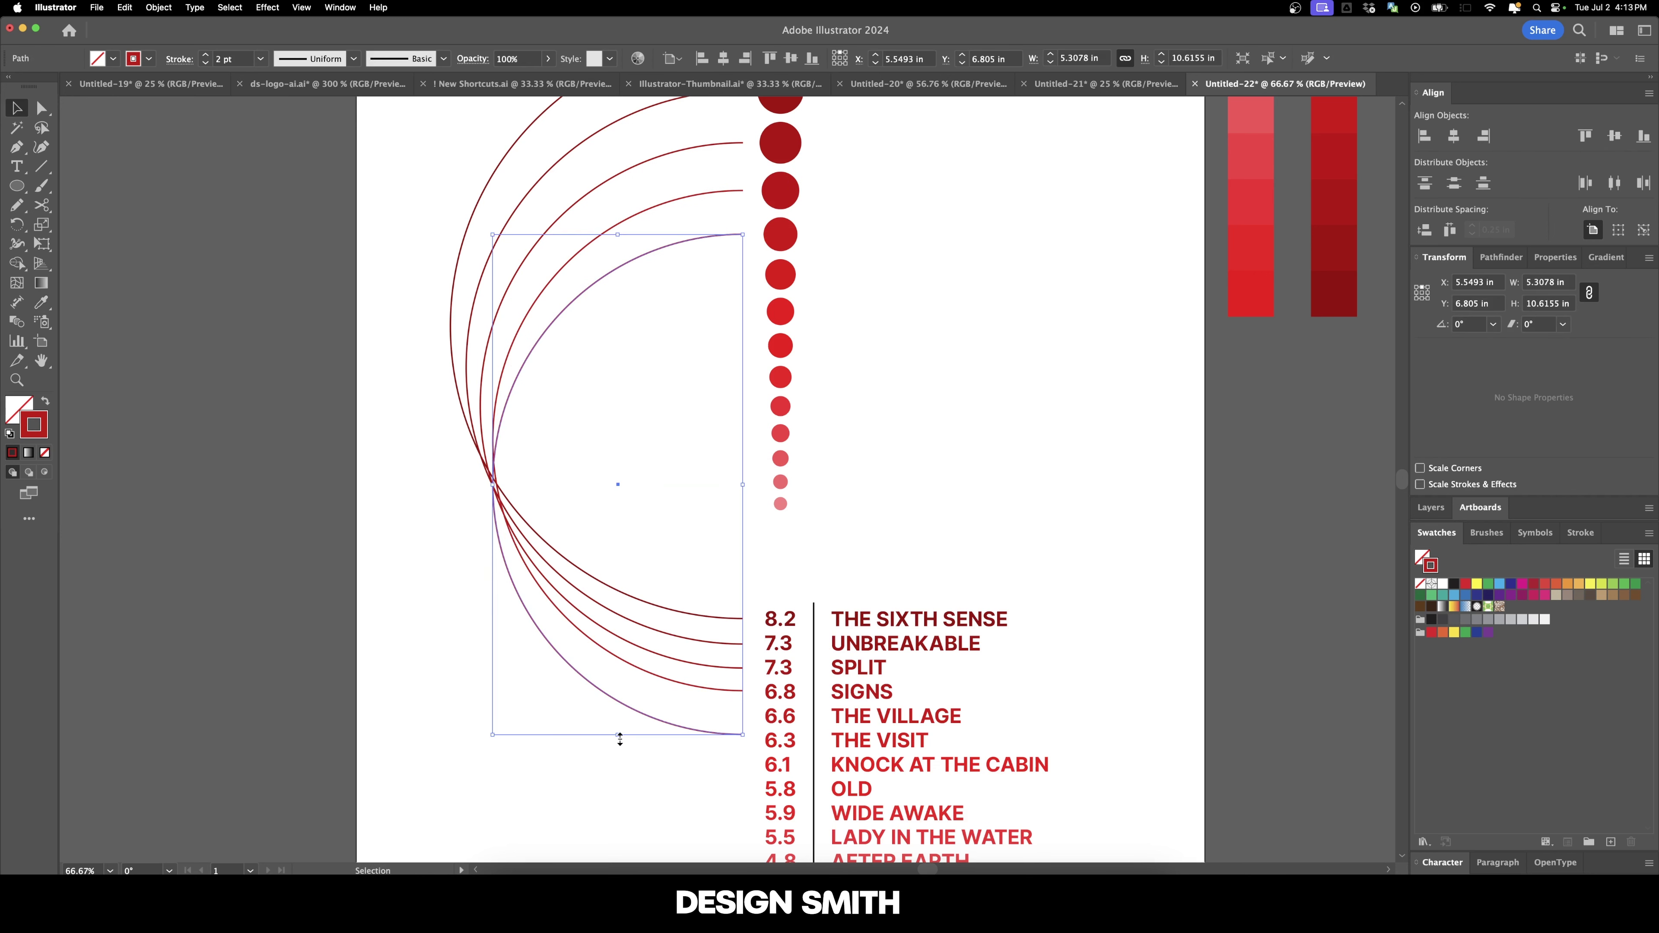
pyautogui.moveTo(620, 734); pyautogui.dragTo(619, 714)
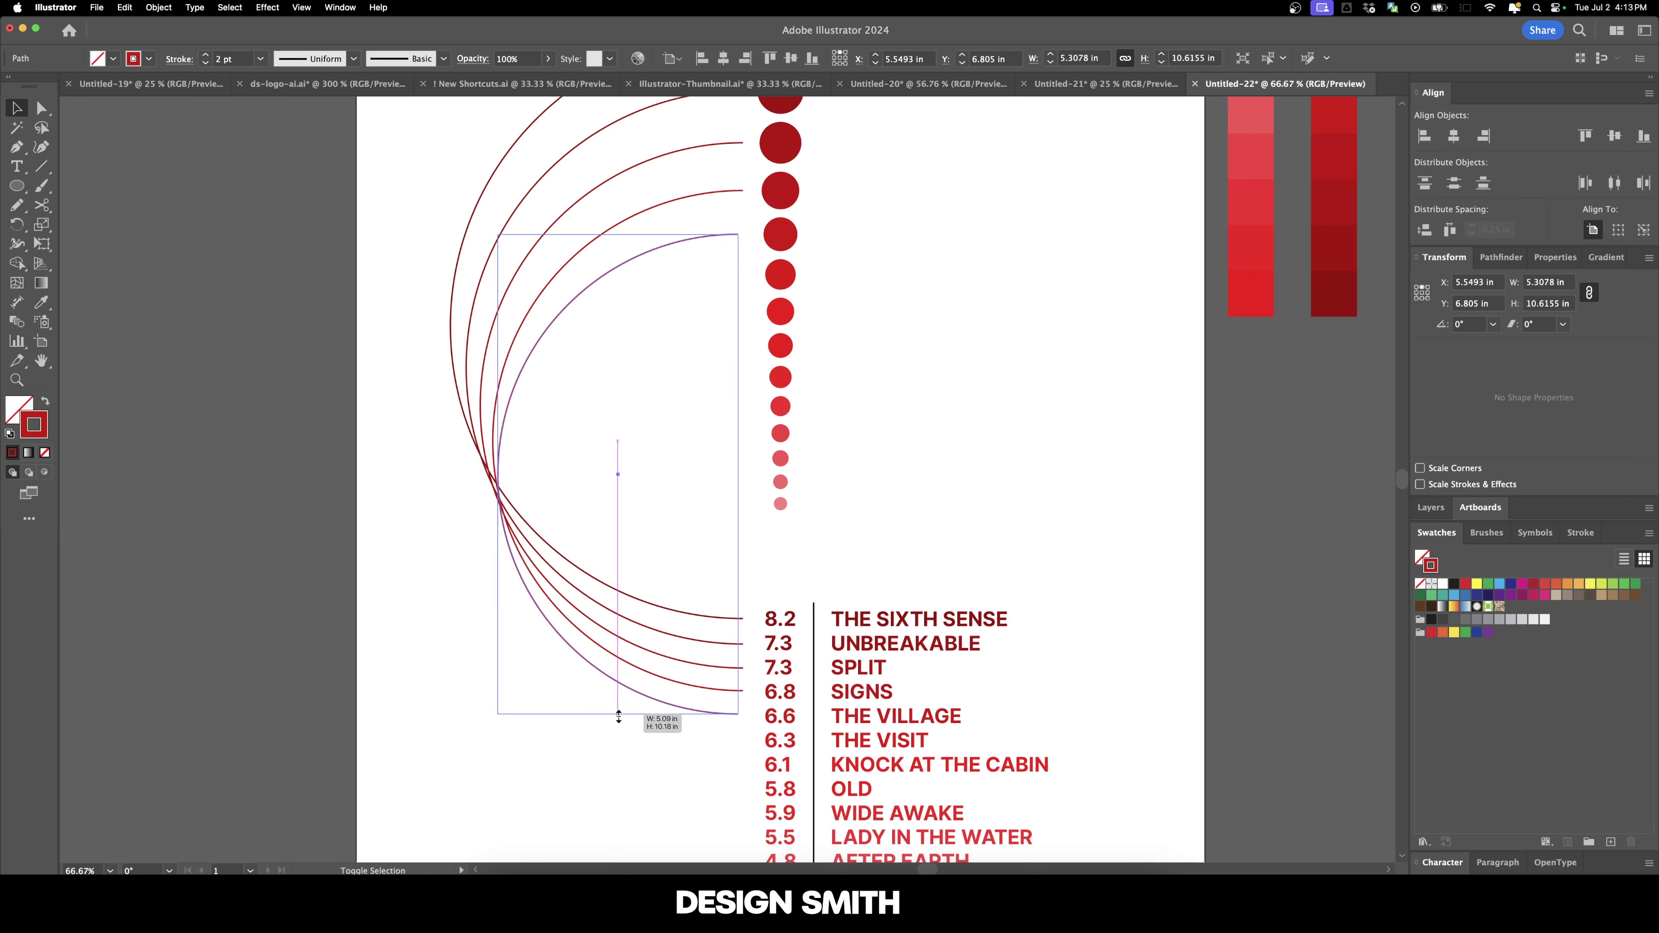
pyautogui.keyDown('shift'); pyautogui.click(707, 190); pyautogui.keyUp('shift')
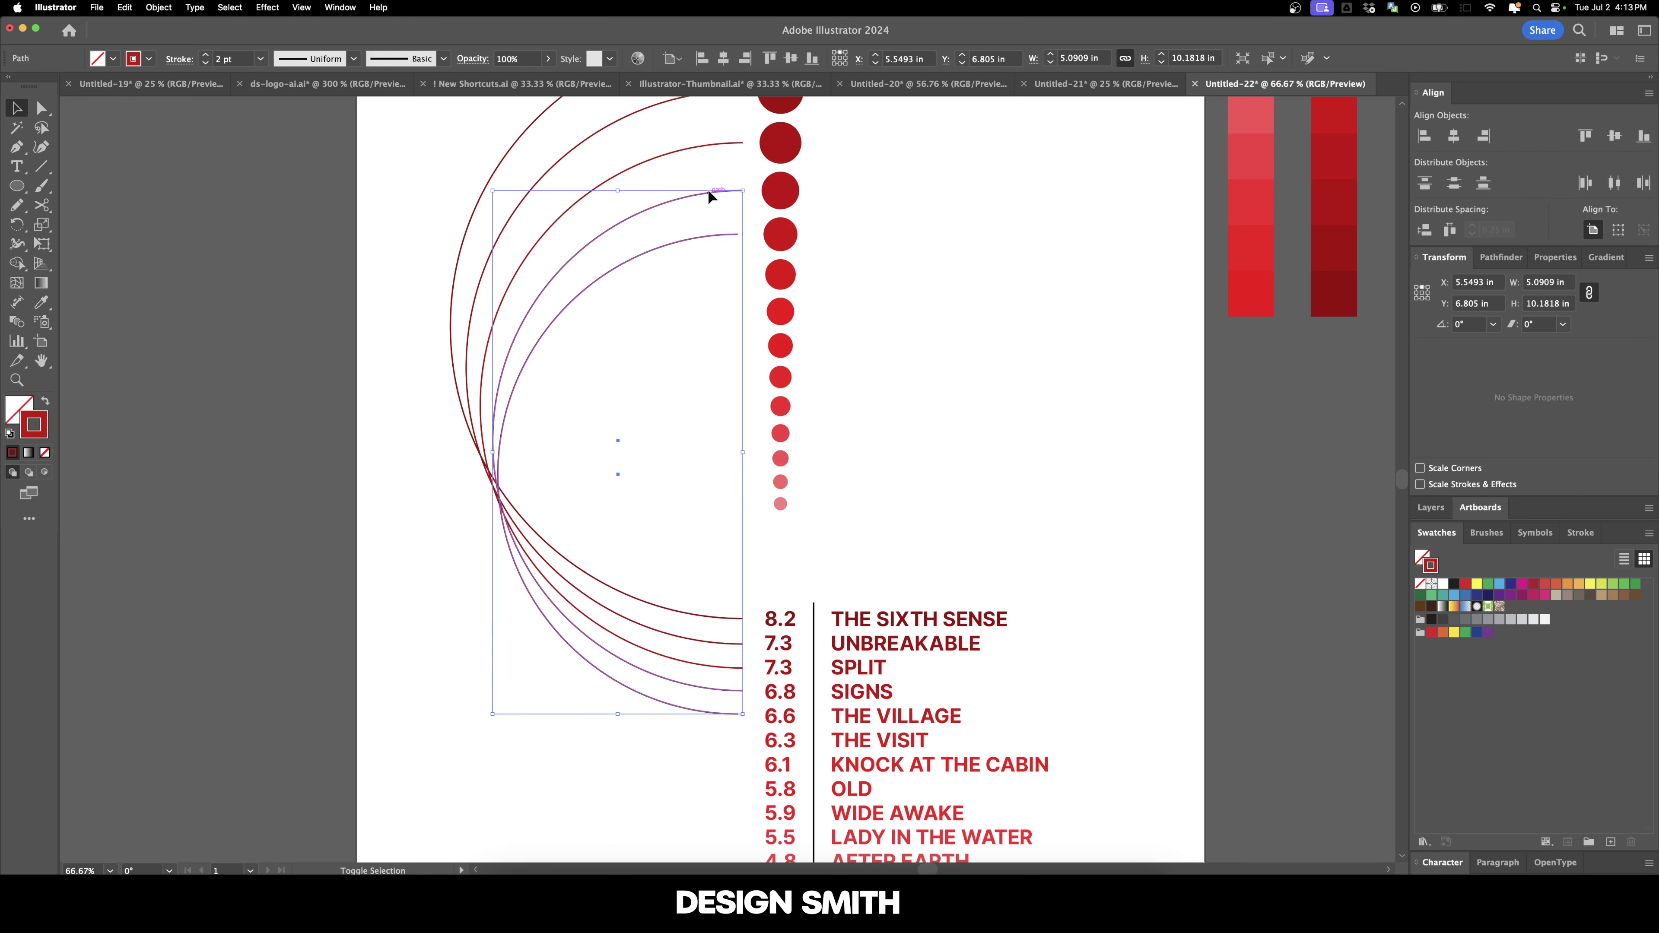
pyautogui.click(689, 382)
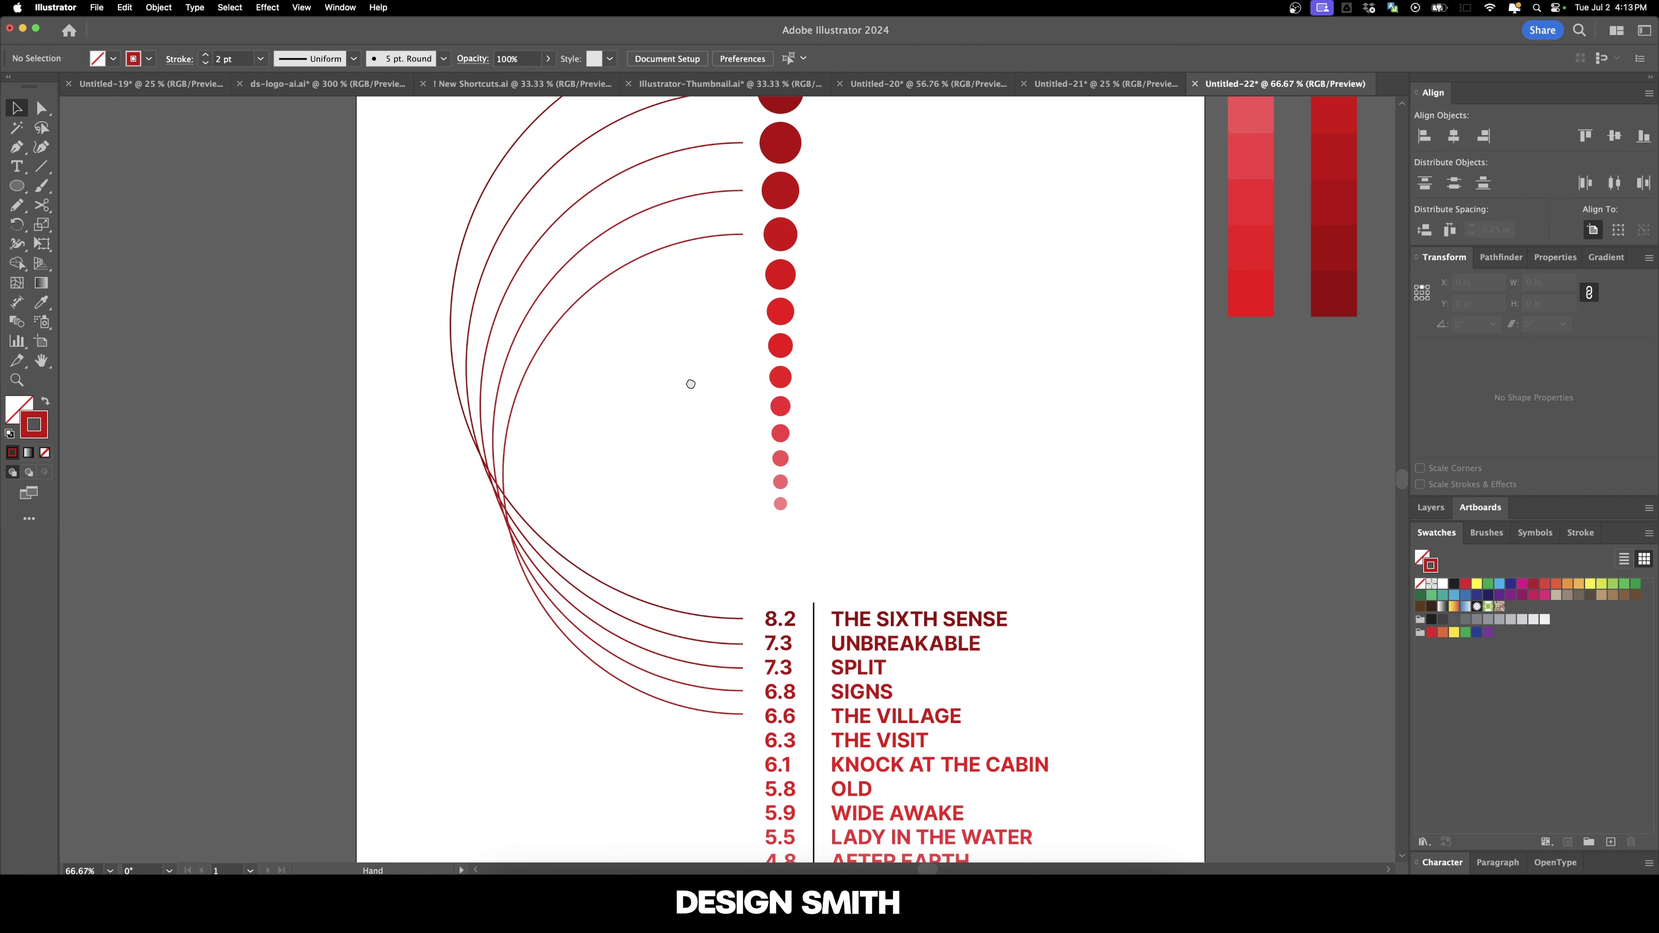
pyautogui.scroll(-2, 702, 294)
# Add another arc copy lower down, shrink it slightly, and eyedropper its colour.
pyautogui.moveTo(717, 193); pyautogui.dragTo(717, 229)
pyautogui.moveTo(623, 709); pyautogui.dragTo(623, 695)
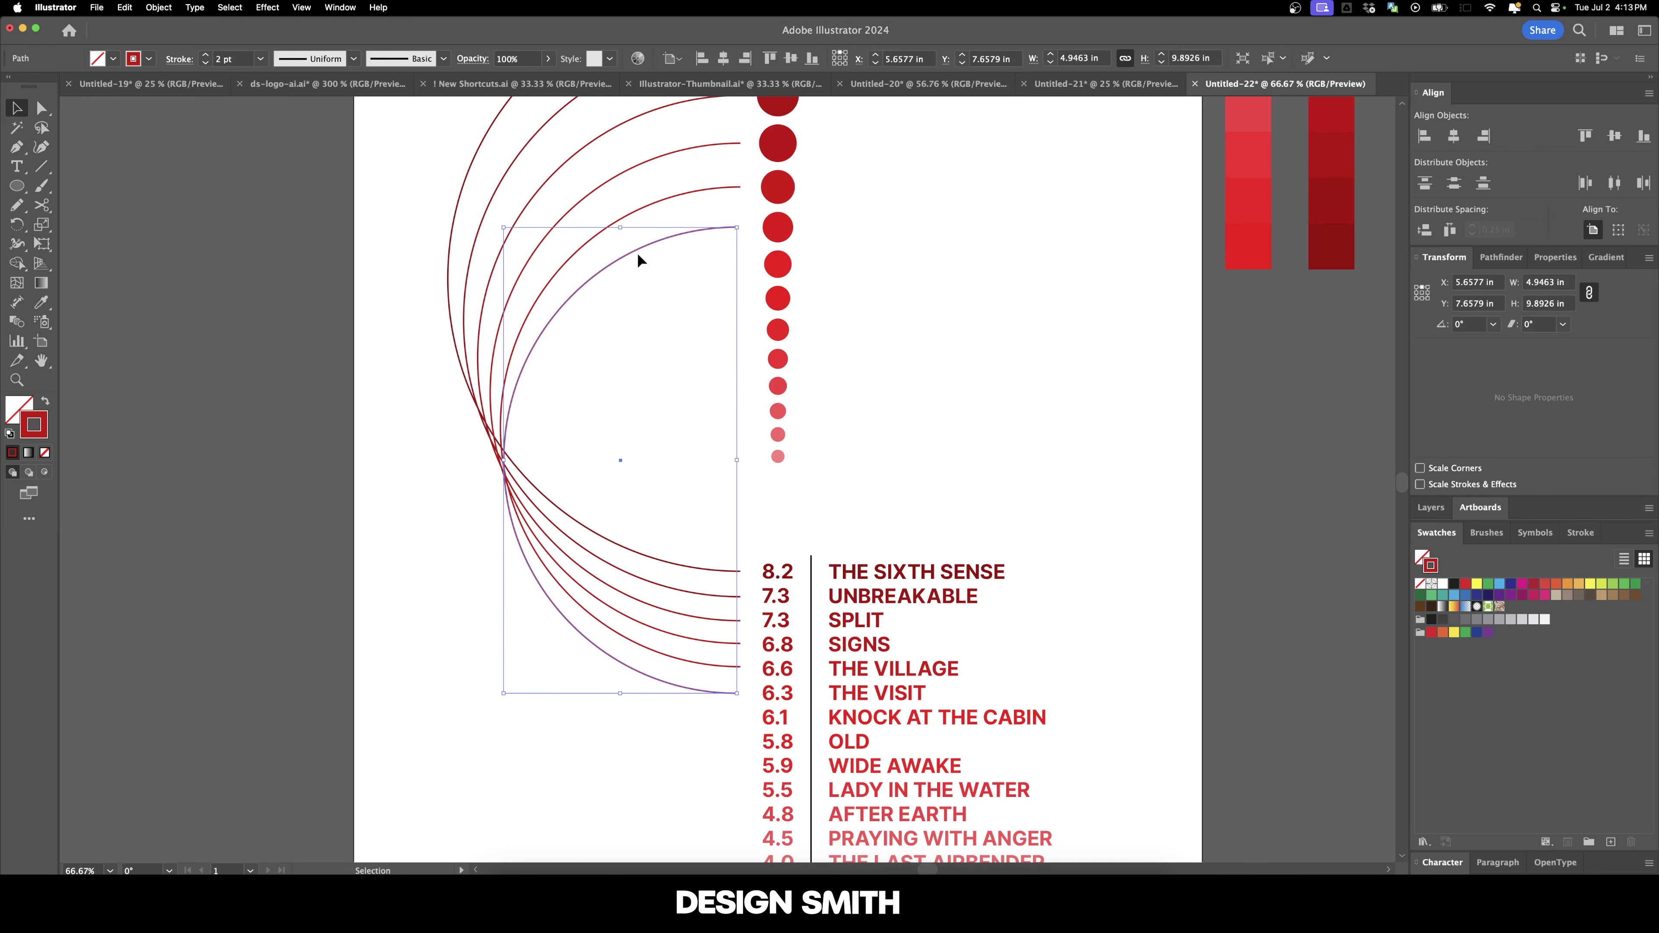
pyautogui.keyDown('shift'); pyautogui.click(686, 194); pyautogui.keyUp('shift')
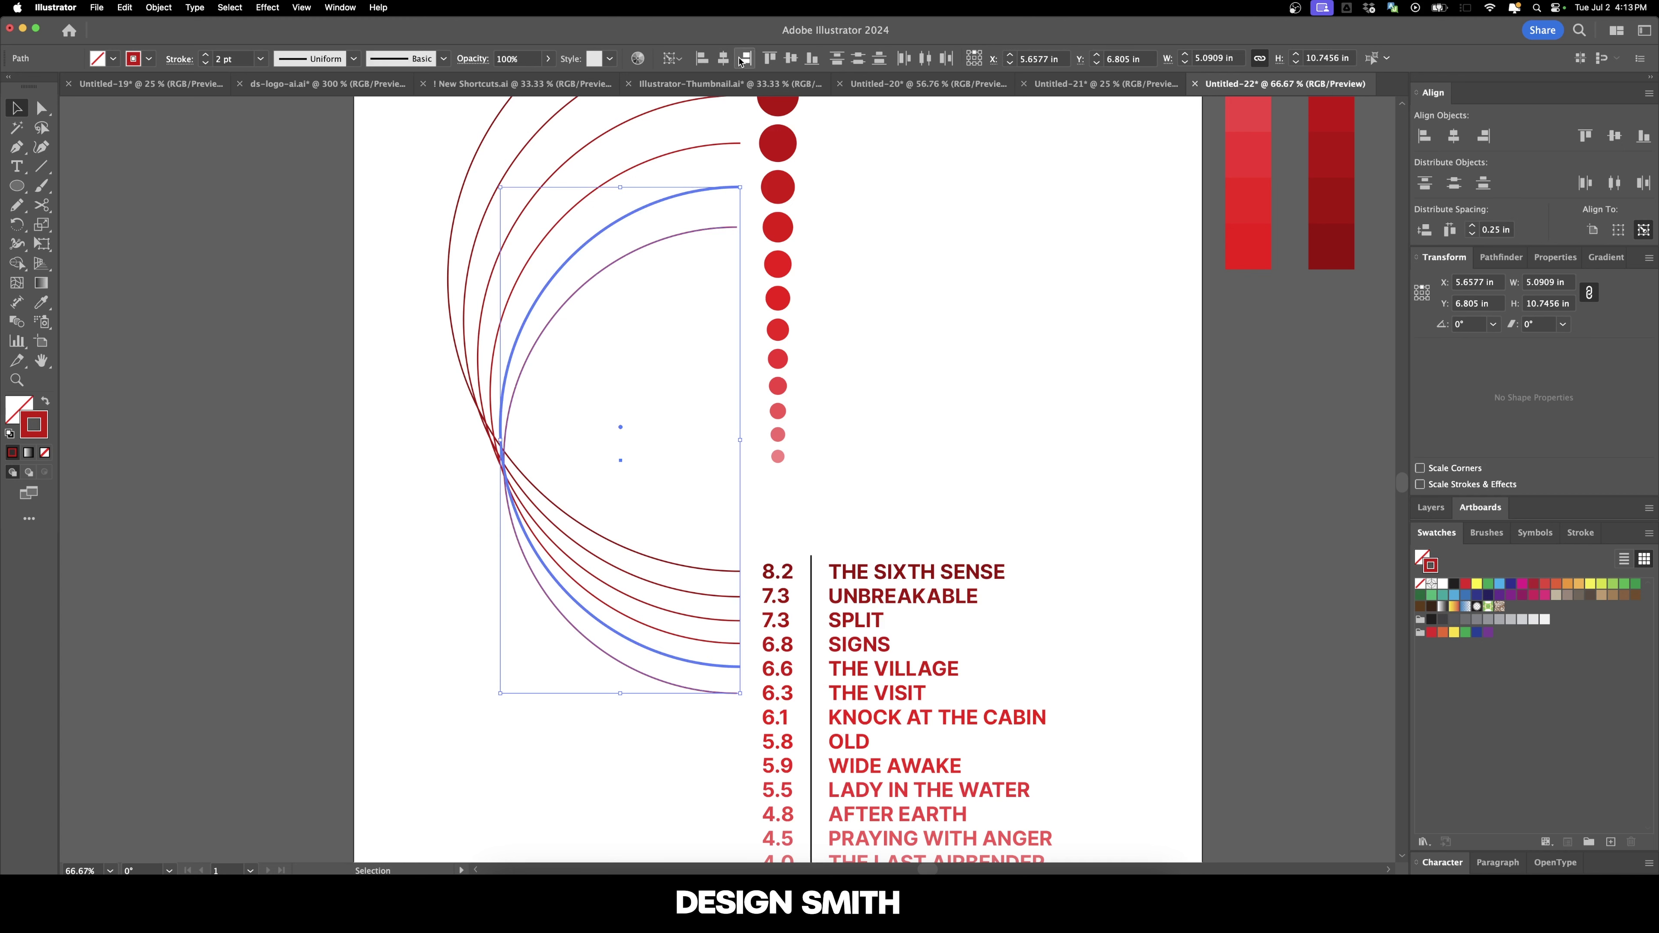
pyautogui.click(689, 318)
pyautogui.scroll(-1, 688, 318)
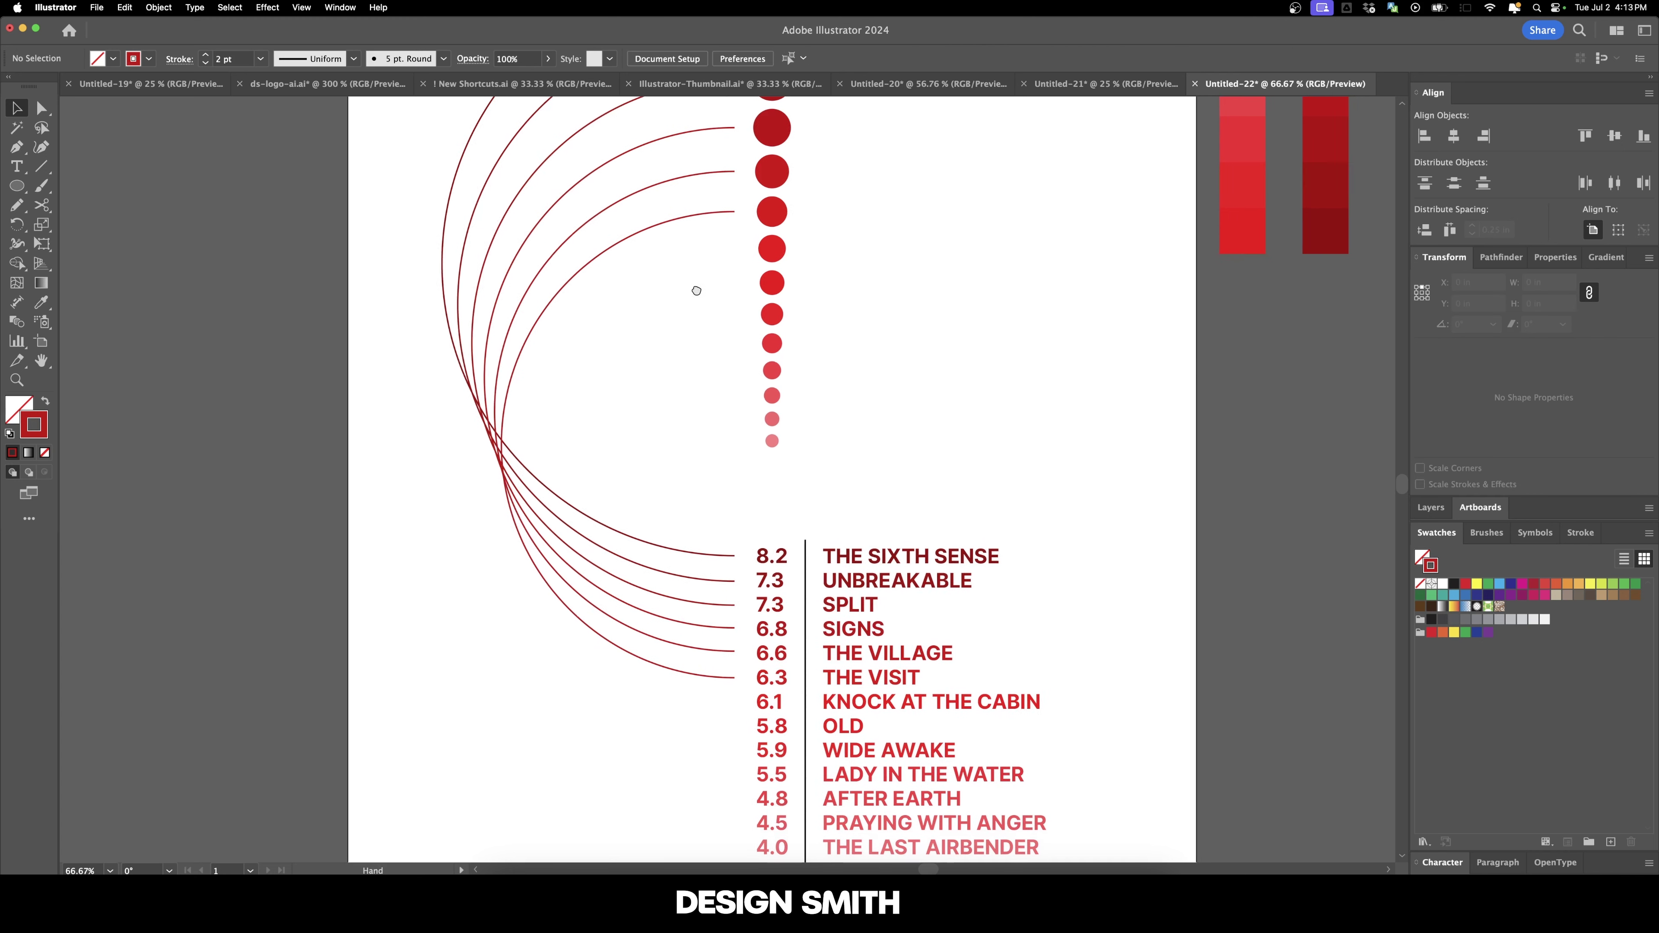
pyautogui.click(722, 217)
pyautogui.press('i')
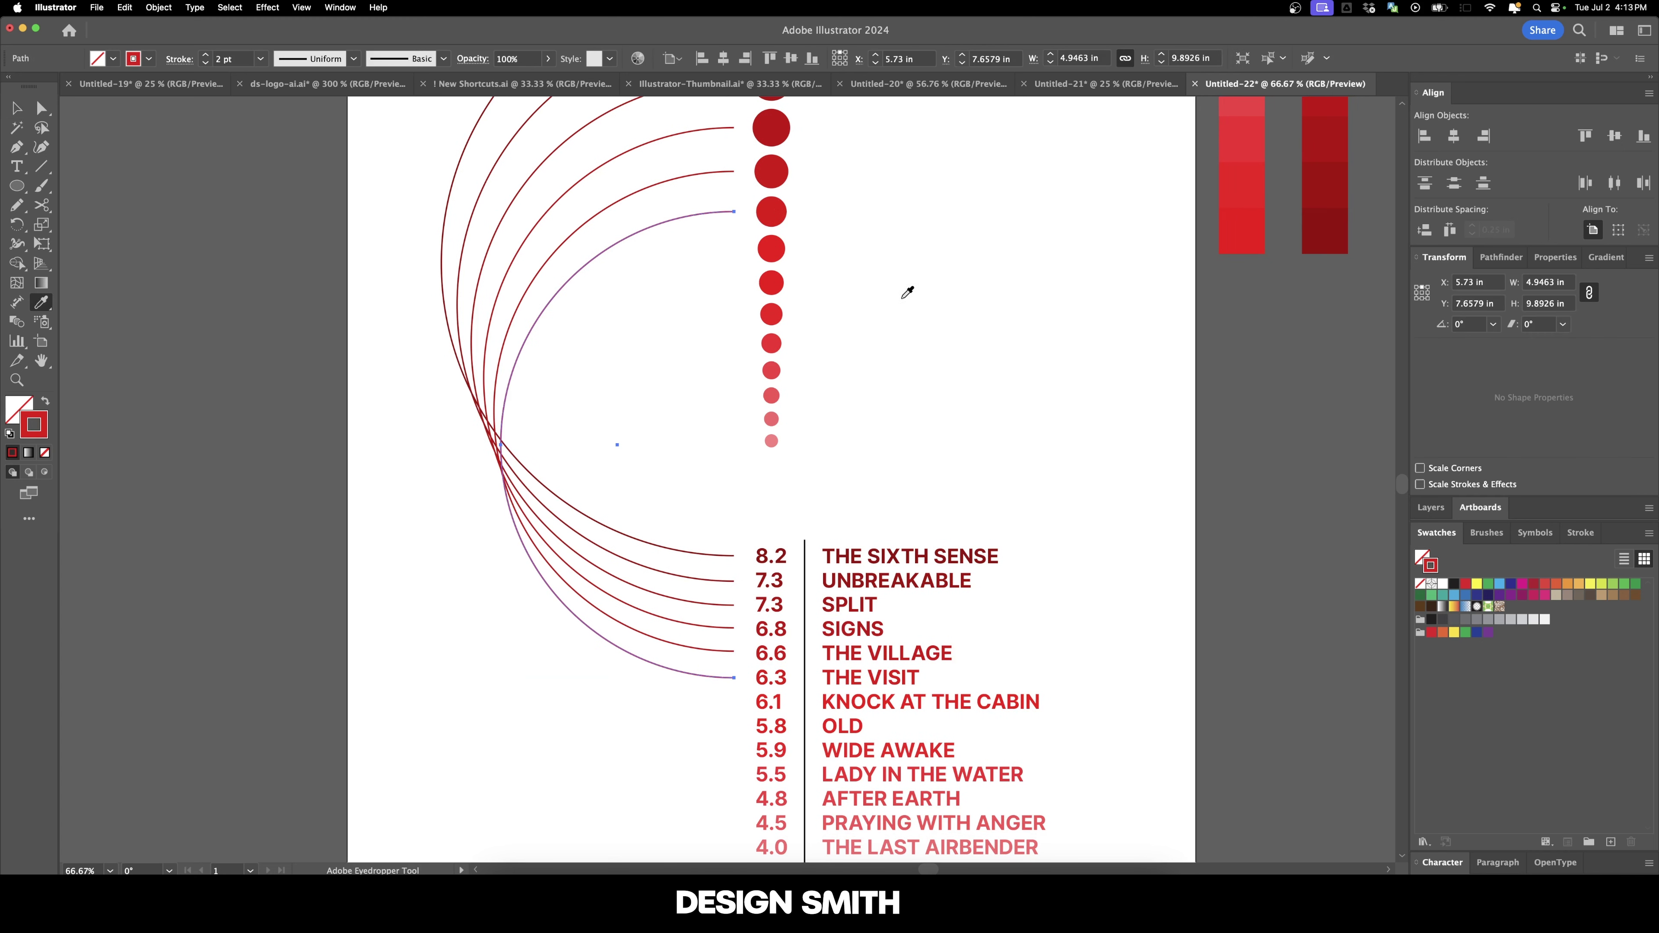
pyautogui.press('v')
pyautogui.click(739, 230)
# Copy the arc a step lower, shrink it, and recolour the purple arc red.
pyautogui.moveTo(718, 220); pyautogui.dragTo(725, 257)
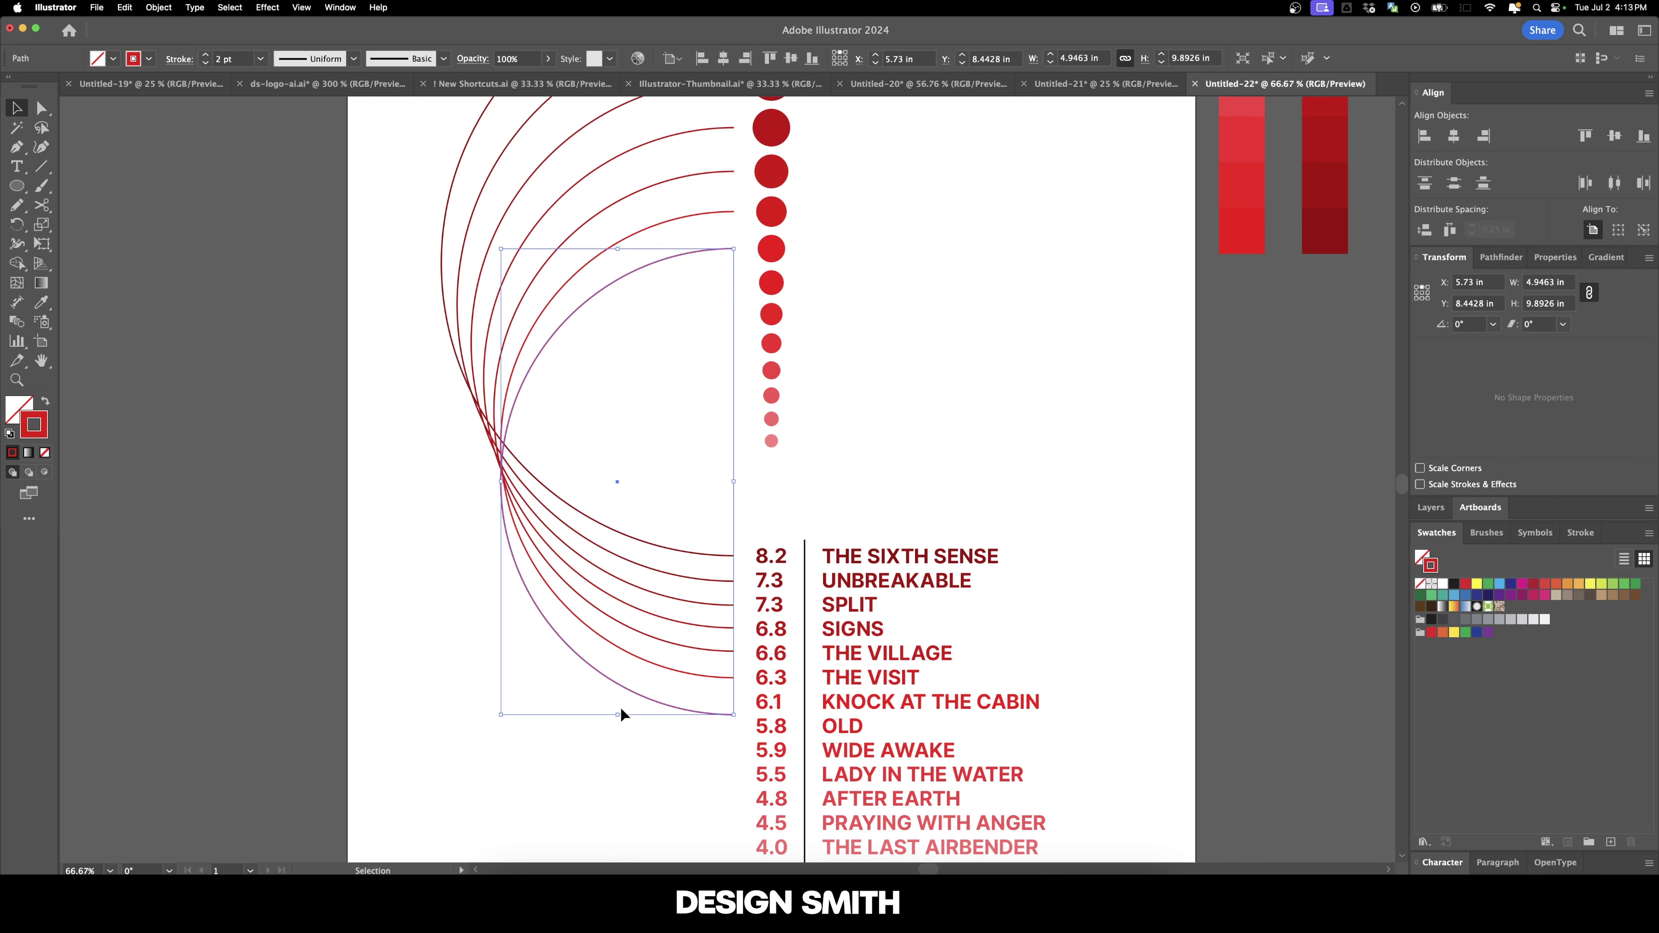
pyautogui.moveTo(620, 714); pyautogui.dragTo(619, 700)
pyautogui.keyDown('shift'); pyautogui.click(707, 210); pyautogui.keyUp('shift')
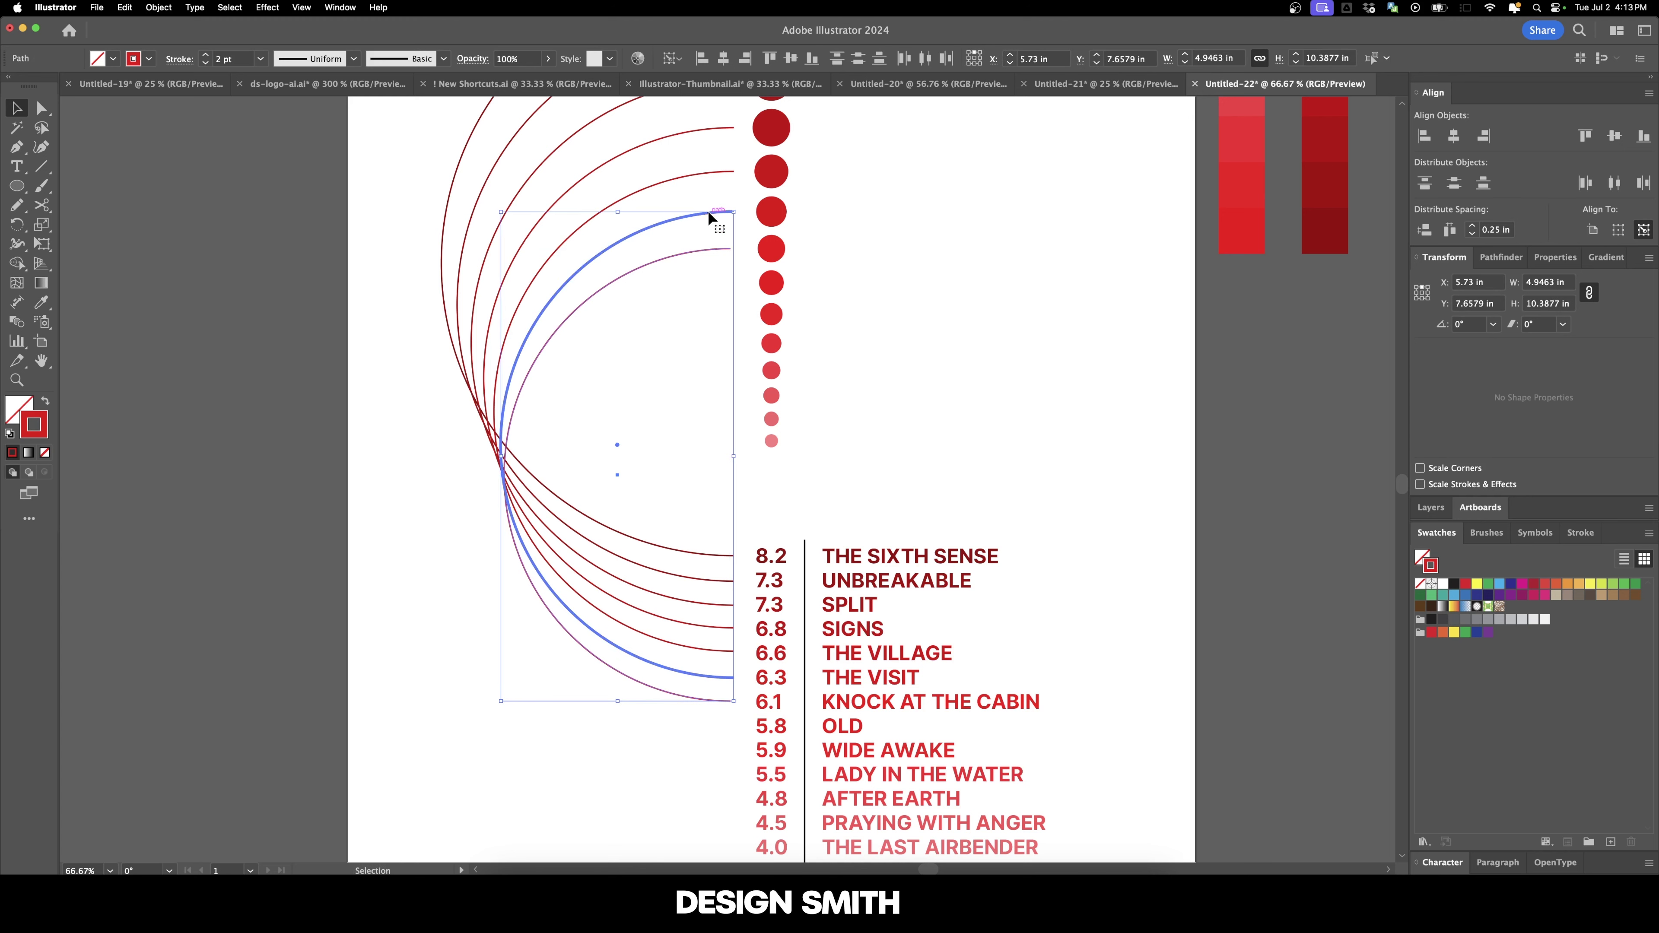
pyautogui.click(732, 211)
pyautogui.click(697, 260)
pyautogui.click(699, 248)
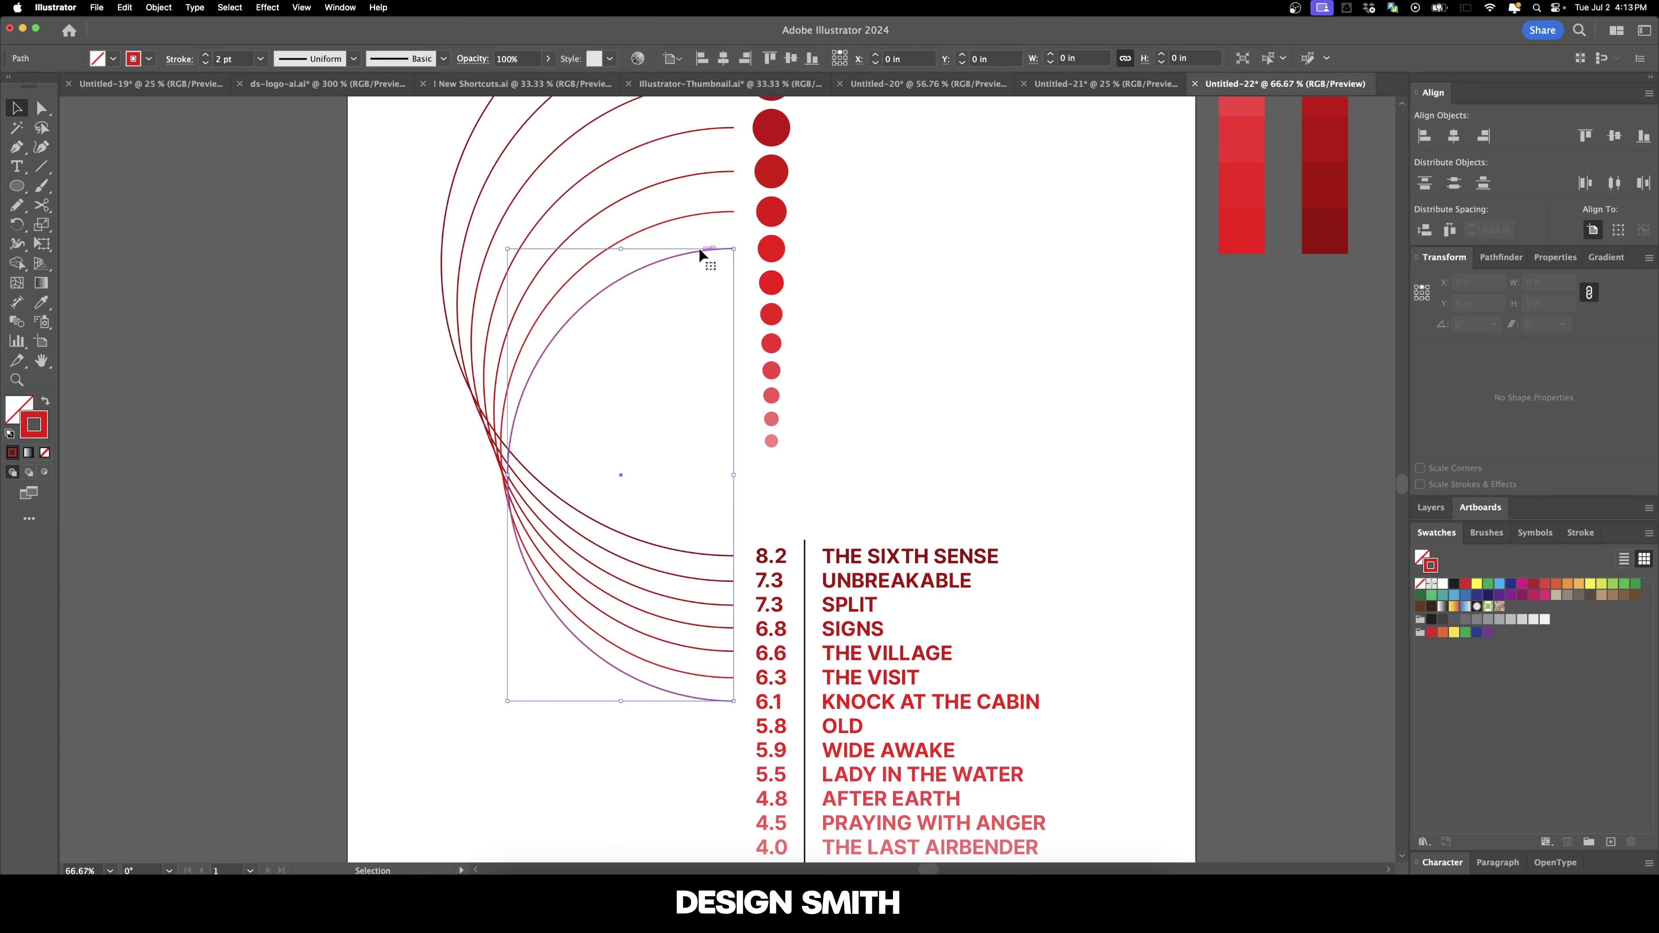
pyautogui.press('i')
pyautogui.press('v')
pyautogui.click(881, 324)
pyautogui.moveTo(894, 362); pyautogui.dragTo(870, 292)
# Copy the arc 0.72 in lower and shrink it slightly.
pyautogui.moveTo(681, 198); pyautogui.dragTo(680, 213)
pyautogui.moveTo(597, 666); pyautogui.dragTo(595, 655)
pyautogui.keyDown('shift'); pyautogui.click(702, 176); pyautogui.keyUp('shift')
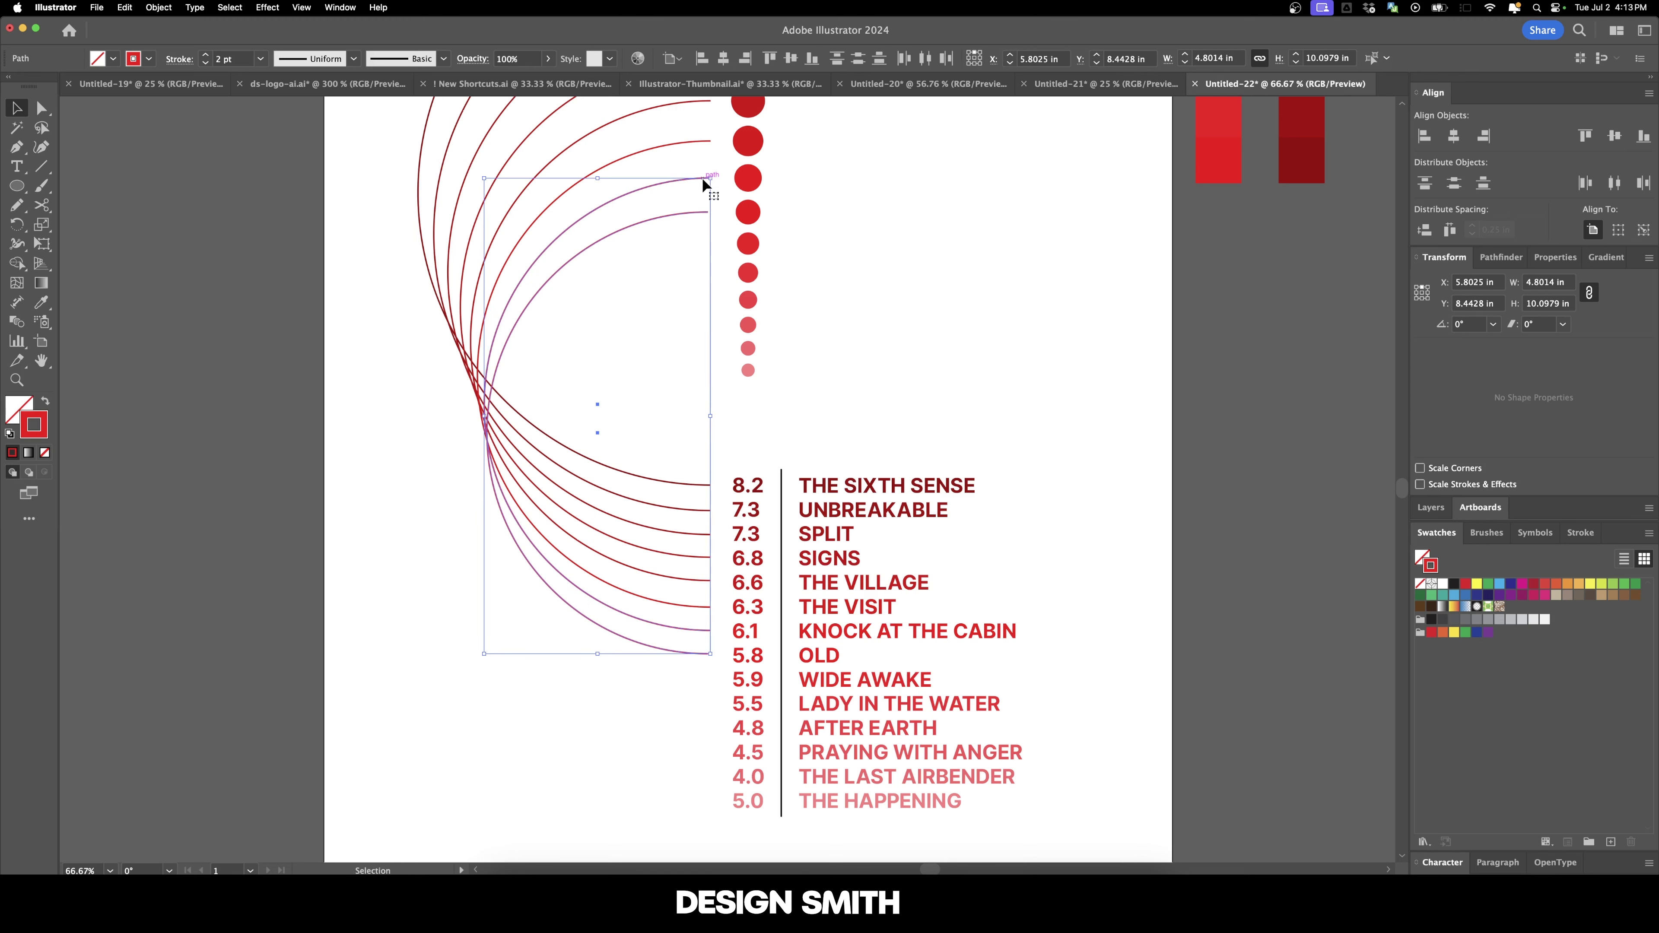
pyautogui.click(796, 167)
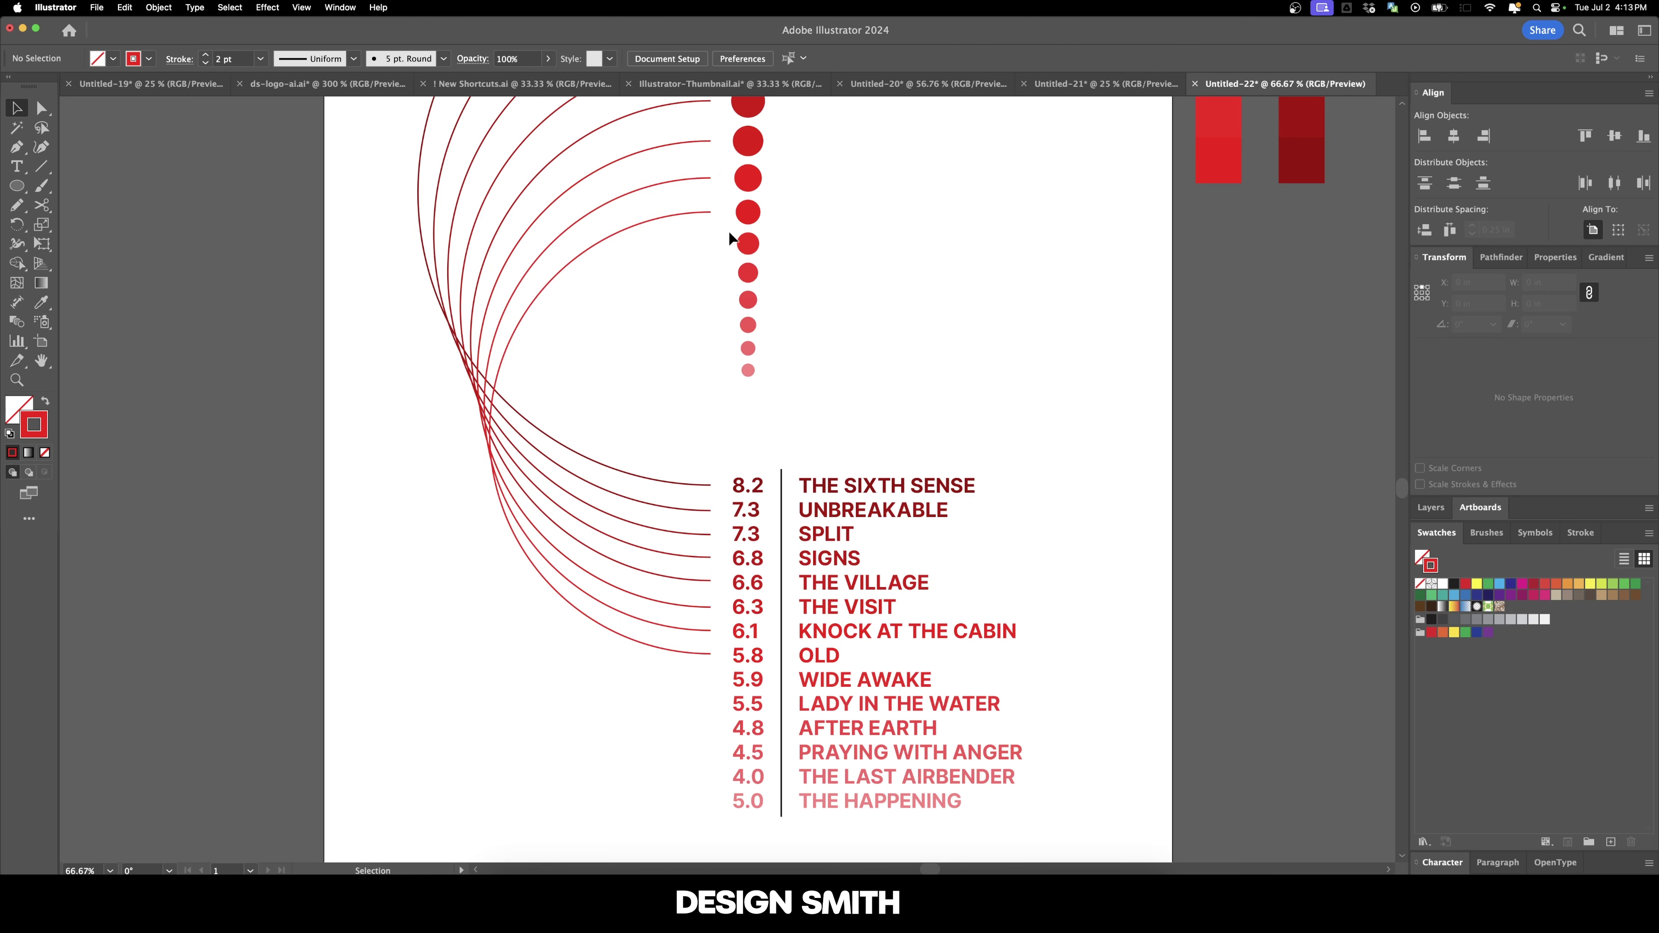
# Duplicate the arc slightly lower, shrink its height, and right-align it to the longer arc.
pyautogui.moveTo(704, 215); pyautogui.dragTo(704, 246)
pyautogui.moveTo(602, 688); pyautogui.dragTo(602, 682)
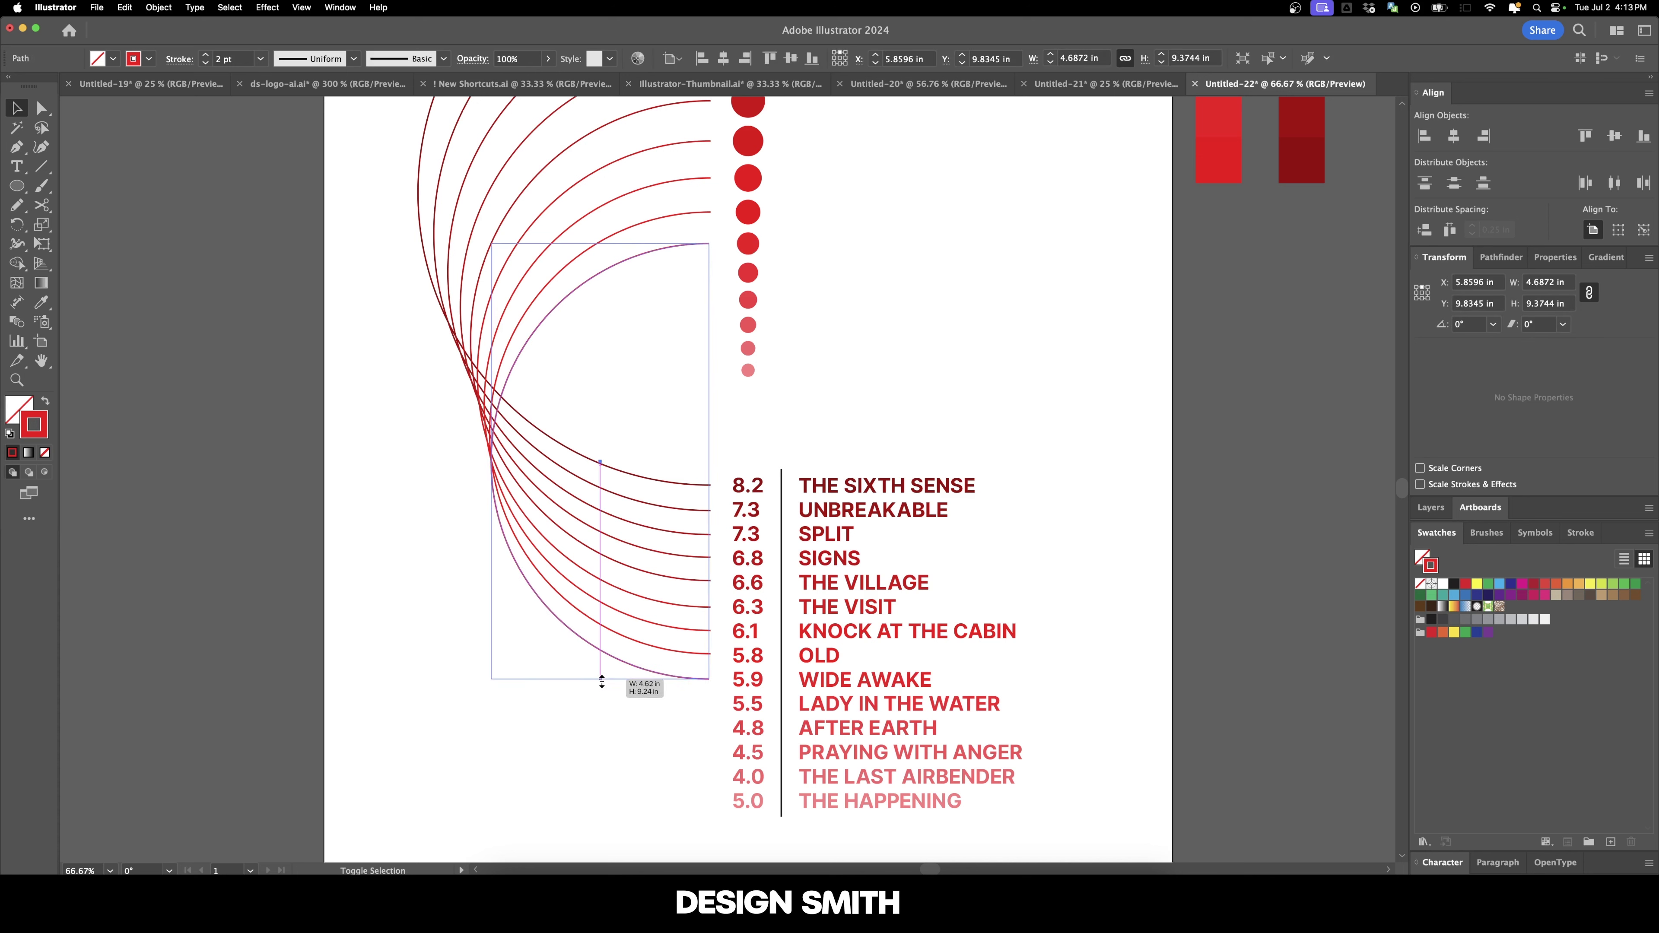
pyautogui.keyDown('shift'); pyautogui.click(697, 211); pyautogui.keyUp('shift')
pyautogui.click(698, 210)
pyautogui.click(747, 57)
pyautogui.click(766, 255)
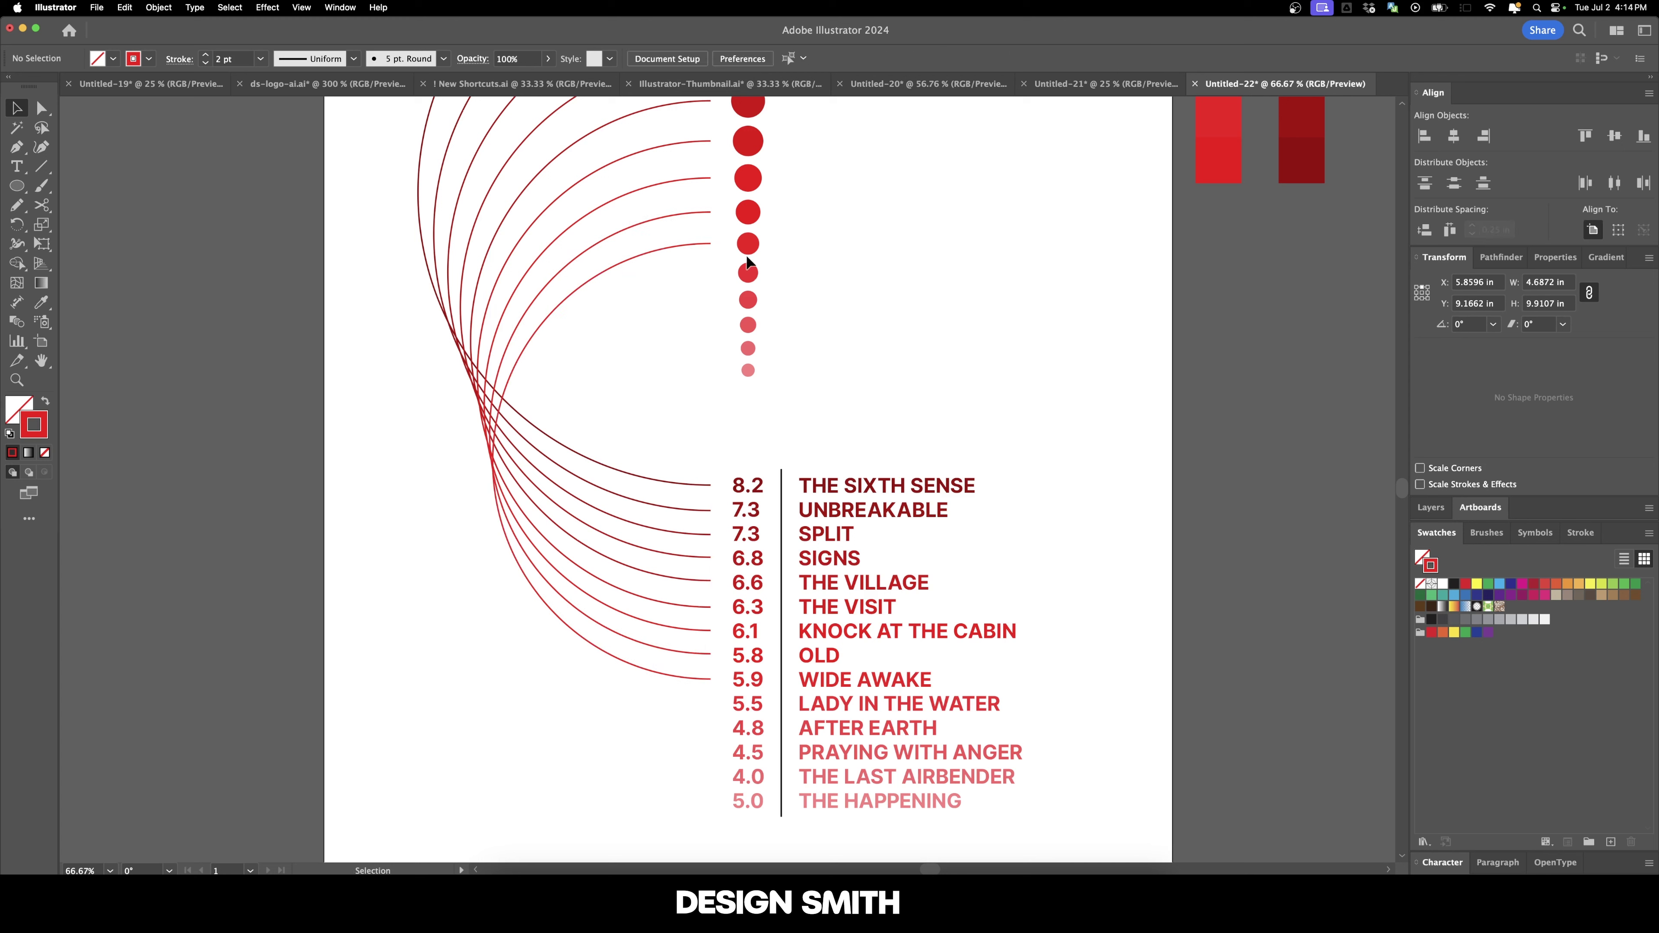
# Eyedropper the red stroke onto the newest arc.
pyautogui.click(694, 212)
pyautogui.press('i')
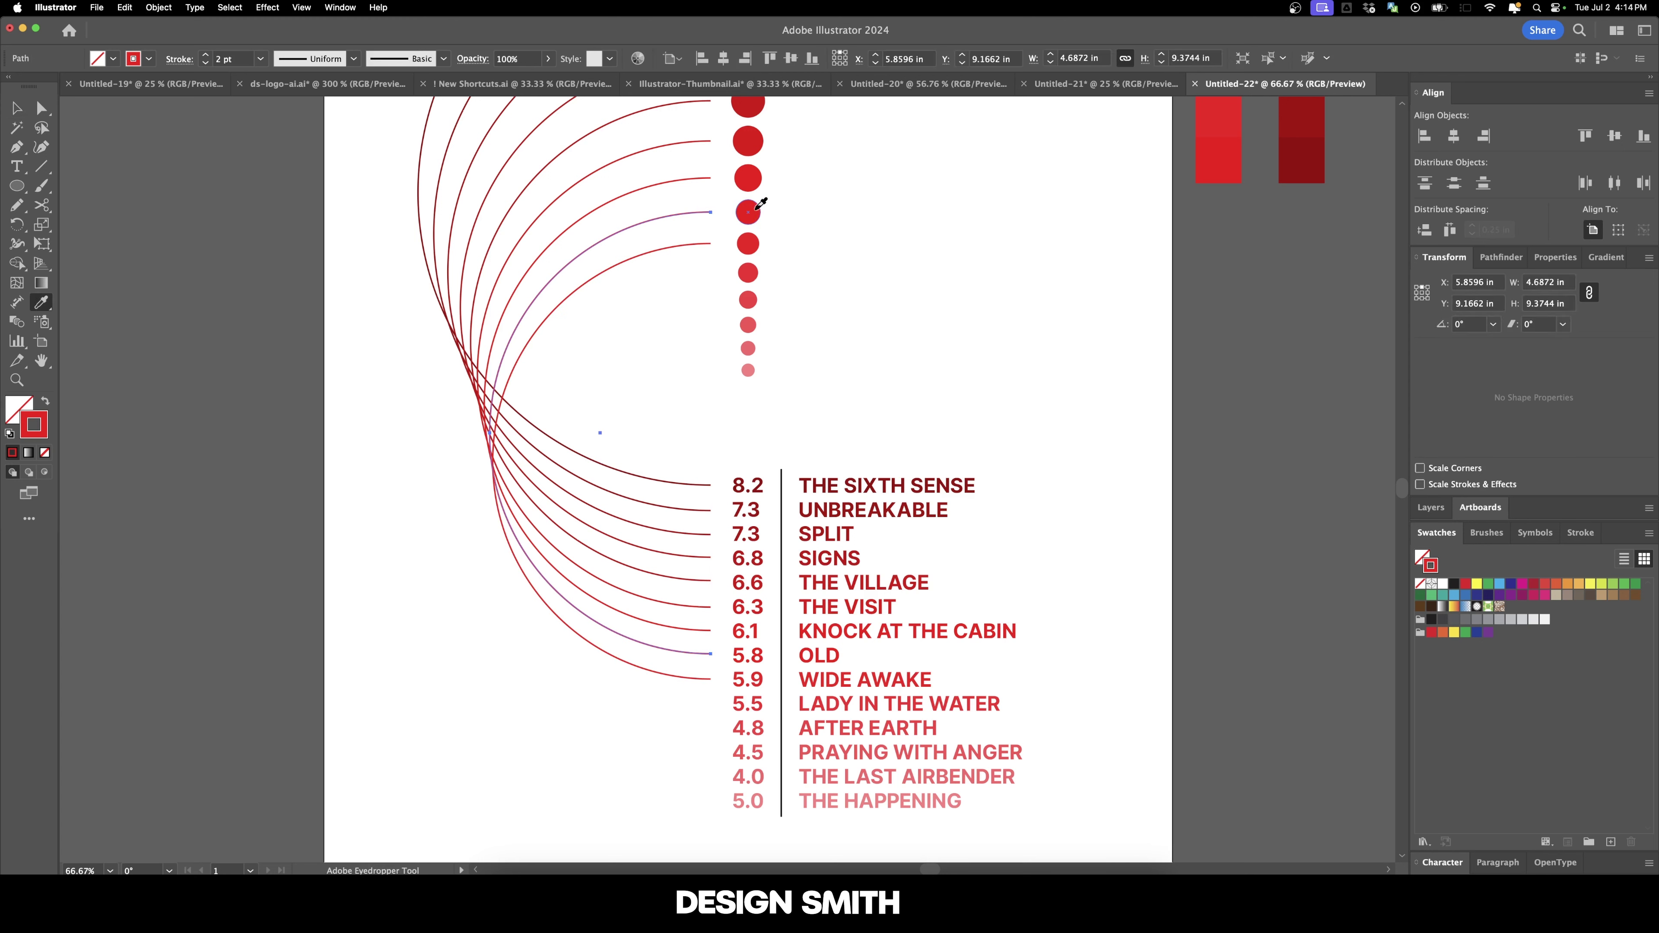
pyautogui.click(828, 241)
pyautogui.click(696, 245)
pyautogui.press('v')
pyautogui.click(694, 244)
pyautogui.press('i')
pyautogui.press('v')
pyautogui.click(717, 254)
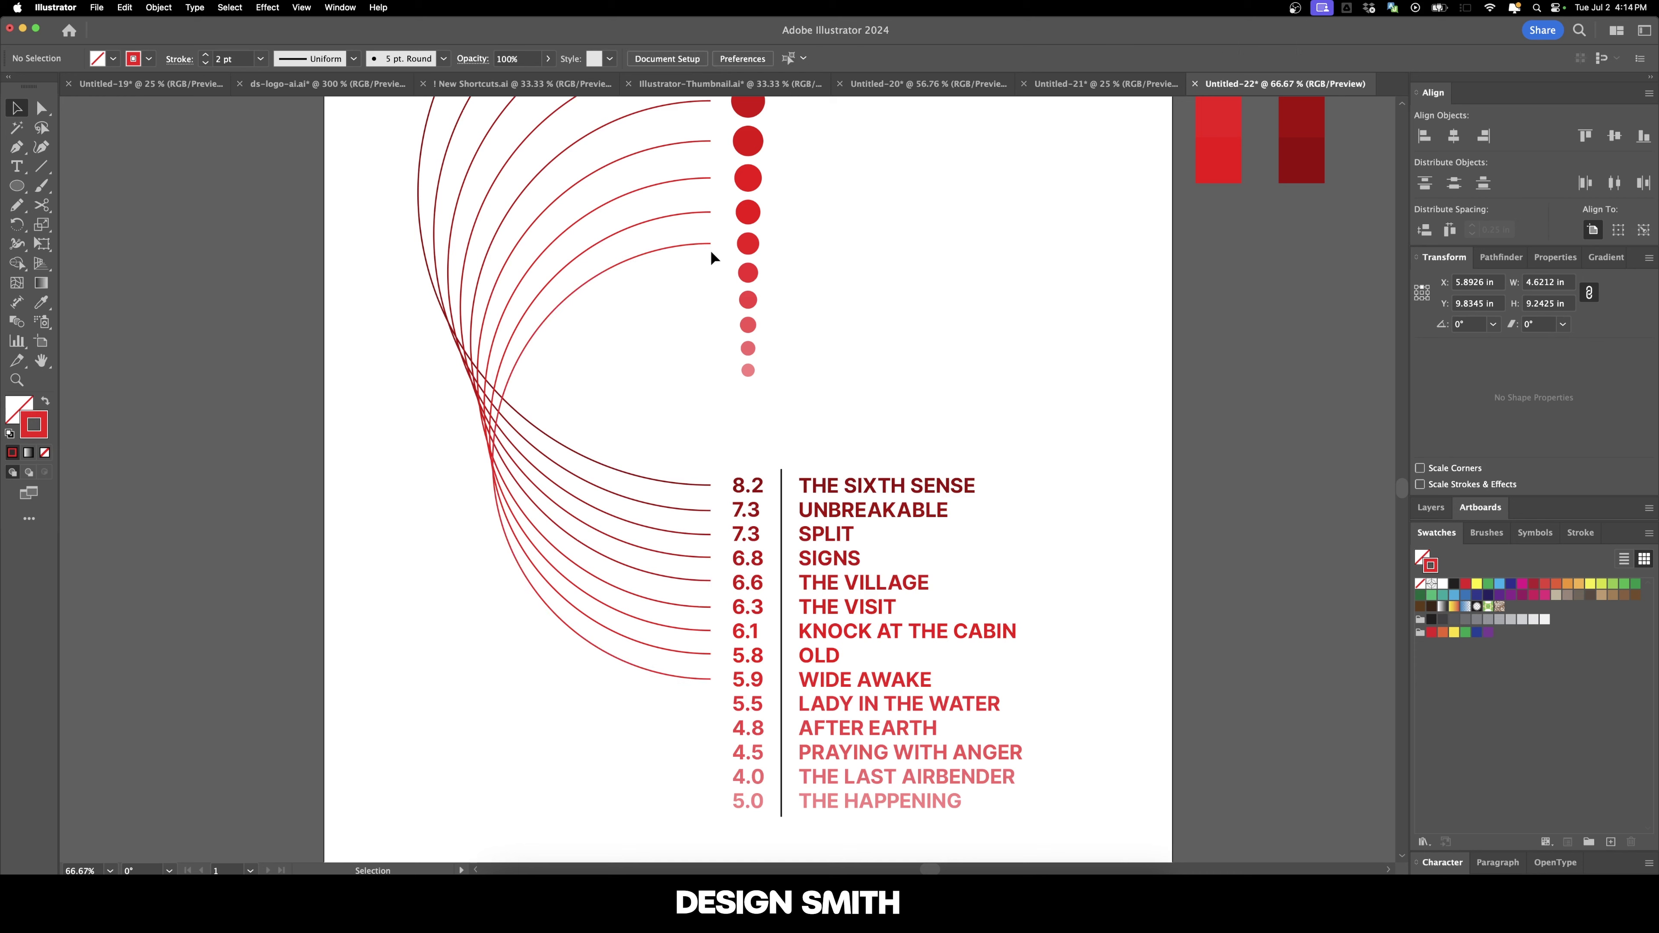
# Duplicate the arc one row lower and adjust its size.
pyautogui.moveTo(700, 243); pyautogui.dragTo(702, 275)
pyautogui.scroll(4, 703, 271)
pyautogui.scroll(-4, 704, 307)
pyautogui.scroll(-2, 718, 392)
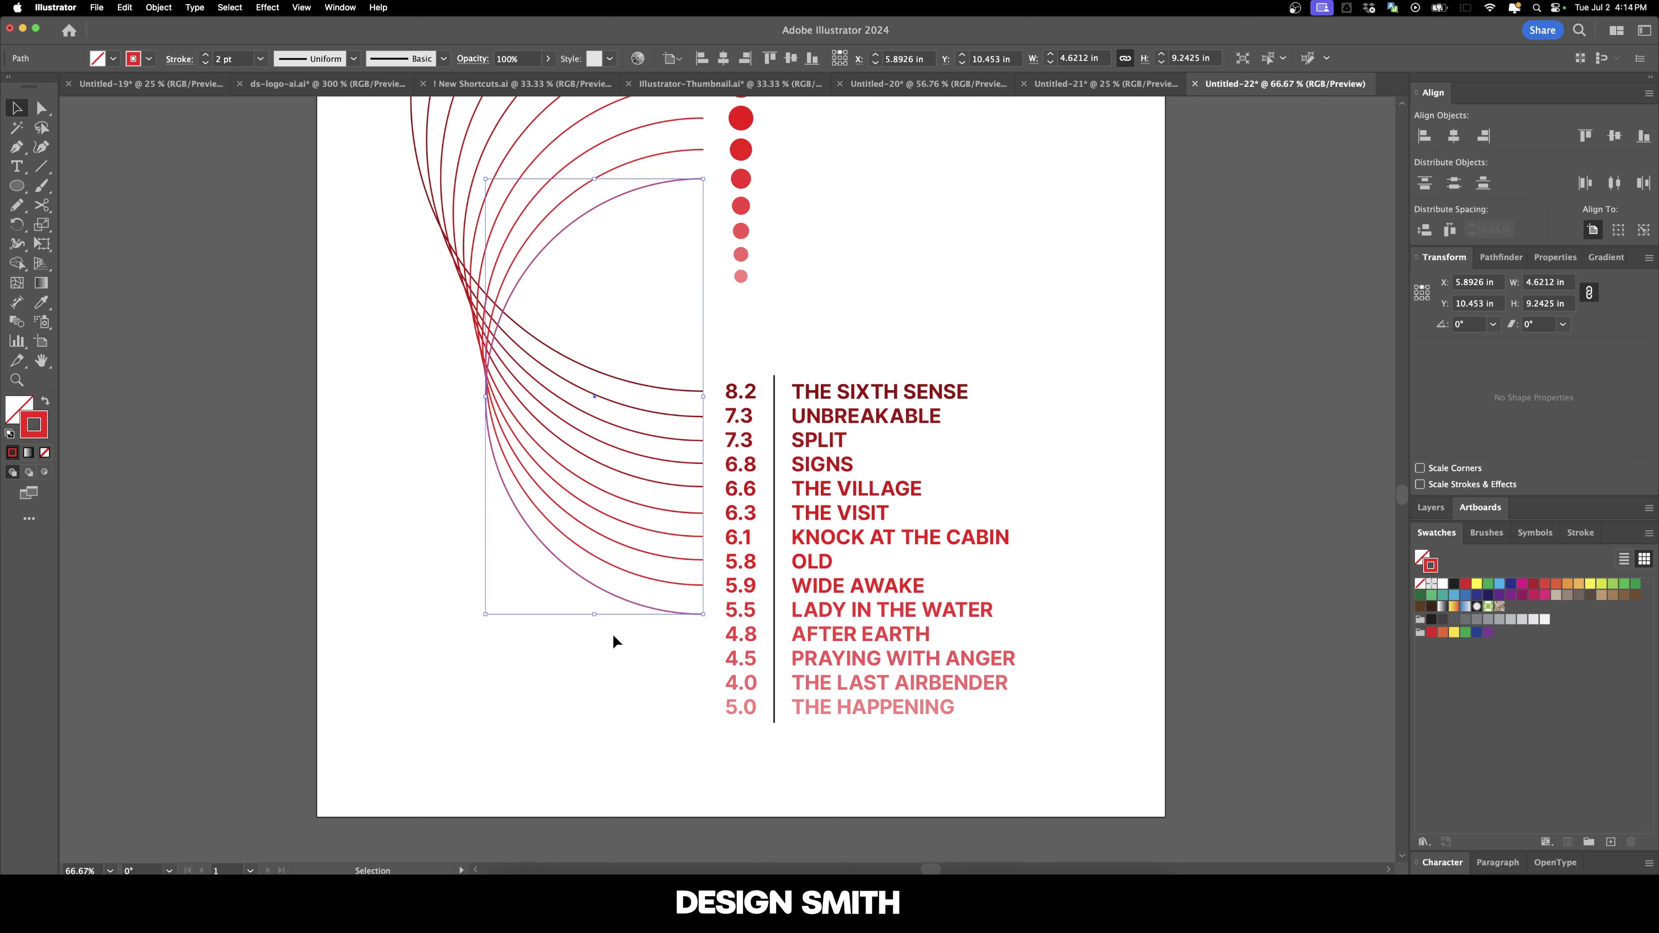
pyautogui.moveTo(598, 614); pyautogui.dragTo(597, 611)
pyautogui.scroll(3, 630, 641)
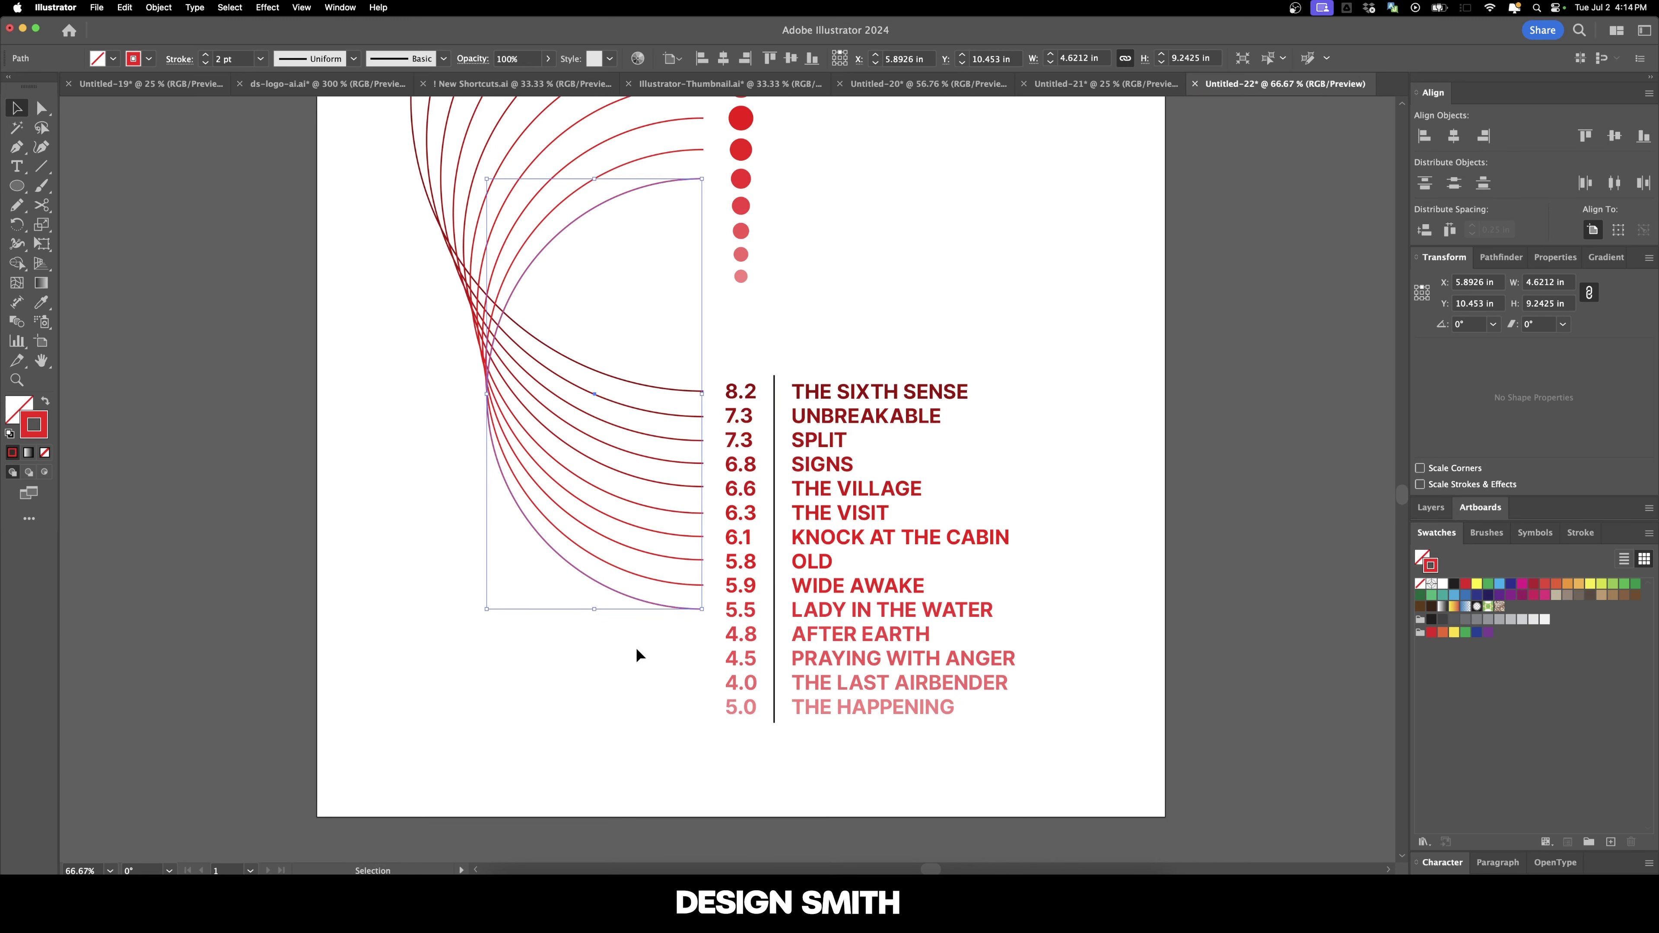
pyautogui.hscroll(1, 629, 642)
pyautogui.press('i')
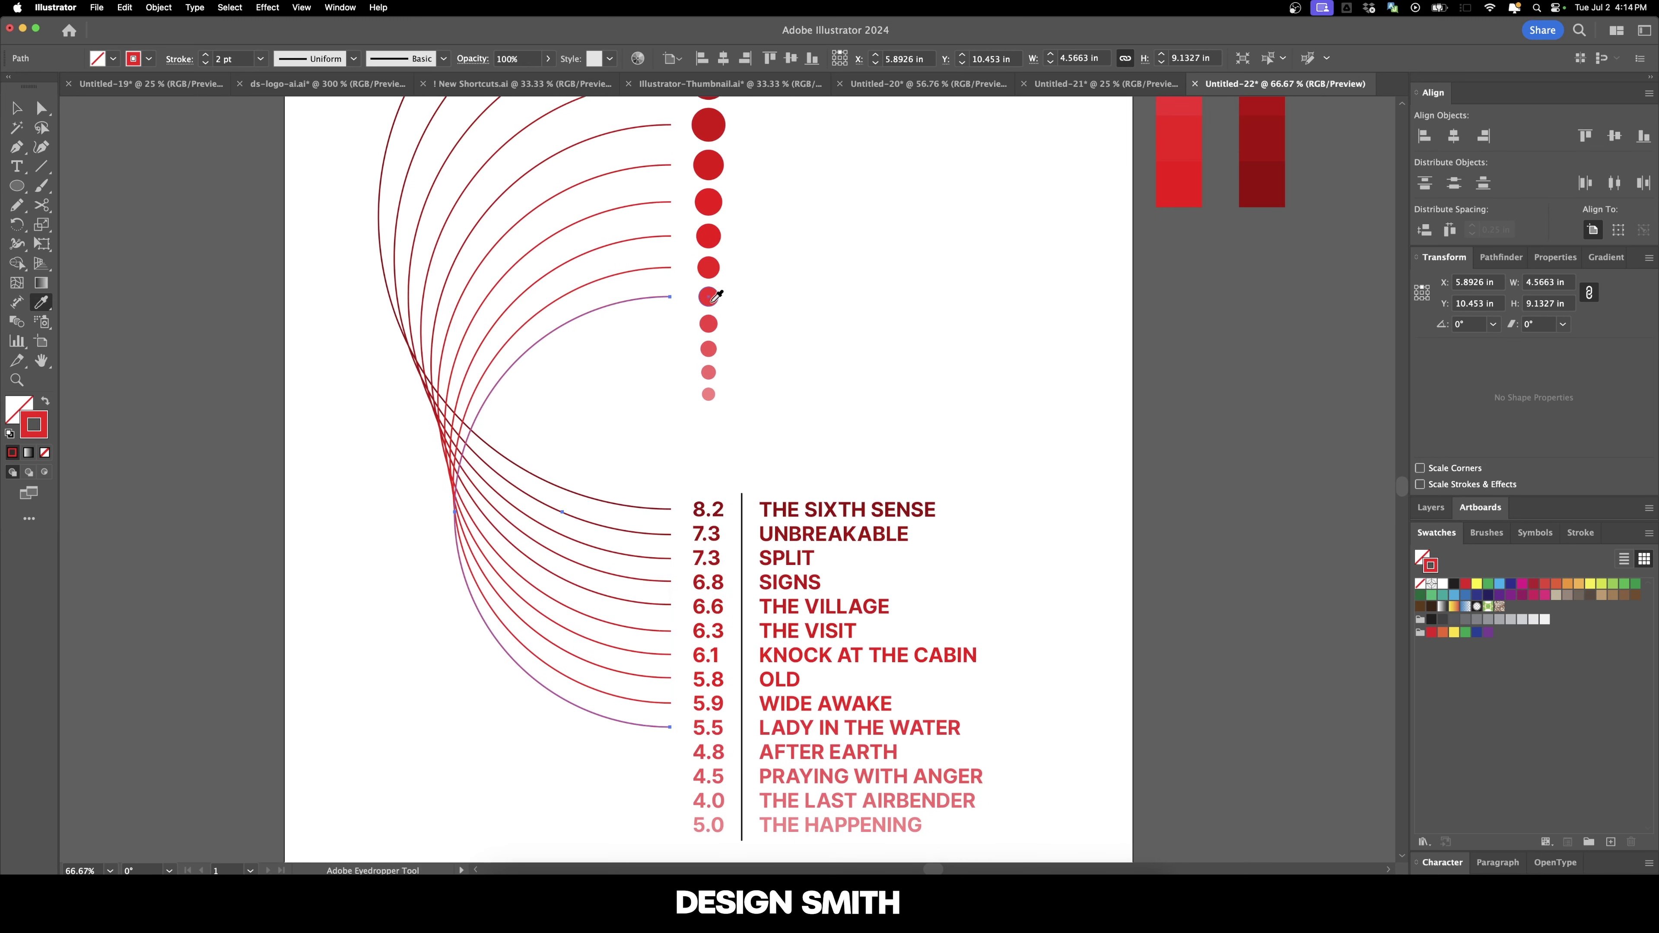
pyautogui.press('v')
# Right-align the inner arc to the longer outer arc.
pyautogui.keyDown('shift'); pyautogui.click(655, 269); pyautogui.keyUp('shift')
pyautogui.click(656, 269)
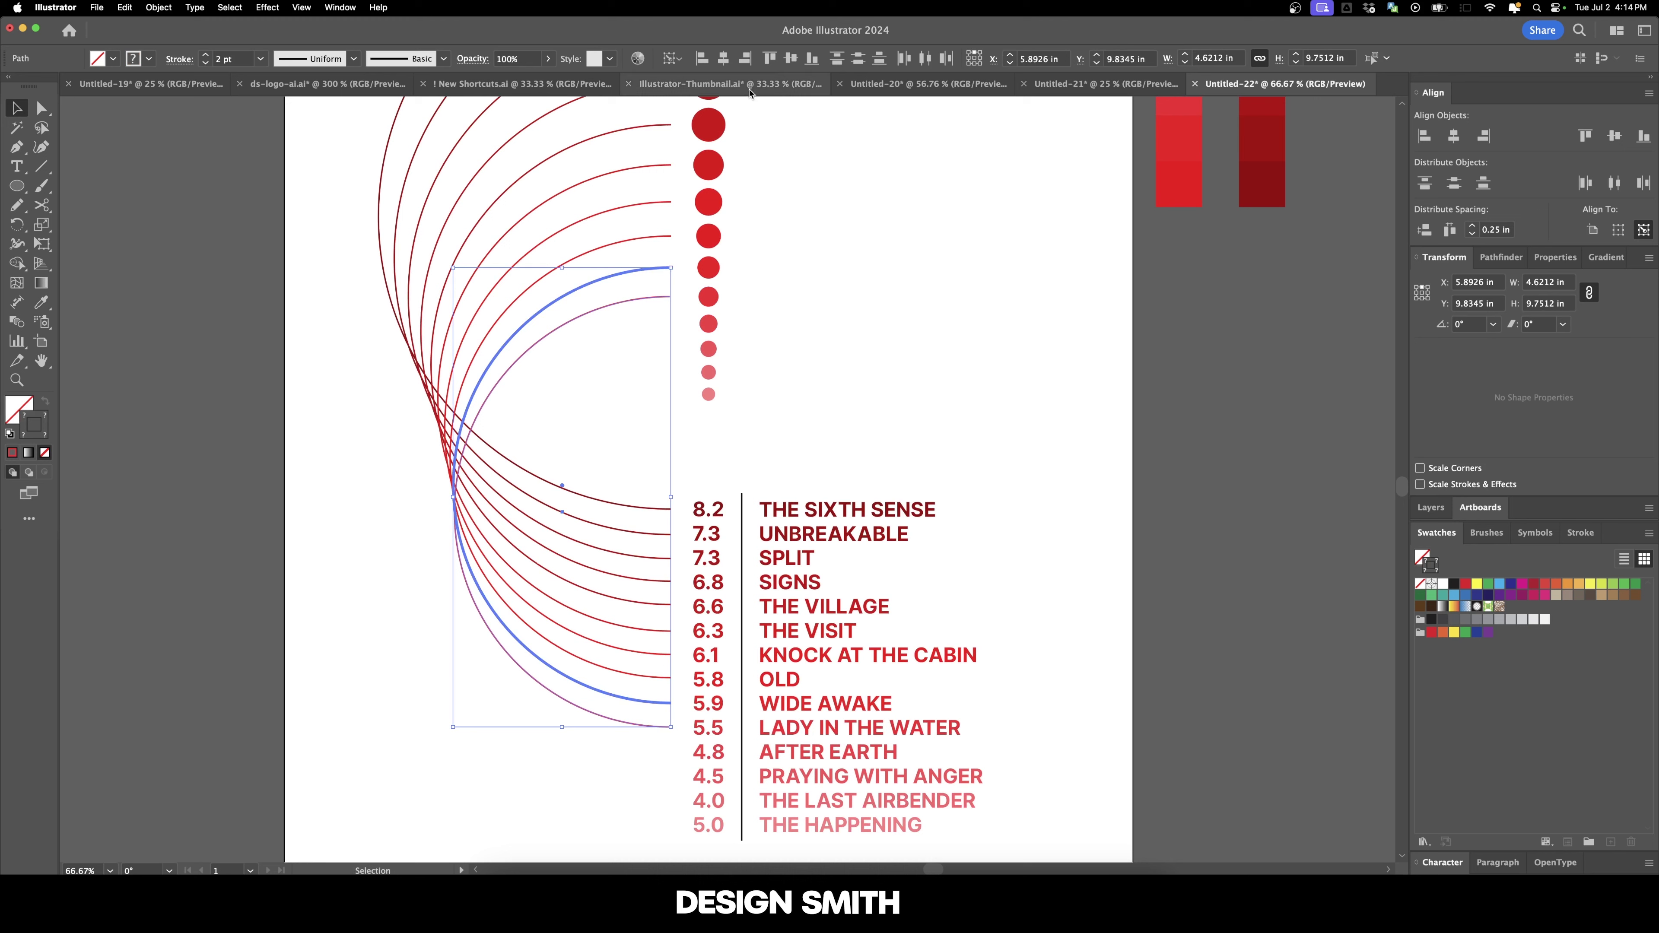
pyautogui.click(746, 59)
pyautogui.click(845, 290)
pyautogui.moveTo(828, 359); pyautogui.dragTo(808, 306)
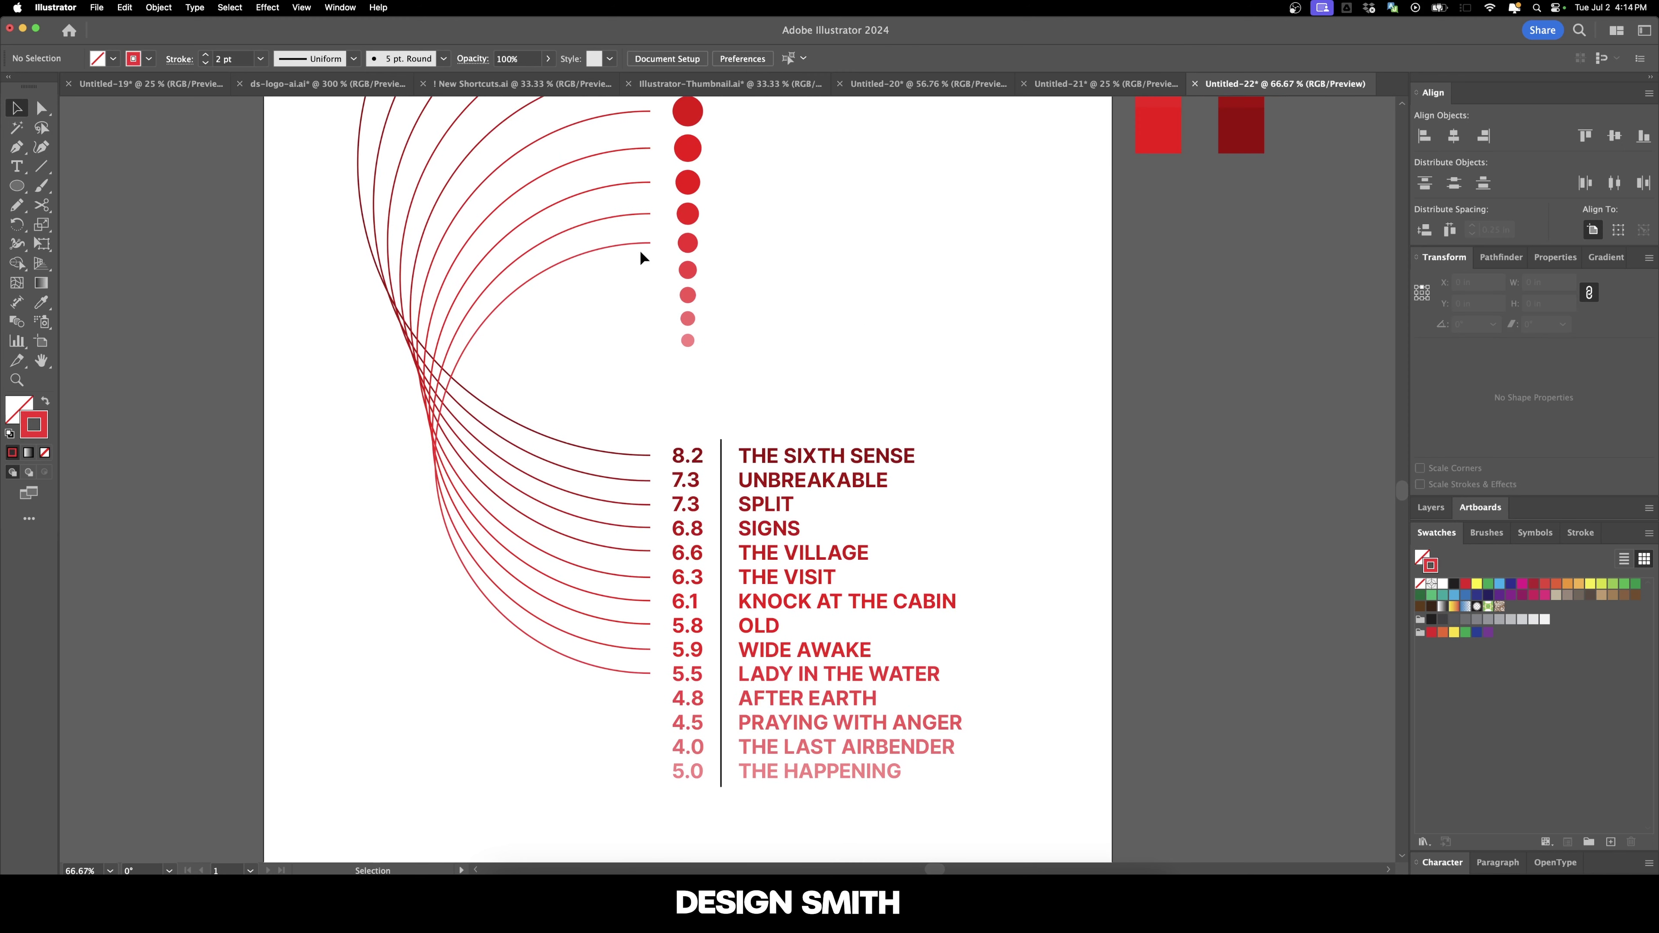
# Copy another arc a row lower and shorten its height.
pyautogui.moveTo(643, 243); pyautogui.dragTo(643, 272)
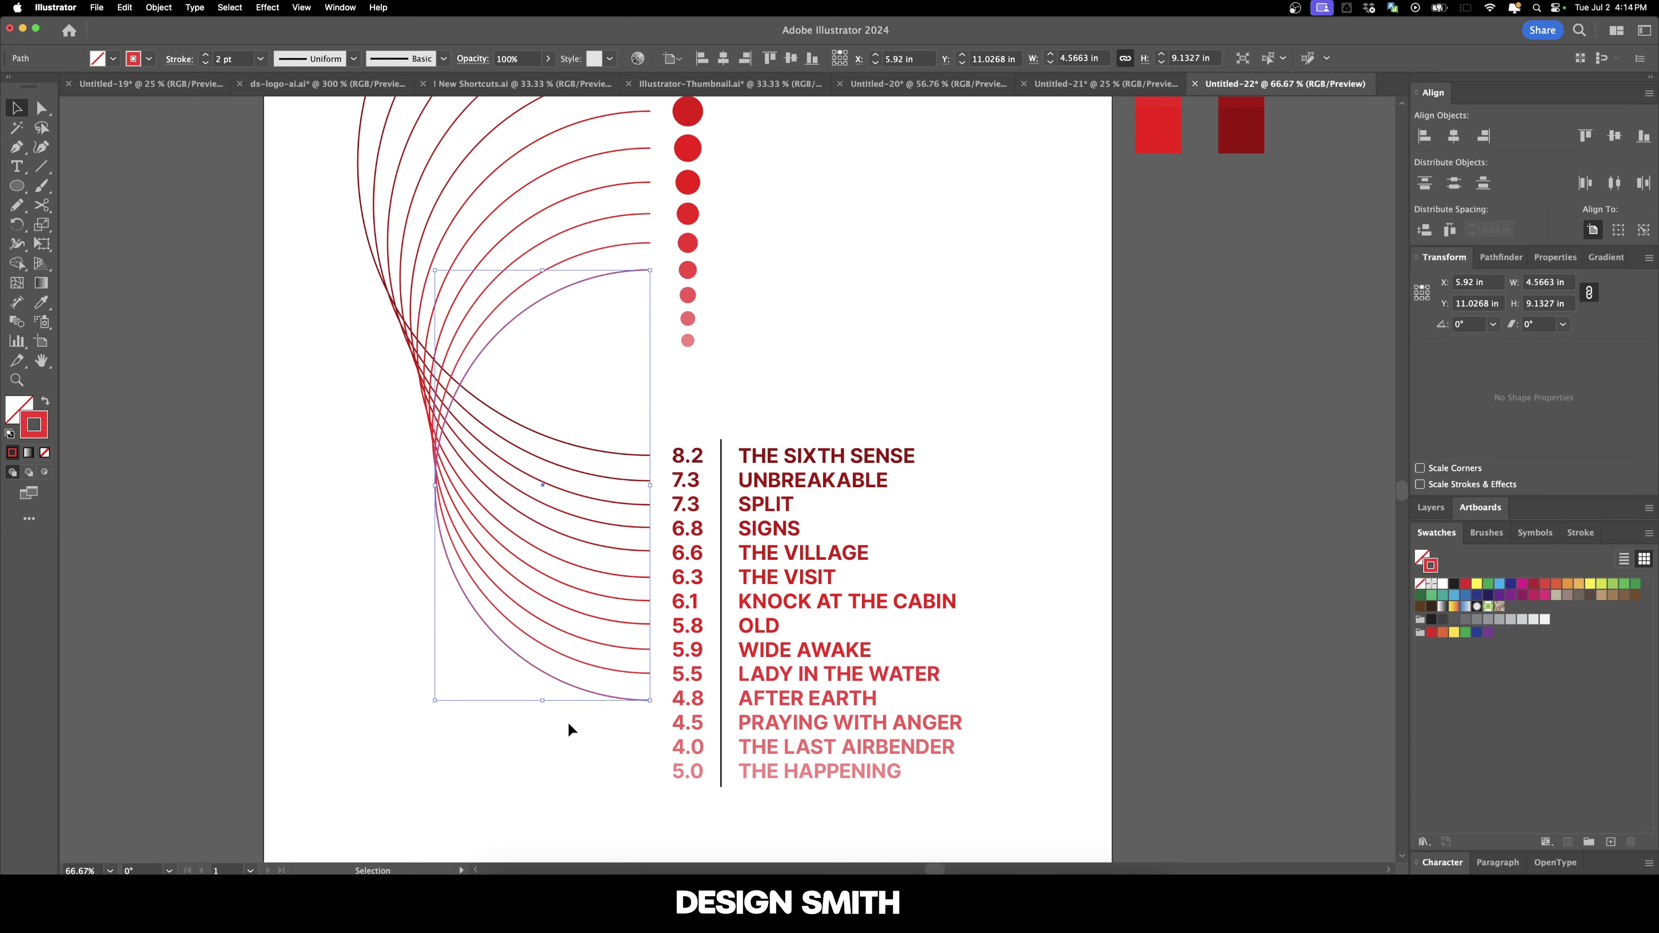
pyautogui.scroll(1, 568, 722)
pyautogui.moveTo(529, 688); pyautogui.dragTo(527, 682)
pyautogui.scroll(5, 640, 654)
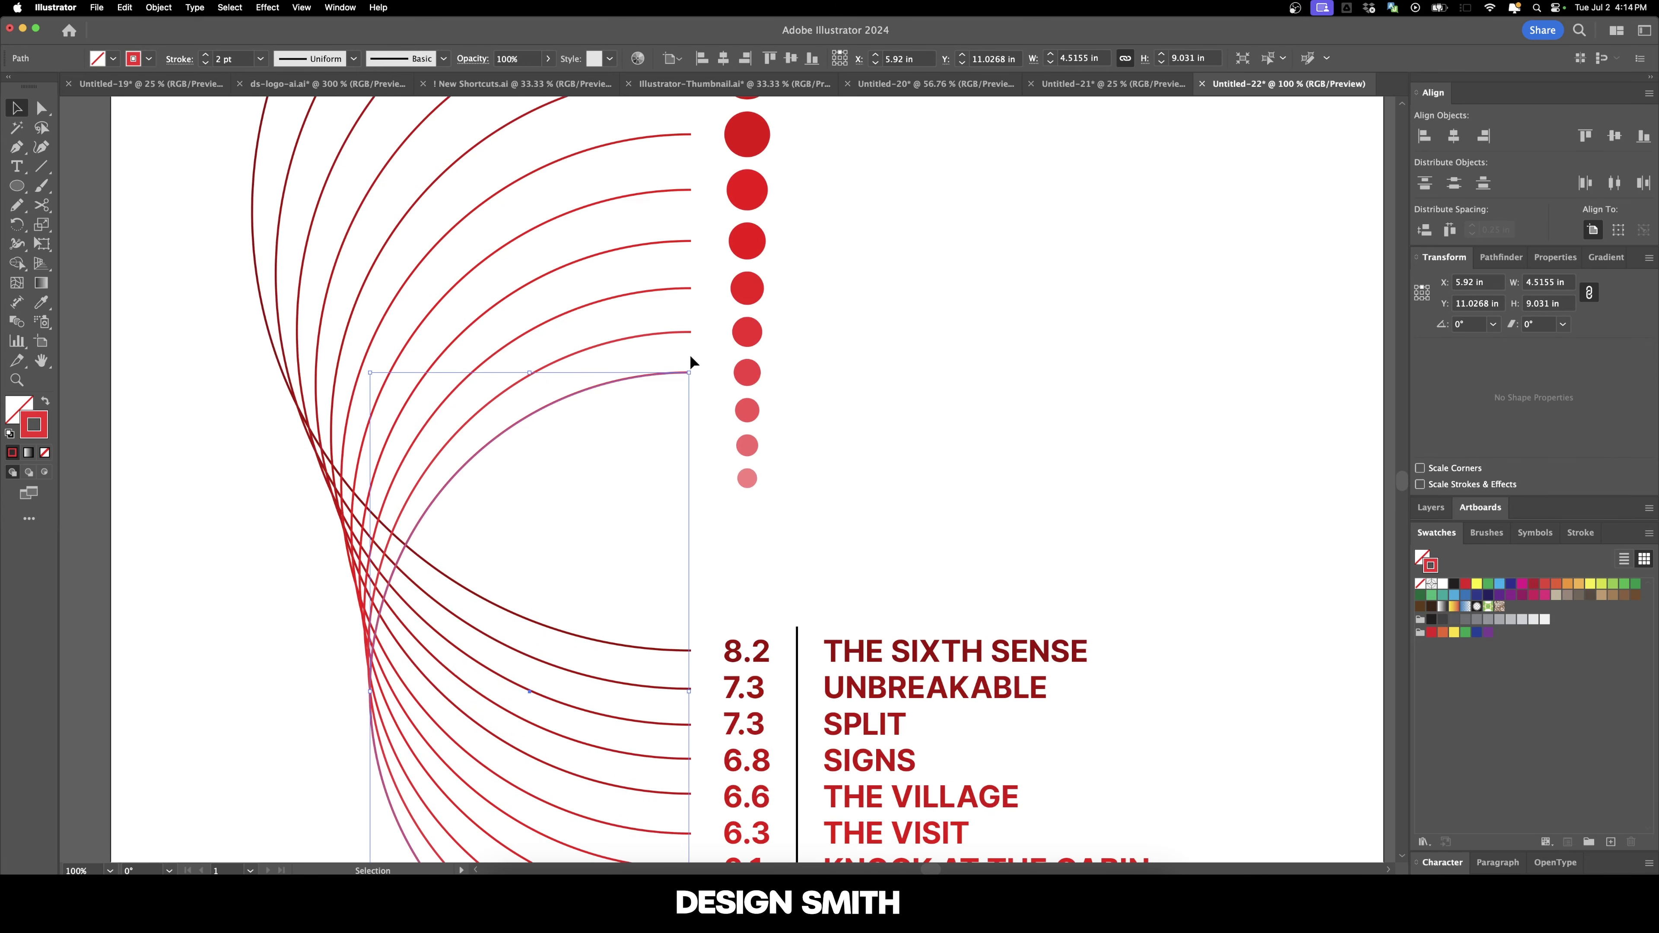
pyautogui.moveTo(694, 394); pyautogui.dragTo(675, 330)
pyautogui.click(889, 457)
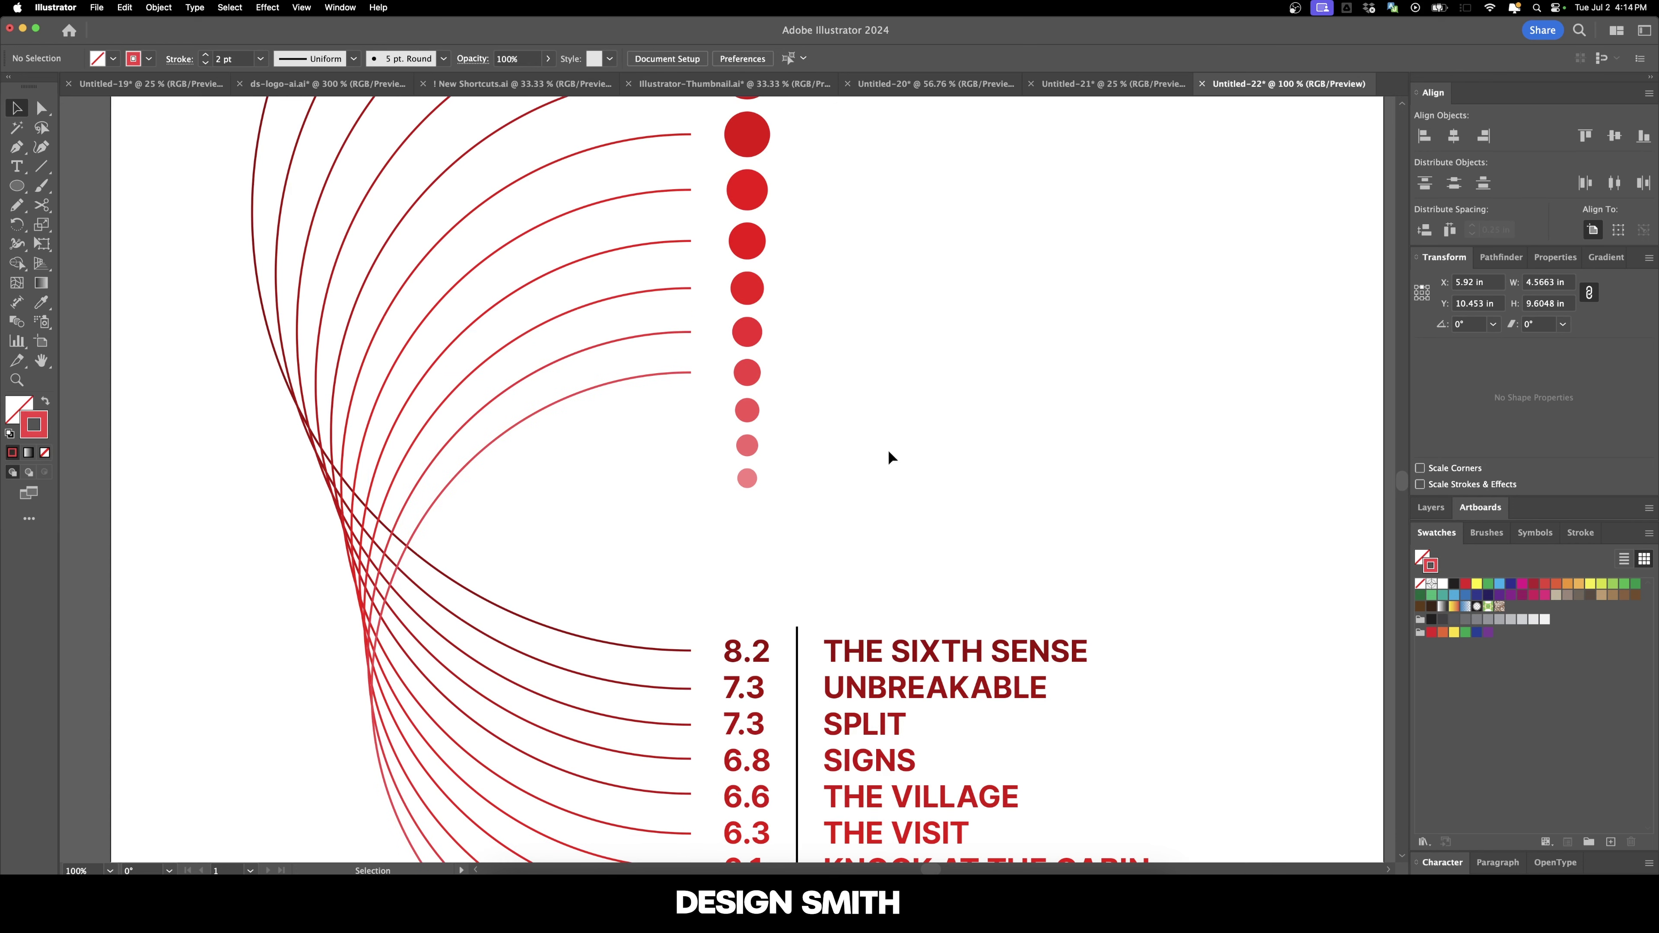
pyautogui.scroll(-8, 889, 456)
pyautogui.moveTo(655, 120); pyautogui.dragTo(733, 193)
# Place an arc copy below the original and give it the third circle's colour.
pyautogui.moveTo(753, 275); pyautogui.dragTo(766, 256)
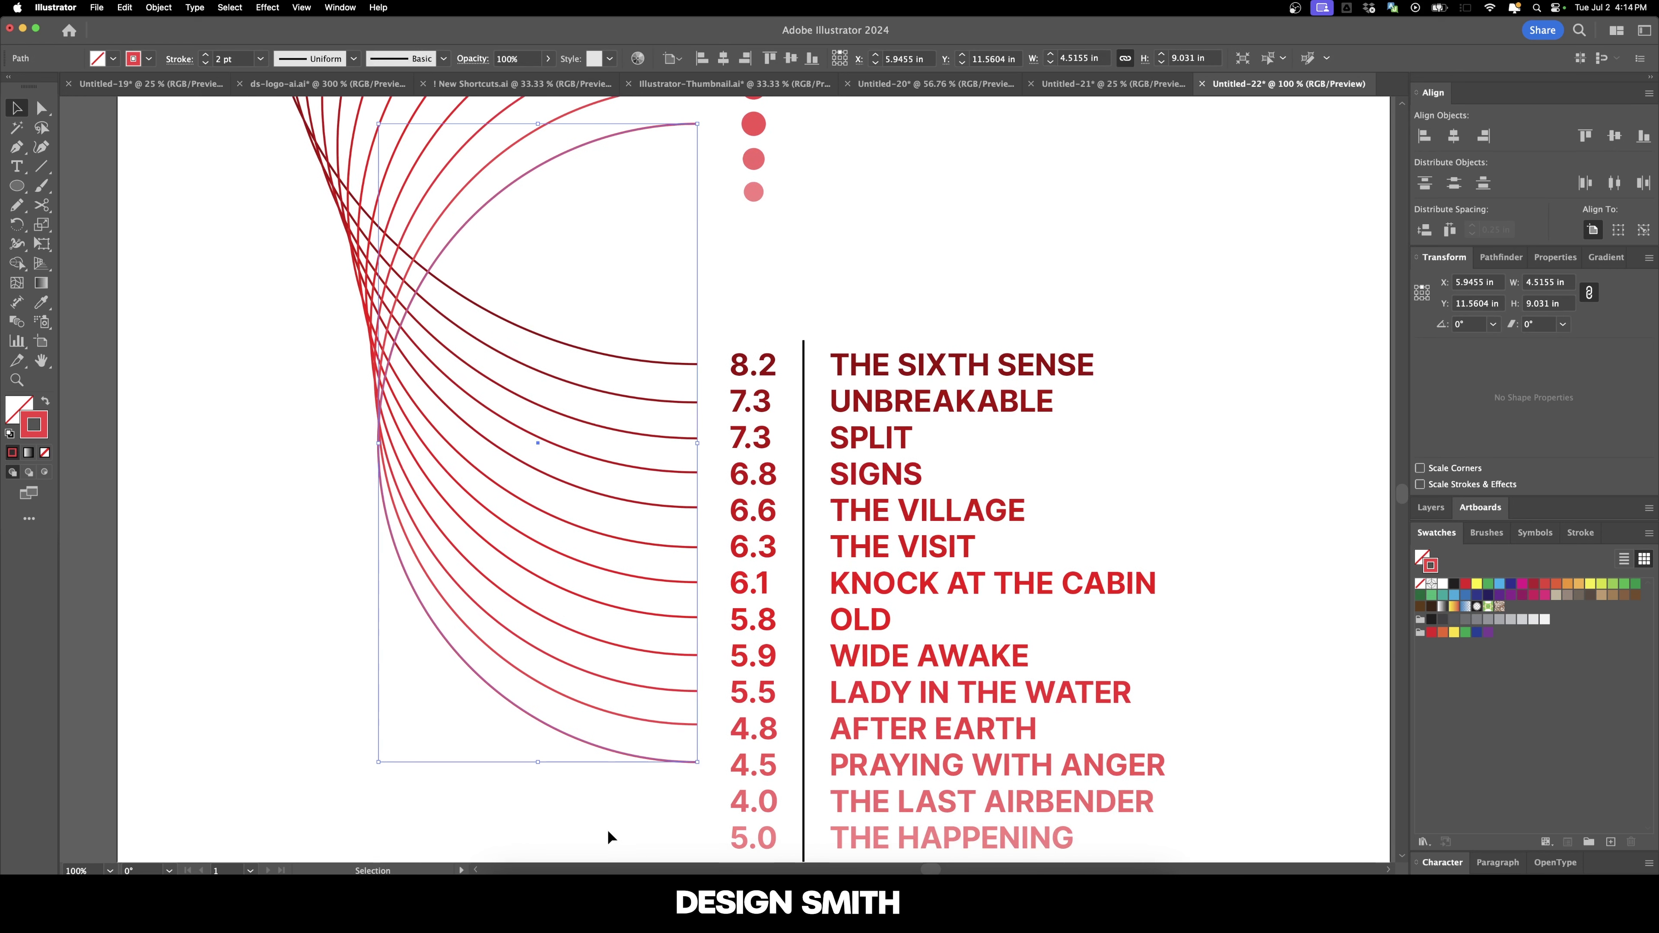
pyautogui.scroll(3, 806, 439)
pyautogui.press('i')
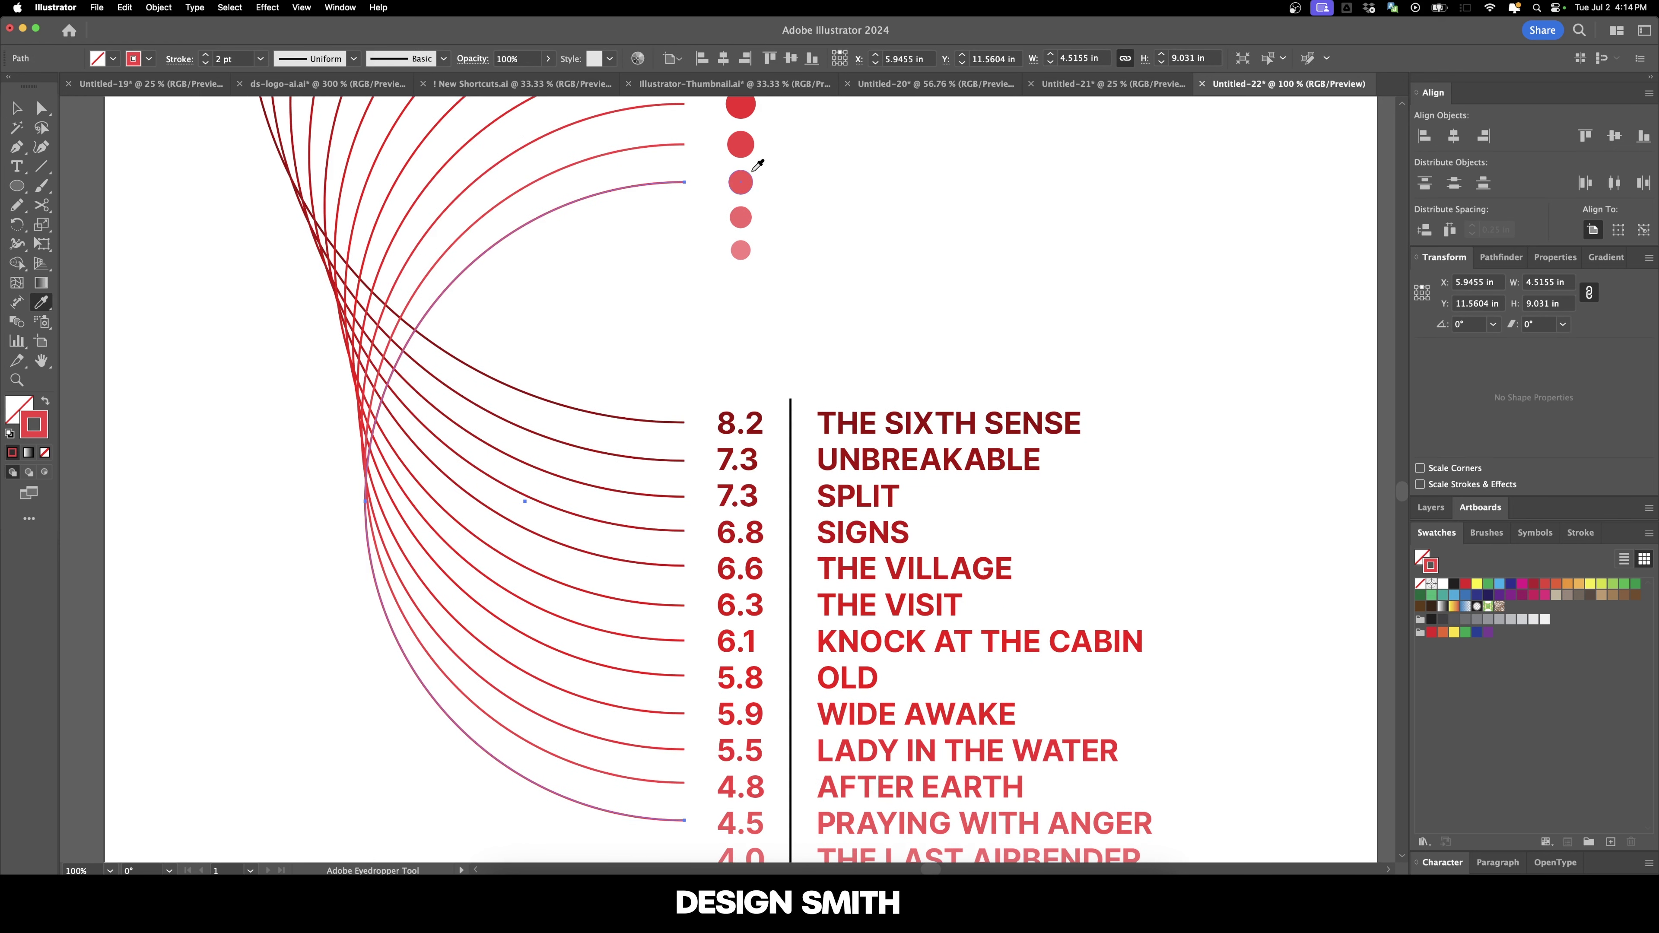
pyautogui.click(740, 184)
pyautogui.press('v')
pyautogui.click(866, 240)
# Add the next arc a step lower, coloured from the fourth circle.
pyautogui.moveTo(654, 185); pyautogui.dragTo(654, 222)
pyautogui.moveTo(740, 312); pyautogui.dragTo(756, 242)
pyautogui.moveTo(695, 545); pyautogui.dragTo(704, 597)
pyautogui.click(704, 597)
pyautogui.press('i')
pyautogui.click(766, 201)
pyautogui.press('v')
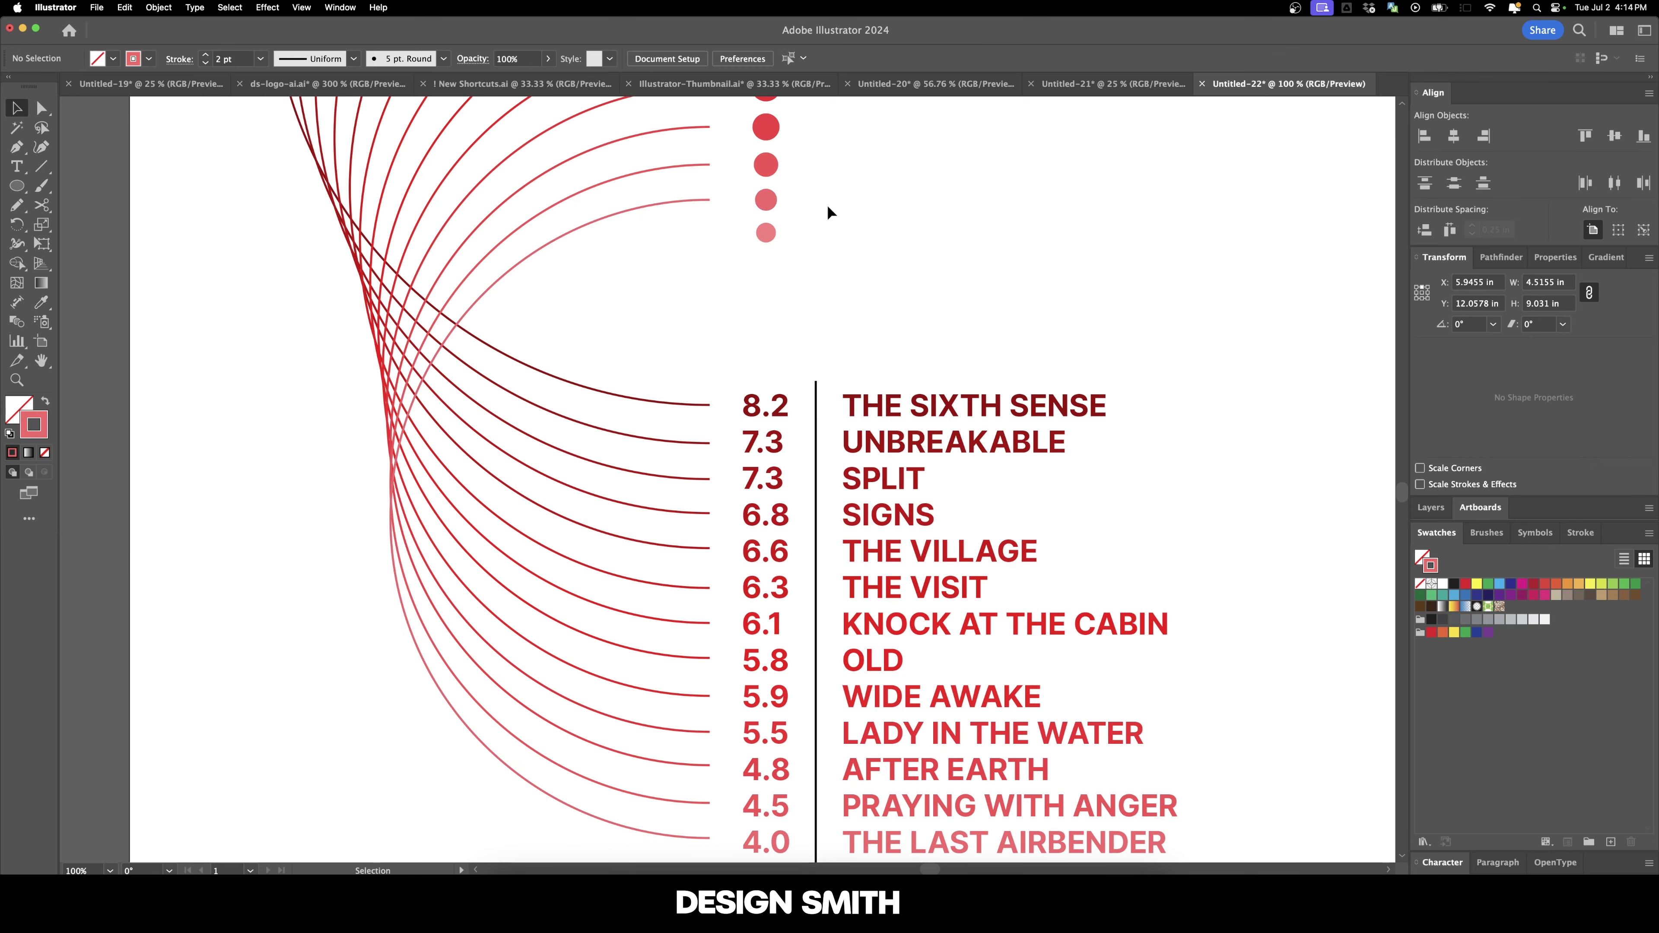
# Recolour the arc beside the second circle with its neighbouring circle's colour.
pyautogui.click(685, 164)
pyautogui.press('i')
pyautogui.click(765, 162)
pyautogui.press('v')
pyautogui.click(855, 209)
pyautogui.moveTo(853, 268); pyautogui.dragTo(842, 231)
pyautogui.scroll(-1, 843, 231)
pyautogui.moveTo(742, 207); pyautogui.dragTo(686, 217)
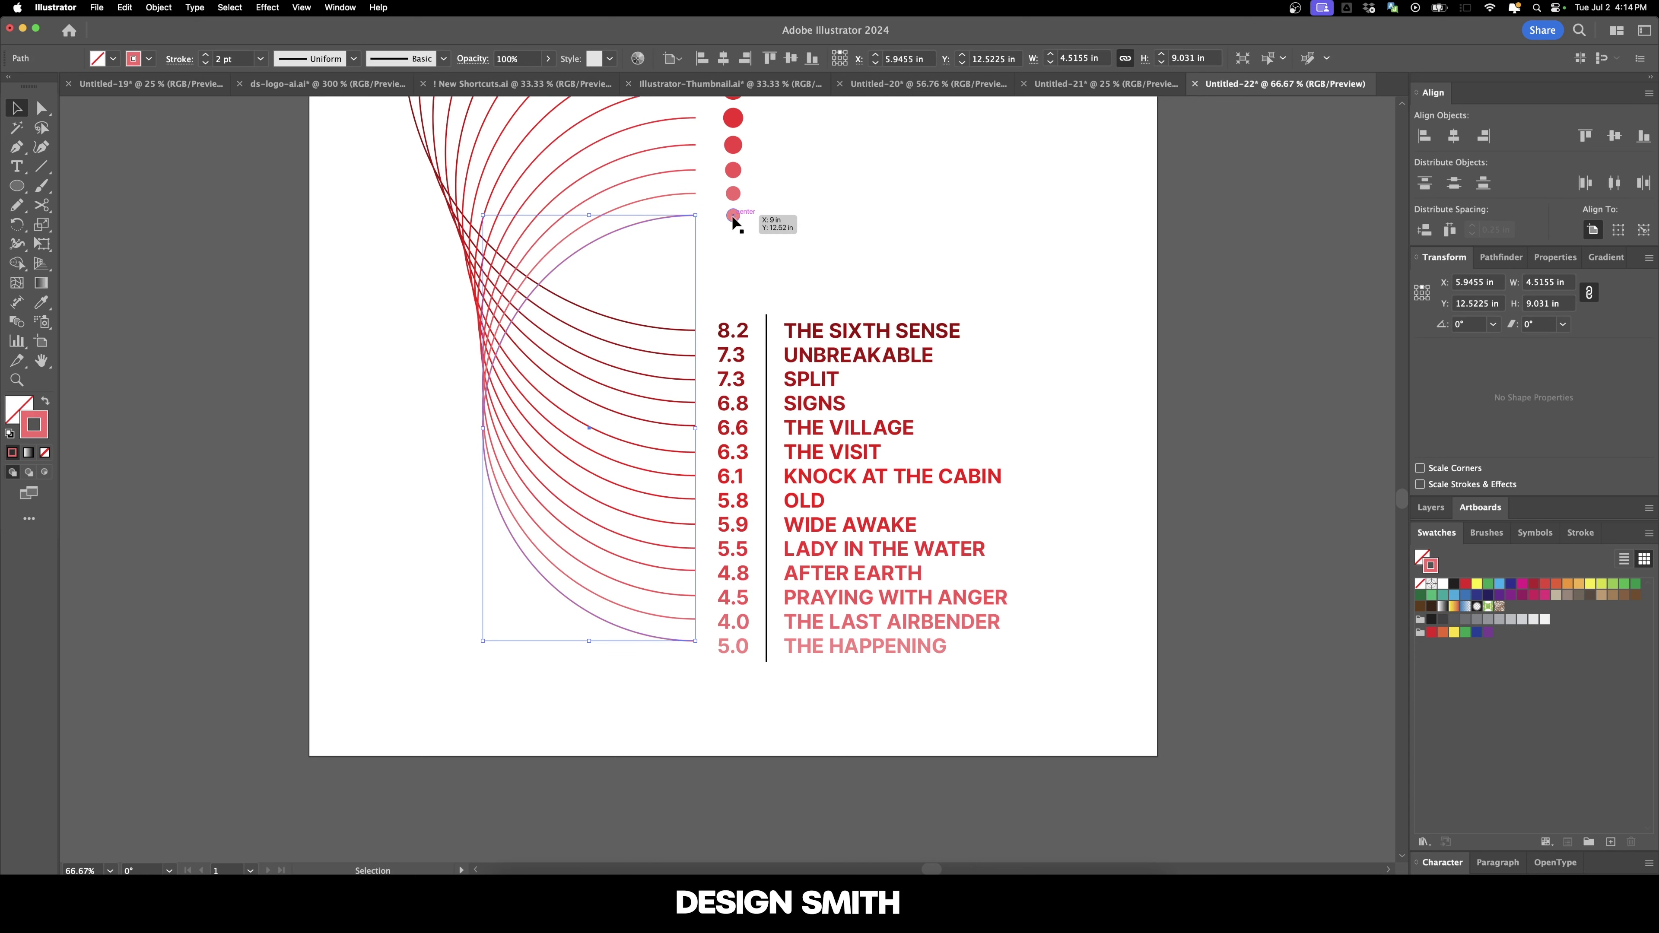
# Resize the selected lower arcs proportionally in height.
pyautogui.scroll(2, 733, 216)
pyautogui.moveTo(748, 270); pyautogui.dragTo(785, 400)
pyautogui.scroll(2, 698, 342)
pyautogui.scroll(-2, 645, 352)
pyautogui.scroll(-3, 644, 351)
pyautogui.scroll(-2, 811, 245)
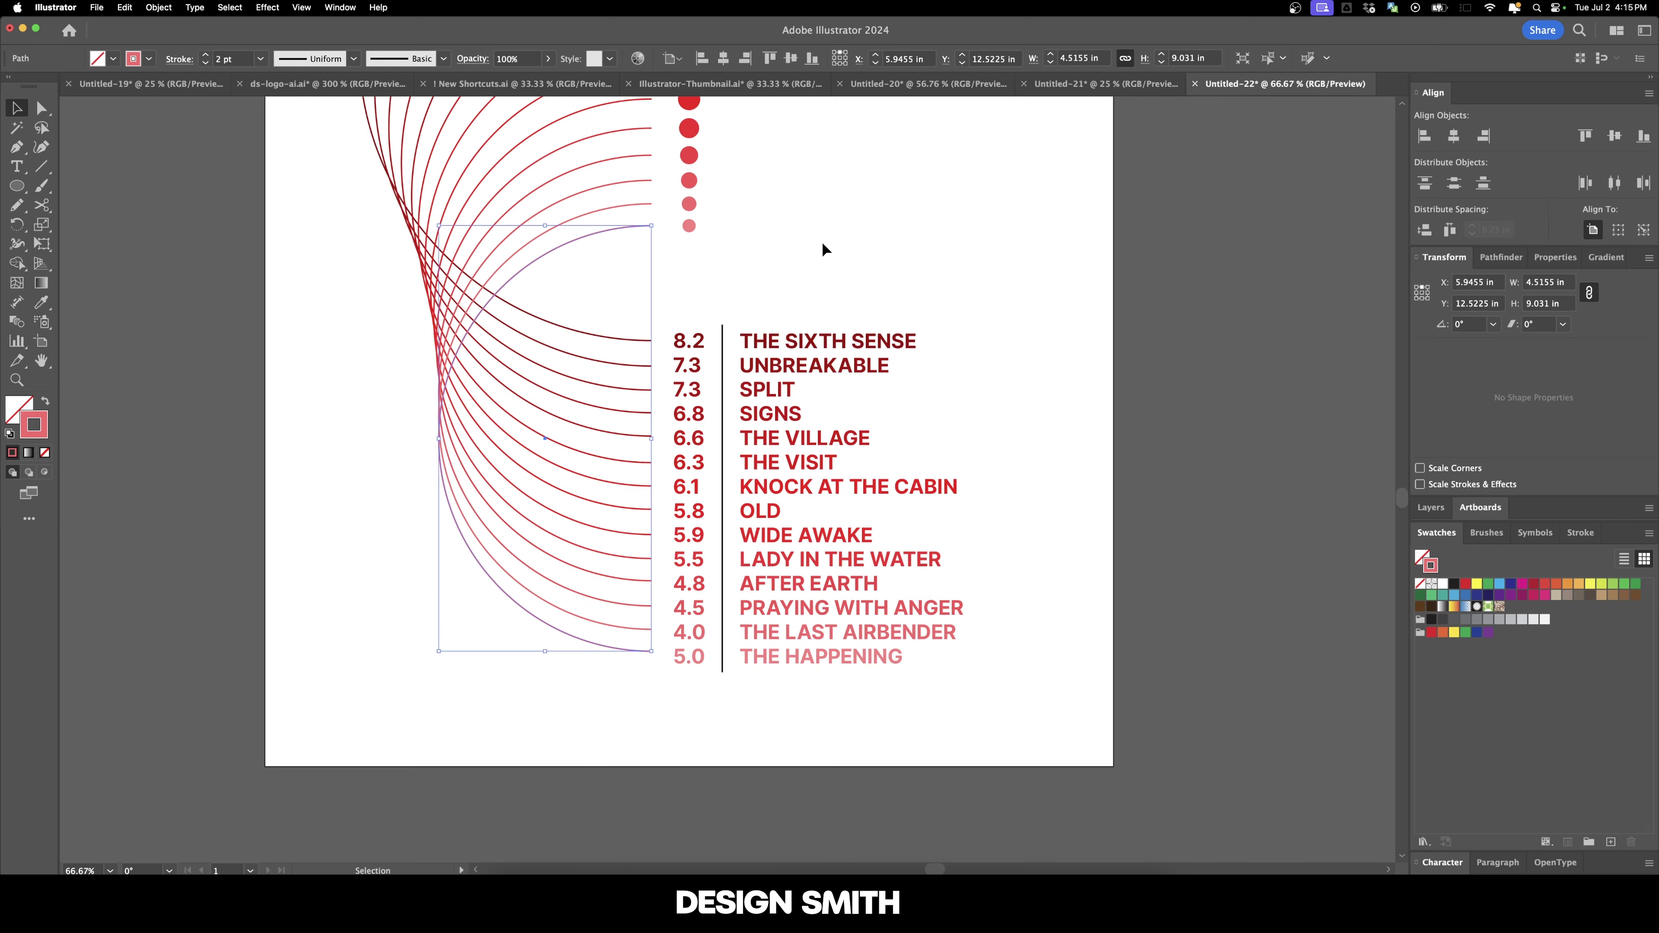
pyautogui.press('i')
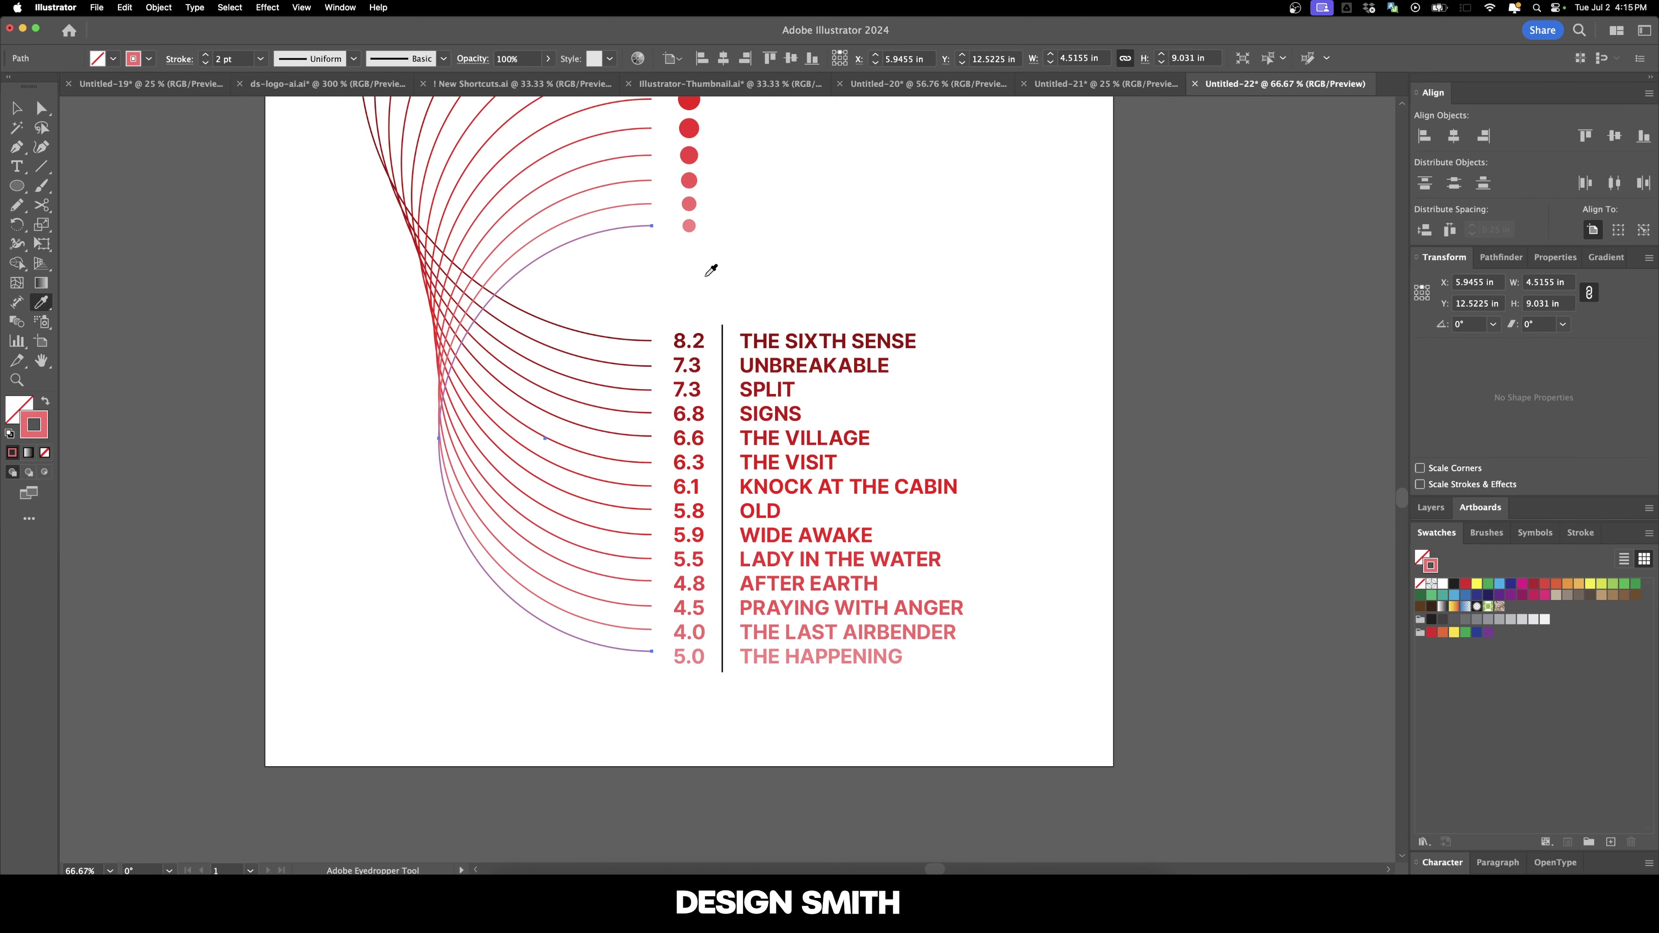
pyautogui.press('v')
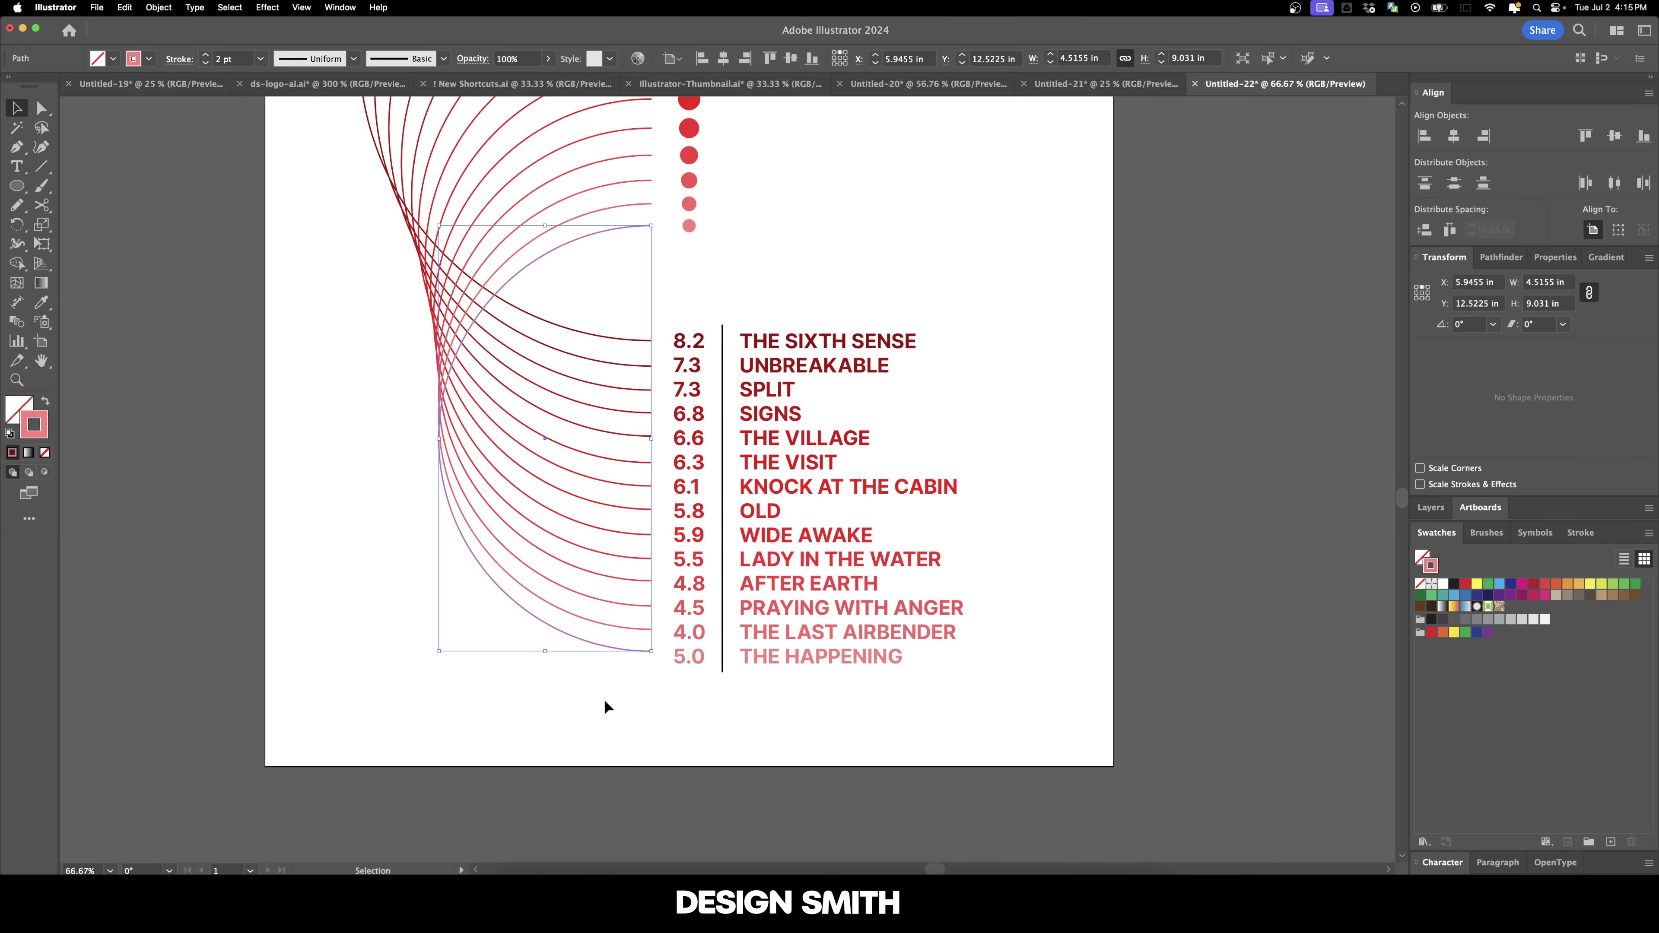
pyautogui.scroll(2, 597, 706)
pyautogui.moveTo(477, 582); pyautogui.dragTo(478, 598)
pyautogui.click(529, 643)
# Check an arc's size, then fit the whole artboard in the window.
pyautogui.scroll(-2, 528, 643)
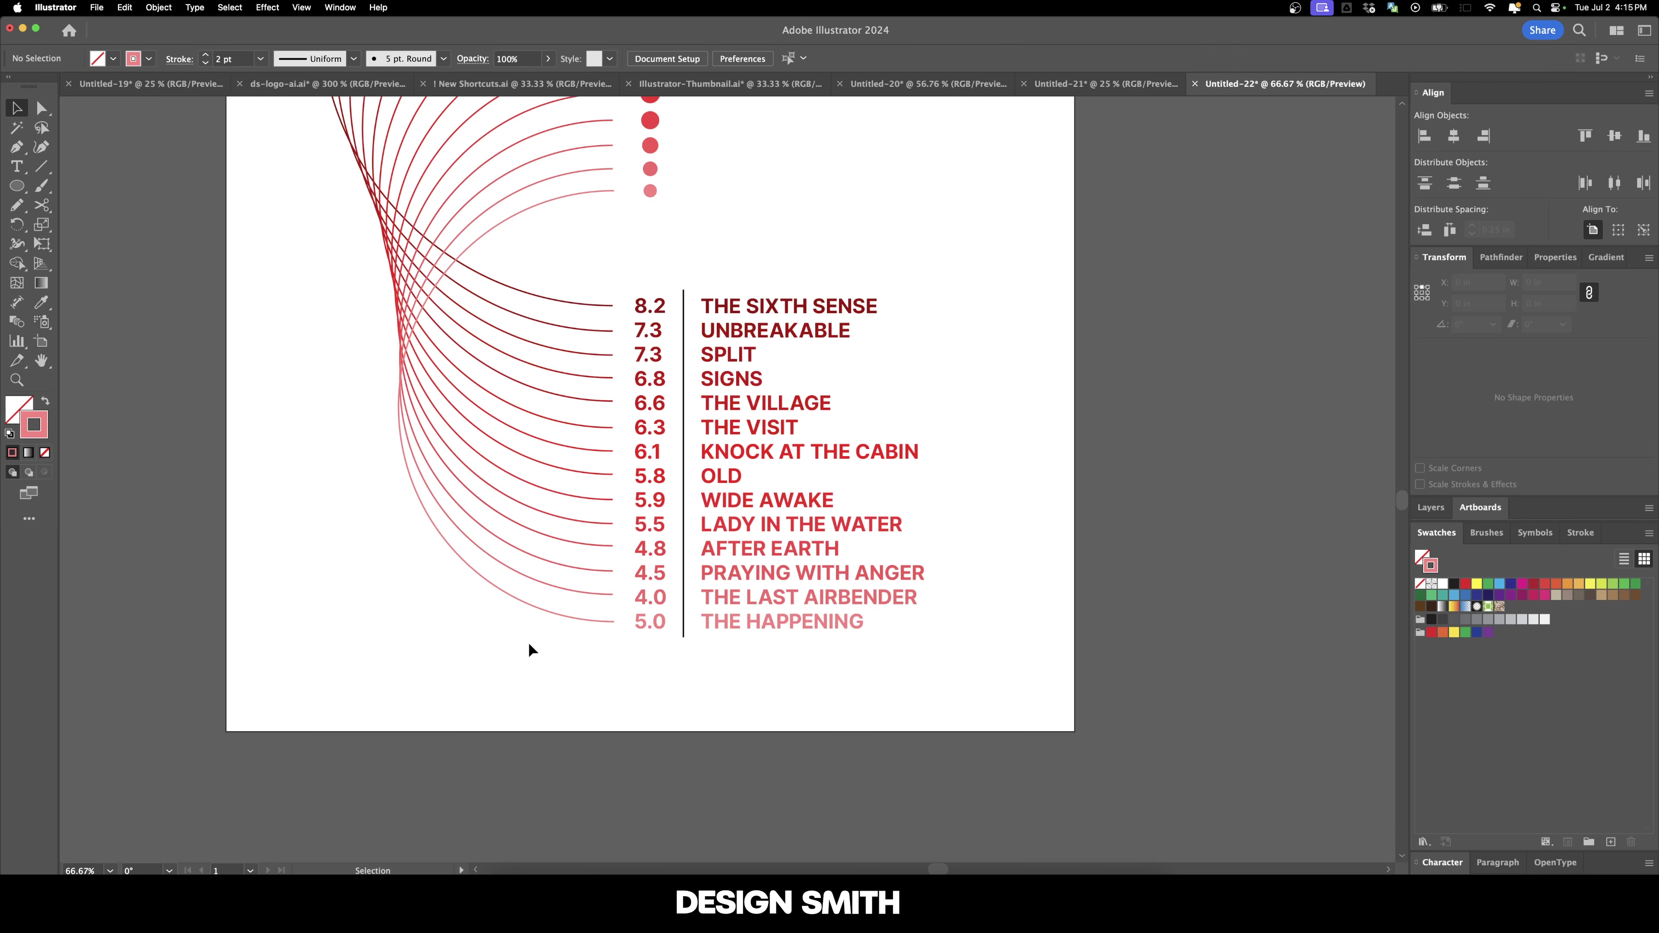
pyautogui.moveTo(631, 507); pyautogui.dragTo(692, 659)
pyautogui.click(659, 323)
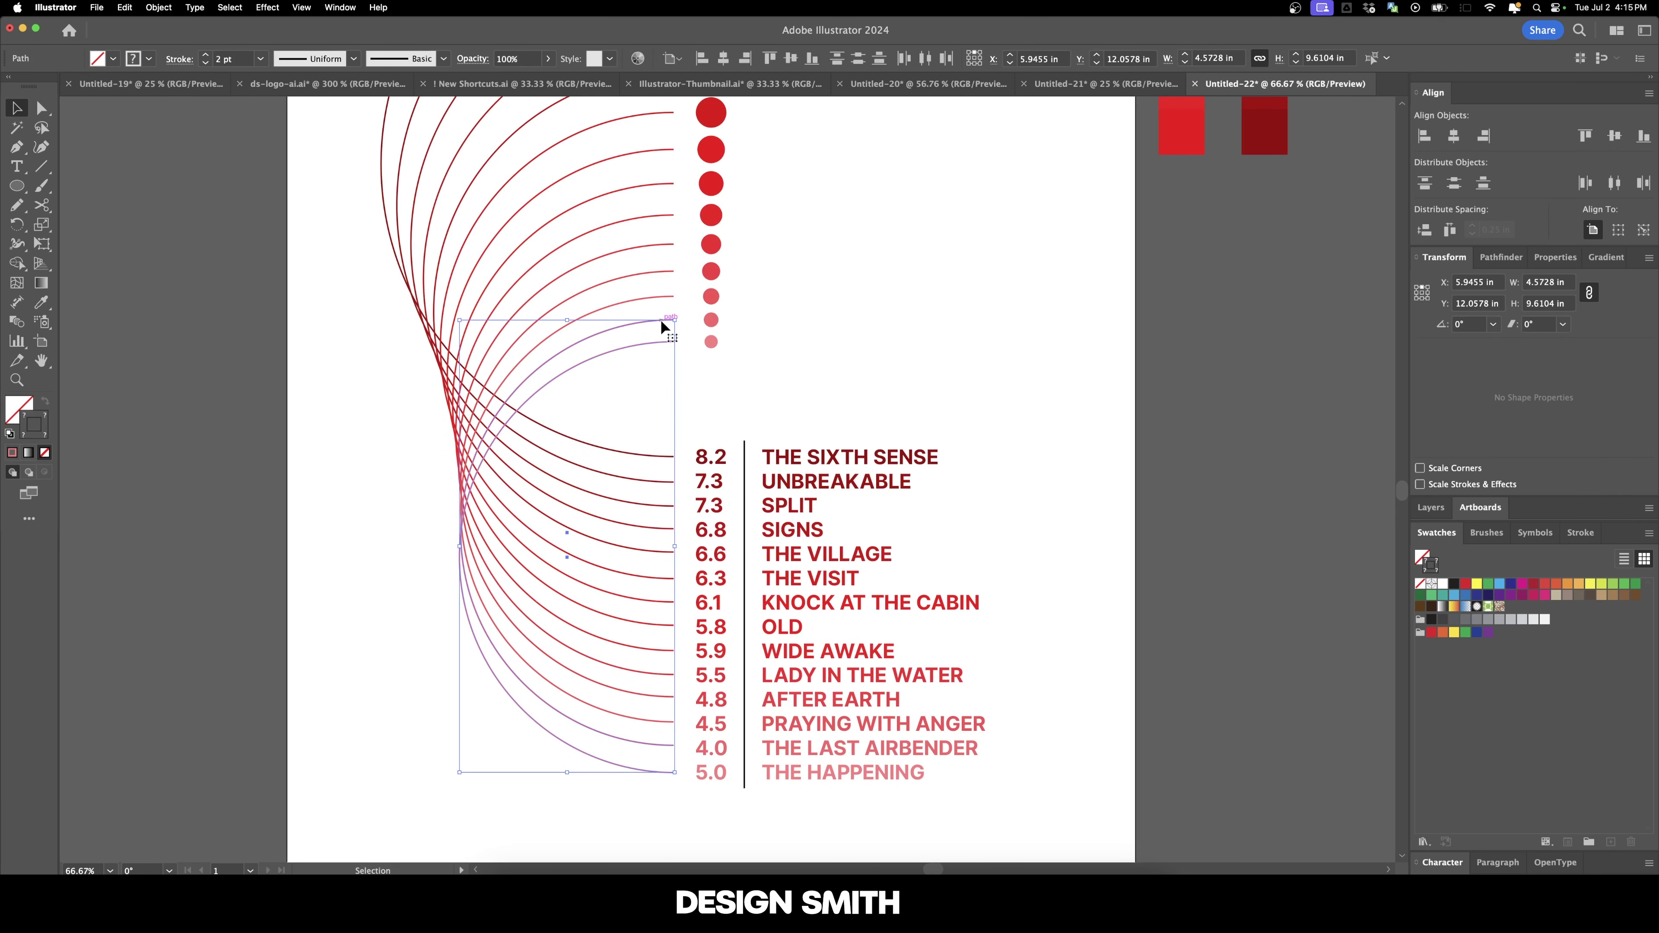
pyautogui.click(870, 304)
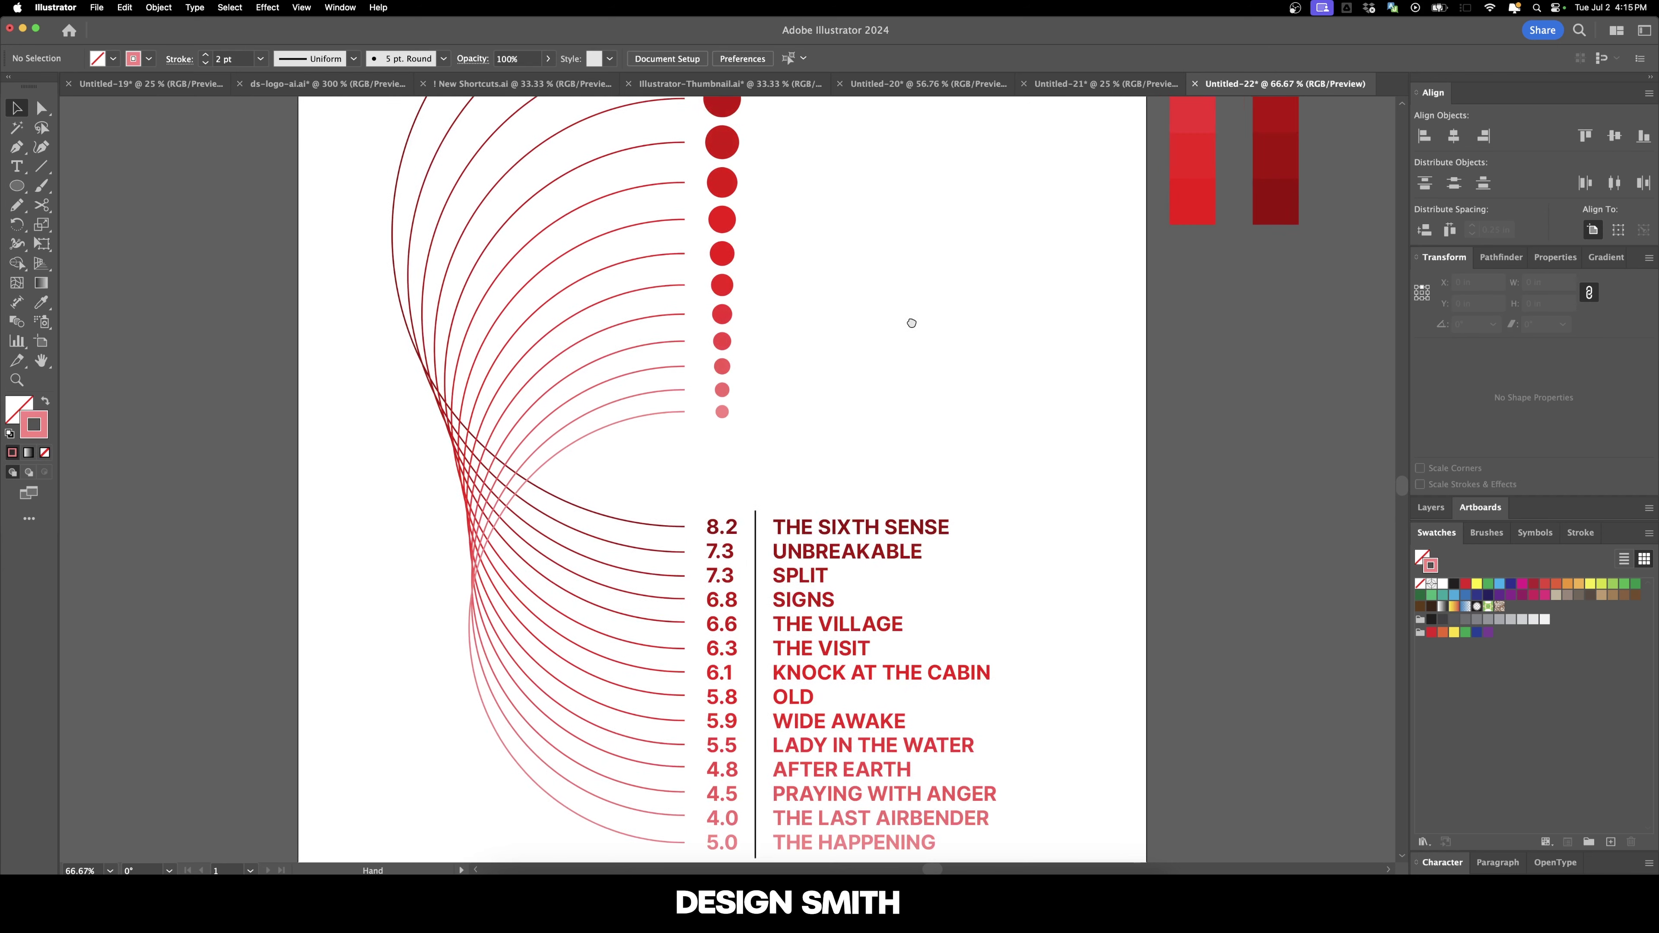
pyautogui.scroll(1, 907, 322)
pyautogui.press('super+0')
# Draw a rectangle covering the whole 18 × 24 in artboard.
pyautogui.press('m')
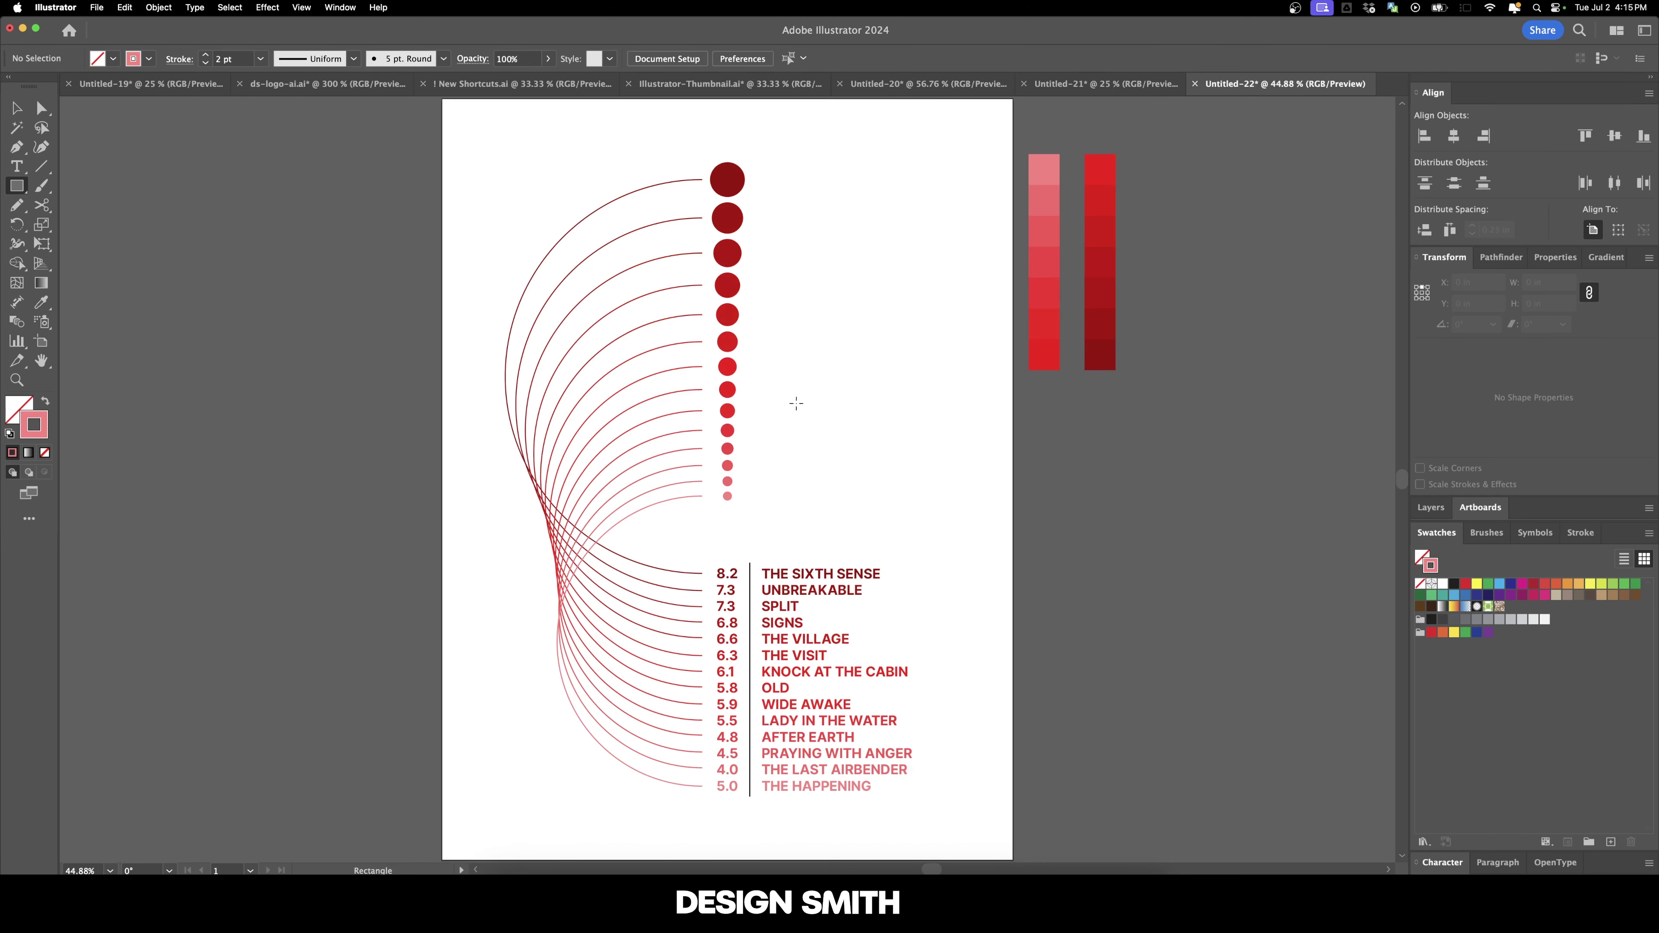
pyautogui.keyDown('alt'); pyautogui.scroll(-1, 791, 399); pyautogui.keyUp('alt')
pyautogui.moveTo(532, 176); pyautogui.dragTo(957, 741)
pyautogui.press('v')
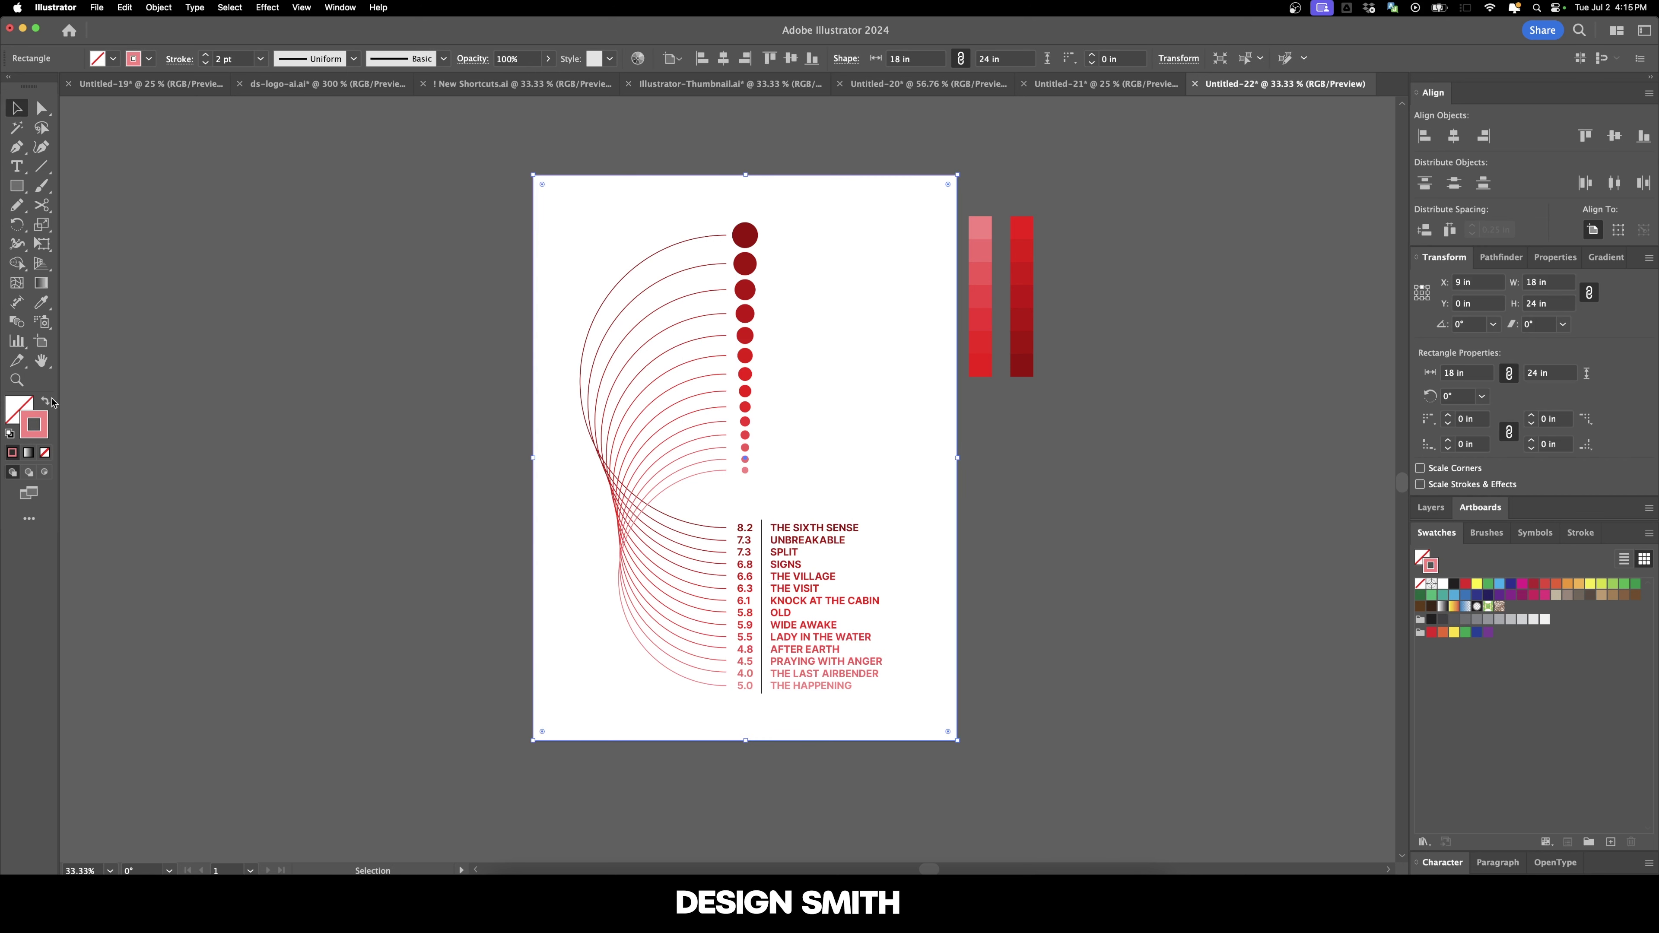
# Fill the rectangle with off-white and send it behind the artwork.
pyautogui.click(50, 401)
pyautogui.doubleClick(20, 409)
pyautogui.click(902, 342)
pyautogui.moveTo(902, 342); pyautogui.dragTo(851, 309)
pyautogui.click(1176, 440)
pyautogui.press('Down')
pyautogui.press('Down')
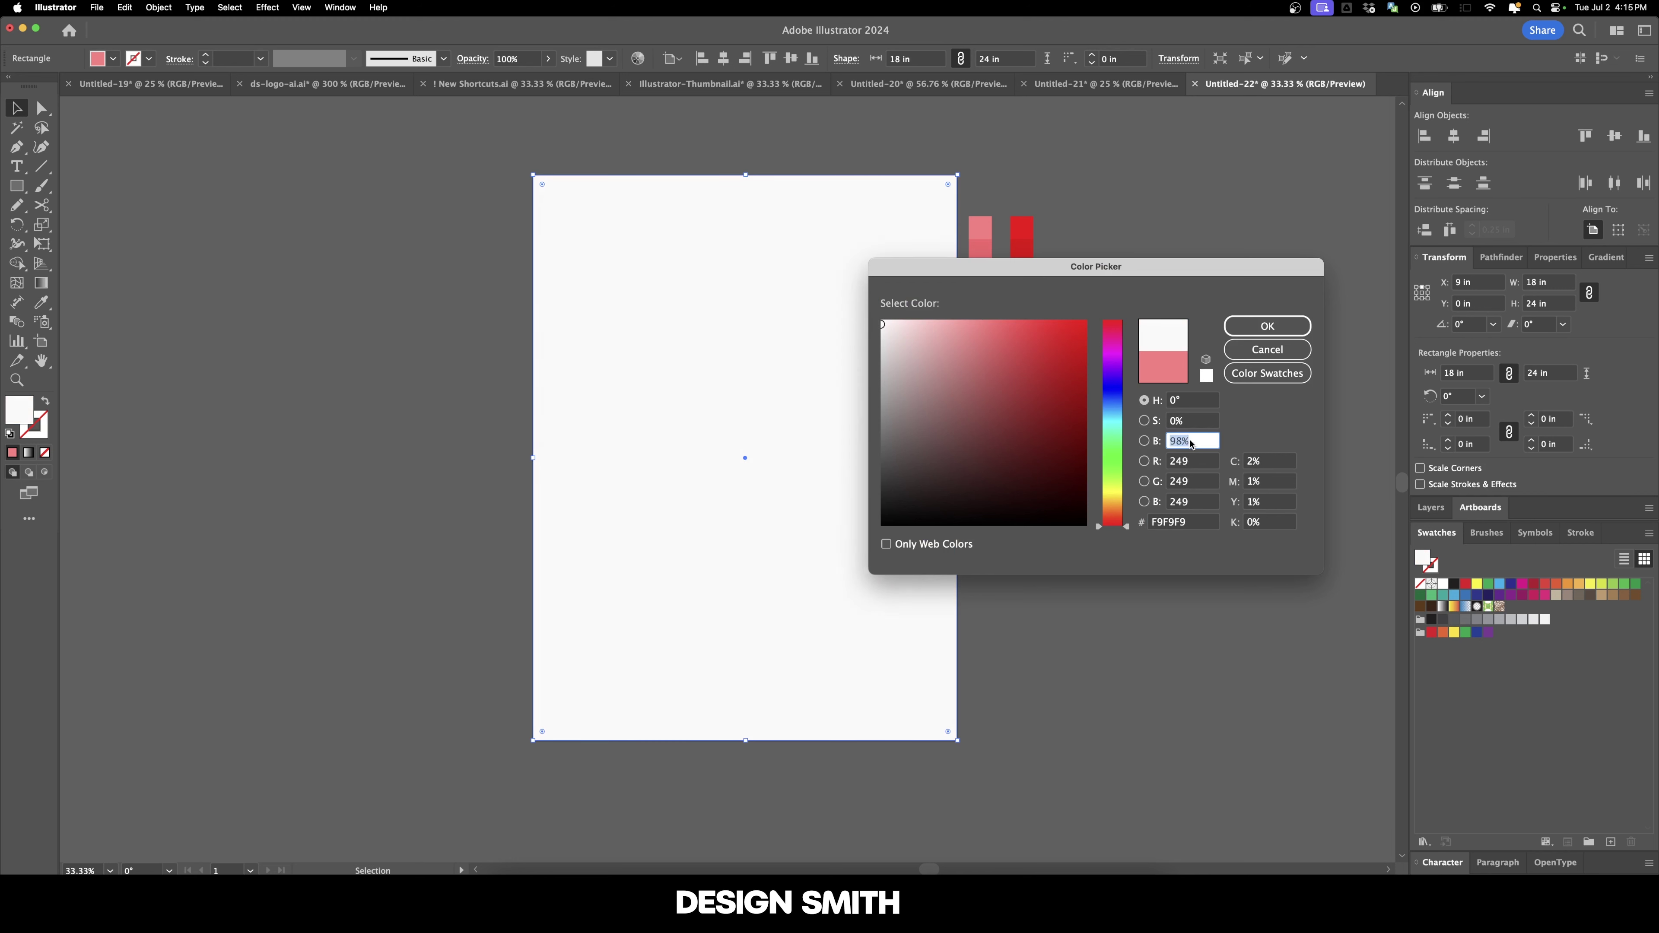
pyautogui.press('Return')
pyautogui.press('super+shift+[')
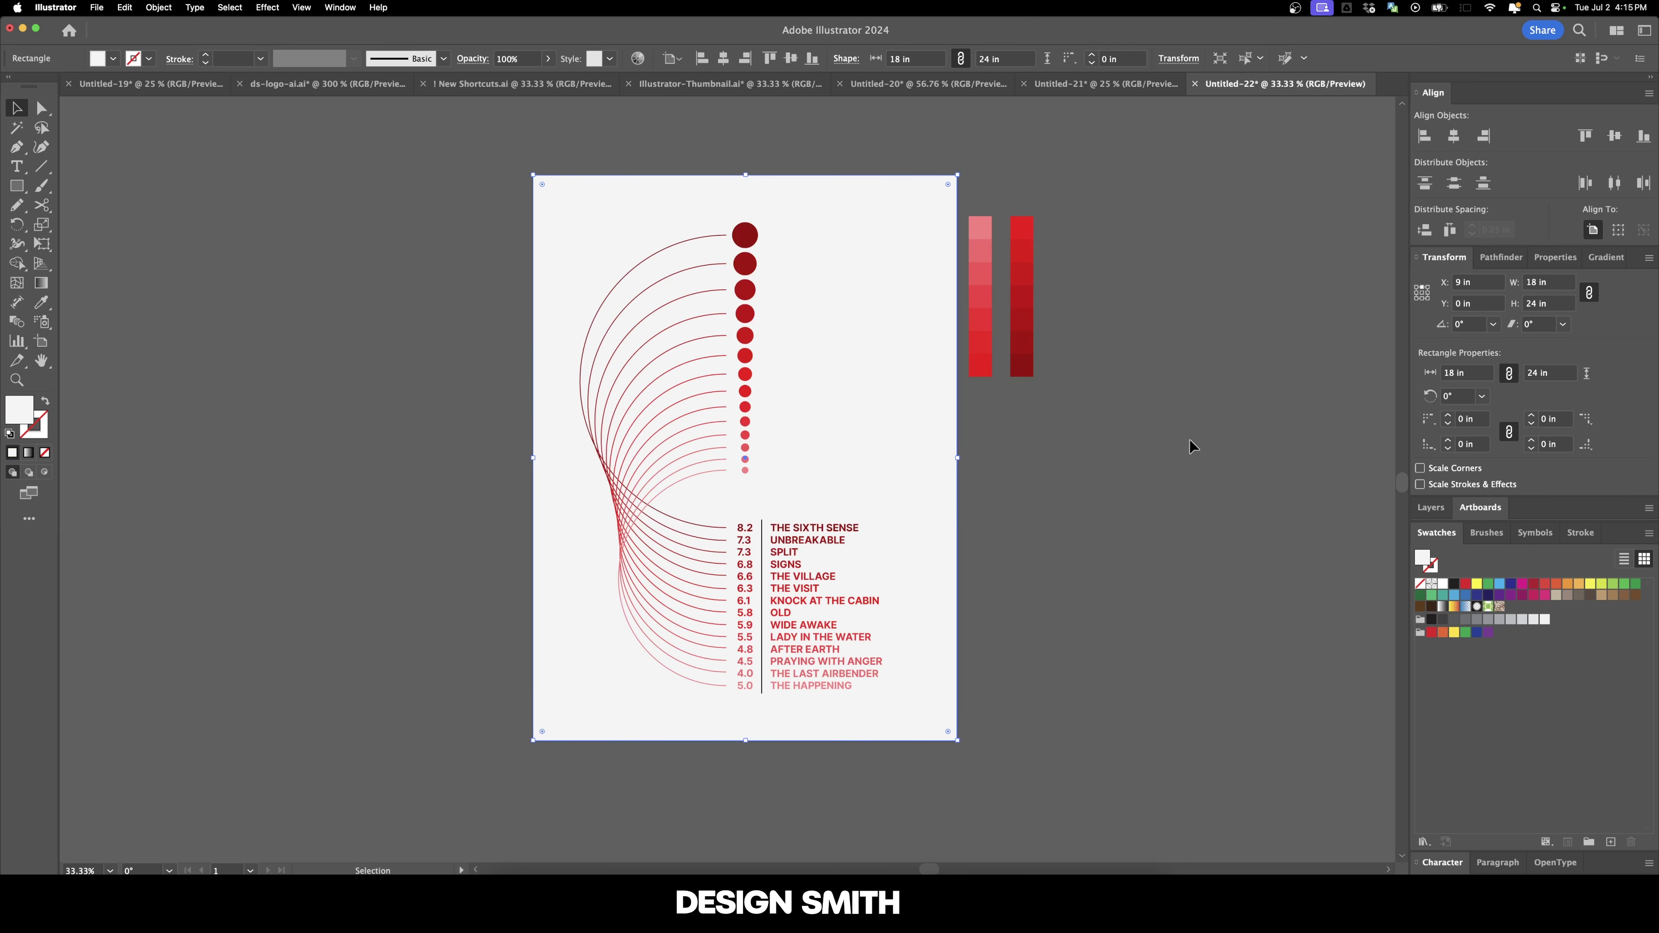
# Delete the red swatch columns beside the artboard.
pyautogui.moveTo(1091, 481); pyautogui.dragTo(1062, 425)
pyautogui.click(969, 205)
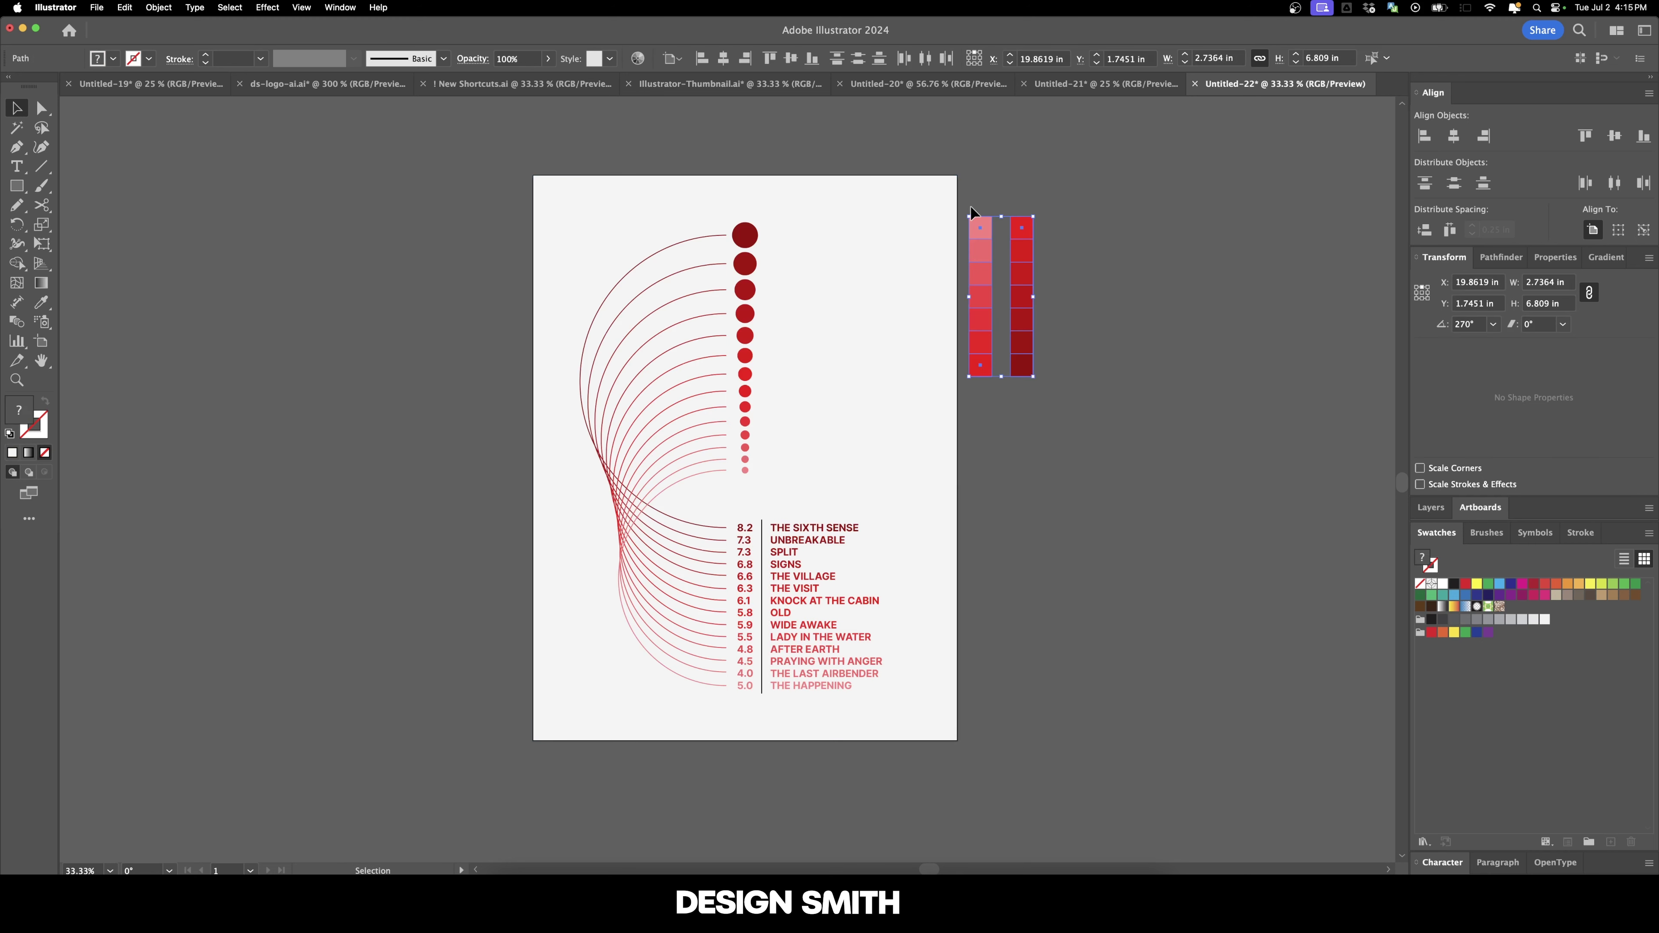
pyautogui.press('Delete')
pyautogui.press('super+0')
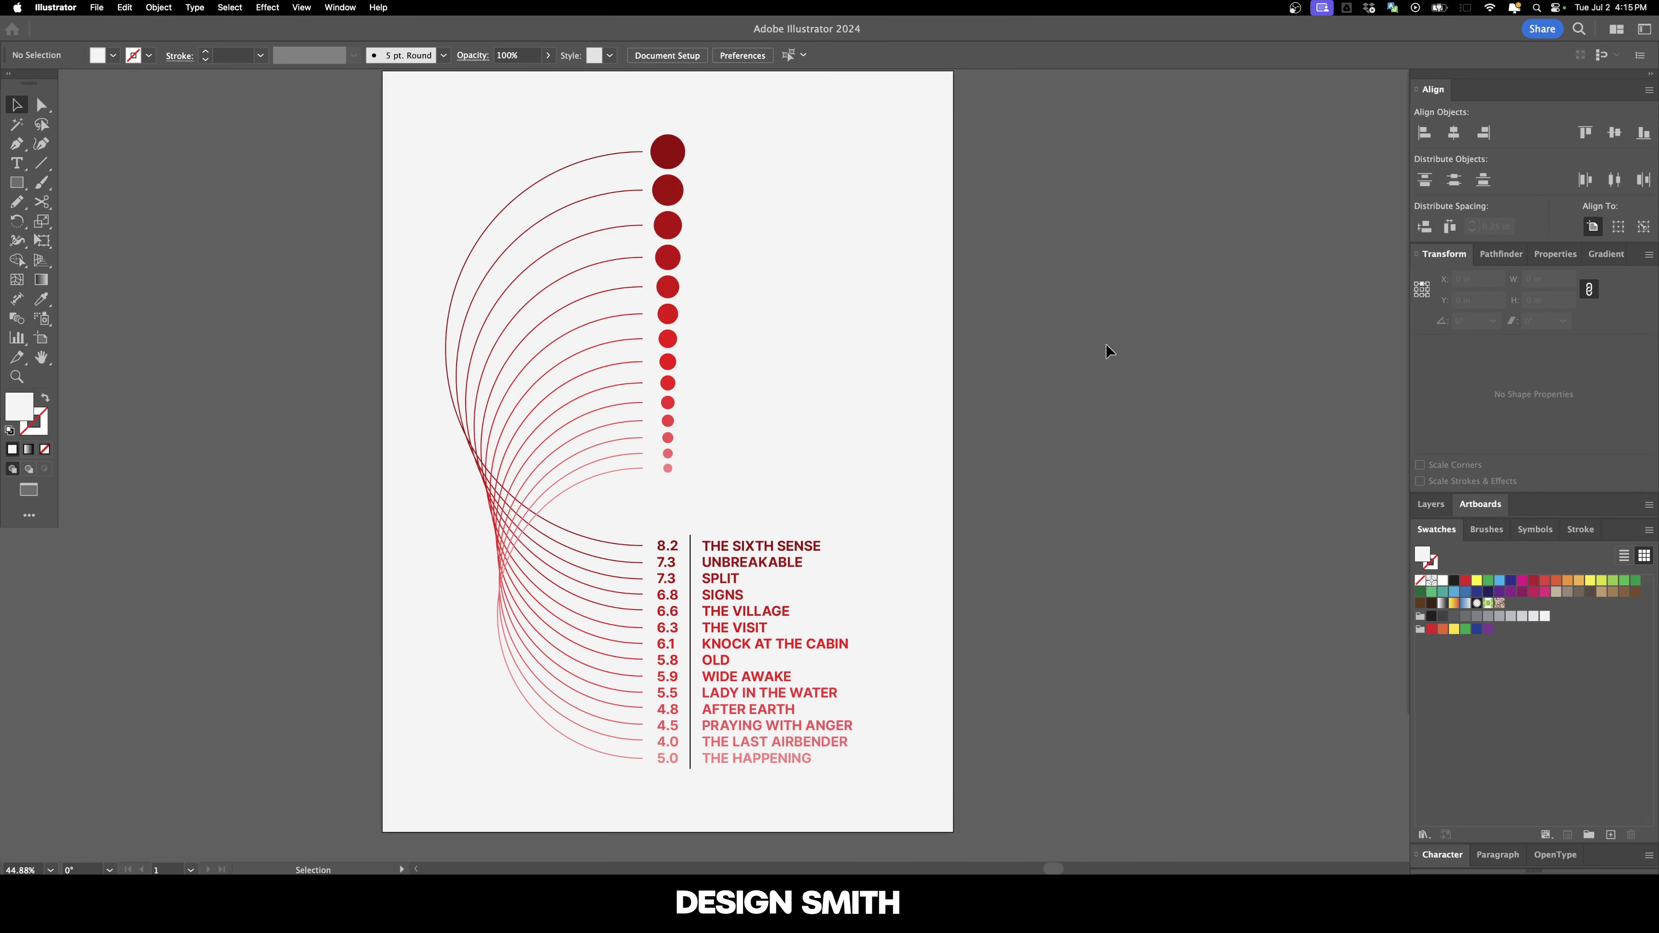